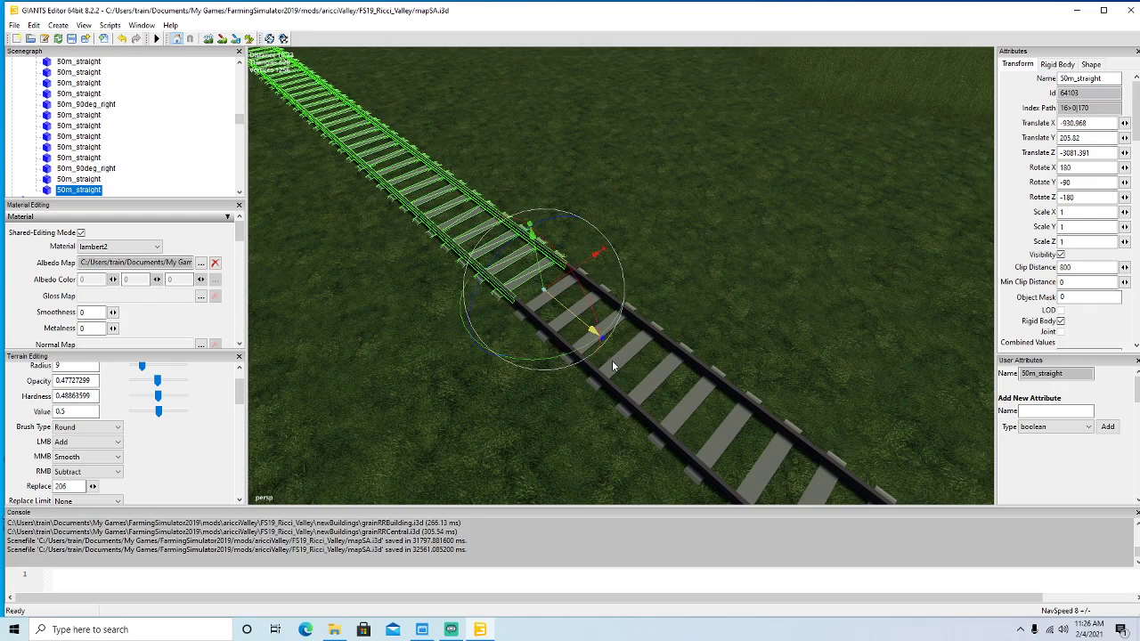
Duplicate the selected 50m_straight track section and slide the copy along the line until the ends meet, at Translate X about -880.88.
{"action": "scroll", "coordinate": [618, 385], "scroll_direction": "down", "scroll_amount": 3}
{"action": "scroll", "coordinate": [567, 353], "scroll_direction": "down", "scroll_amount": 3}
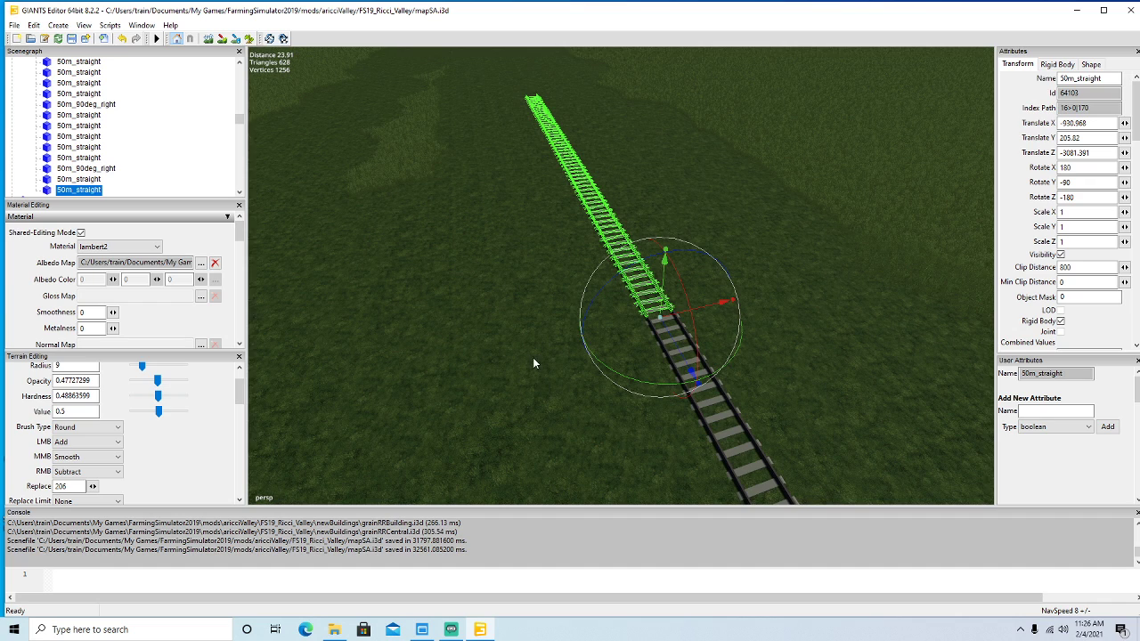
{"action": "left_click_drag", "start_coordinate": [532, 357], "coordinate": [534, 331], "text": "alt"}
{"action": "scroll", "coordinate": [534, 330], "scroll_direction": "down", "scroll_amount": 3}
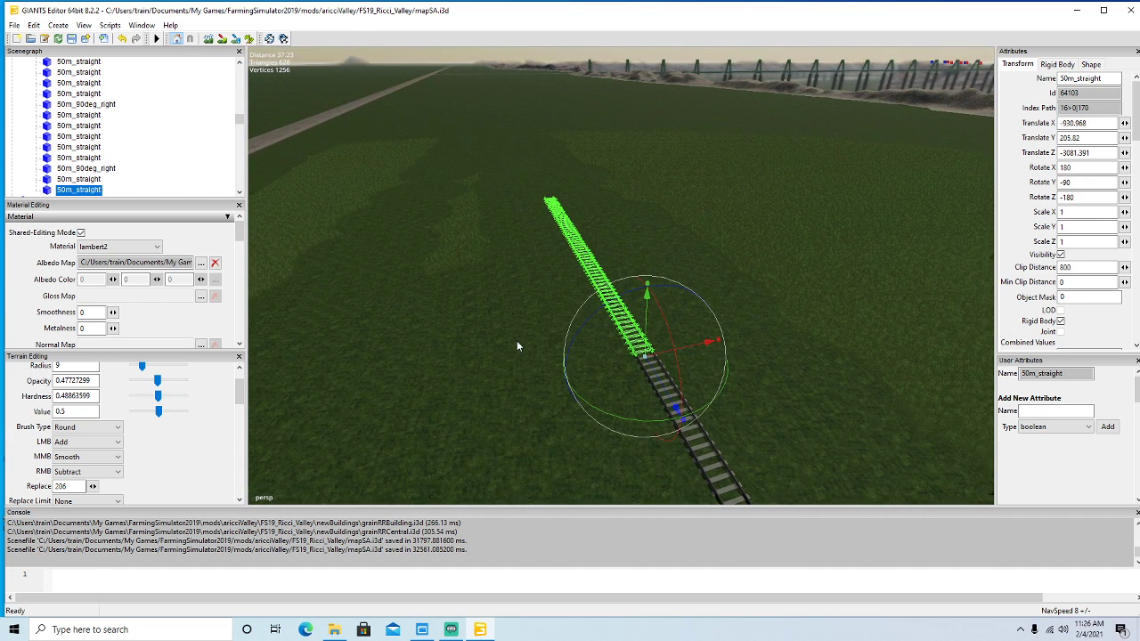
{"action": "key", "text": "ctrl+d"}
{"action": "left_click_drag", "start_coordinate": [657, 380], "coordinate": [369, 62]}
{"action": "left_click_drag", "start_coordinate": [484, 241], "coordinate": [525, 304], "text": "alt"}
{"action": "scroll", "coordinate": [455, 193], "scroll_direction": "up", "scroll_amount": 10}
{"action": "left_click_drag", "start_coordinate": [577, 260], "coordinate": [555, 230]}
{"action": "left_click_drag", "start_coordinate": [578, 311], "coordinate": [649, 310], "text": "alt"}
{"action": "scroll", "coordinate": [514, 259], "scroll_direction": "up", "scroll_amount": 7}
{"action": "left_click_drag", "start_coordinate": [570, 343], "coordinate": [709, 262], "text": "alt"}
{"action": "scroll", "coordinate": [709, 262], "scroll_direction": "down", "scroll_amount": 5}
{"action": "scroll", "coordinate": [707, 256], "scroll_direction": "down", "scroll_amount": 4}
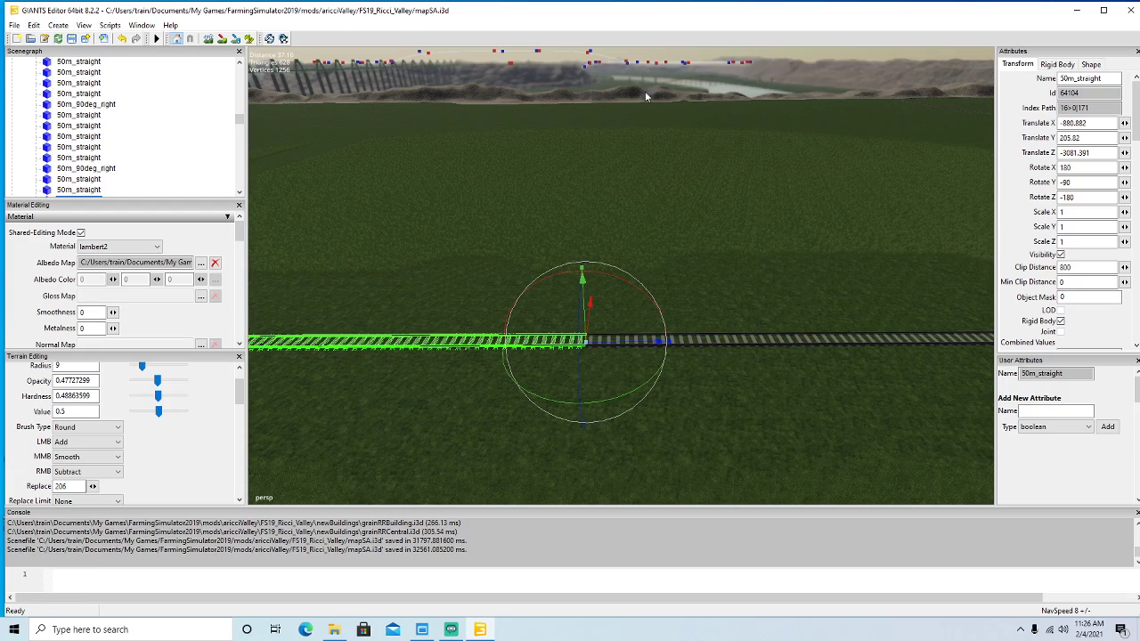
Add another 50m_straight copy beyond the track's end and join it flush to the previous section, at Translate X about -830.80.
{"action": "left_click_drag", "start_coordinate": [689, 156], "coordinate": [529, 172], "text": "alt"}
{"action": "scroll", "coordinate": [709, 159], "scroll_direction": "up", "scroll_amount": 6}
{"action": "scroll", "coordinate": [569, 179], "scroll_direction": "down", "scroll_amount": 3}
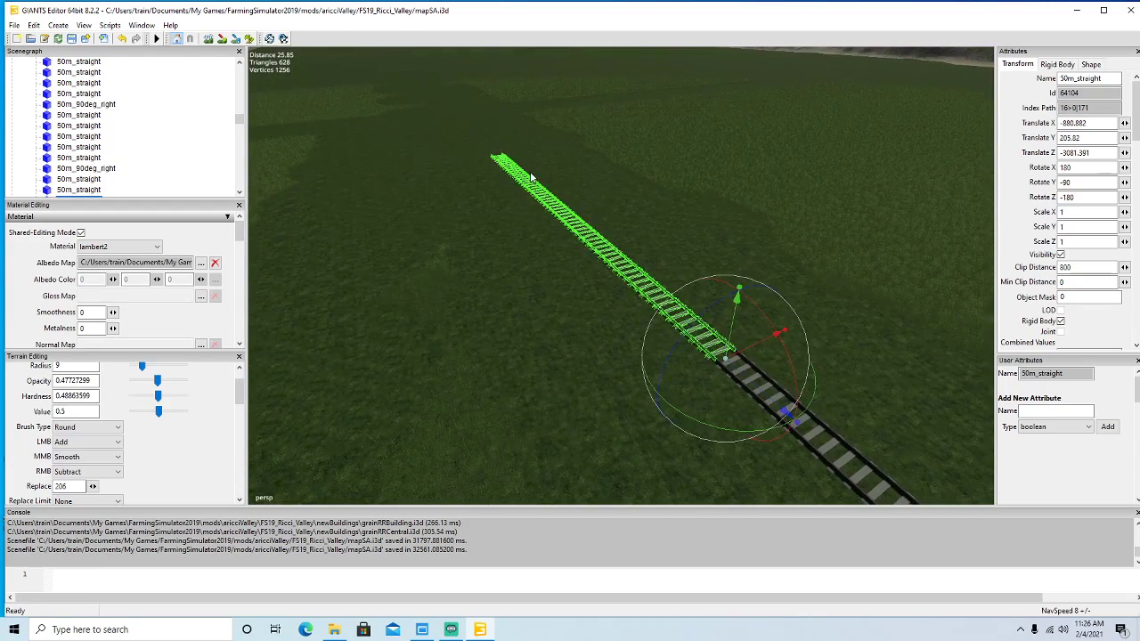
{"action": "key", "text": "ctrl+d"}
{"action": "left_click_drag", "start_coordinate": [753, 387], "coordinate": [247, 29]}
{"action": "left_click_drag", "start_coordinate": [401, 209], "coordinate": [434, 244], "text": "alt"}
{"action": "scroll", "coordinate": [356, 150], "scroll_direction": "up", "scroll_amount": 3}
{"action": "scroll", "coordinate": [353, 161], "scroll_direction": "up", "scroll_amount": 5}
{"action": "scroll", "coordinate": [374, 162], "scroll_direction": "up", "scroll_amount": 1}
{"action": "left_click_drag", "start_coordinate": [374, 167], "coordinate": [543, 340]}
{"action": "scroll", "coordinate": [651, 422], "scroll_direction": "down", "scroll_amount": 4}
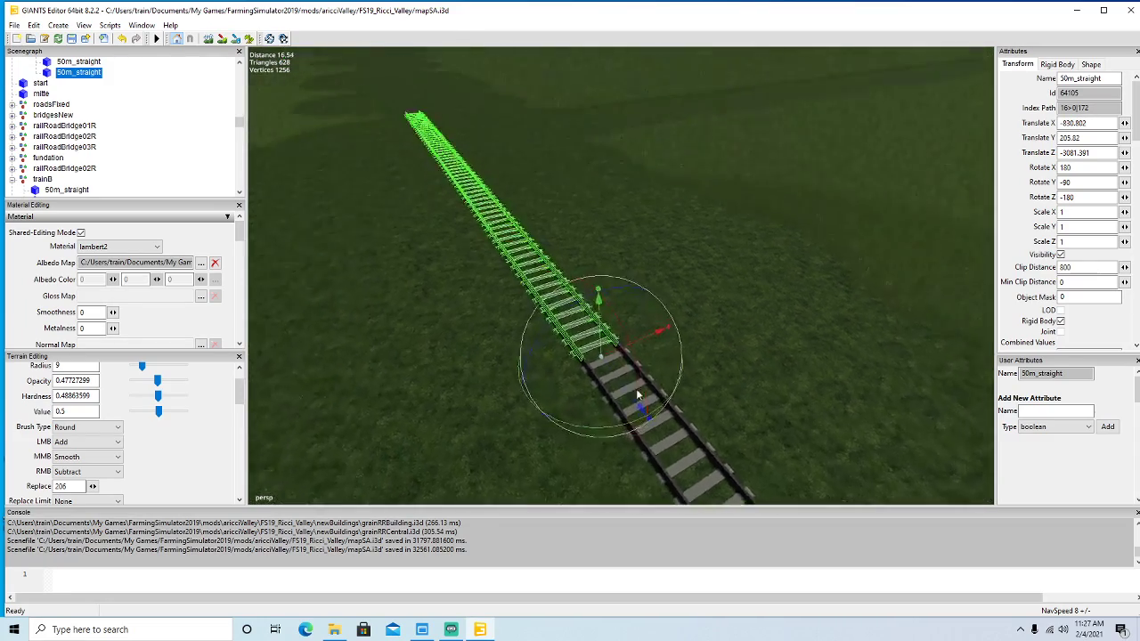
{"action": "scroll", "coordinate": [636, 394], "scroll_direction": "down", "scroll_amount": 8}
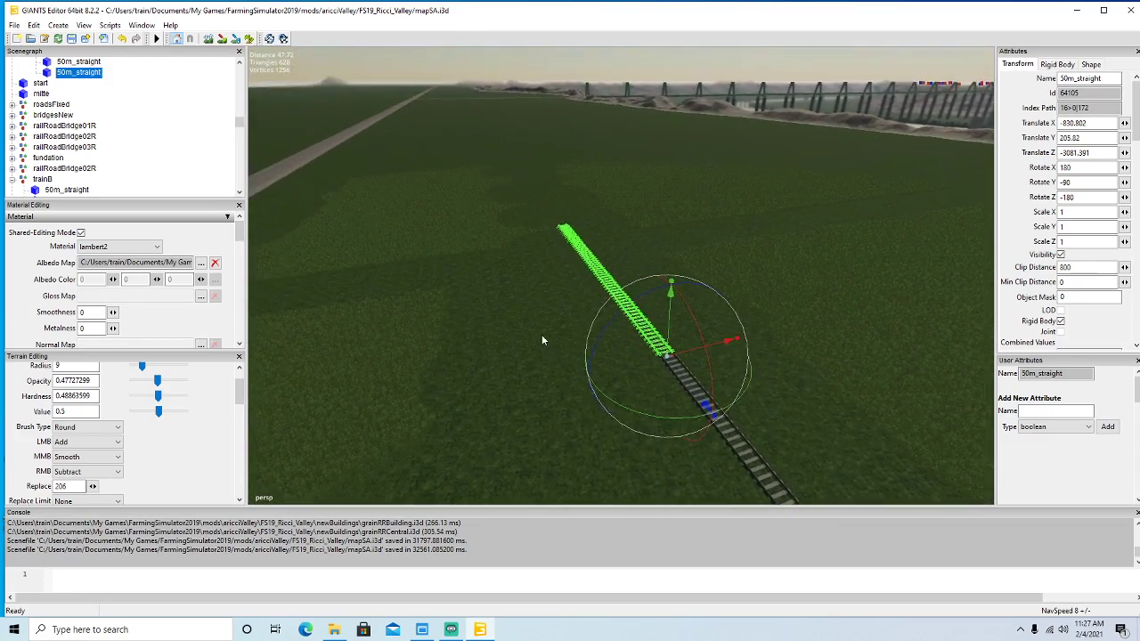
{"action": "left_click", "coordinate": [249, 39]}
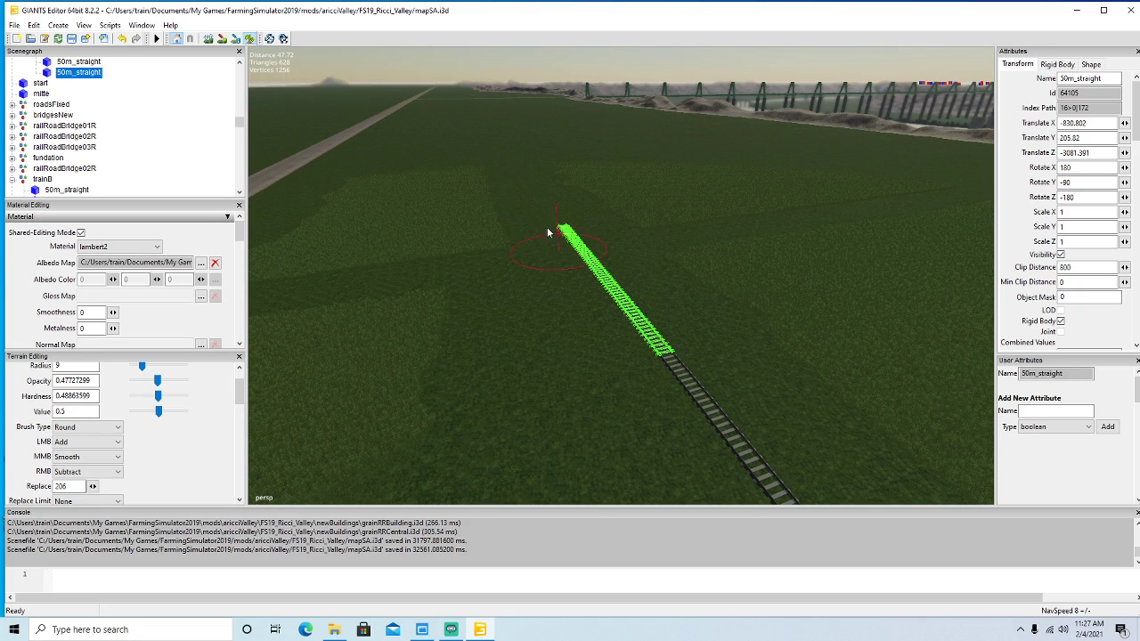
{"action": "left_click", "coordinate": [250, 40]}
Duplicate the last track section and position the copy end to end with it, at Translate X about -780.76.
{"action": "left_click_drag", "start_coordinate": [452, 239], "coordinate": [487, 262], "text": "alt"}
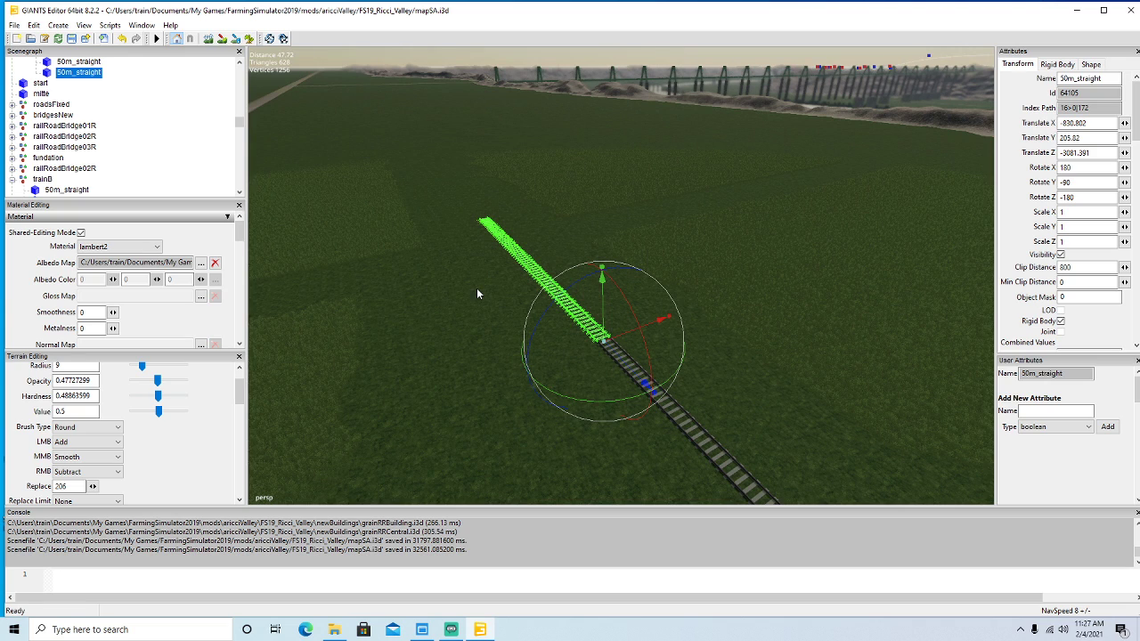
{"action": "key", "text": "ctrl+d"}
{"action": "left_click_drag", "start_coordinate": [645, 384], "coordinate": [311, 121]}
{"action": "left_click_drag", "start_coordinate": [322, 159], "coordinate": [418, 256], "text": "alt"}
{"action": "scroll", "coordinate": [321, 174], "scroll_direction": "up", "scroll_amount": 10}
{"action": "scroll", "coordinate": [391, 232], "scroll_direction": "up", "scroll_amount": 4}
{"action": "left_click_drag", "start_coordinate": [407, 215], "coordinate": [542, 340]}
{"action": "scroll", "coordinate": [542, 340], "scroll_direction": "down", "scroll_amount": 7}
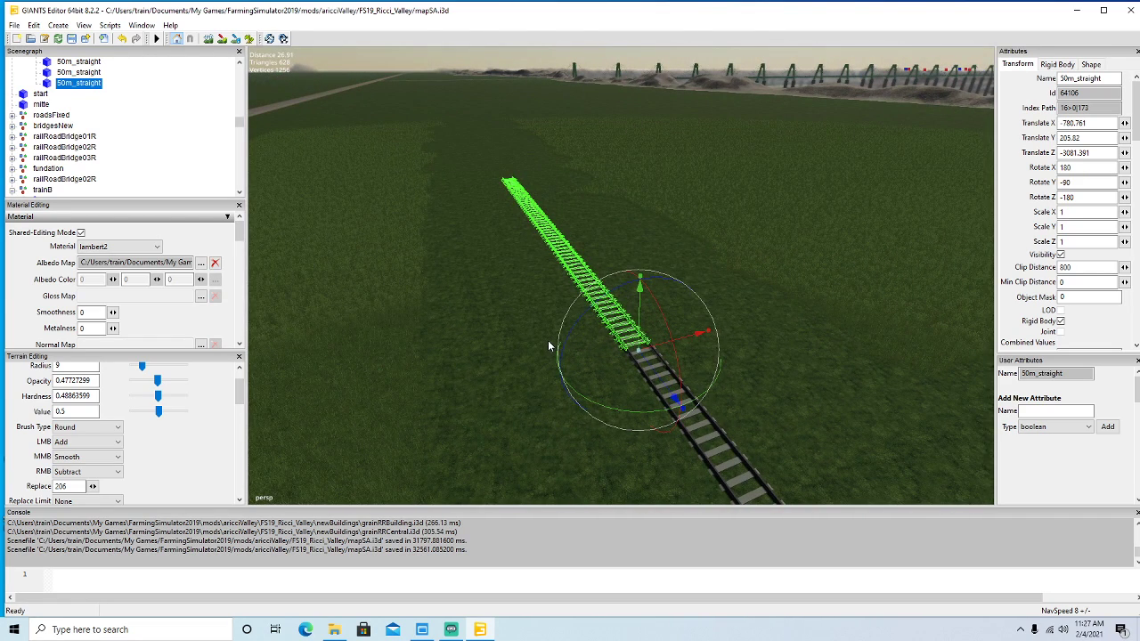
Extend the railway with one more 50m_straight duplicate, closing the gap to the previous section at Translate X about -730.68.
{"action": "key", "text": "ctrl+d"}
{"action": "middle_click_drag", "start_coordinate": [490, 193], "coordinate": [245, 2]}
{"action": "left_click_drag", "start_coordinate": [427, 254], "coordinate": [476, 278], "text": "alt"}
{"action": "scroll", "coordinate": [352, 171], "scroll_direction": "up", "scroll_amount": 10}
{"action": "scroll", "coordinate": [345, 226], "scroll_direction": "up", "scroll_amount": 4}
{"action": "scroll", "coordinate": [475, 277], "scroll_direction": "up", "scroll_amount": 7}
{"action": "left_click_drag", "start_coordinate": [527, 233], "coordinate": [579, 296]}
{"action": "scroll", "coordinate": [580, 296], "scroll_direction": "down", "scroll_amount": 6}
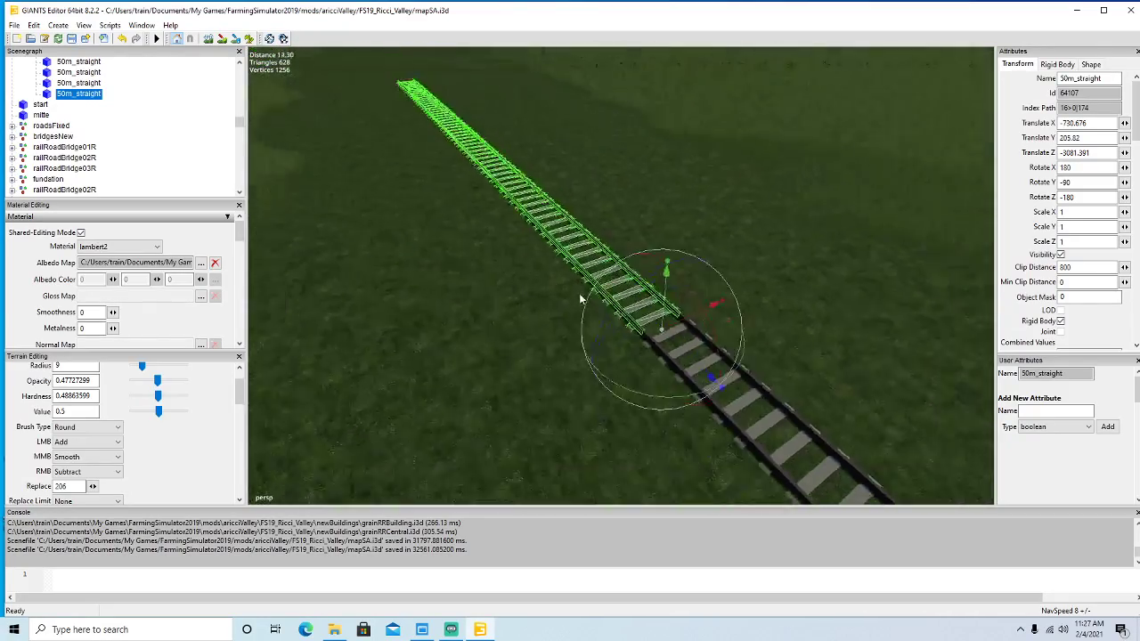
{"action": "scroll", "coordinate": [572, 280], "scroll_direction": "down", "scroll_amount": 9}
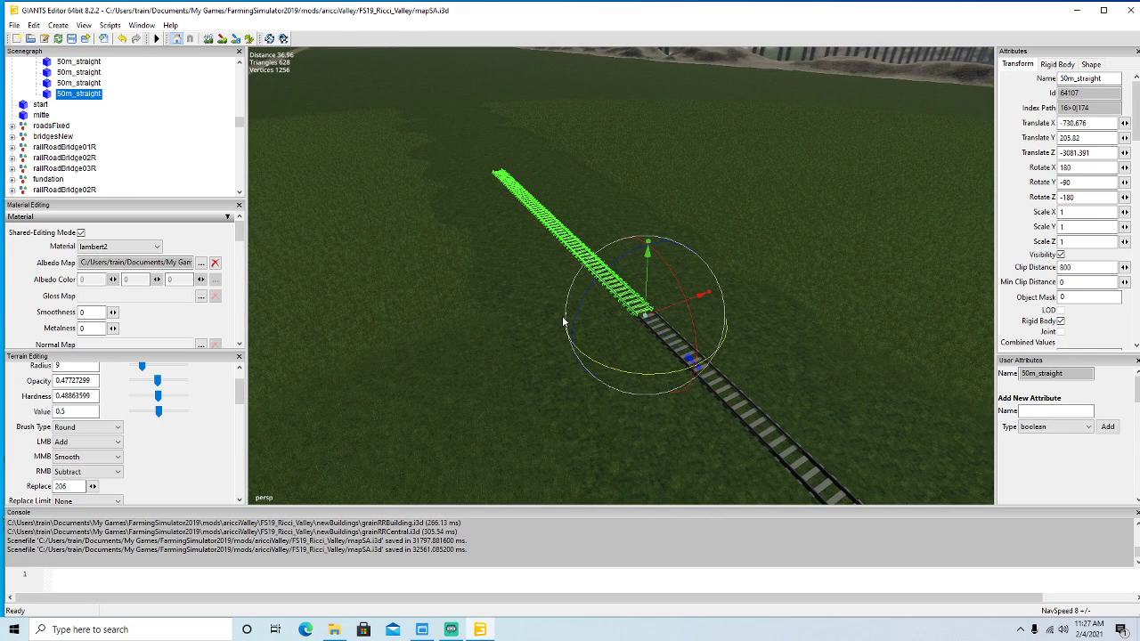
Duplicate the end track section, move the copy past the rail end and close the gap at Translate X about -680.66.
{"action": "key", "text": "ctrl+d"}
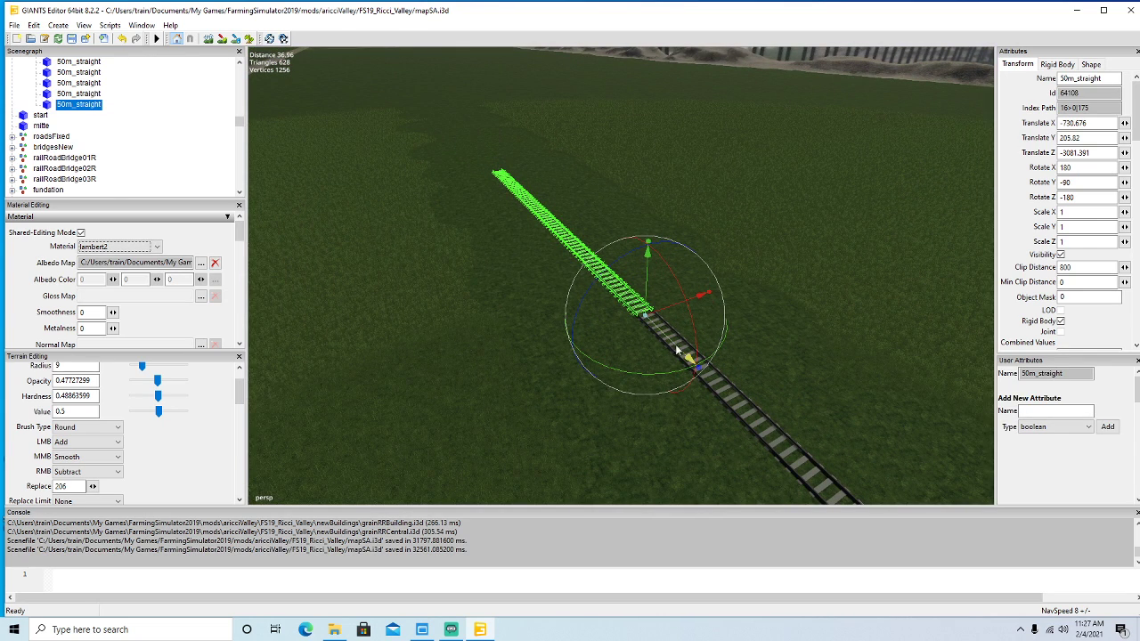
{"action": "scroll", "coordinate": [425, 147], "scroll_direction": "down", "scroll_amount": 3}
{"action": "middle_click_drag", "start_coordinate": [424, 149], "coordinate": [272, 102]}
{"action": "left_click_drag", "start_coordinate": [271, 102], "coordinate": [543, 331], "text": "alt"}
{"action": "scroll", "coordinate": [354, 205], "scroll_direction": "up", "scroll_amount": 6}
{"action": "scroll", "coordinate": [354, 206], "scroll_direction": "up", "scroll_amount": 4}
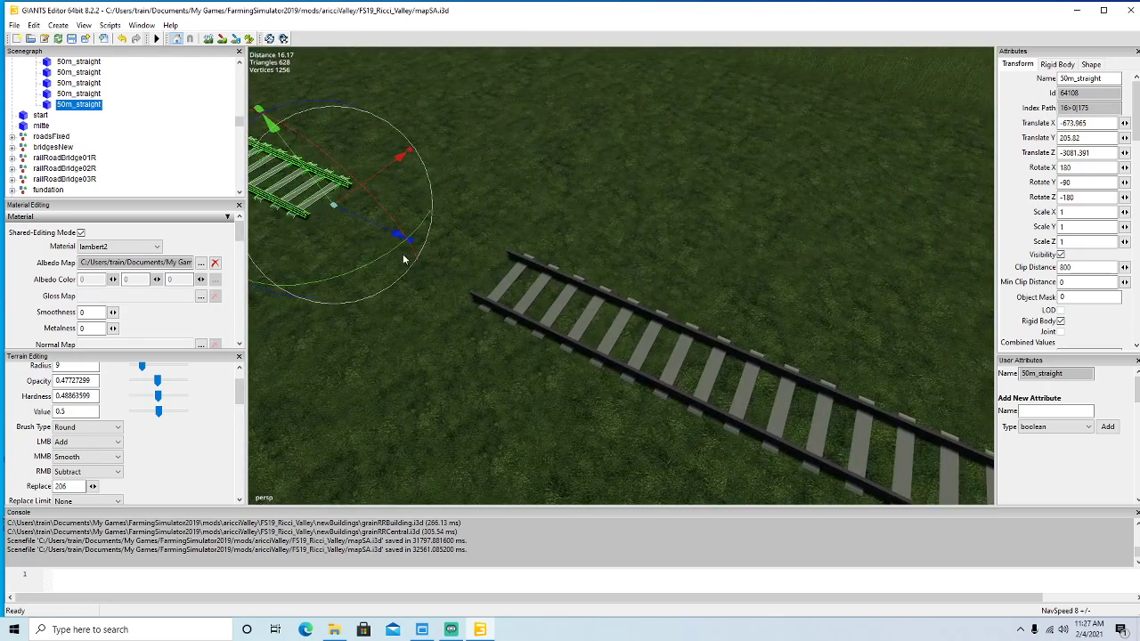
{"action": "left_click_drag", "start_coordinate": [393, 237], "coordinate": [508, 327]}
{"action": "scroll", "coordinate": [543, 339], "scroll_direction": "down", "scroll_amount": 8}
{"action": "scroll", "coordinate": [519, 334], "scroll_direction": "down", "scroll_amount": 1}
{"action": "scroll", "coordinate": [519, 335], "scroll_direction": "up", "scroll_amount": 1}
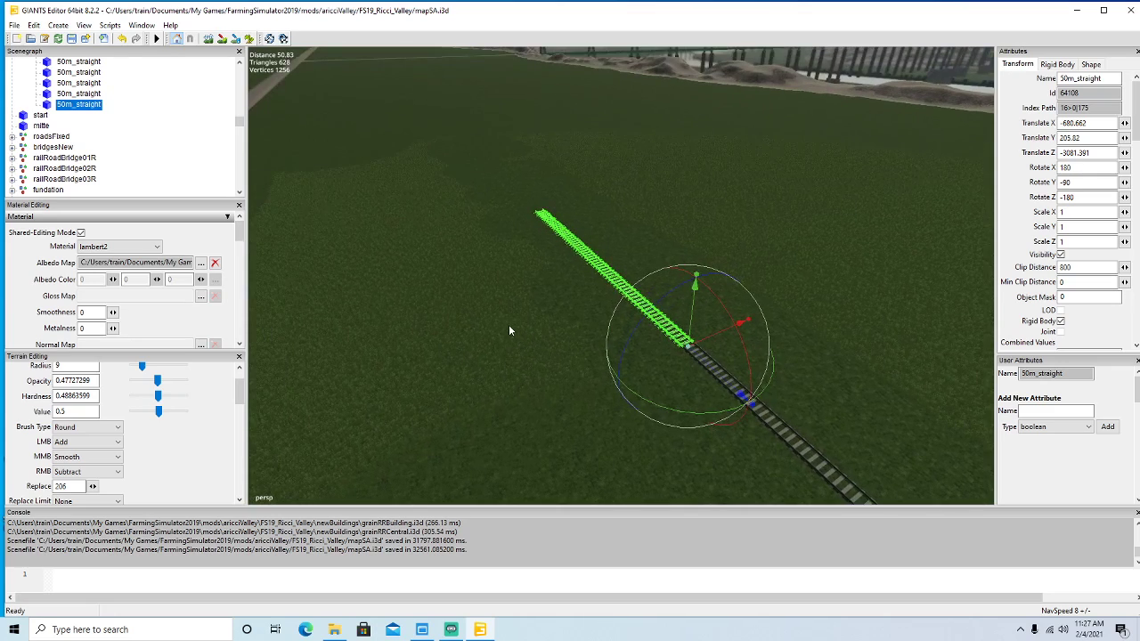
{"action": "left_click", "coordinate": [249, 38]}
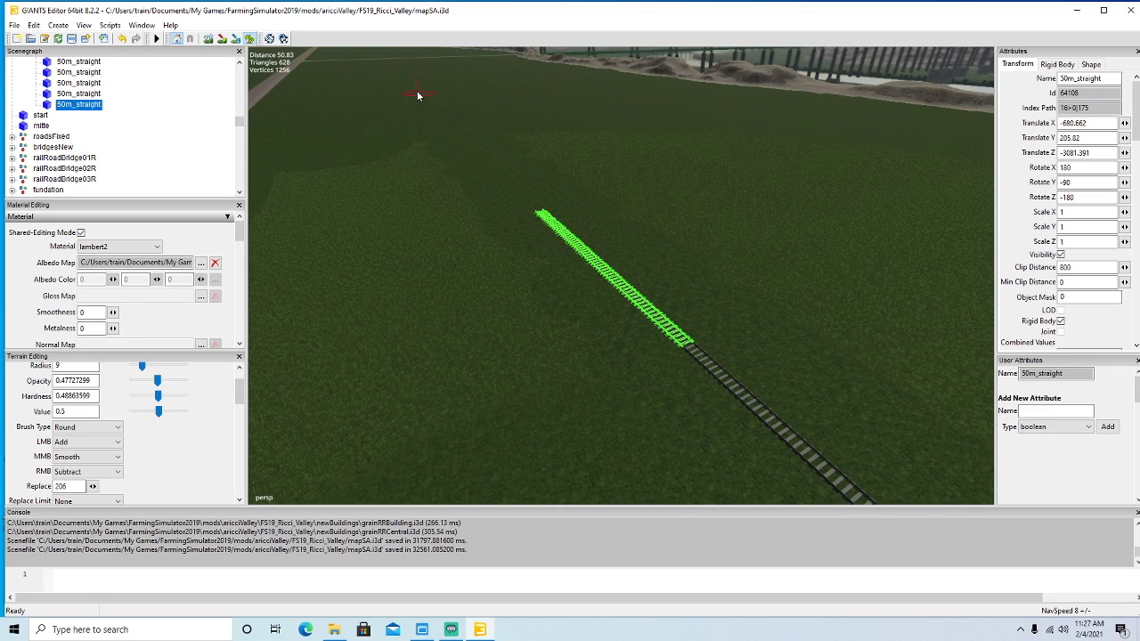
{"action": "left_click", "coordinate": [249, 39]}
Duplicate the last 50m_straight section and slide the copy against the existing rail end, at Translate X about -630.56.
{"action": "left_click_drag", "start_coordinate": [401, 172], "coordinate": [367, 179], "text": "alt"}
{"action": "scroll", "coordinate": [390, 168], "scroll_direction": "up", "scroll_amount": 2}
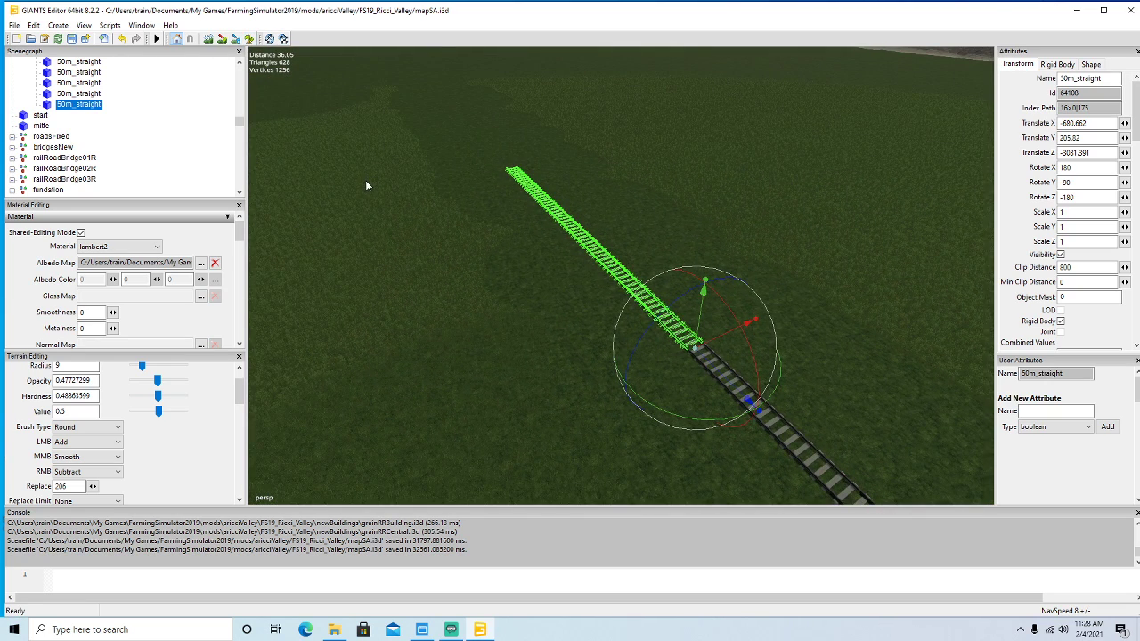
{"action": "key", "text": "ctrl+d"}
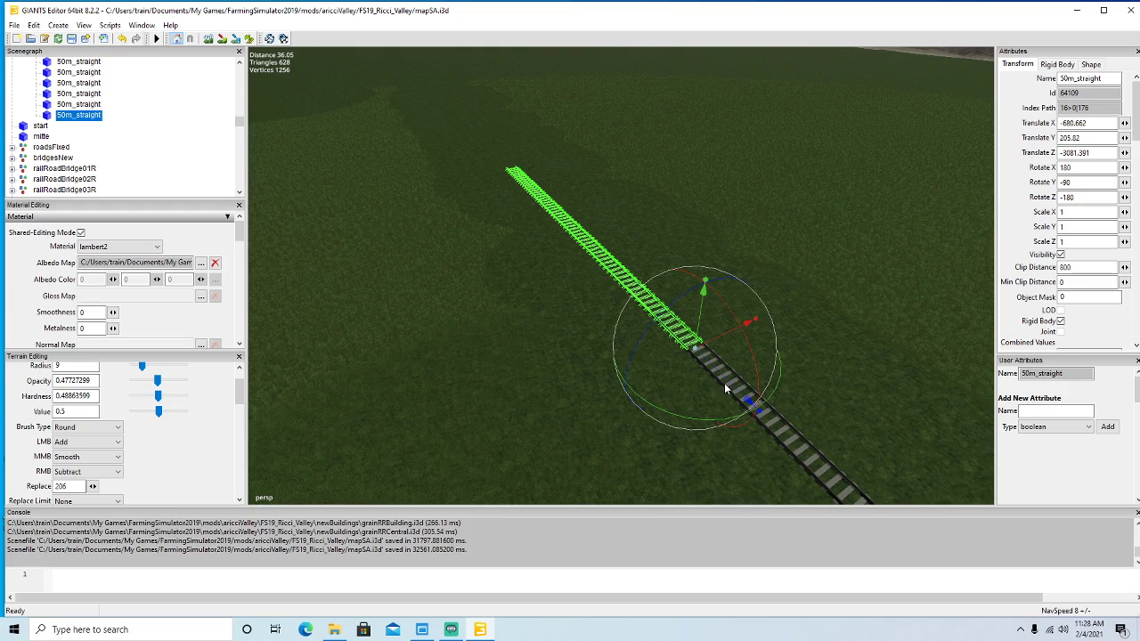
{"action": "left_click_drag", "start_coordinate": [730, 389], "coordinate": [328, 67]}
{"action": "left_click_drag", "start_coordinate": [412, 186], "coordinate": [478, 254], "text": "alt"}
{"action": "scroll", "coordinate": [365, 136], "scroll_direction": "up", "scroll_amount": 12}
{"action": "left_click_drag", "start_coordinate": [544, 230], "coordinate": [551, 274]}
{"action": "scroll", "coordinate": [618, 352], "scroll_direction": "down", "scroll_amount": 4}
{"action": "scroll", "coordinate": [617, 356], "scroll_direction": "down", "scroll_amount": 4}
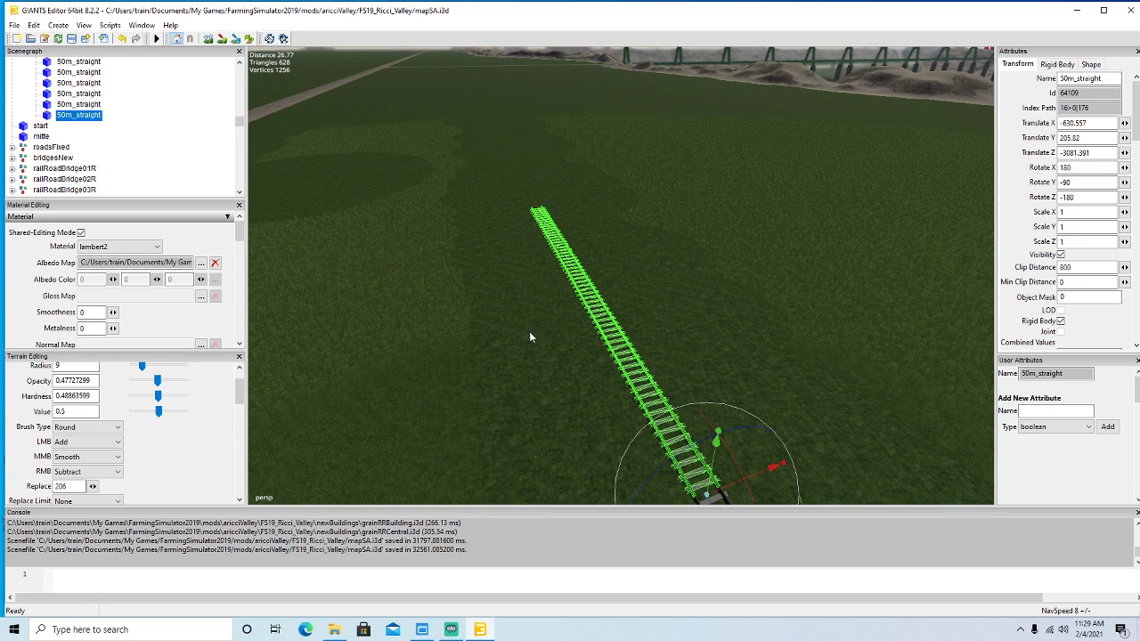
Realign the newest track section along the line so its rails meet the previous piece at Translate X about -630.57.
{"action": "left_click_drag", "start_coordinate": [529, 330], "coordinate": [593, 410], "text": "alt"}
{"action": "left_click_drag", "start_coordinate": [703, 450], "coordinate": [693, 436]}
{"action": "left_click_drag", "start_coordinate": [509, 395], "coordinate": [672, 436], "text": "alt"}
{"action": "scroll", "coordinate": [550, 432], "scroll_direction": "up", "scroll_amount": 5}
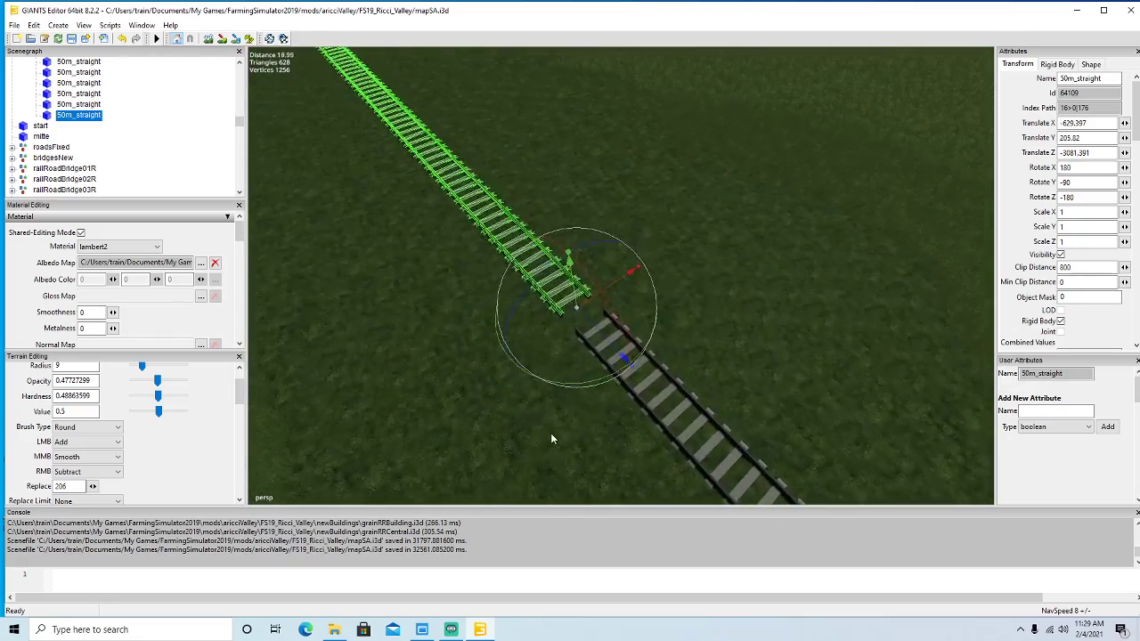
{"action": "left_click_drag", "start_coordinate": [564, 356], "coordinate": [539, 394]}
{"action": "scroll", "coordinate": [545, 343], "scroll_direction": "down", "scroll_amount": 6}
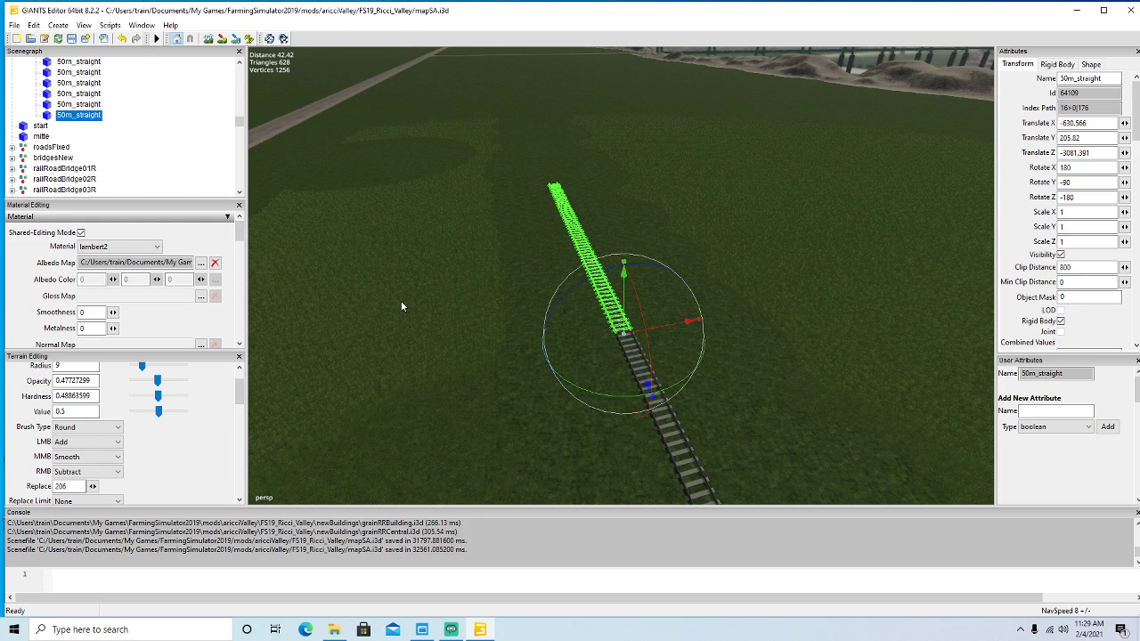
Duplicate the end track section and move the copy along the line to Translate X about -591.88.
{"action": "left_click_drag", "start_coordinate": [459, 318], "coordinate": [522, 362], "text": "alt"}
{"action": "scroll", "coordinate": [475, 334], "scroll_direction": "up", "scroll_amount": 3}
{"action": "right_click_drag", "start_coordinate": [522, 362], "coordinate": [518, 363]}
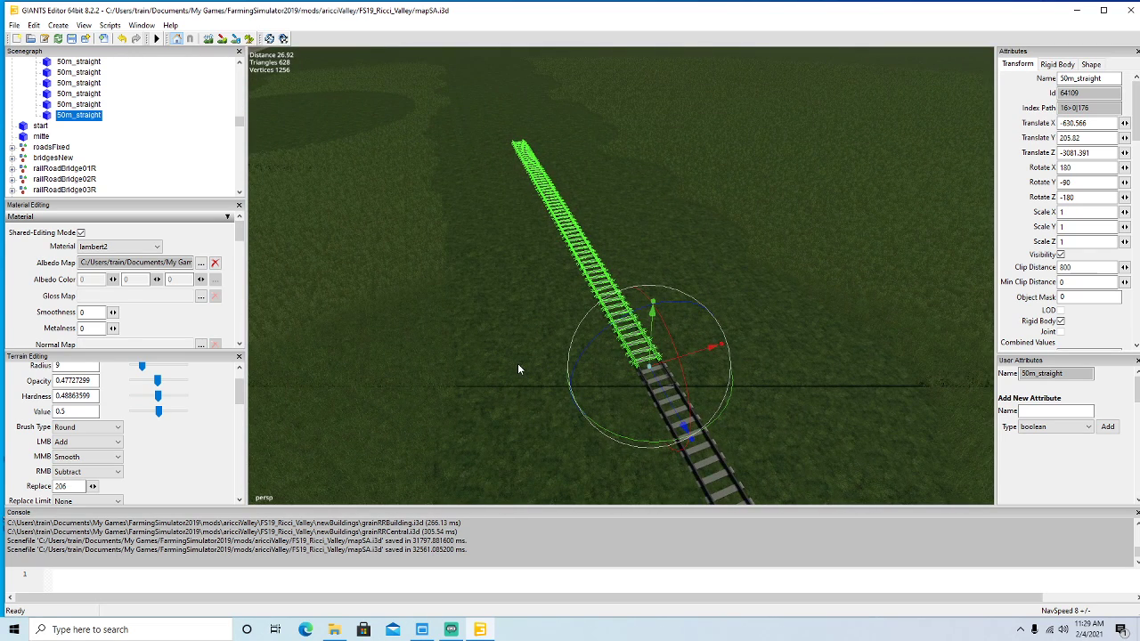
{"action": "key", "text": "ctrl+d"}
{"action": "left_click_drag", "start_coordinate": [670, 408], "coordinate": [397, 28]}
{"action": "right_click_drag", "start_coordinate": [436, 254], "coordinate": [606, 394]}
{"action": "key", "text": "w"}
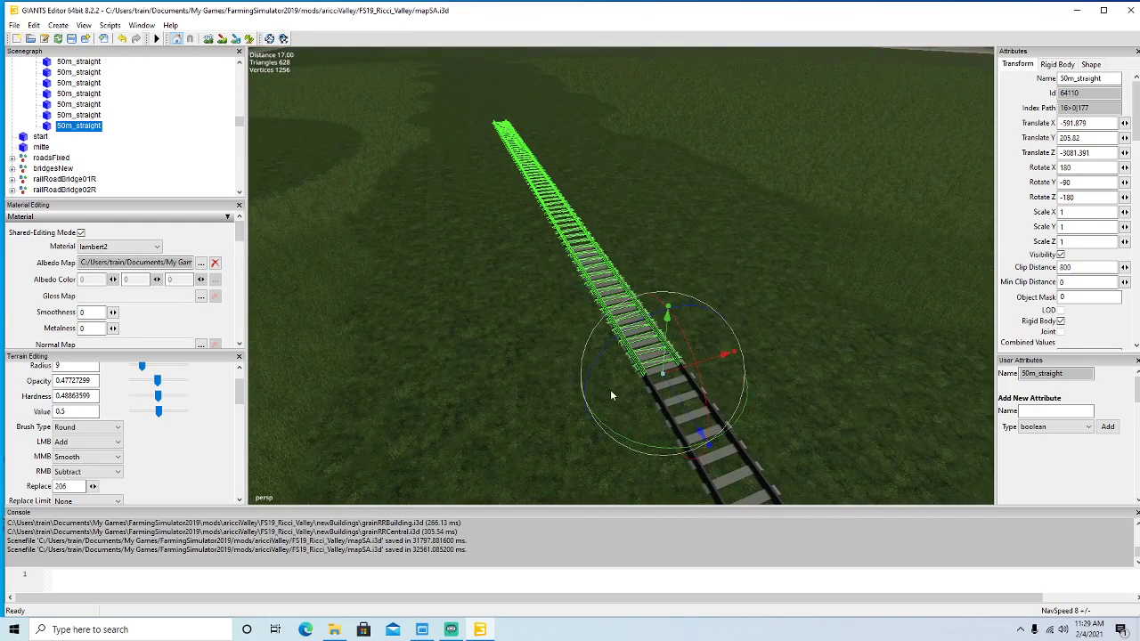
Slide the new copy farther along the line until it joins the previous section's end, at Translate X about -580.46.
{"action": "left_click_drag", "start_coordinate": [681, 406], "coordinate": [514, 169]}
{"action": "right_click_drag", "start_coordinate": [525, 253], "coordinate": [589, 318]}
{"action": "key", "text": "w"}
{"action": "left_click_drag", "start_coordinate": [608, 320], "coordinate": [660, 373]}
{"action": "right_click_drag", "start_coordinate": [661, 373], "coordinate": [633, 333]}
{"action": "key", "text": "s"}
{"action": "key", "text": "s"}
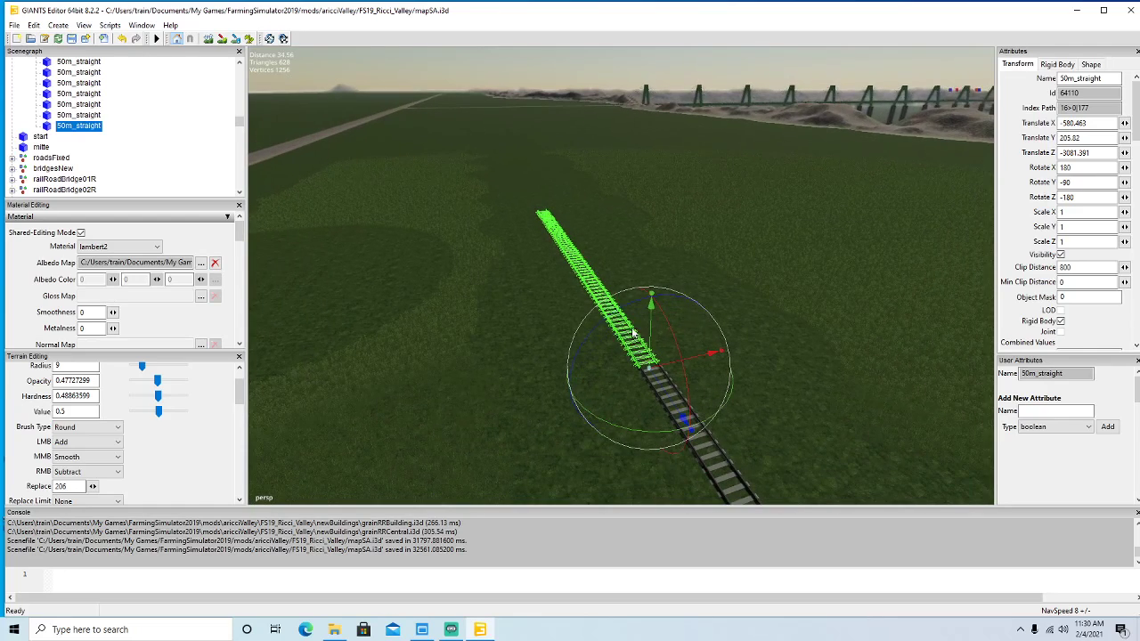
Duplicate the end 50m_straight section and fit the copy against the rail end at Translate X about -530.47.
{"action": "key", "text": "ctrl+d"}
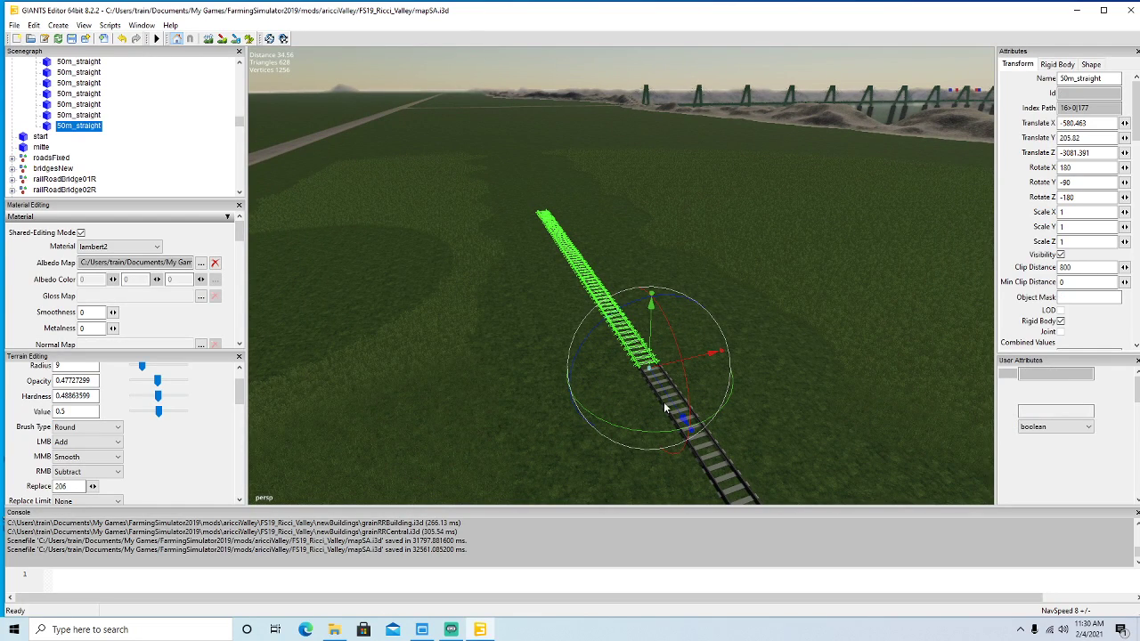
{"action": "left_click_drag", "start_coordinate": [685, 420], "coordinate": [294, 42]}
{"action": "key", "text": "w"}
{"action": "right_click_drag", "start_coordinate": [459, 278], "coordinate": [547, 346]}
{"action": "key", "text": "w"}
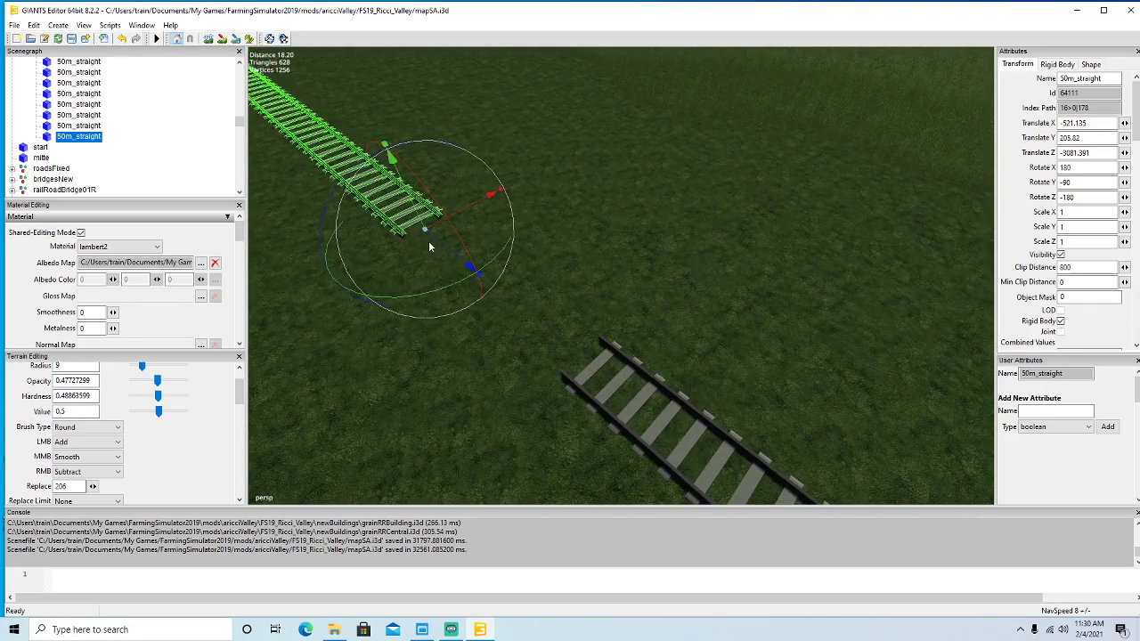
{"action": "left_click_drag", "start_coordinate": [441, 245], "coordinate": [596, 408]}
{"action": "scroll", "coordinate": [658, 446], "scroll_direction": "down", "scroll_amount": 2}
{"action": "scroll", "coordinate": [615, 391], "scroll_direction": "down", "scroll_amount": 2}
{"action": "scroll", "coordinate": [597, 409], "scroll_direction": "down", "scroll_amount": 2}
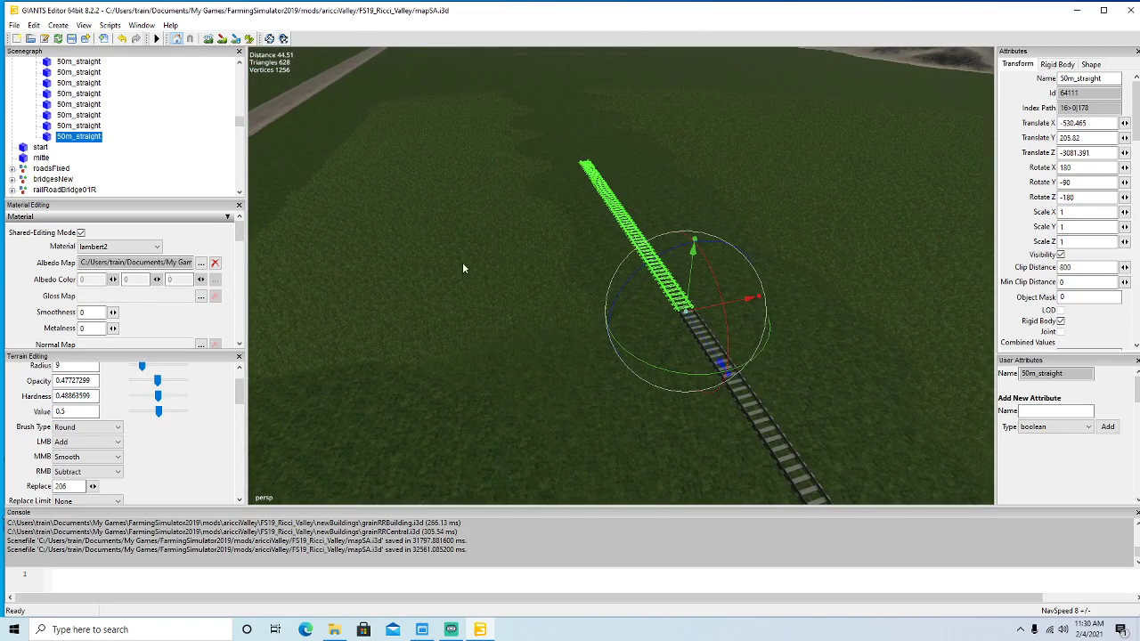
{"action": "left_click", "coordinate": [249, 40]}
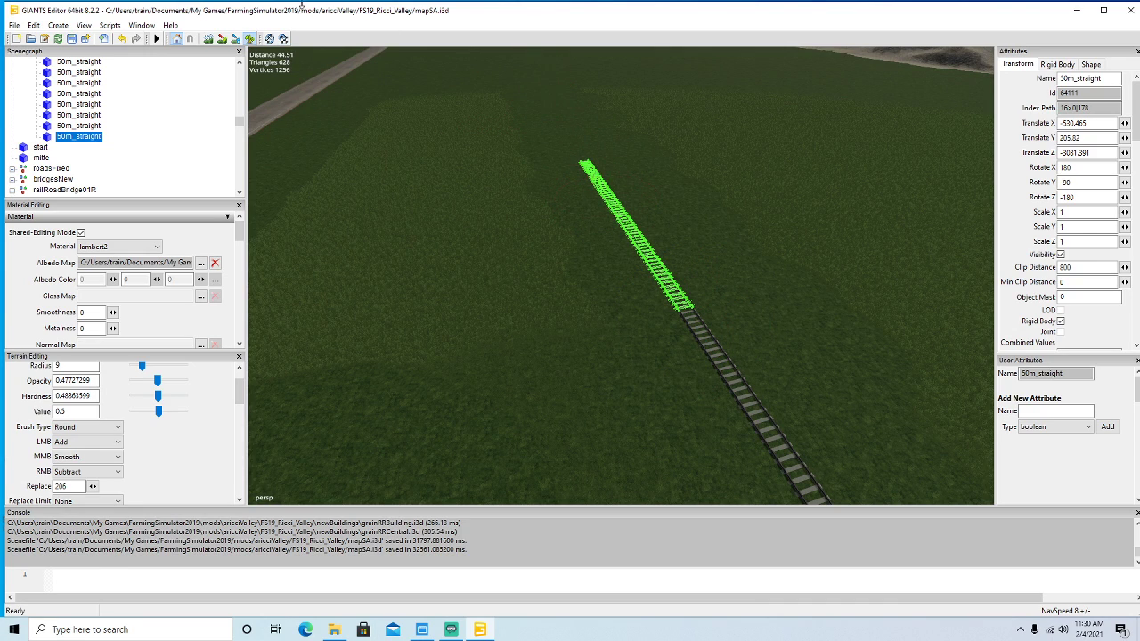
{"action": "mouse_move", "coordinate": [395, 213]}
{"action": "left_mouse_down", "text": "alt"}
{"action": "mouse_move", "coordinate": [410, 213]}
{"action": "mouse_move", "coordinate": [397, 197]}
{"action": "left_mouse_up", "text": "alt"}
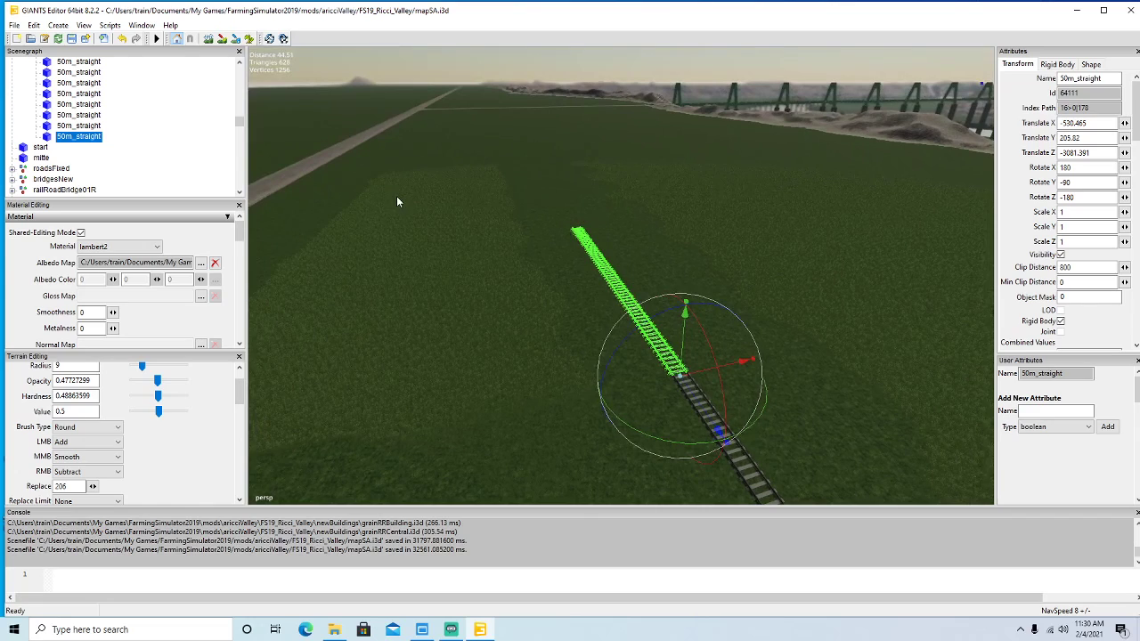
Duplicate the newest track section and line the copy up end to end with it, at Translate X about -480.38.
{"action": "key", "text": "ctrl+d"}
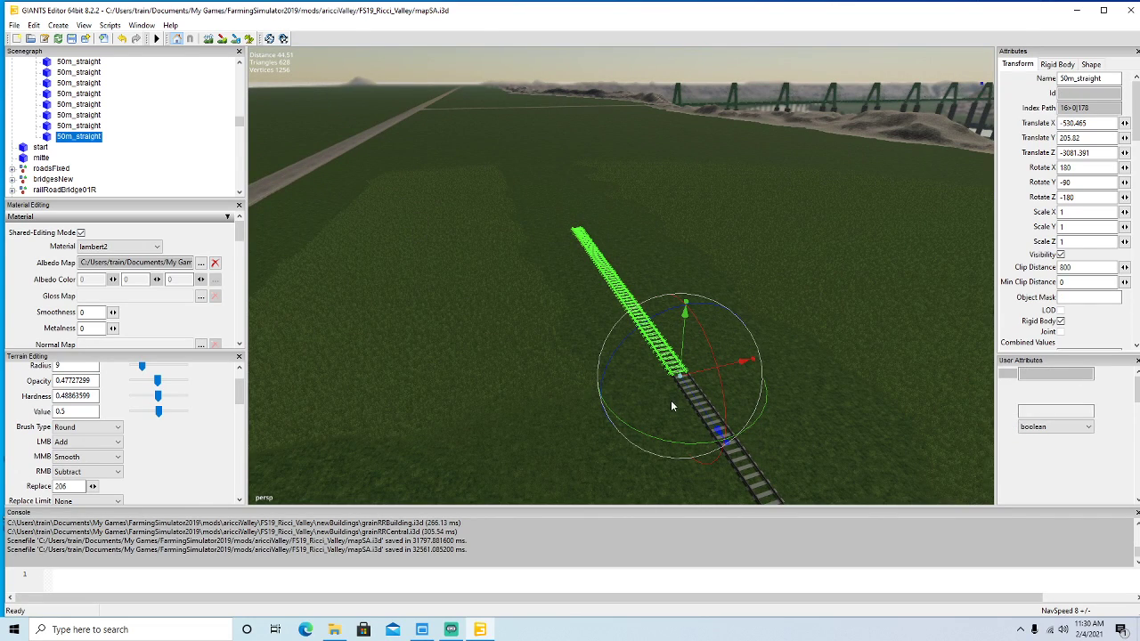
{"action": "left_click_drag", "start_coordinate": [702, 409], "coordinate": [376, 106]}
{"action": "left_click_drag", "start_coordinate": [377, 106], "coordinate": [476, 262], "text": "alt"}
{"action": "scroll", "coordinate": [390, 163], "scroll_direction": "up", "scroll_amount": 8}
{"action": "scroll", "coordinate": [390, 166], "scroll_direction": "up", "scroll_amount": 8}
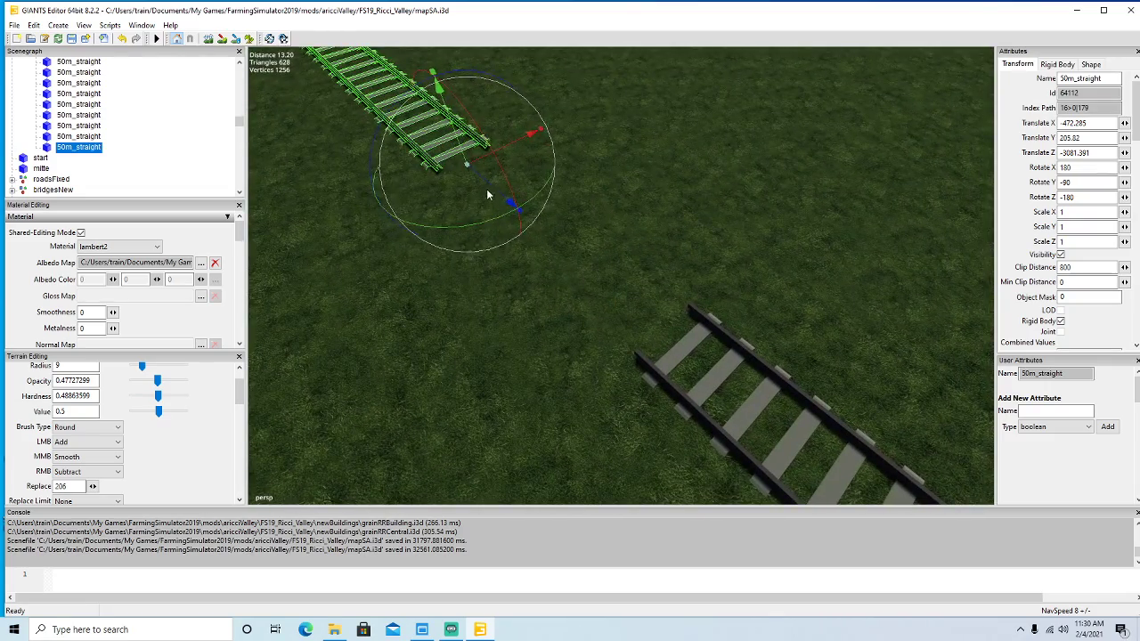
{"action": "left_click_drag", "start_coordinate": [486, 194], "coordinate": [723, 392]}
{"action": "scroll", "coordinate": [723, 392], "scroll_direction": "down", "scroll_amount": 8}
{"action": "scroll", "coordinate": [722, 395], "scroll_direction": "down", "scroll_amount": 6}
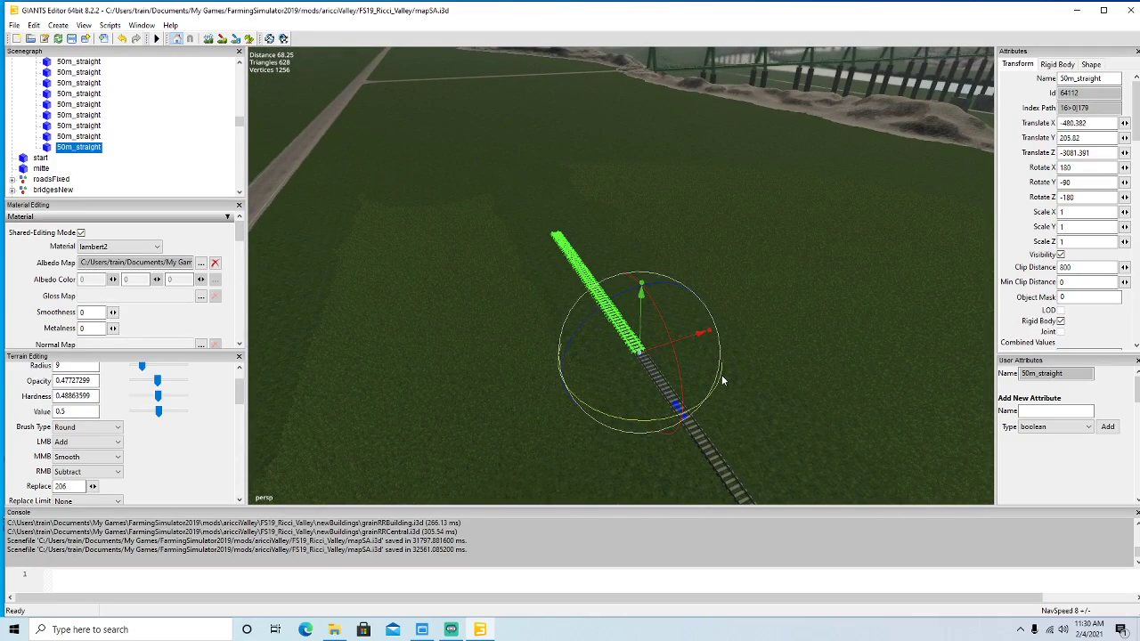
Add a further 50m_straight duplicate to the track's end and close the gap at Translate X about -430.29.
{"action": "key", "text": "ctrl+d"}
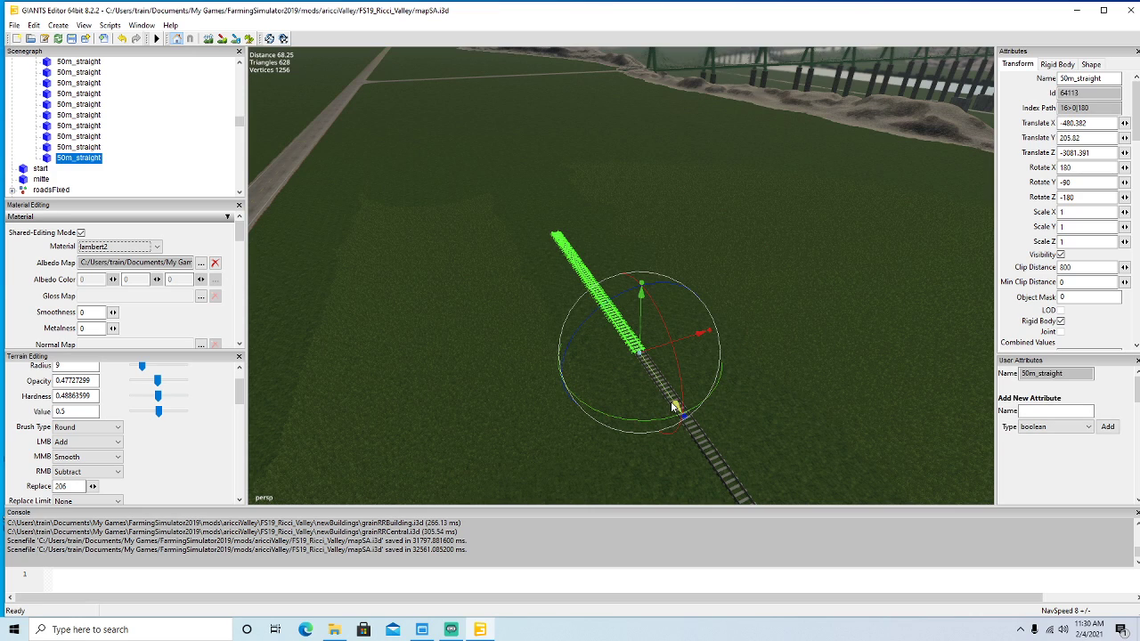
{"action": "left_click_drag", "start_coordinate": [597, 319], "coordinate": [631, 424]}
{"action": "scroll", "coordinate": [451, 199], "scroll_direction": "up", "scroll_amount": 8}
{"action": "scroll", "coordinate": [452, 193], "scroll_direction": "up", "scroll_amount": 4}
{"action": "left_click_drag", "start_coordinate": [631, 425], "coordinate": [628, 444], "text": "alt"}
{"action": "scroll", "coordinate": [628, 445], "scroll_direction": "up", "scroll_amount": 4}
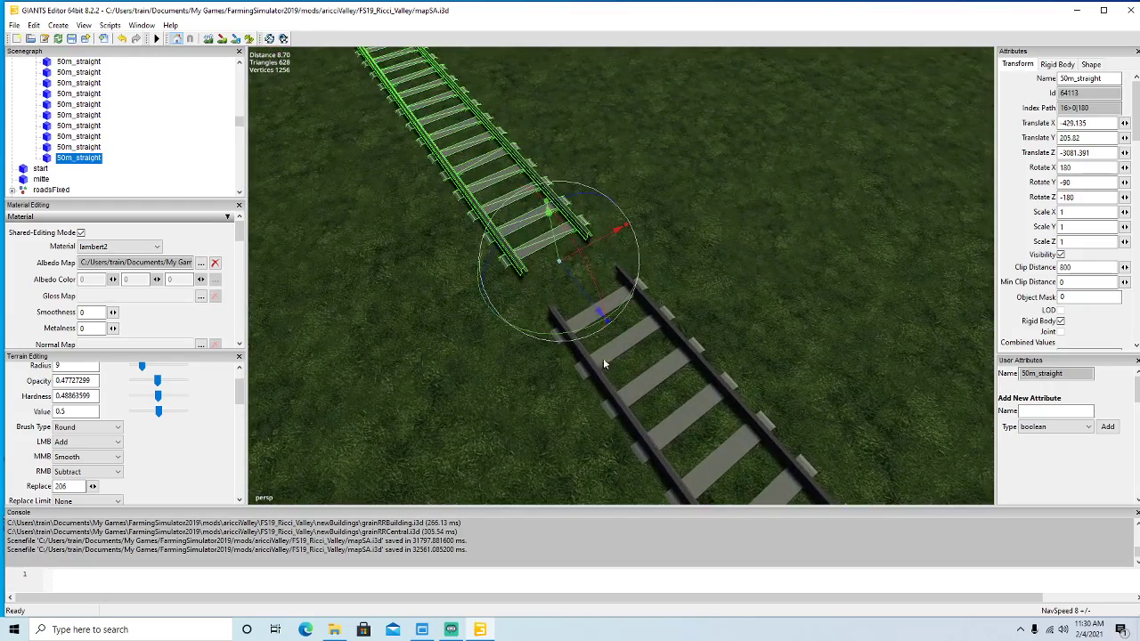
{"action": "left_click_drag", "start_coordinate": [585, 298], "coordinate": [599, 350]}
{"action": "scroll", "coordinate": [599, 351], "scroll_direction": "down", "scroll_amount": 2}
{"action": "scroll", "coordinate": [594, 338], "scroll_direction": "down", "scroll_amount": 9}
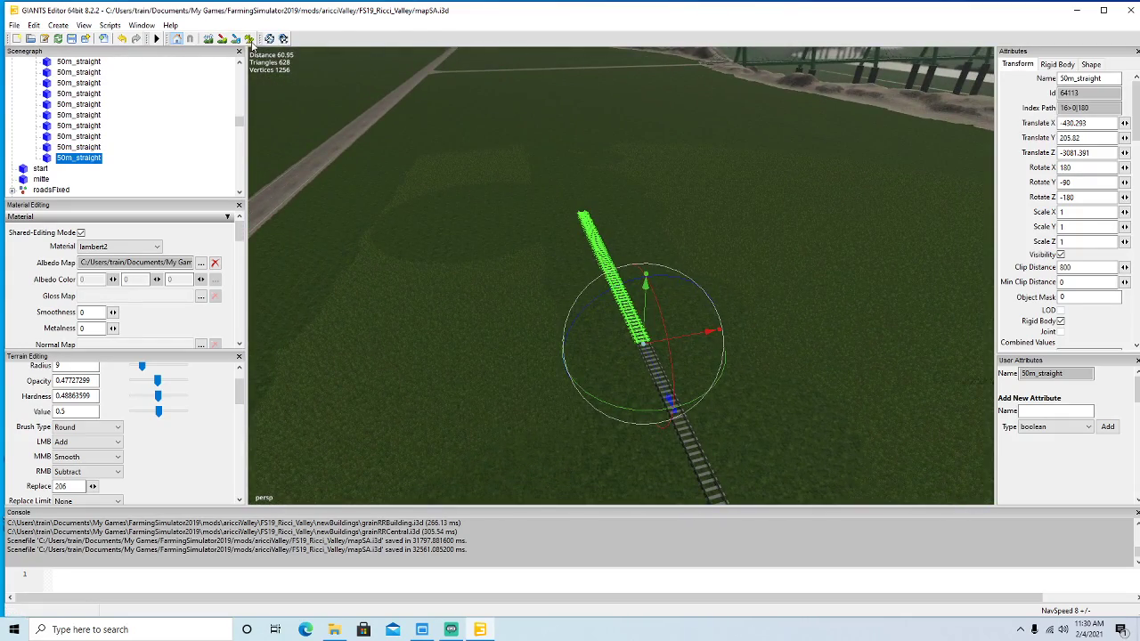
Duplicate the end 50m_straight section and move the copy along the line to the track's end, at Translate X about -380.28.
{"action": "left_click", "coordinate": [251, 39]}
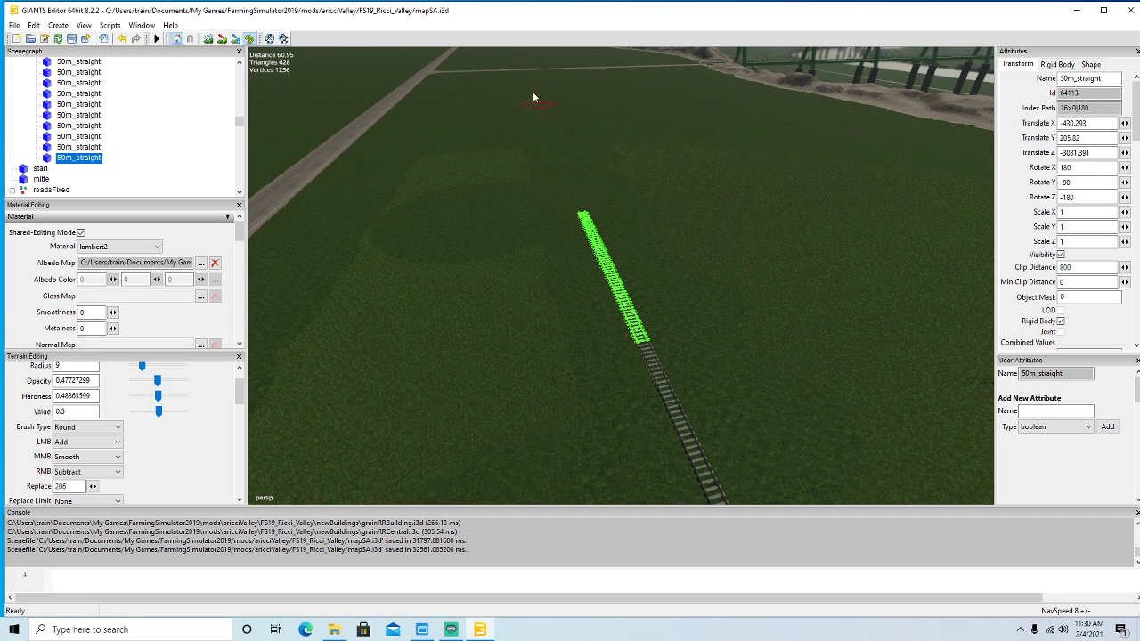
{"action": "mouse_move", "coordinate": [333, 192]}
{"action": "left_mouse_down", "text": "alt"}
{"action": "mouse_move", "coordinate": [351, 202]}
{"action": "mouse_move", "coordinate": [303, 170]}
{"action": "left_mouse_up", "text": "alt"}
{"action": "scroll", "coordinate": [303, 170], "scroll_direction": "up", "scroll_amount": 4}
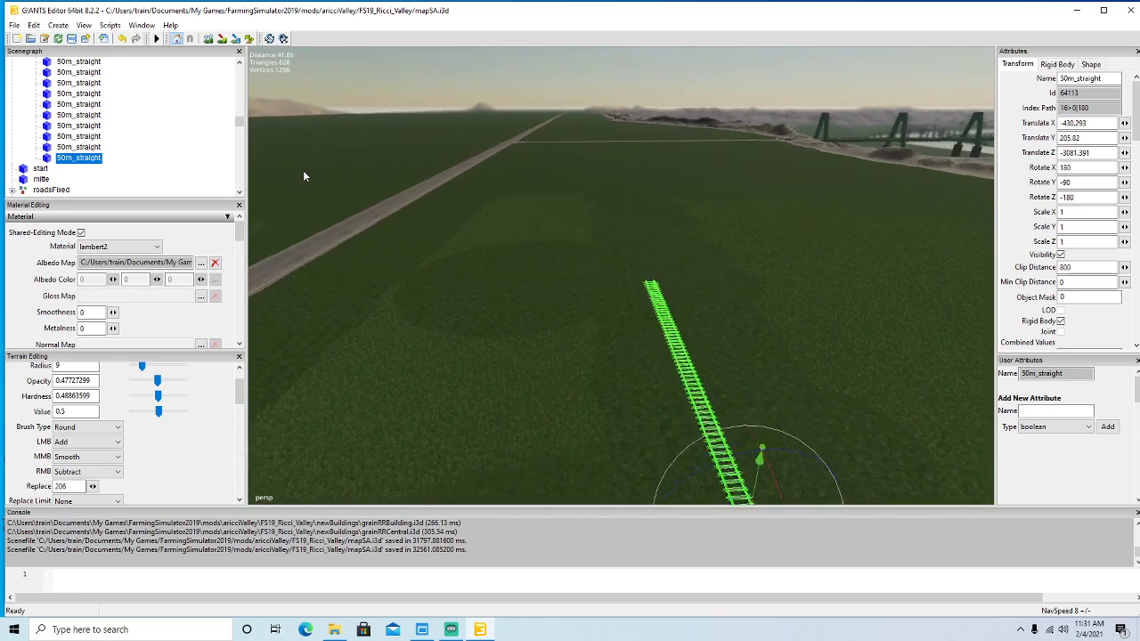
{"action": "right_click_drag", "start_coordinate": [304, 175], "coordinate": [363, 240]}
{"action": "key", "text": "ctrl+d"}
{"action": "left_click_drag", "start_coordinate": [676, 359], "coordinate": [311, 7]}
{"action": "left_click_drag", "start_coordinate": [450, 194], "coordinate": [753, 374], "text": "alt"}
{"action": "scroll", "coordinate": [386, 113], "scroll_direction": "up", "scroll_amount": 8}
{"action": "left_click_drag", "start_coordinate": [748, 374], "coordinate": [600, 312], "text": "alt"}
{"action": "scroll", "coordinate": [641, 405], "scroll_direction": "down", "scroll_amount": 5}
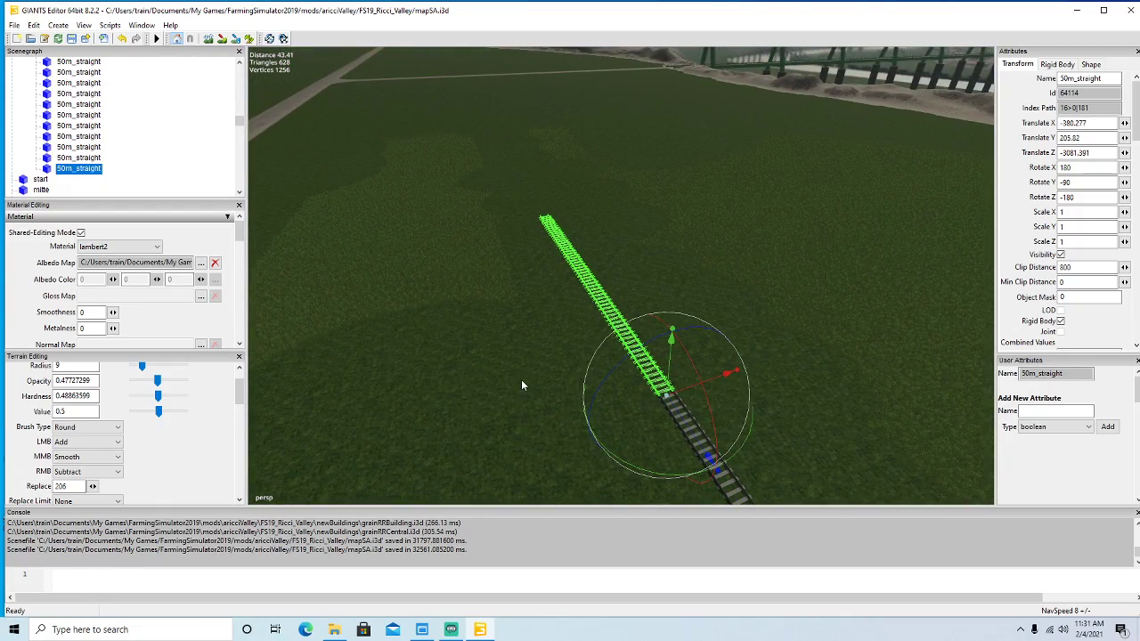
Duplicate the newest track section and join the copy end to end with it, at Translate X about -330.17.
{"action": "key", "text": "ctrl+d"}
{"action": "left_click_drag", "start_coordinate": [554, 305], "coordinate": [392, 135]}
{"action": "left_click_drag", "start_coordinate": [420, 283], "coordinate": [506, 315], "text": "alt"}
{"action": "scroll", "coordinate": [409, 250], "scroll_direction": "up", "scroll_amount": 4}
{"action": "scroll", "coordinate": [414, 261], "scroll_direction": "up", "scroll_amount": 4}
{"action": "scroll", "coordinate": [410, 272], "scroll_direction": "up", "scroll_amount": 4}
{"action": "left_click_drag", "start_coordinate": [545, 274], "coordinate": [664, 376]}
{"action": "left_click_drag", "start_coordinate": [663, 376], "coordinate": [579, 350], "text": "alt"}
{"action": "scroll", "coordinate": [577, 340], "scroll_direction": "down", "scroll_amount": 6}
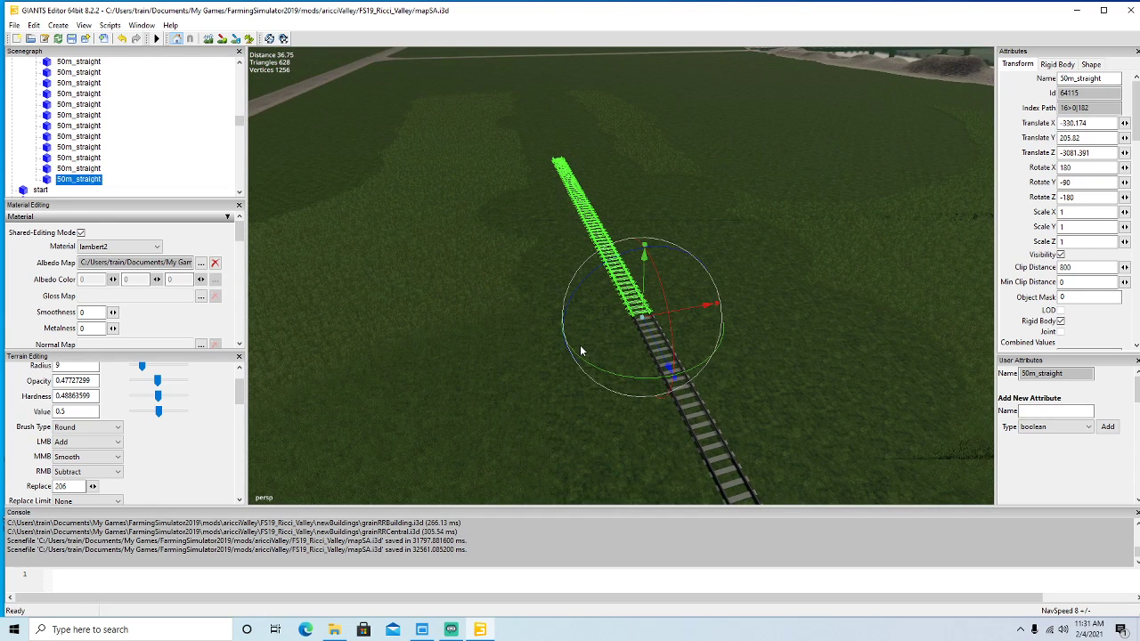
Add another 50m_straight duplicate and fit it against the open rail end at Translate X about -280.09.
{"action": "key", "text": "ctrl+d"}
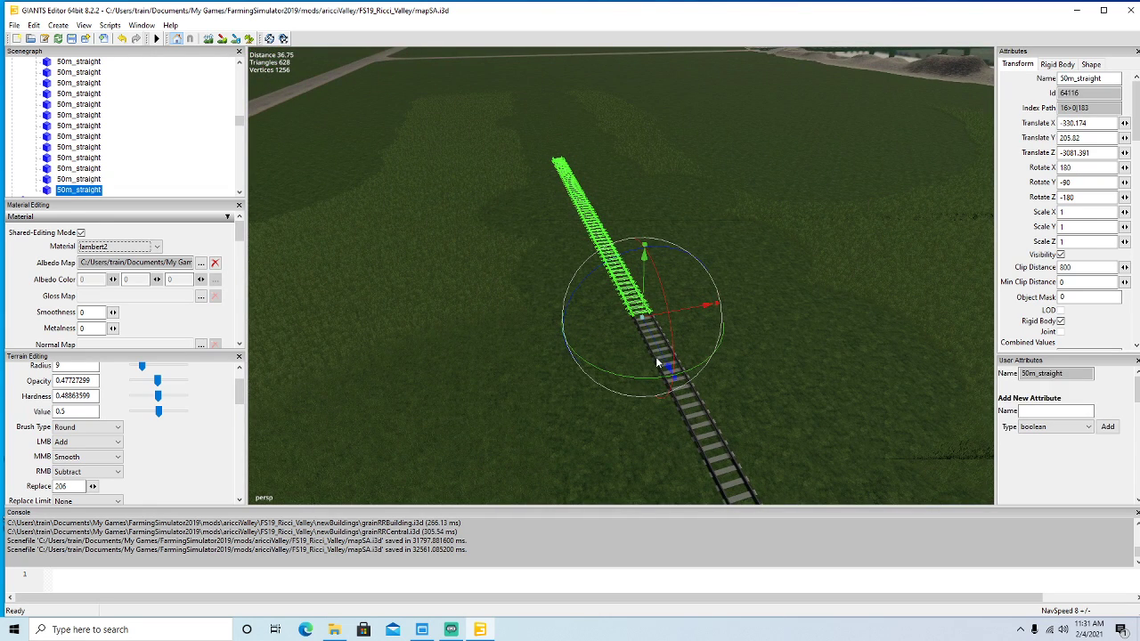
{"action": "left_click_drag", "start_coordinate": [661, 363], "coordinate": [555, 350]}
{"action": "scroll", "coordinate": [425, 167], "scroll_direction": "up", "scroll_amount": 2}
{"action": "scroll", "coordinate": [439, 180], "scroll_direction": "up", "scroll_amount": 5}
{"action": "scroll", "coordinate": [482, 256], "scroll_direction": "up", "scroll_amount": 6}
{"action": "scroll", "coordinate": [568, 360], "scroll_direction": "down", "scroll_amount": 1}
{"action": "scroll", "coordinate": [603, 408], "scroll_direction": "down", "scroll_amount": 6}
{"action": "scroll", "coordinate": [551, 354], "scroll_direction": "down", "scroll_amount": 2}
{"action": "right_click_drag", "start_coordinate": [555, 350], "coordinate": [543, 345]}
Extend the track with a further duplicated section, closing the gap to the previous one at Translate X about -230.08.
{"action": "left_click", "coordinate": [250, 40]}
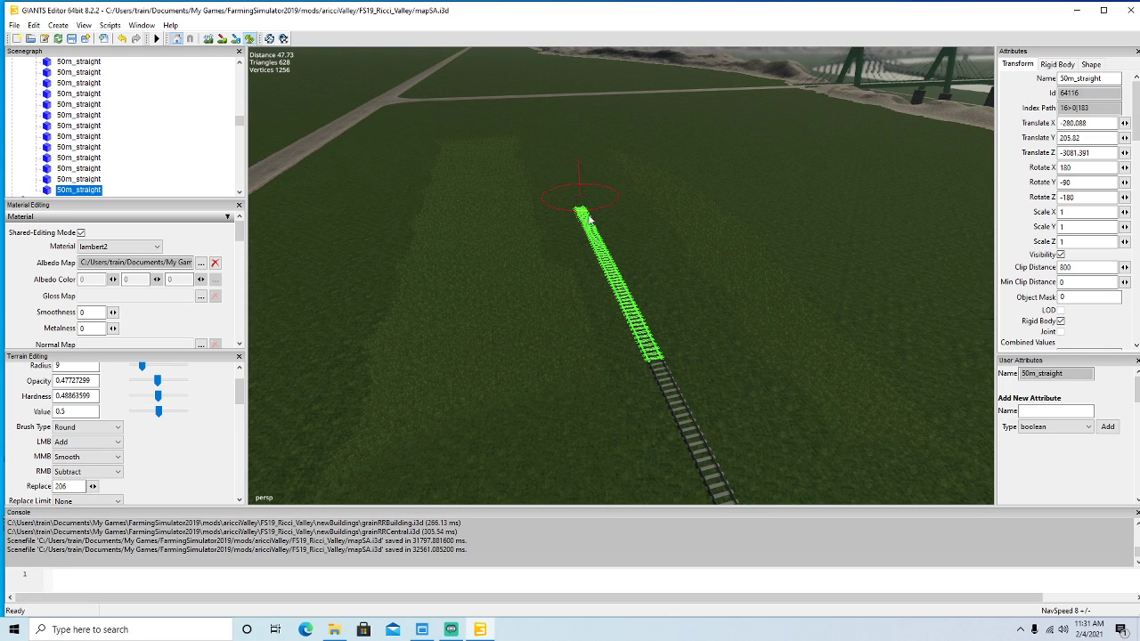
{"action": "left_click", "coordinate": [249, 41]}
{"action": "left_click_drag", "start_coordinate": [307, 181], "coordinate": [339, 191], "text": "alt"}
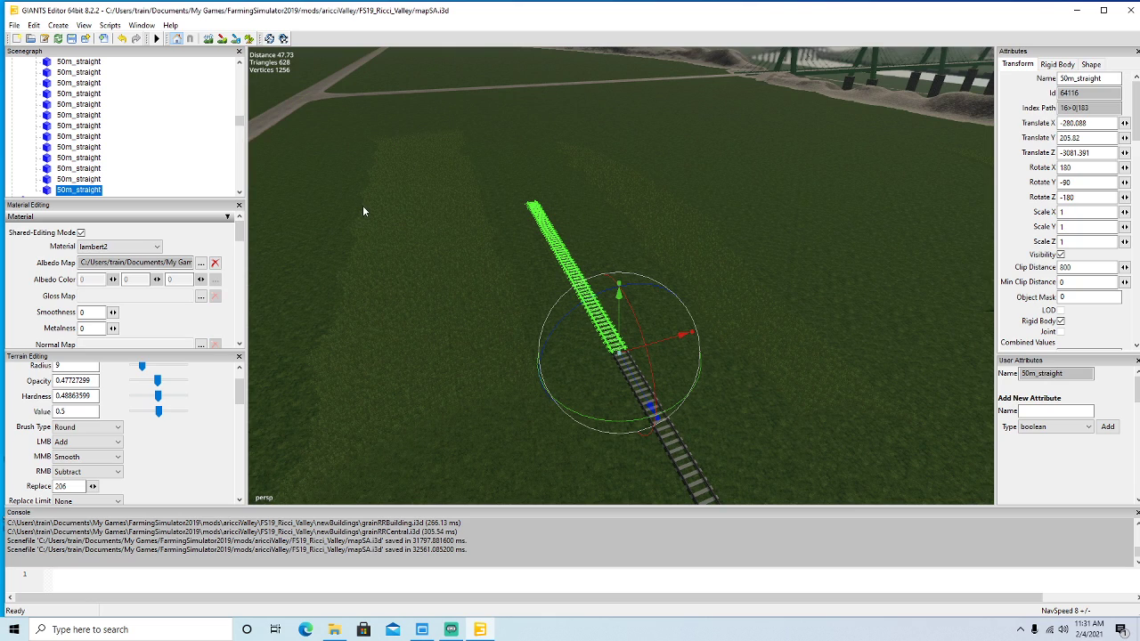
{"action": "key", "text": "ctrl+d"}
{"action": "left_click_drag", "start_coordinate": [632, 378], "coordinate": [346, 80]}
{"action": "left_click_drag", "start_coordinate": [335, 142], "coordinate": [408, 210], "text": "alt"}
{"action": "scroll", "coordinate": [351, 123], "scroll_direction": "up", "scroll_amount": 6}
{"action": "scroll", "coordinate": [350, 123], "scroll_direction": "up", "scroll_amount": 6}
{"action": "scroll", "coordinate": [411, 211], "scroll_direction": "up", "scroll_amount": 2}
{"action": "left_click_drag", "start_coordinate": [505, 207], "coordinate": [590, 308]}
{"action": "scroll", "coordinate": [601, 346], "scroll_direction": "down", "scroll_amount": 10}
{"action": "scroll", "coordinate": [589, 308], "scroll_direction": "down", "scroll_amount": 1}
Duplicate the last 50m_straight section and slide the copy until the rails meet at Translate X about -180.04.
{"action": "left_click", "coordinate": [249, 39]}
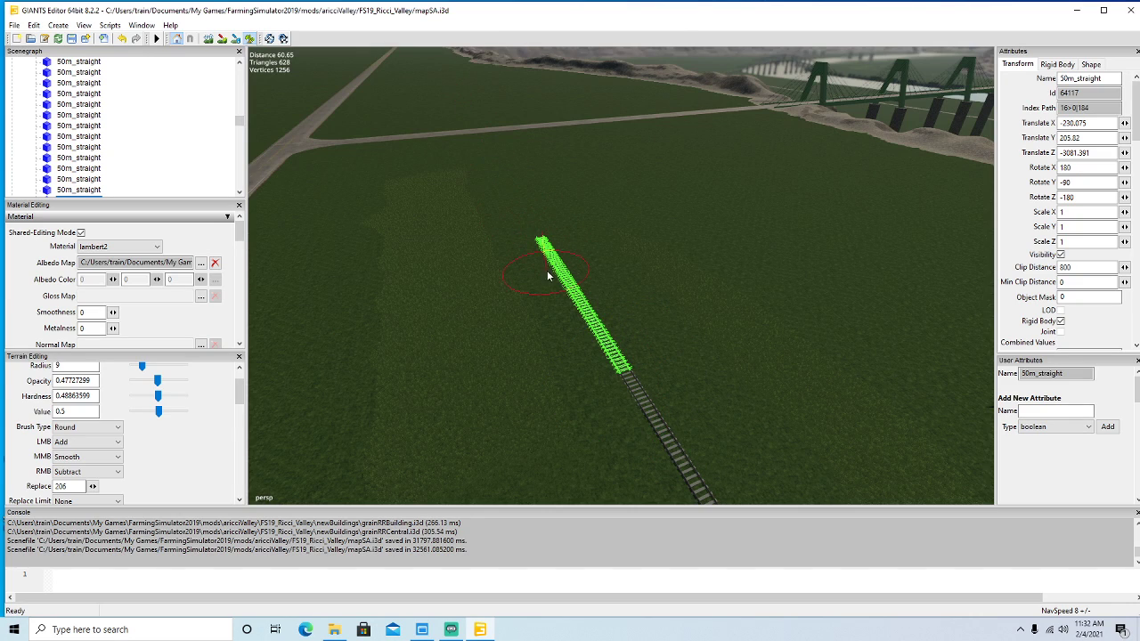
{"action": "left_click", "coordinate": [253, 41]}
{"action": "left_click_drag", "start_coordinate": [365, 226], "coordinate": [381, 240], "text": "alt"}
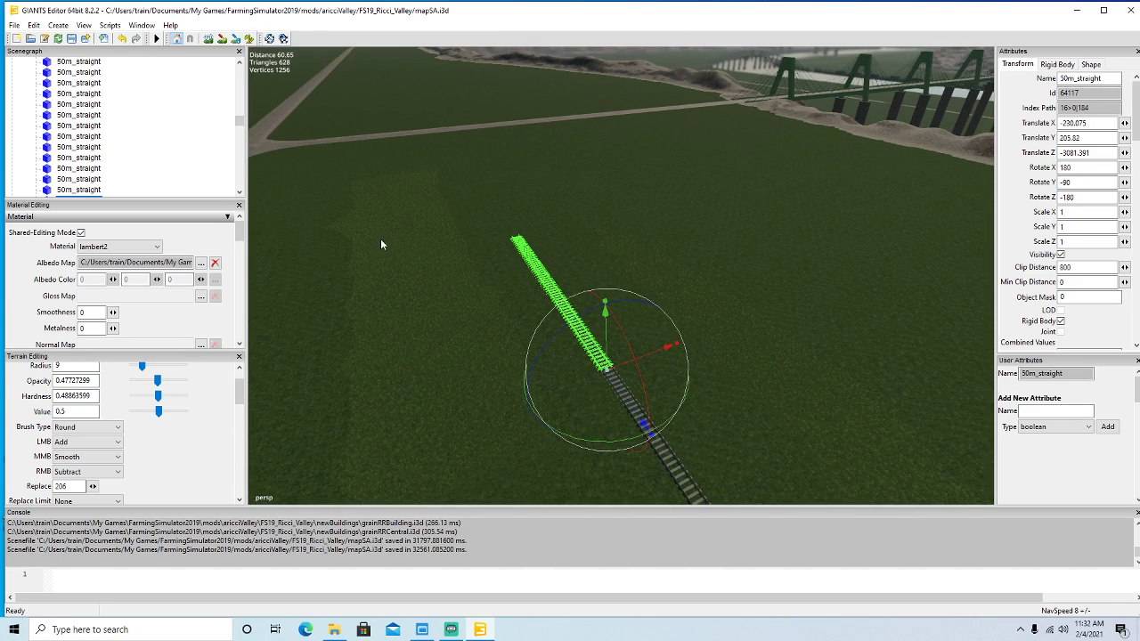
{"action": "key", "text": "ctrl+d"}
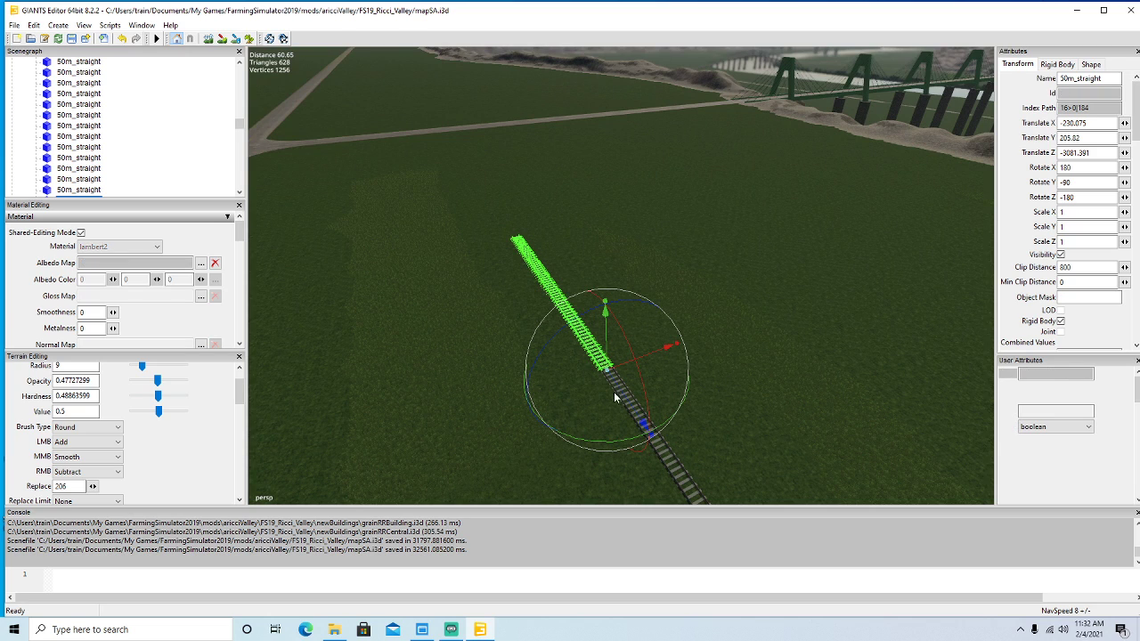
{"action": "left_click_drag", "start_coordinate": [646, 429], "coordinate": [360, 156]}
{"action": "left_click_drag", "start_coordinate": [360, 159], "coordinate": [427, 253], "text": "alt"}
{"action": "scroll", "coordinate": [361, 194], "scroll_direction": "up", "scroll_amount": 4}
{"action": "scroll", "coordinate": [356, 212], "scroll_direction": "up", "scroll_amount": 5}
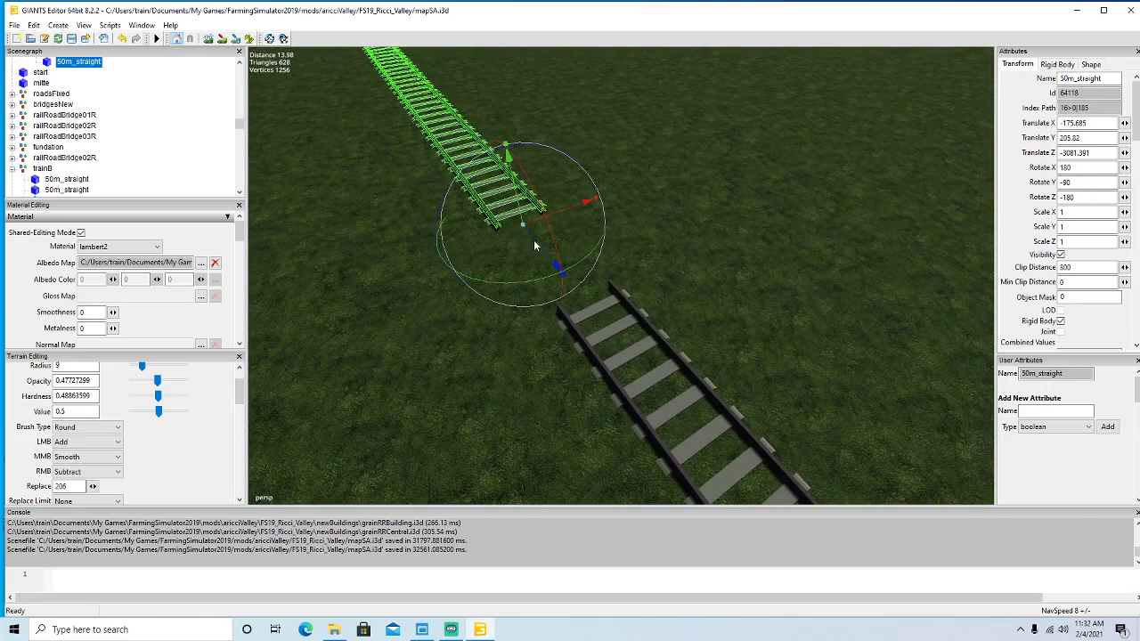
{"action": "left_click_drag", "start_coordinate": [534, 245], "coordinate": [641, 368]}
{"action": "left_click_drag", "start_coordinate": [641, 368], "coordinate": [609, 331], "text": "alt"}
{"action": "scroll", "coordinate": [628, 366], "scroll_direction": "down", "scroll_amount": 5}
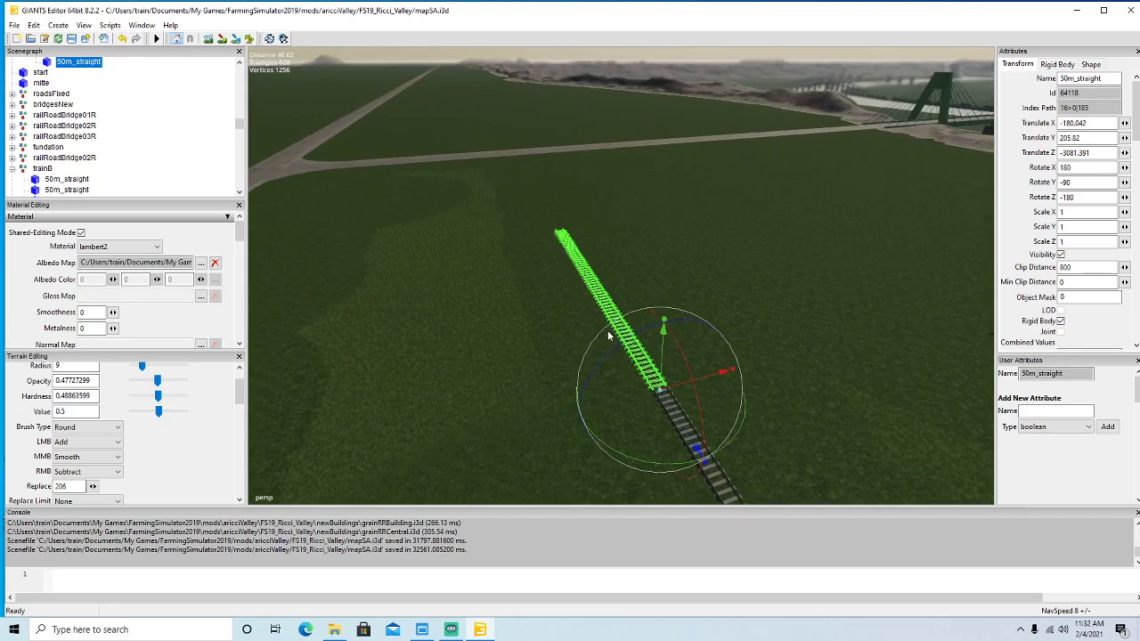
Duplicate the newest section and line the copy up with the track's end at Translate X about -130.05.
{"action": "key", "text": "ctrl+d"}
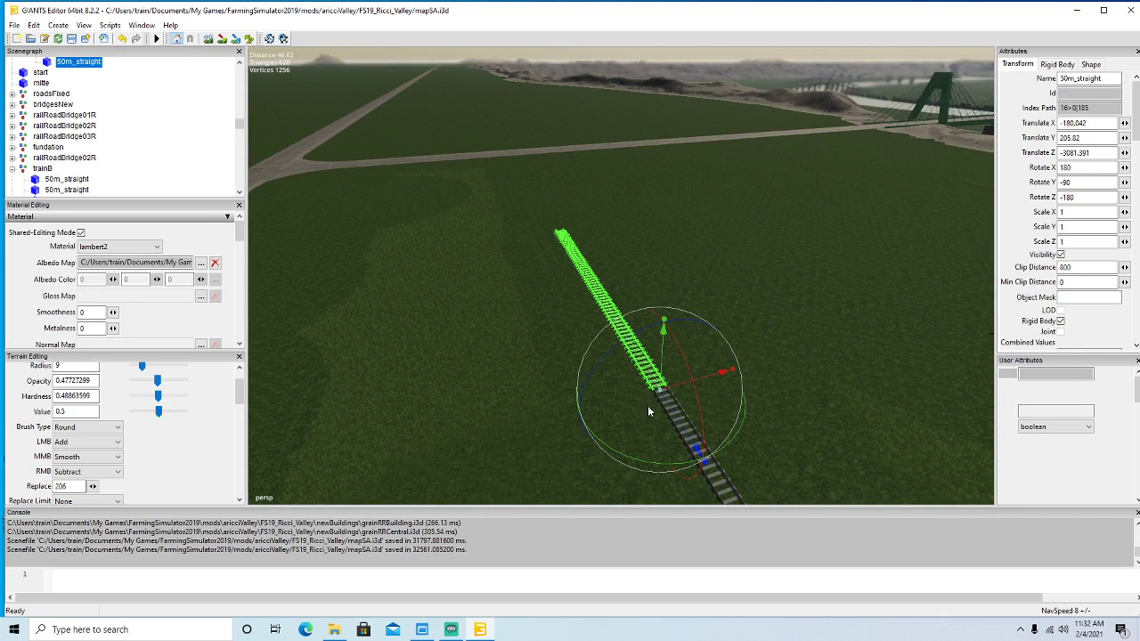
{"action": "left_click_drag", "start_coordinate": [697, 450], "coordinate": [392, 115]}
{"action": "left_click_drag", "start_coordinate": [413, 155], "coordinate": [475, 224], "text": "alt"}
{"action": "scroll", "coordinate": [387, 136], "scroll_direction": "up", "scroll_amount": 3}
{"action": "scroll", "coordinate": [376, 141], "scroll_direction": "up", "scroll_amount": 10}
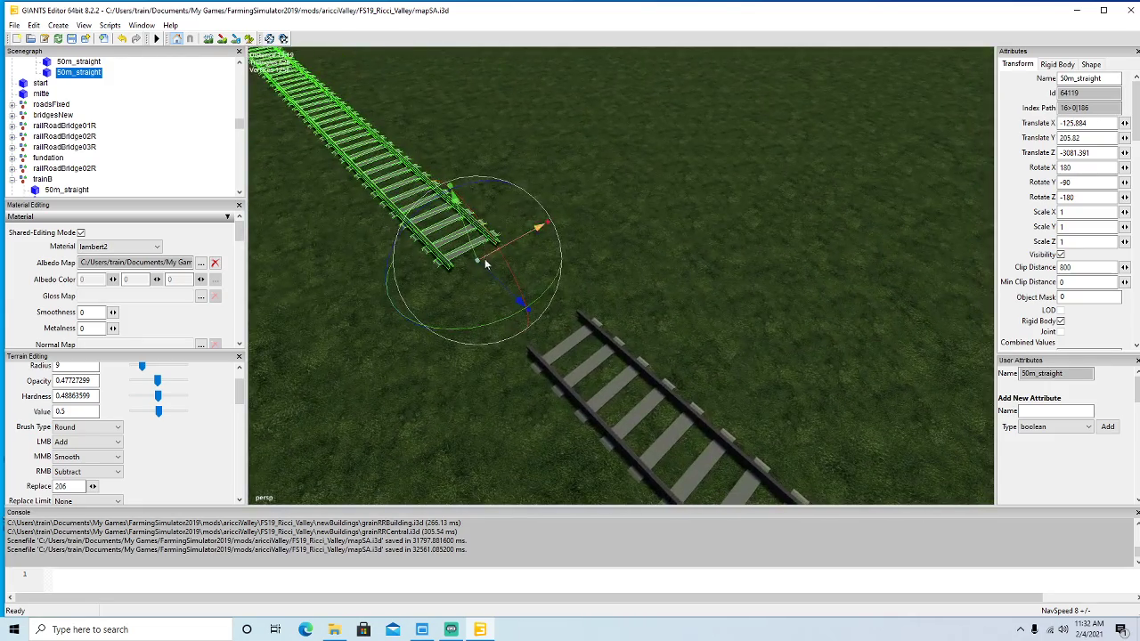
{"action": "left_click_drag", "start_coordinate": [520, 307], "coordinate": [568, 371]}
{"action": "scroll", "coordinate": [567, 404], "scroll_direction": "down", "scroll_amount": 8}
{"action": "scroll", "coordinate": [568, 374], "scroll_direction": "down", "scroll_amount": 5}
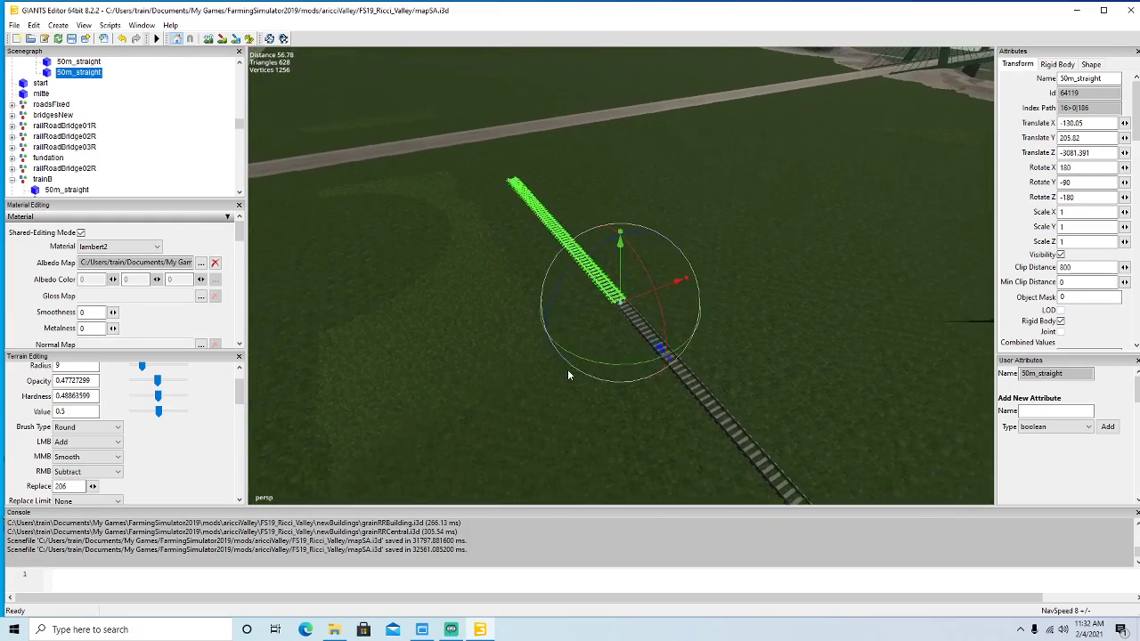
Carry the line across the road with another 50m_straight duplicate joined at Translate X about -80.01.
{"action": "key", "text": "ctrl+d"}
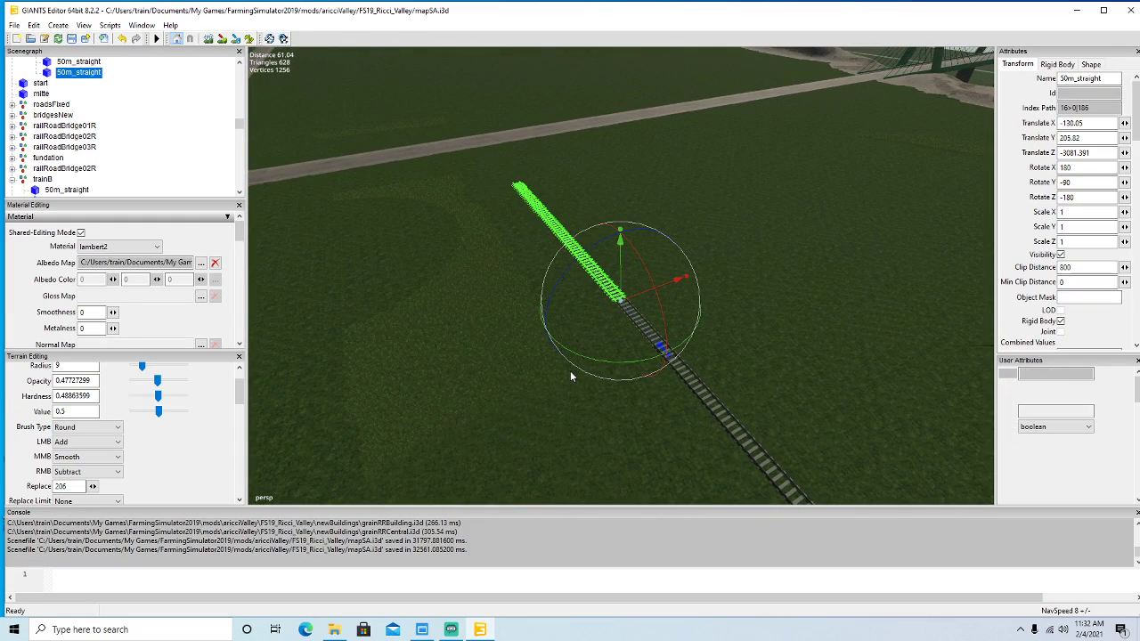
{"action": "key", "text": "ctrl+d"}
{"action": "left_click_drag", "start_coordinate": [644, 332], "coordinate": [669, 378]}
{"action": "scroll", "coordinate": [363, 128], "scroll_direction": "up", "scroll_amount": 4}
{"action": "scroll", "coordinate": [365, 128], "scroll_direction": "up", "scroll_amount": 8}
{"action": "scroll", "coordinate": [625, 349], "scroll_direction": "down", "scroll_amount": 10}
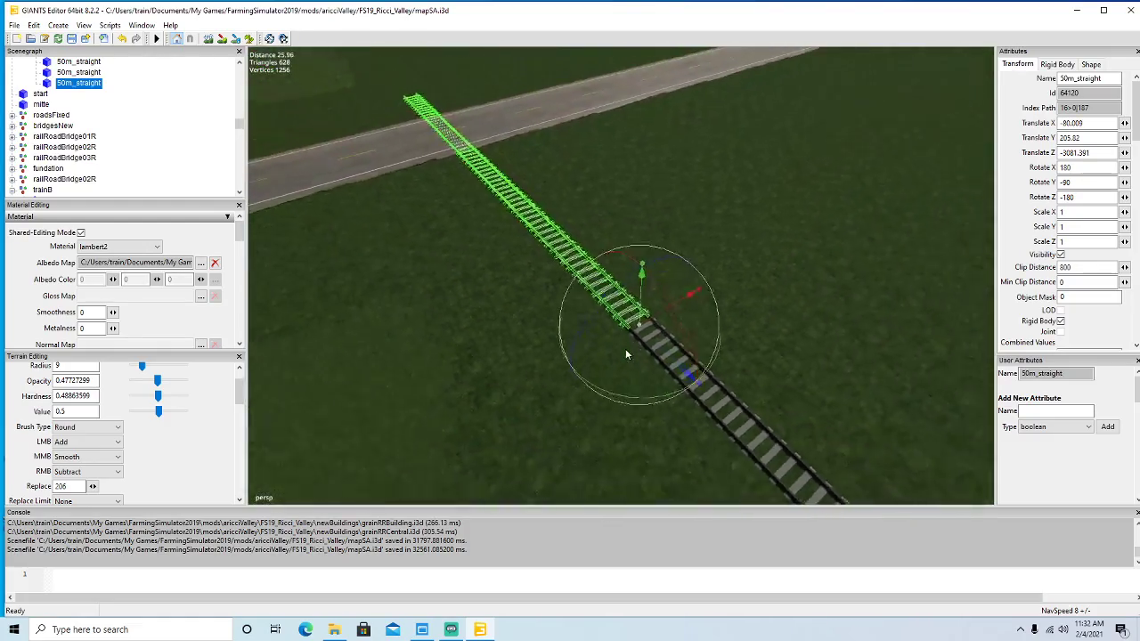
Duplicate the section that crosses the road and join the copy to its far end at Translate X about -29.95.
{"action": "left_click_drag", "start_coordinate": [625, 348], "coordinate": [301, 77], "text": "alt"}
{"action": "left_click", "coordinate": [249, 39]}
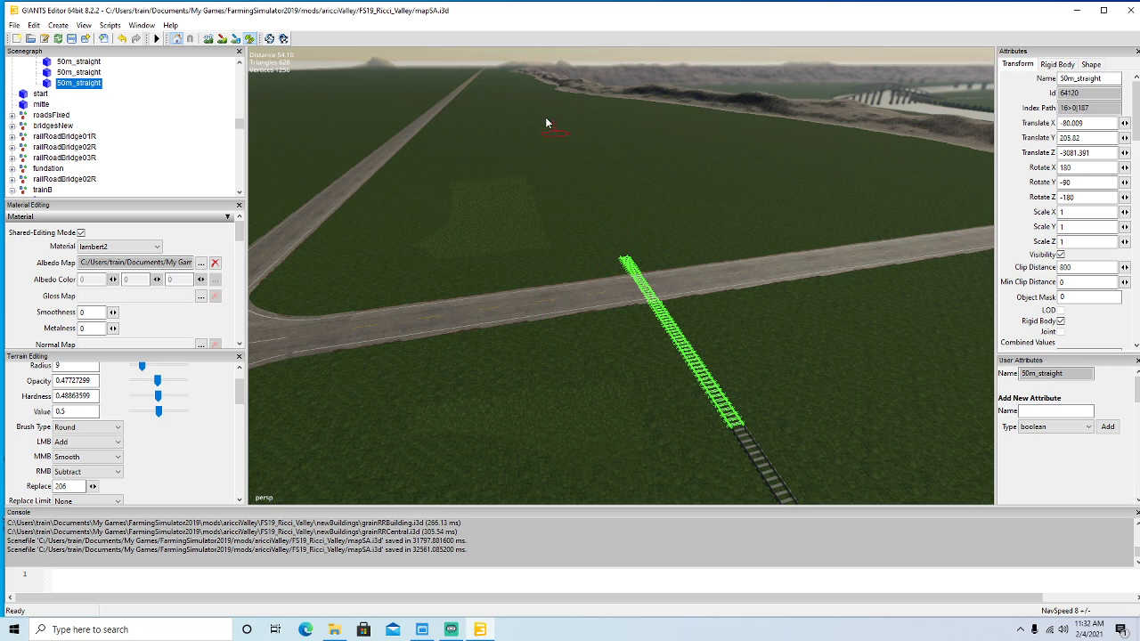
{"action": "left_click_drag", "start_coordinate": [383, 238], "coordinate": [529, 285], "text": "alt"}
{"action": "right_click_drag", "start_coordinate": [528, 290], "coordinate": [420, 305]}
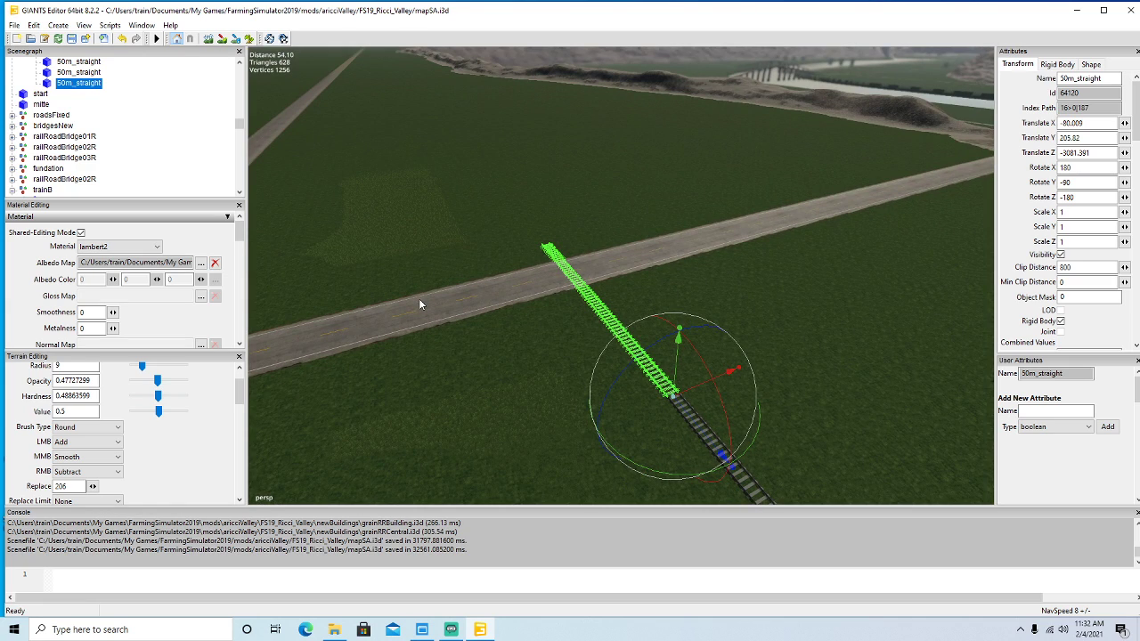
{"action": "key", "text": "ctrl+d"}
{"action": "left_click_drag", "start_coordinate": [697, 429], "coordinate": [423, 169]}
{"action": "left_click_drag", "start_coordinate": [423, 231], "coordinate": [623, 352], "text": "alt"}
{"action": "scroll", "coordinate": [419, 235], "scroll_direction": "up", "scroll_amount": 7}
{"action": "scroll", "coordinate": [419, 234], "scroll_direction": "up", "scroll_amount": 4}
{"action": "scroll", "coordinate": [625, 351], "scroll_direction": "down", "scroll_amount": 8}
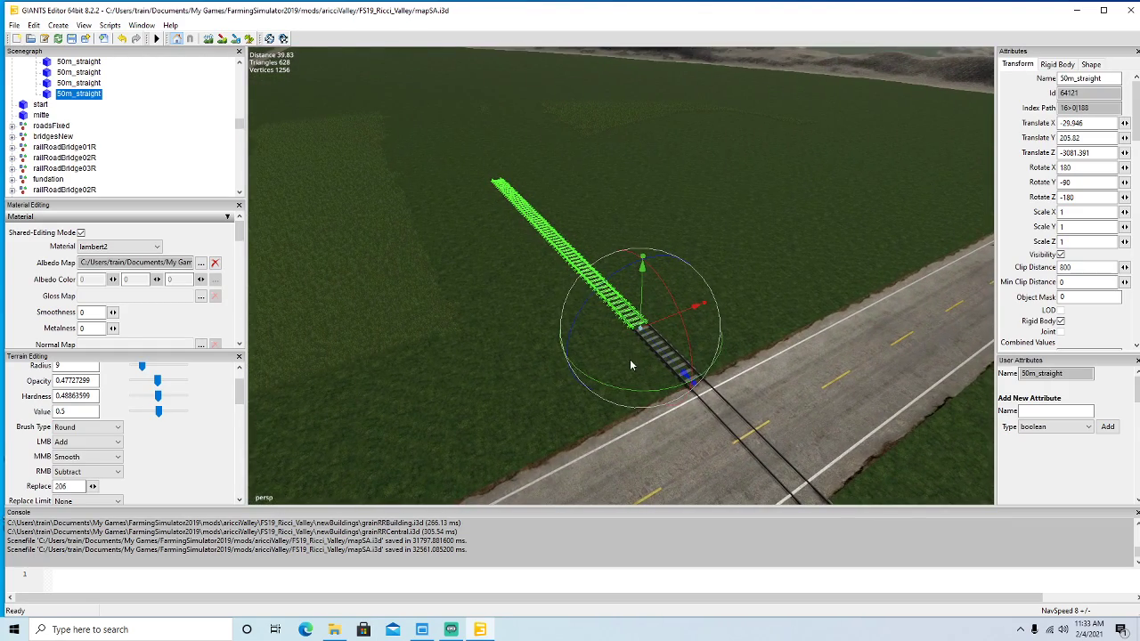
Duplicate the first section beyond the road and close the gap between the rails at Translate X about 20.14.
{"action": "key", "text": "ctrl+d"}
{"action": "left_click_drag", "start_coordinate": [684, 374], "coordinate": [439, 270]}
{"action": "scroll", "coordinate": [349, 170], "scroll_direction": "up", "scroll_amount": 5}
{"action": "scroll", "coordinate": [344, 172], "scroll_direction": "up", "scroll_amount": 6}
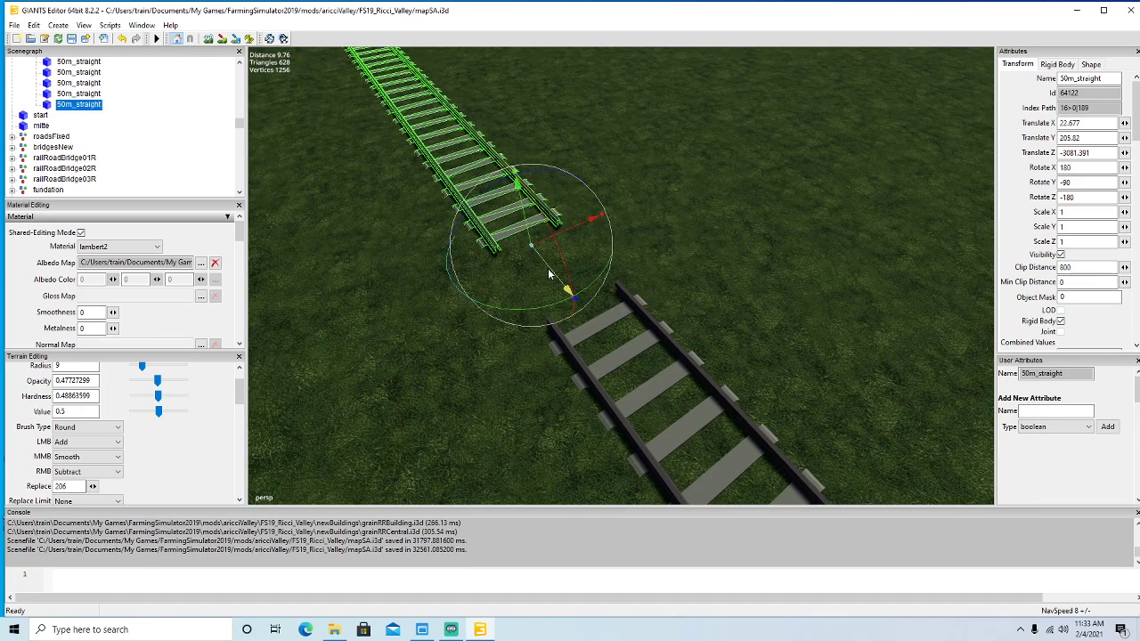
{"action": "left_click_drag", "start_coordinate": [549, 275], "coordinate": [642, 373]}
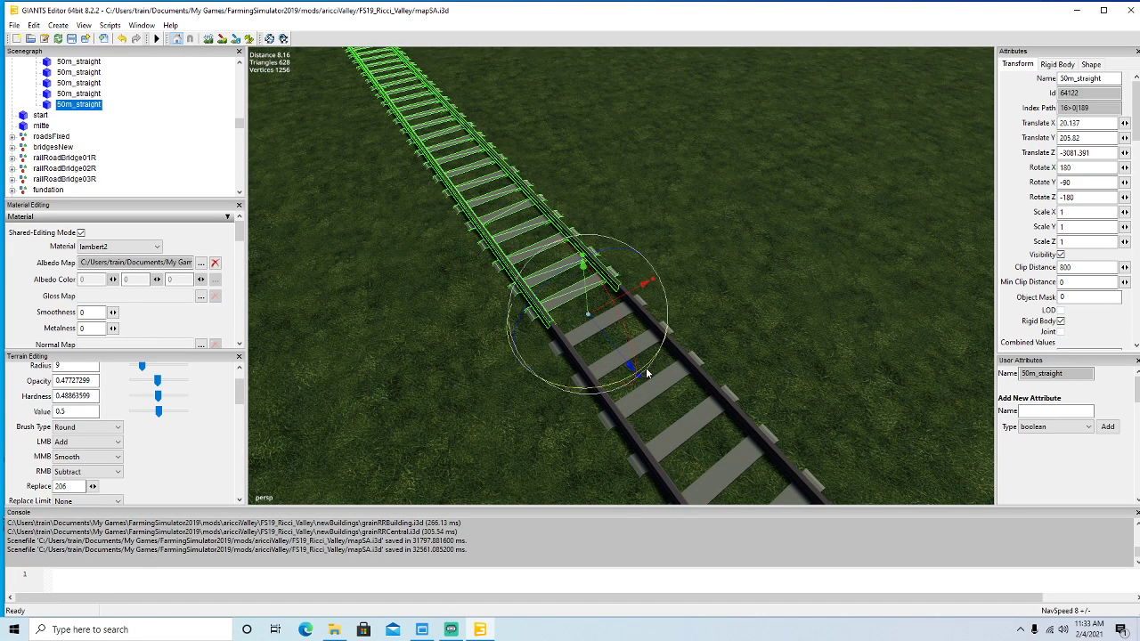
{"action": "left_click_drag", "start_coordinate": [512, 376], "coordinate": [465, 334], "text": "alt"}
{"action": "scroll", "coordinate": [460, 352], "scroll_direction": "down", "scroll_amount": 5}
Add a further 50m_straight duplicate to the track's end, fitted at Translate X about 70.24.
{"action": "right_click_drag", "start_coordinate": [463, 334], "coordinate": [423, 205]}
{"action": "left_click", "coordinate": [250, 40]}
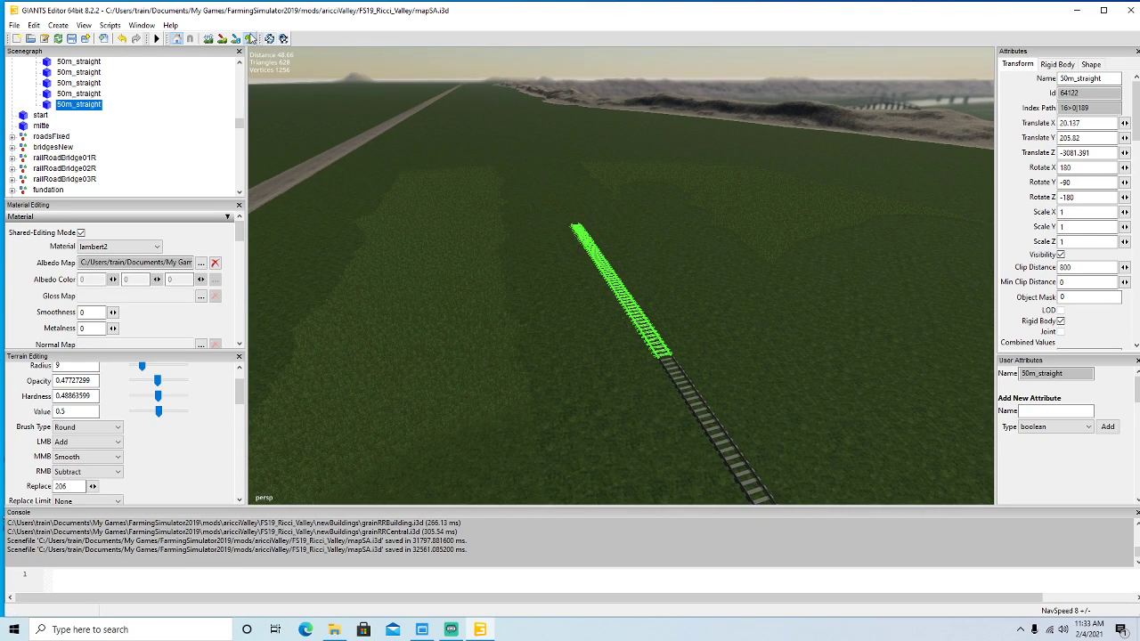
{"action": "left_click_drag", "start_coordinate": [426, 220], "coordinate": [454, 229], "text": "alt"}
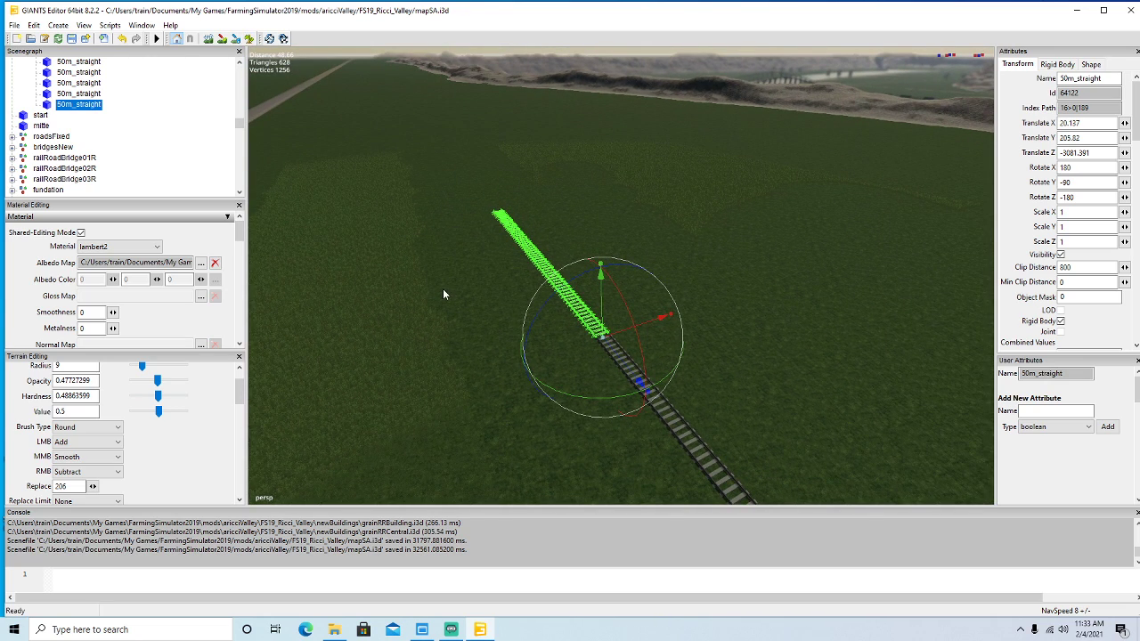
{"action": "key", "text": "ctrl+d"}
{"action": "left_click_drag", "start_coordinate": [634, 380], "coordinate": [349, 86]}
{"action": "left_click_drag", "start_coordinate": [420, 204], "coordinate": [651, 413], "text": "alt"}
{"action": "scroll", "coordinate": [364, 167], "scroll_direction": "up", "scroll_amount": 10}
{"action": "scroll", "coordinate": [357, 171], "scroll_direction": "up", "scroll_amount": 10}
{"action": "scroll", "coordinate": [611, 402], "scroll_direction": "down", "scroll_amount": 10}
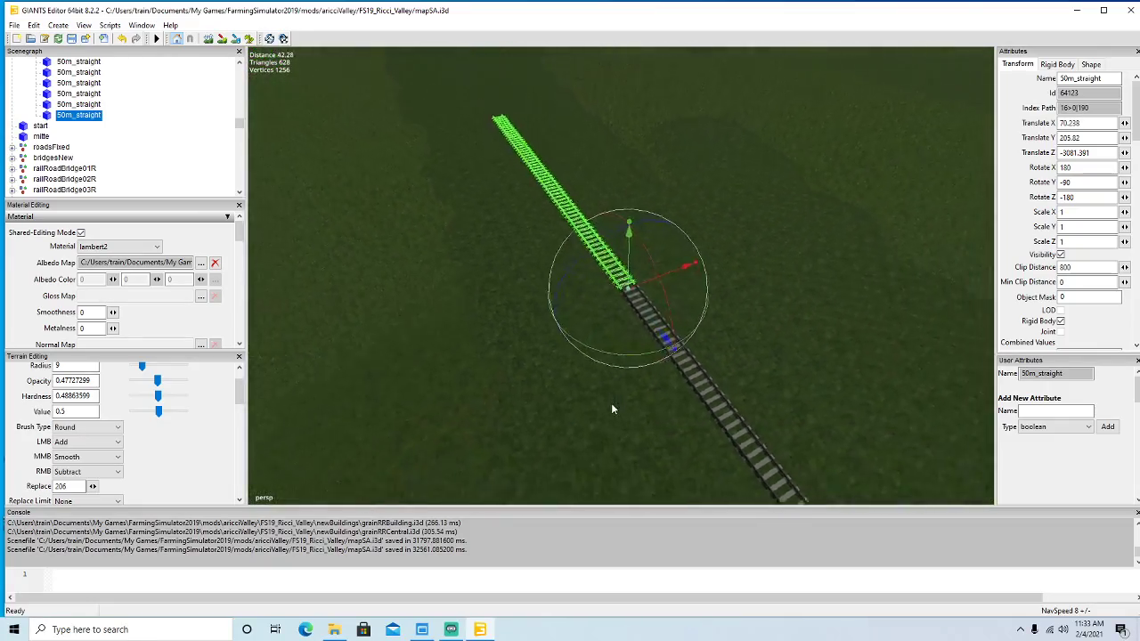
Duplicate the end track section and move the copy flush against the previous rails at Translate X about 120.31.
{"action": "left_click_drag", "start_coordinate": [586, 369], "coordinate": [585, 363], "text": "alt"}
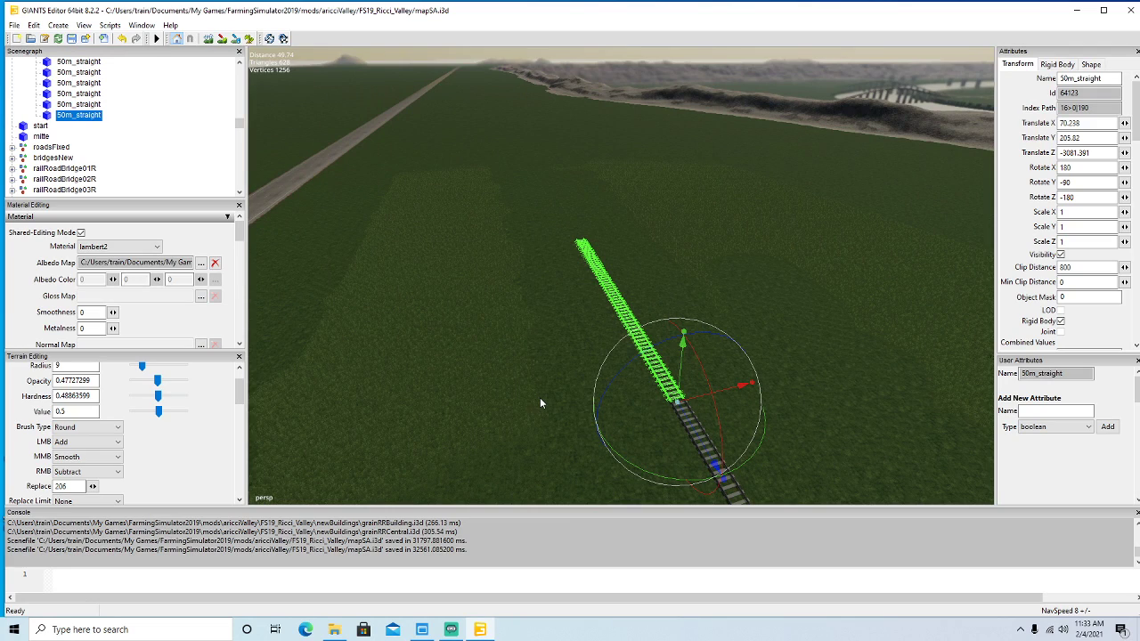
{"action": "key", "text": "ctrl+d"}
{"action": "left_click_drag", "start_coordinate": [707, 449], "coordinate": [475, 131]}
{"action": "left_click_drag", "start_coordinate": [475, 132], "coordinate": [588, 334], "text": "alt"}
{"action": "scroll", "coordinate": [496, 241], "scroll_direction": "up", "scroll_amount": 7}
{"action": "scroll", "coordinate": [522, 271], "scroll_direction": "up", "scroll_amount": 5}
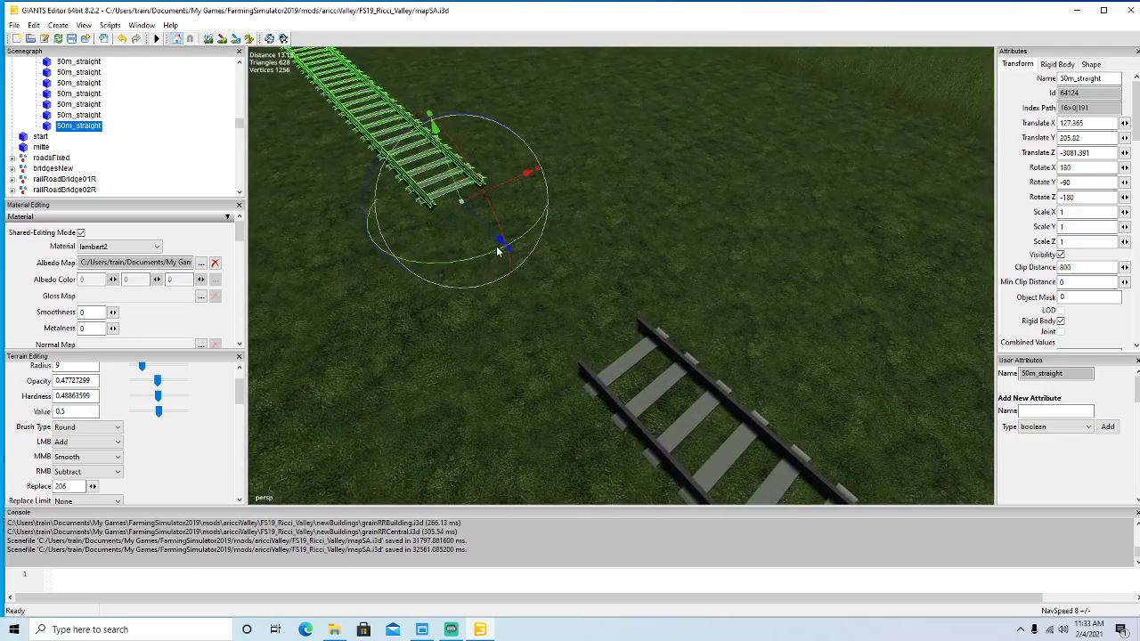
{"action": "left_click_drag", "start_coordinate": [501, 242], "coordinate": [711, 484]}
{"action": "left_click_drag", "start_coordinate": [711, 485], "coordinate": [684, 395], "text": "alt"}
{"action": "scroll", "coordinate": [684, 396], "scroll_direction": "down", "scroll_amount": 7}
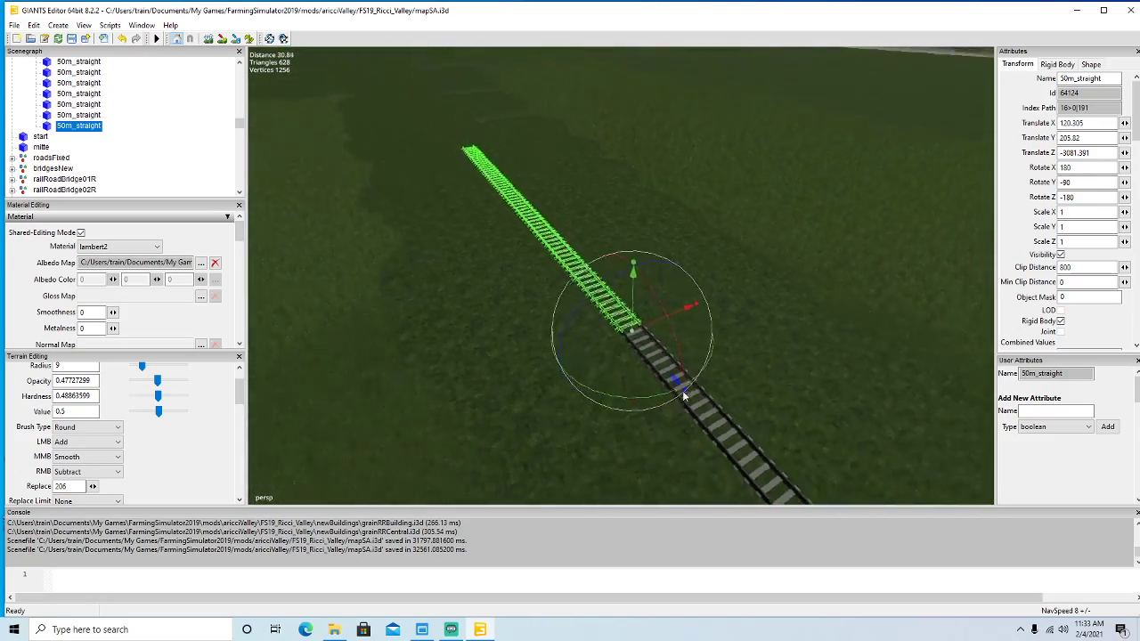
Duplicate the newest 50m_straight section and align the copy with the rail end at Translate X about 170.42.
{"action": "scroll", "coordinate": [682, 390], "scroll_direction": "down", "scroll_amount": 1}
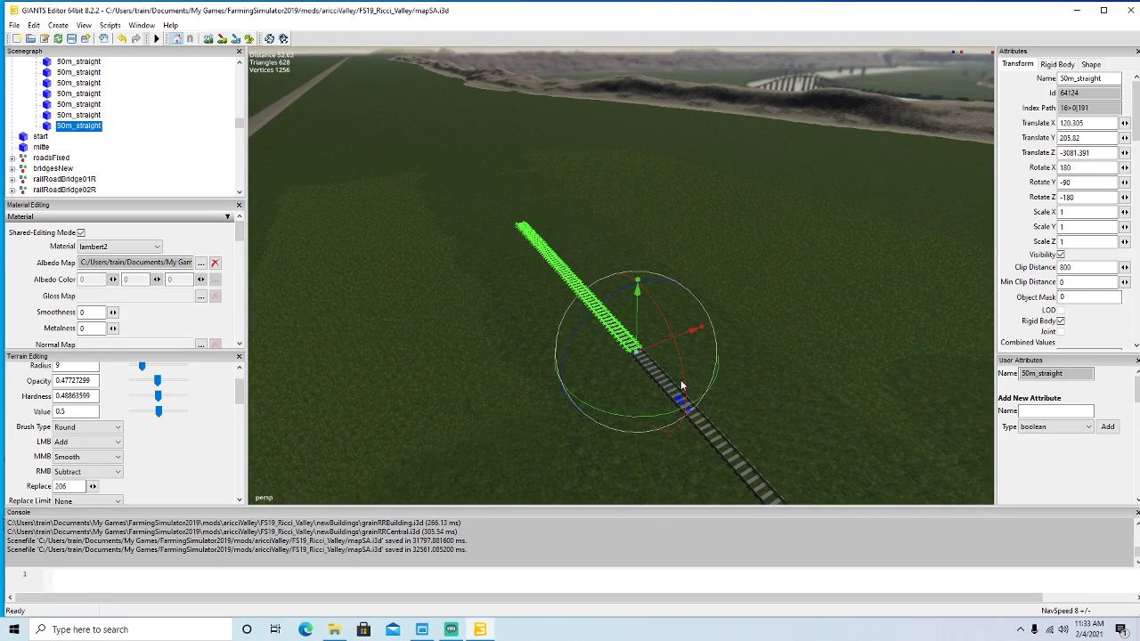
{"action": "key", "text": "ctrl+d"}
{"action": "left_click_drag", "start_coordinate": [679, 402], "coordinate": [380, 166]}
{"action": "key", "text": "f"}
{"action": "left_click_drag", "start_coordinate": [380, 166], "coordinate": [562, 333], "text": "alt"}
{"action": "scroll", "coordinate": [372, 194], "scroll_direction": "up", "scroll_amount": 6}
{"action": "left_click_drag", "start_coordinate": [566, 383], "coordinate": [505, 390], "text": "alt"}
{"action": "scroll", "coordinate": [505, 392], "scroll_direction": "up", "scroll_amount": 2}
{"action": "left_click_drag", "start_coordinate": [549, 315], "coordinate": [570, 343]}
{"action": "scroll", "coordinate": [561, 343], "scroll_direction": "down", "scroll_amount": 10}
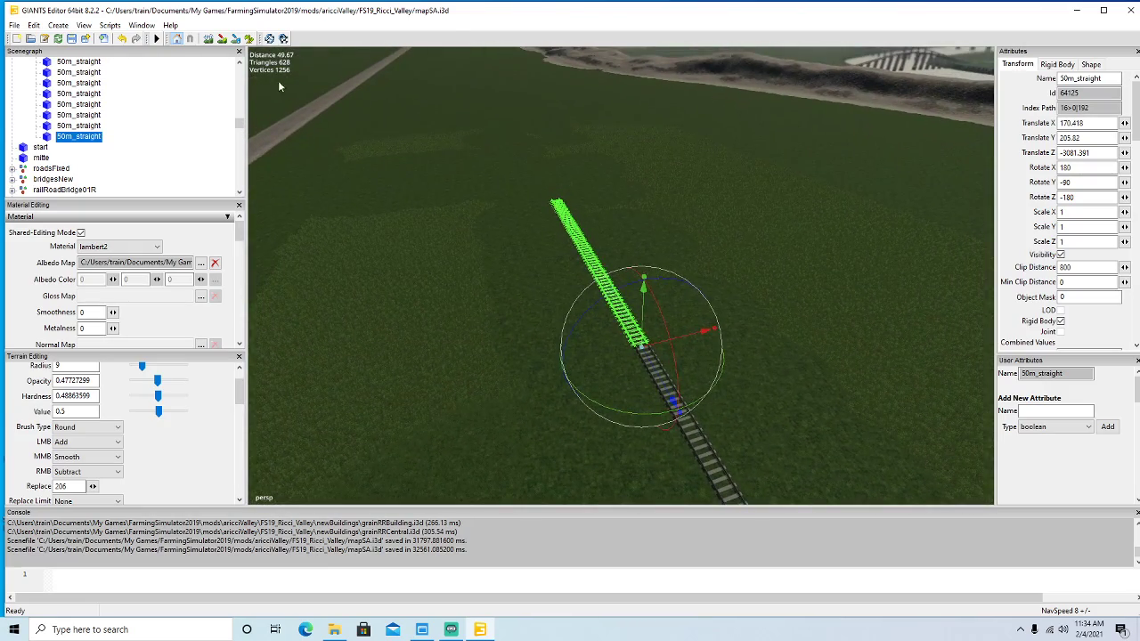
Extend the railway with one more duplicated section, joined end to end at Translate X about 220.48.
{"action": "left_click", "coordinate": [249, 39]}
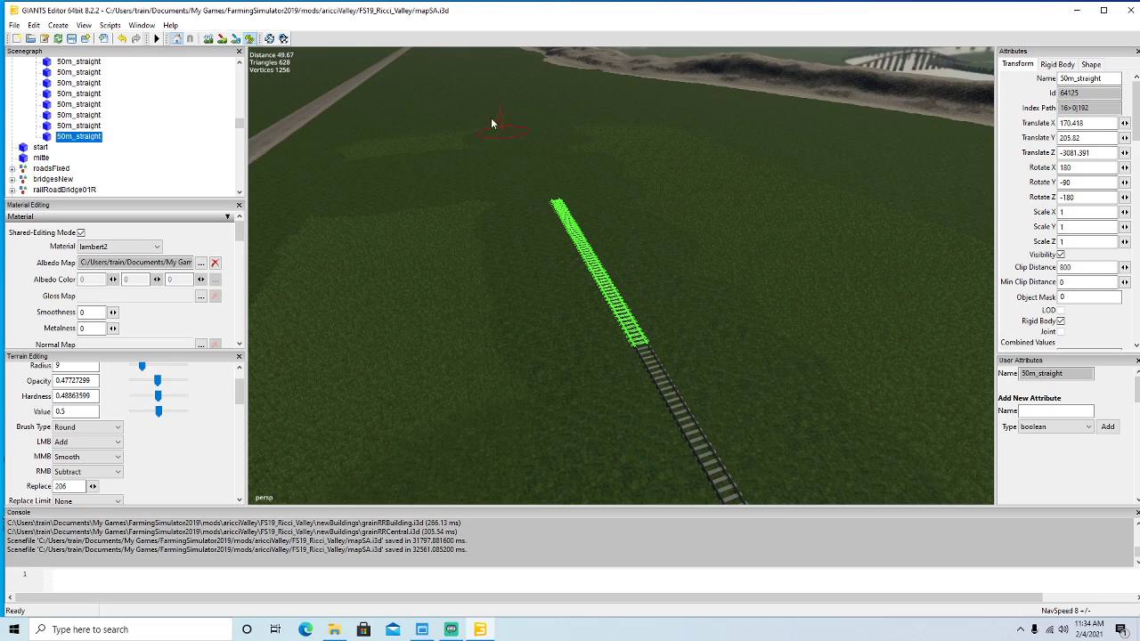
{"action": "left_click", "coordinate": [250, 41]}
{"action": "left_click_drag", "start_coordinate": [360, 198], "coordinate": [375, 217], "text": "alt"}
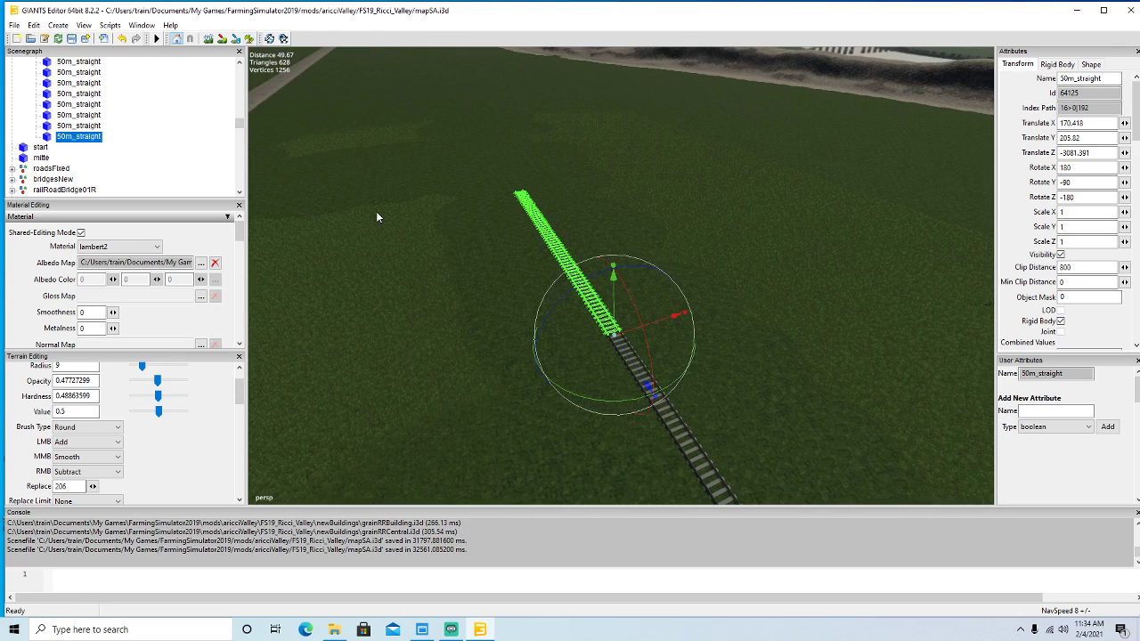
{"action": "key", "text": "ctrl+d"}
{"action": "left_click_drag", "start_coordinate": [649, 386], "coordinate": [485, 293]}
{"action": "scroll", "coordinate": [351, 136], "scroll_direction": "up", "scroll_amount": 10}
{"action": "scroll", "coordinate": [519, 351], "scroll_direction": "down", "scroll_amount": 10}
{"action": "scroll", "coordinate": [529, 348], "scroll_direction": "down", "scroll_amount": 3}
Duplicate the last track section and slide the copy into contact with its end at Translate X about 270.47.
{"action": "left_click", "coordinate": [249, 41]}
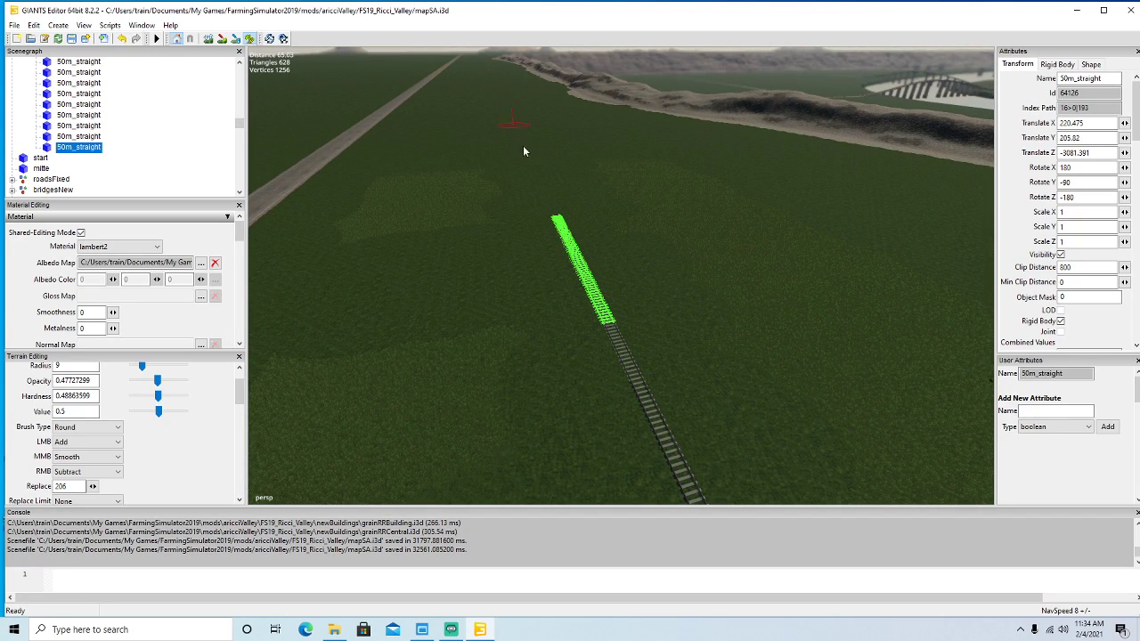
{"action": "mouse_move", "coordinate": [430, 241]}
{"action": "left_mouse_down", "text": "alt"}
{"action": "mouse_move", "coordinate": [398, 210]}
{"action": "mouse_move", "coordinate": [432, 262]}
{"action": "left_mouse_up", "text": "alt"}
{"action": "scroll", "coordinate": [398, 210], "scroll_direction": "up", "scroll_amount": 2}
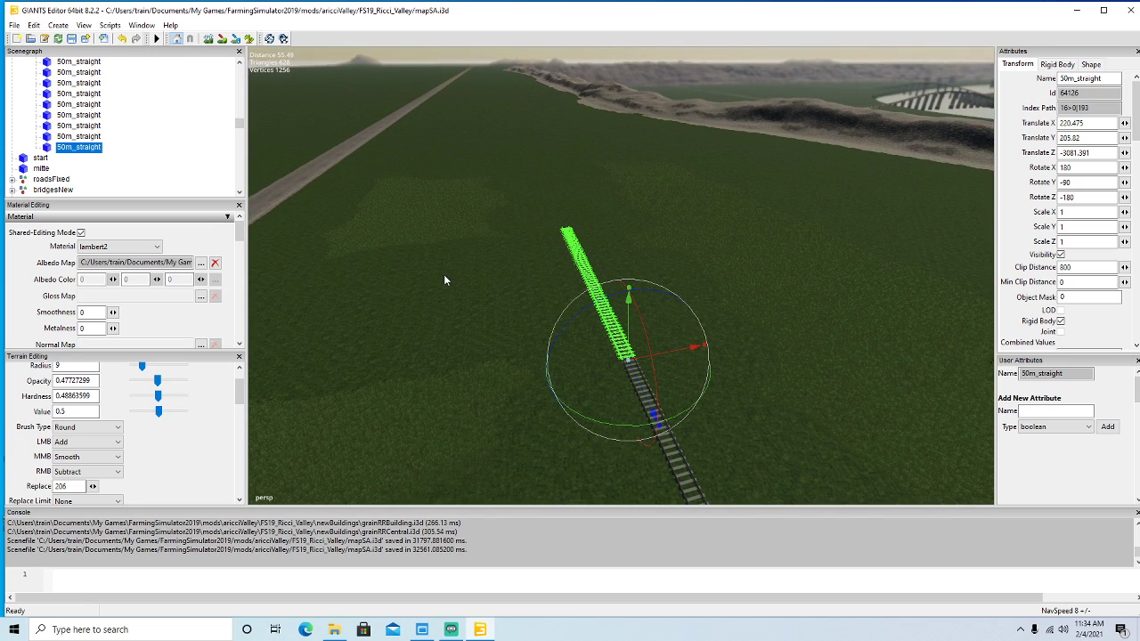
{"action": "key", "text": "ctrl+d"}
{"action": "left_click_drag", "start_coordinate": [638, 387], "coordinate": [409, 99]}
{"action": "left_click_drag", "start_coordinate": [424, 178], "coordinate": [540, 300], "text": "alt"}
{"action": "scroll", "coordinate": [393, 147], "scroll_direction": "up", "scroll_amount": 12}
{"action": "scroll", "coordinate": [392, 147], "scroll_direction": "up", "scroll_amount": 4}
{"action": "scroll", "coordinate": [540, 301], "scroll_direction": "down", "scroll_amount": 8}
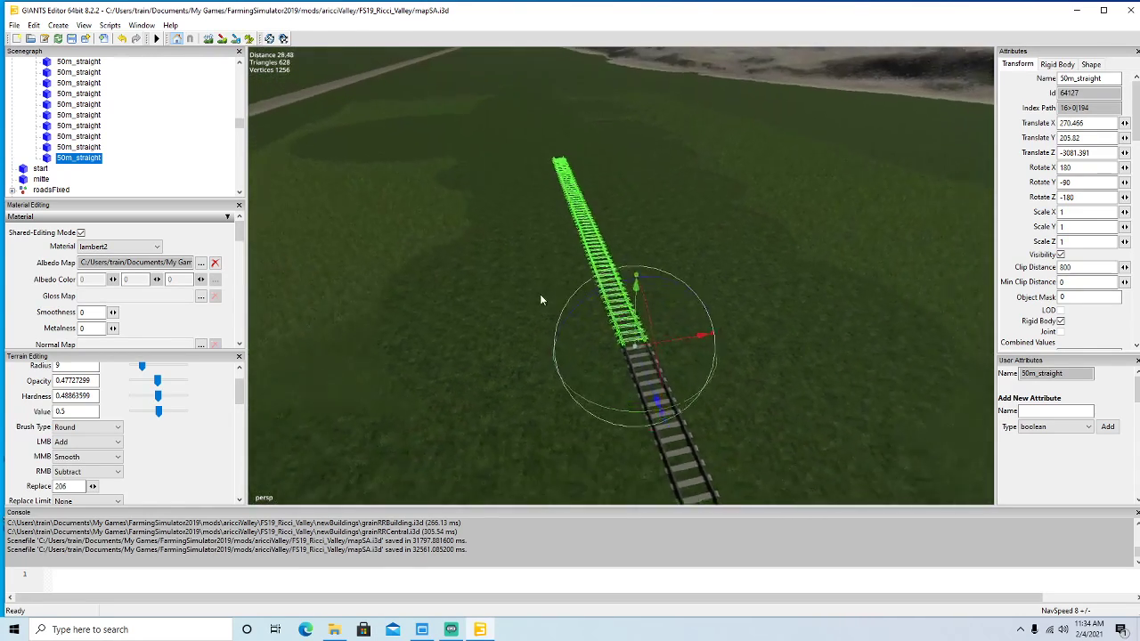
Duplicate the end 50m_straight section and move the copy against the rail end at Translate X about 320.5.
{"action": "key", "text": "ctrl+d"}
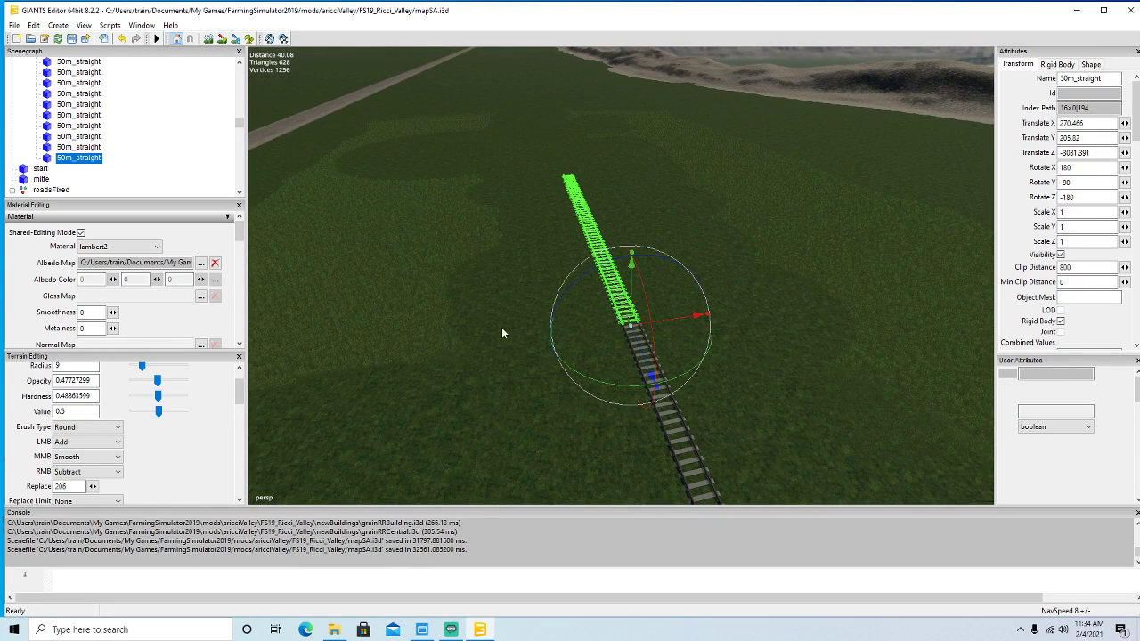
{"action": "left_click_drag", "start_coordinate": [651, 377], "coordinate": [345, 22]}
{"action": "left_click_drag", "start_coordinate": [458, 254], "coordinate": [502, 326], "text": "alt"}
{"action": "scroll", "coordinate": [412, 159], "scroll_direction": "up", "scroll_amount": 10}
{"action": "scroll", "coordinate": [413, 155], "scroll_direction": "up", "scroll_amount": 8}
{"action": "scroll", "coordinate": [530, 305], "scroll_direction": "down", "scroll_amount": 9}
{"action": "scroll", "coordinate": [512, 278], "scroll_direction": "down", "scroll_amount": 4}
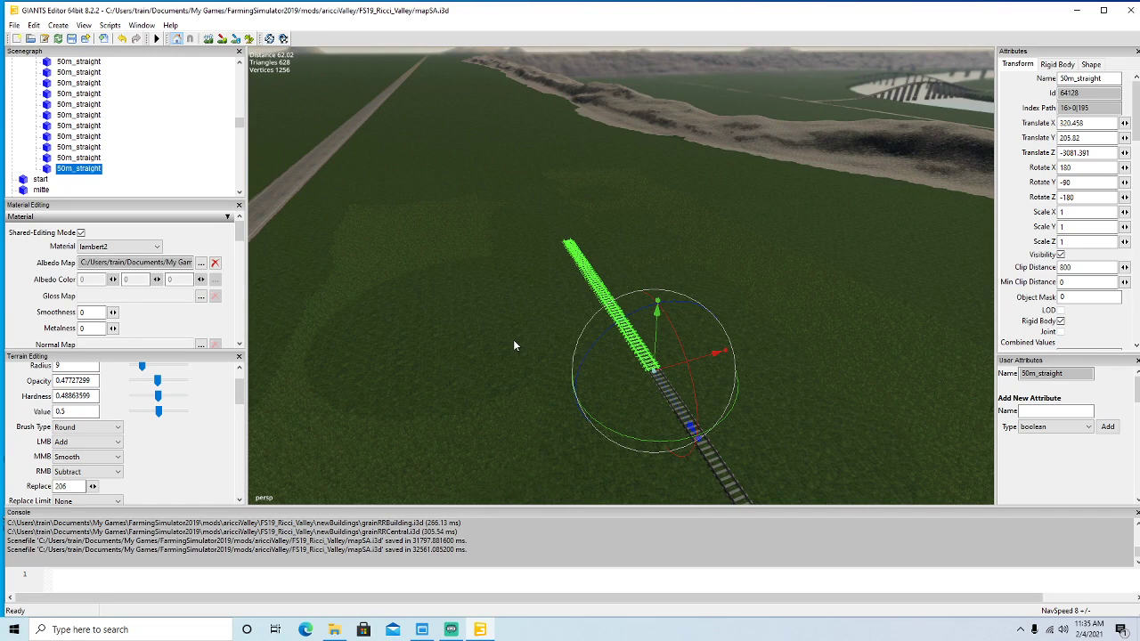
Duplicate the newest track section and slide the copy flush with its far end at Translate X about 370.53.
{"action": "key", "text": "ctrl+d"}
{"action": "left_click_drag", "start_coordinate": [674, 408], "coordinate": [450, 191]}
{"action": "scroll", "coordinate": [450, 192], "scroll_direction": "up", "scroll_amount": 4}
{"action": "scroll", "coordinate": [449, 191], "scroll_direction": "up", "scroll_amount": 10}
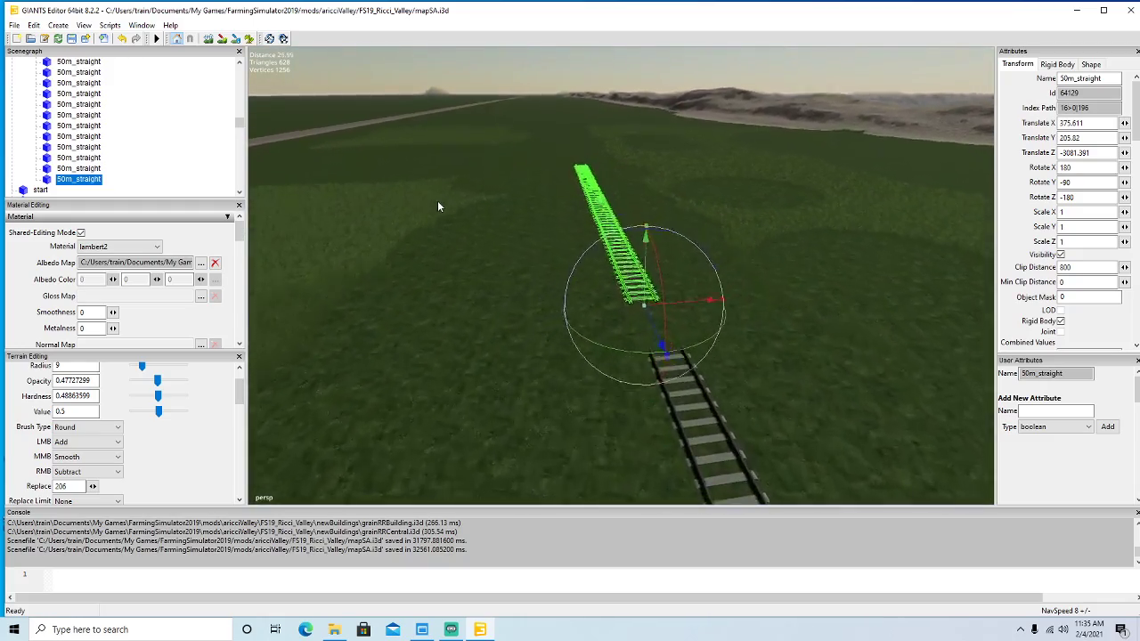
{"action": "scroll", "coordinate": [437, 201], "scroll_direction": "up", "scroll_amount": 7}
{"action": "left_click_drag", "start_coordinate": [437, 202], "coordinate": [486, 250], "text": "alt"}
{"action": "scroll", "coordinate": [657, 366], "scroll_direction": "down", "scroll_amount": 10}
{"action": "left_click", "coordinate": [249, 39]}
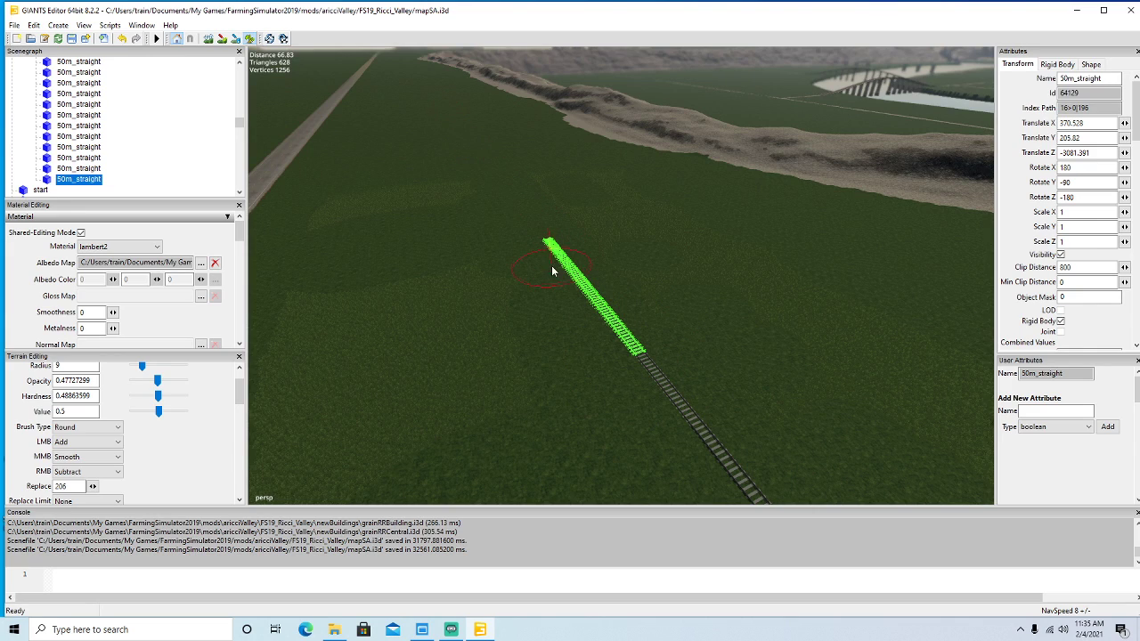
{"action": "left_click", "coordinate": [250, 40]}
{"action": "left_click_drag", "start_coordinate": [397, 245], "coordinate": [407, 237], "text": "alt"}
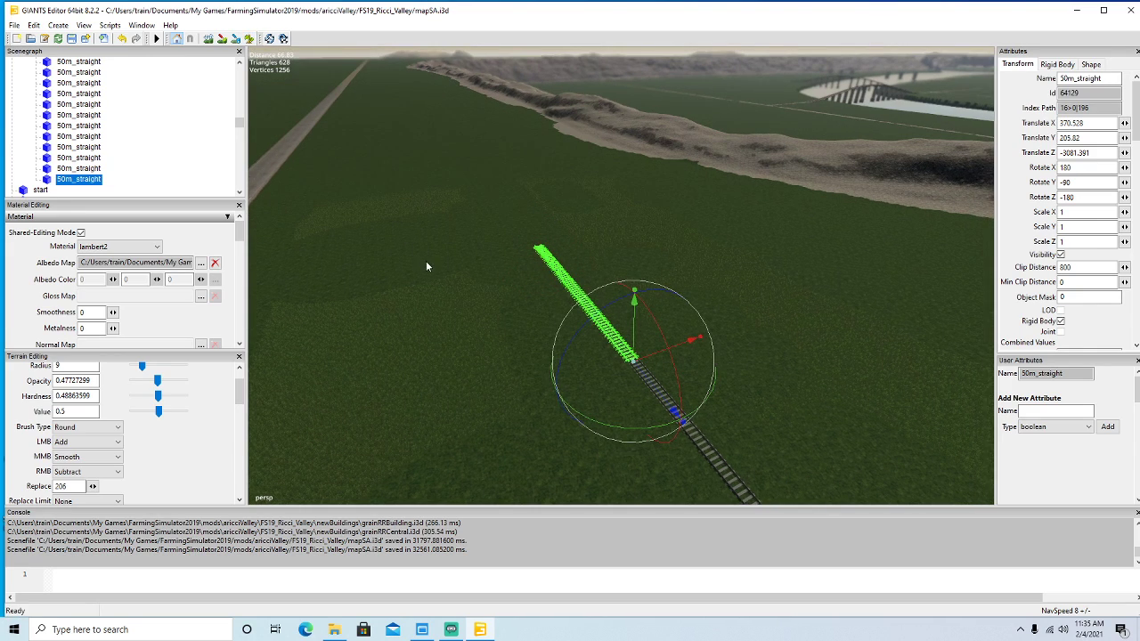
Add another duplicated 50m_straight section to the end of the line at Translate X about 420.50.
{"action": "key", "text": "ctrl+d"}
{"action": "mouse_move", "coordinate": [670, 405]}
{"action": "left_mouse_down"}
{"action": "mouse_move", "coordinate": [438, 168]}
{"action": "mouse_move", "coordinate": [415, 204]}
{"action": "mouse_move", "coordinate": [425, 216]}
{"action": "mouse_move", "coordinate": [655, 362]}
{"action": "mouse_move", "coordinate": [677, 387]}
{"action": "mouse_move", "coordinate": [661, 402]}
{"action": "left_mouse_up"}
{"action": "scroll", "coordinate": [415, 204], "scroll_direction": "up", "scroll_amount": 4}
{"action": "scroll", "coordinate": [420, 212], "scroll_direction": "up", "scroll_amount": 8}
{"action": "scroll", "coordinate": [660, 402], "scroll_direction": "down", "scroll_amount": 10}
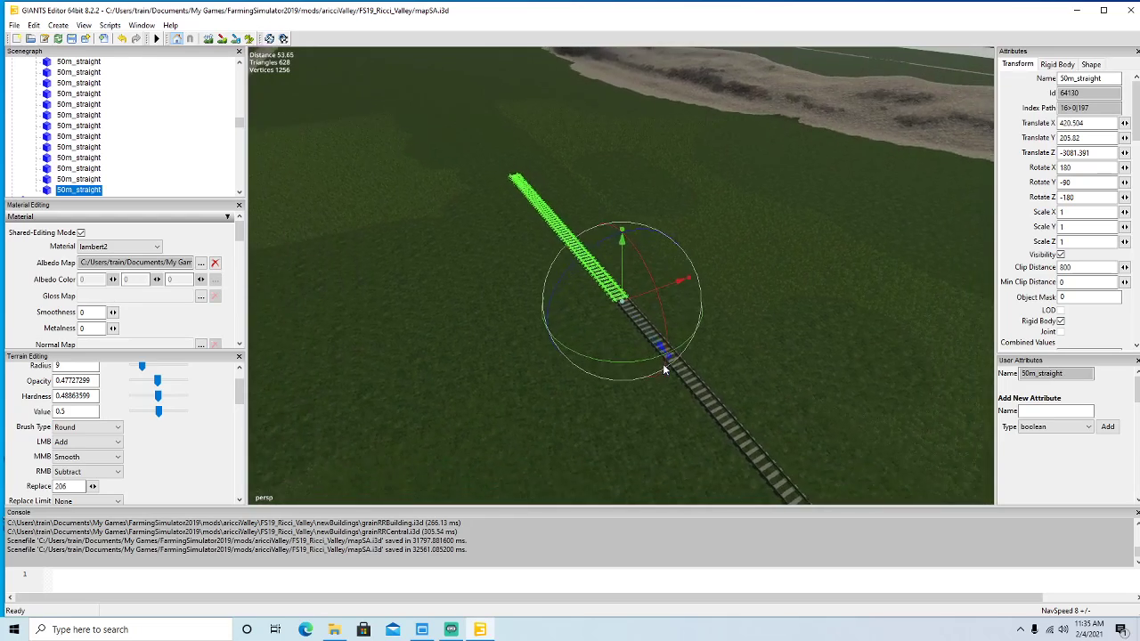
Duplicate the last rail section and close the gap to the previous rails at Translate X about 470.54.
{"action": "key", "text": "ctrl+d"}
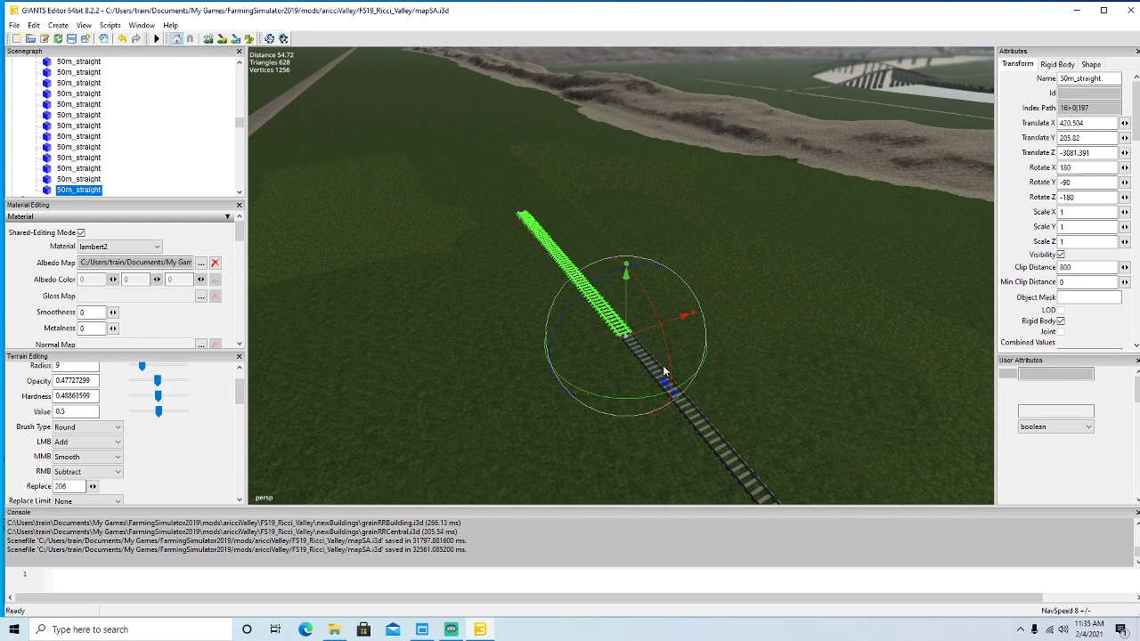
{"action": "left_click_drag", "start_coordinate": [664, 382], "coordinate": [392, 145]}
{"action": "left_click_drag", "start_coordinate": [393, 145], "coordinate": [346, 163], "text": "alt"}
{"action": "scroll", "coordinate": [346, 163], "scroll_direction": "up", "scroll_amount": 8}
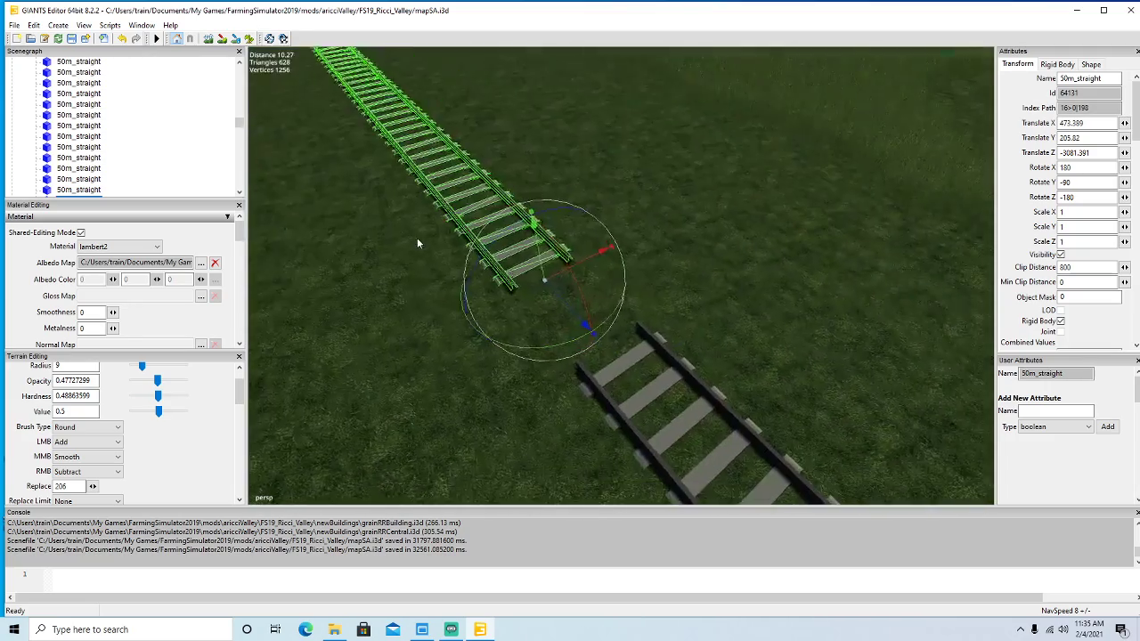
{"action": "left_click_drag", "start_coordinate": [576, 311], "coordinate": [622, 337]}
{"action": "scroll", "coordinate": [625, 389], "scroll_direction": "down", "scroll_amount": 8}
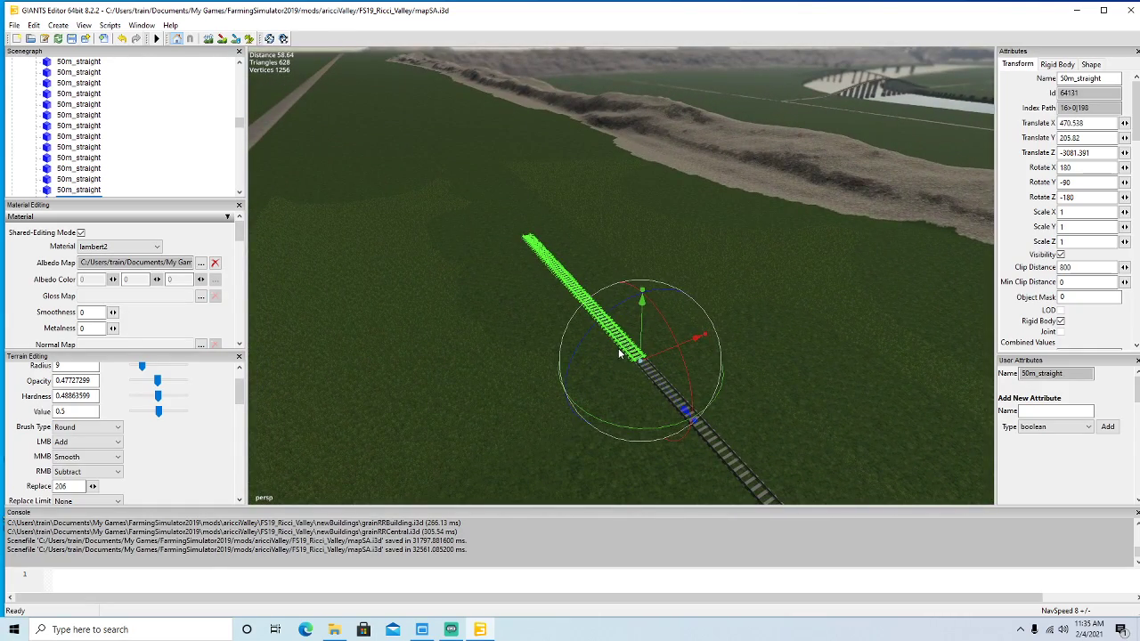
Duplicate the end section again and align the copy with the track end at Translate X about 520.63.
{"action": "key", "text": "ctrl+d"}
{"action": "left_click_drag", "start_coordinate": [658, 383], "coordinate": [397, 173]}
{"action": "left_click_drag", "start_coordinate": [405, 224], "coordinate": [472, 286], "text": "alt"}
{"action": "scroll", "coordinate": [377, 198], "scroll_direction": "up", "scroll_amount": 3}
{"action": "scroll", "coordinate": [376, 206], "scroll_direction": "up", "scroll_amount": 4}
{"action": "scroll", "coordinate": [377, 216], "scroll_direction": "up", "scroll_amount": 4}
{"action": "scroll", "coordinate": [377, 218], "scroll_direction": "up", "scroll_amount": 3}
{"action": "left_click_drag", "start_coordinate": [569, 309], "coordinate": [652, 383]}
{"action": "left_click_drag", "start_coordinate": [652, 383], "coordinate": [565, 380], "text": "alt"}
{"action": "scroll", "coordinate": [619, 373], "scroll_direction": "down", "scroll_amount": 10}
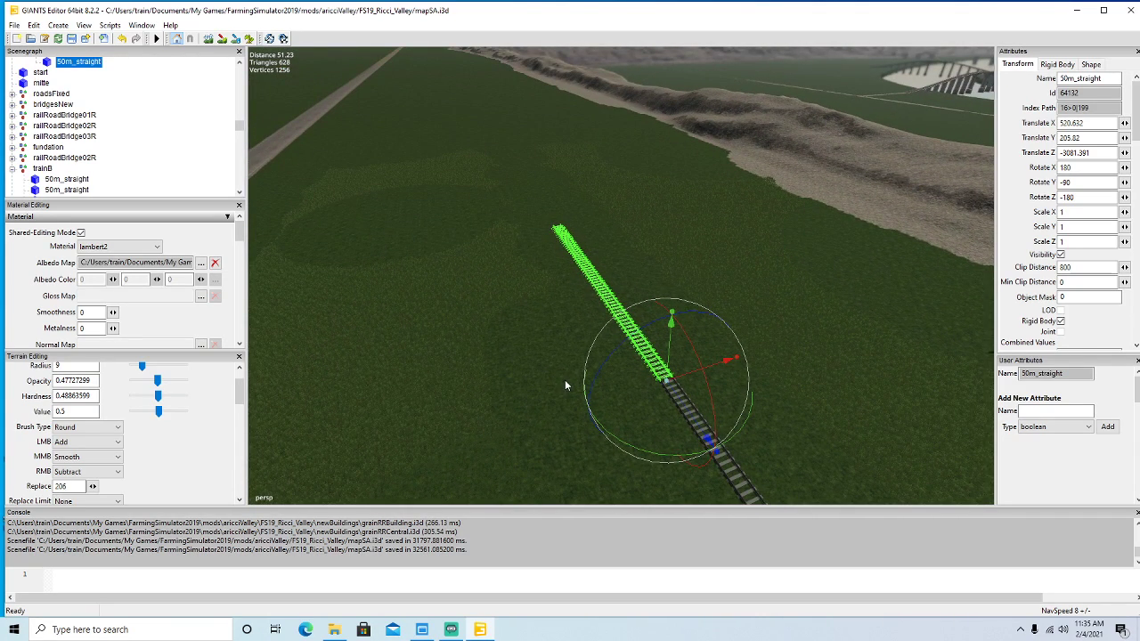
Extend the railway with a copy of the last 50m_straight, joined at Translate X about 570.71.
{"action": "key", "text": "ctrl+d"}
{"action": "left_click_drag", "start_coordinate": [707, 438], "coordinate": [561, 267]}
{"action": "scroll", "coordinate": [401, 145], "scroll_direction": "up", "scroll_amount": 8}
{"action": "scroll", "coordinate": [411, 148], "scroll_direction": "up", "scroll_amount": 8}
{"action": "scroll", "coordinate": [611, 312], "scroll_direction": "down", "scroll_amount": 8}
{"action": "scroll", "coordinate": [610, 312], "scroll_direction": "down", "scroll_amount": 2}
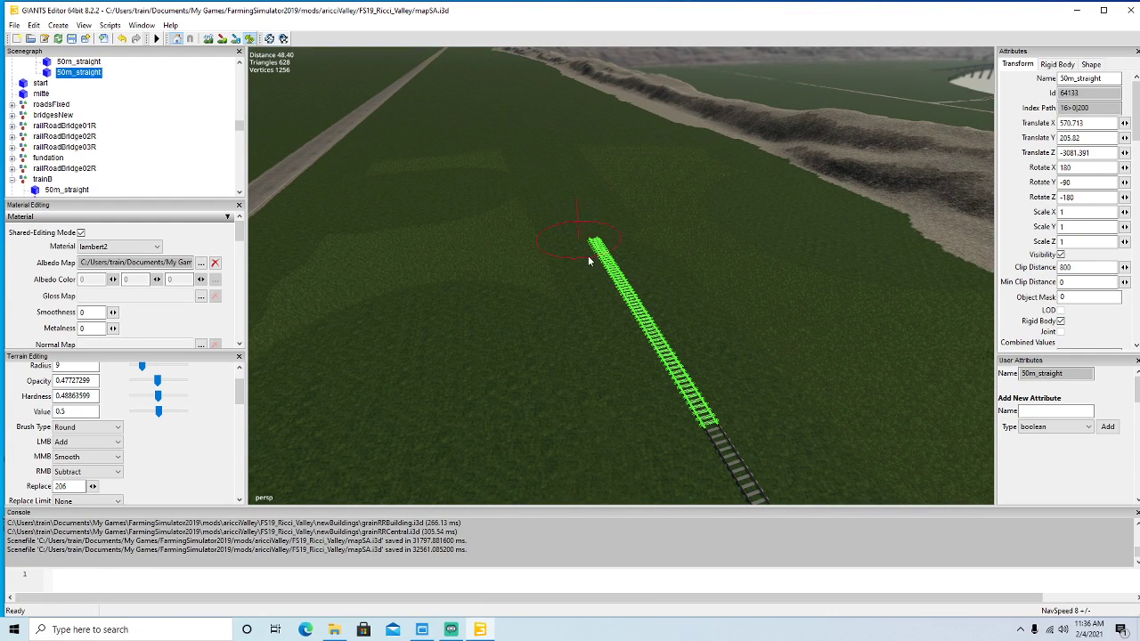
{"action": "left_click", "coordinate": [249, 41]}
{"action": "left_click_drag", "start_coordinate": [352, 183], "coordinate": [397, 241], "text": "alt"}
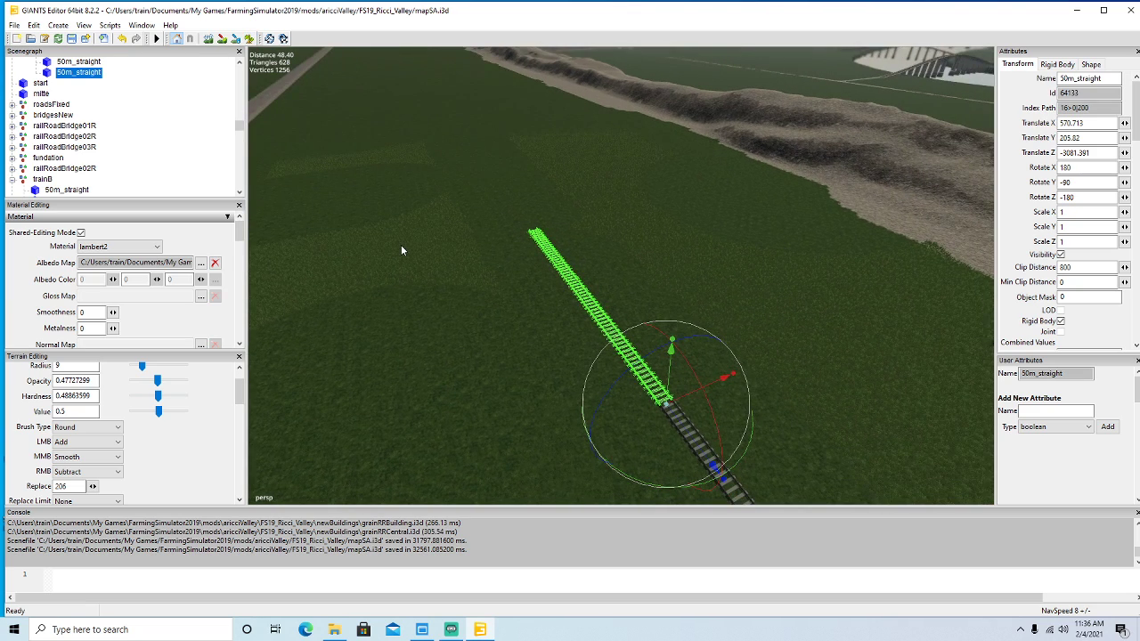
Duplicate the selected track section and butt the copy against its end at Translate X about 620.85.
{"action": "key", "text": "ctrl+d"}
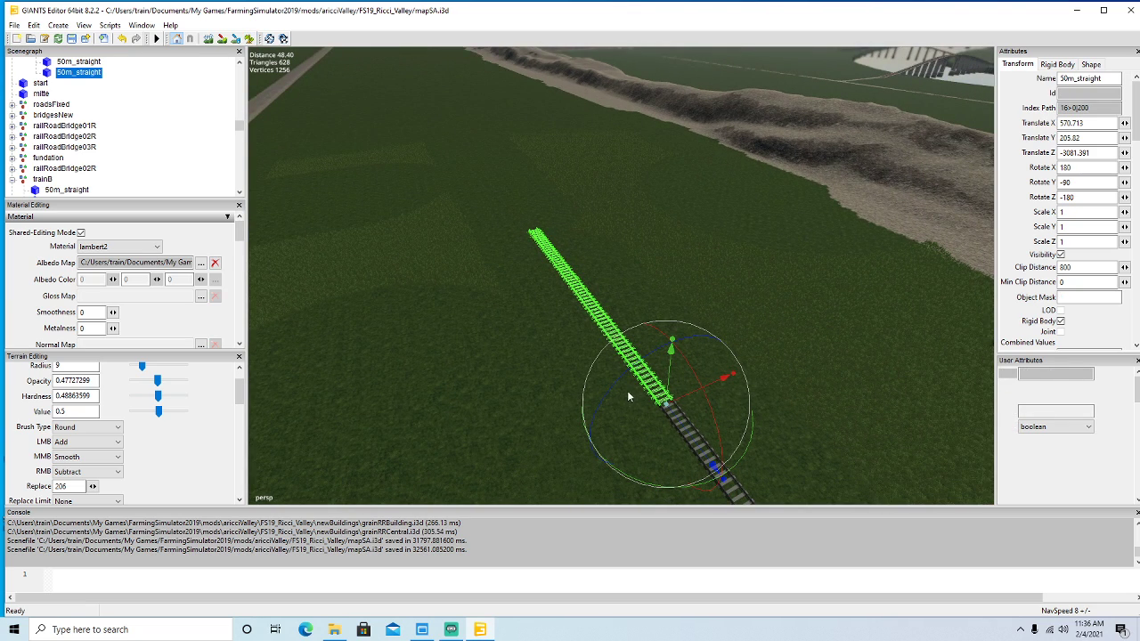
{"action": "left_click_drag", "start_coordinate": [715, 468], "coordinate": [410, 143]}
{"action": "left_click_drag", "start_coordinate": [408, 147], "coordinate": [510, 289], "text": "alt"}
{"action": "scroll", "coordinate": [371, 173], "scroll_direction": "up", "scroll_amount": 10}
{"action": "scroll", "coordinate": [542, 352], "scroll_direction": "down", "scroll_amount": 6}
{"action": "scroll", "coordinate": [511, 292], "scroll_direction": "down", "scroll_amount": 2}
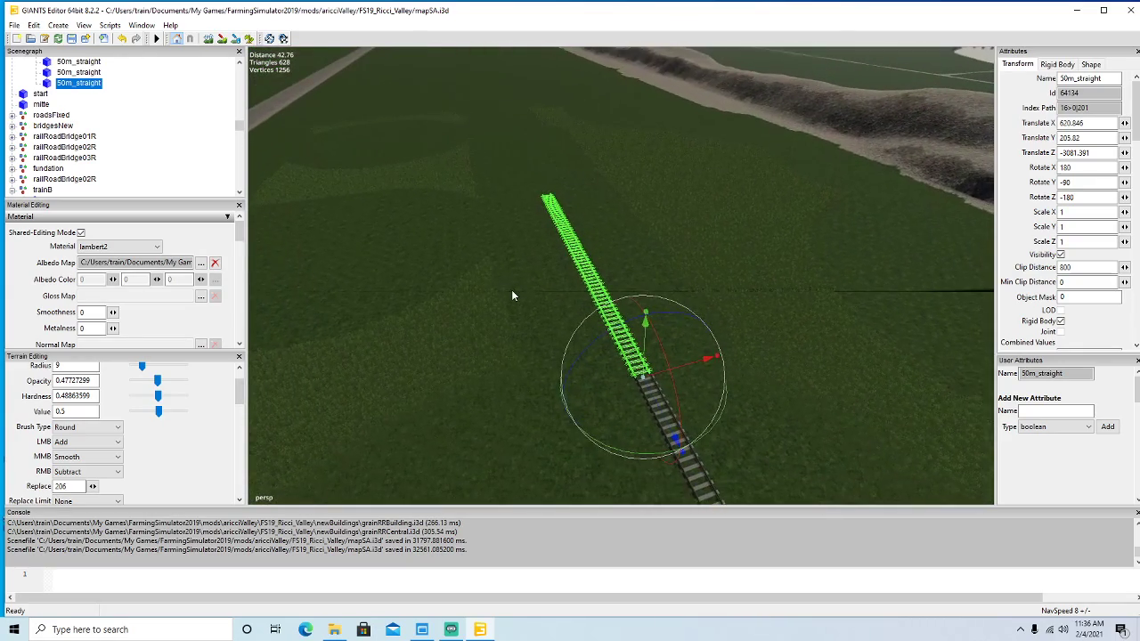
Duplicate the newest section and move the copy back into contact with the rails at Translate X about 670.89.
{"action": "key", "text": "ctrl+d"}
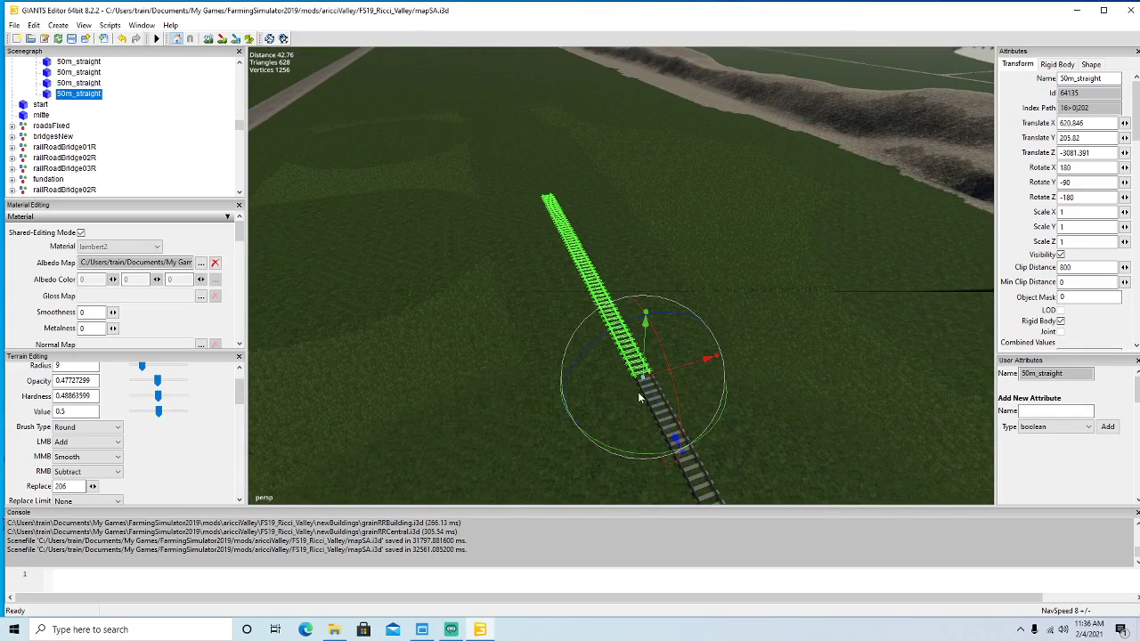
{"action": "left_click_drag", "start_coordinate": [656, 403], "coordinate": [396, 47]}
{"action": "left_click_drag", "start_coordinate": [484, 215], "coordinate": [536, 250], "text": "alt"}
{"action": "scroll", "coordinate": [437, 170], "scroll_direction": "up", "scroll_amount": 10}
{"action": "scroll", "coordinate": [440, 168], "scroll_direction": "up", "scroll_amount": 4}
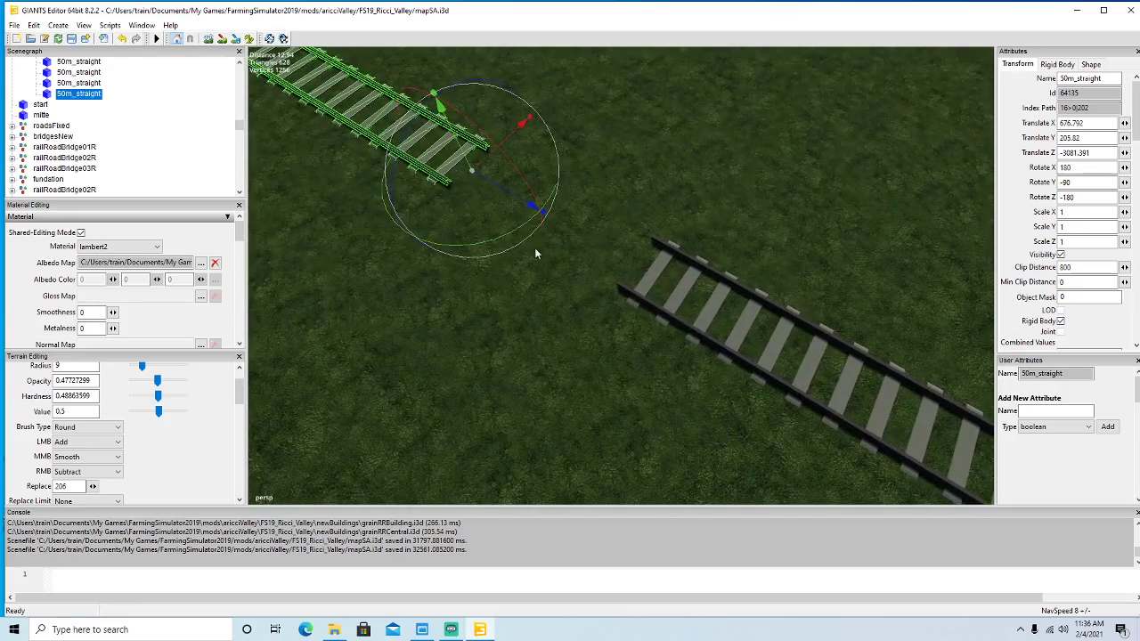
{"action": "left_click_drag", "start_coordinate": [531, 210], "coordinate": [580, 271]}
{"action": "scroll", "coordinate": [580, 271], "scroll_direction": "down", "scroll_amount": 5}
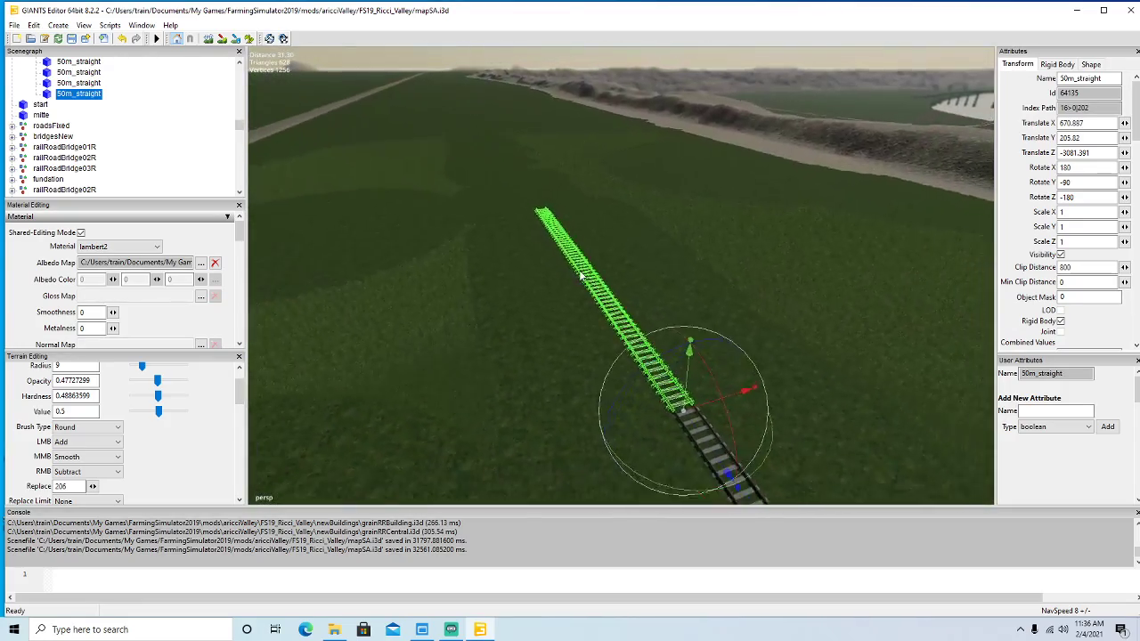
Duplicate the last 50m_straight and position the copy end to end at Translate X about 720.92.
{"action": "key", "text": "ctrl+d"}
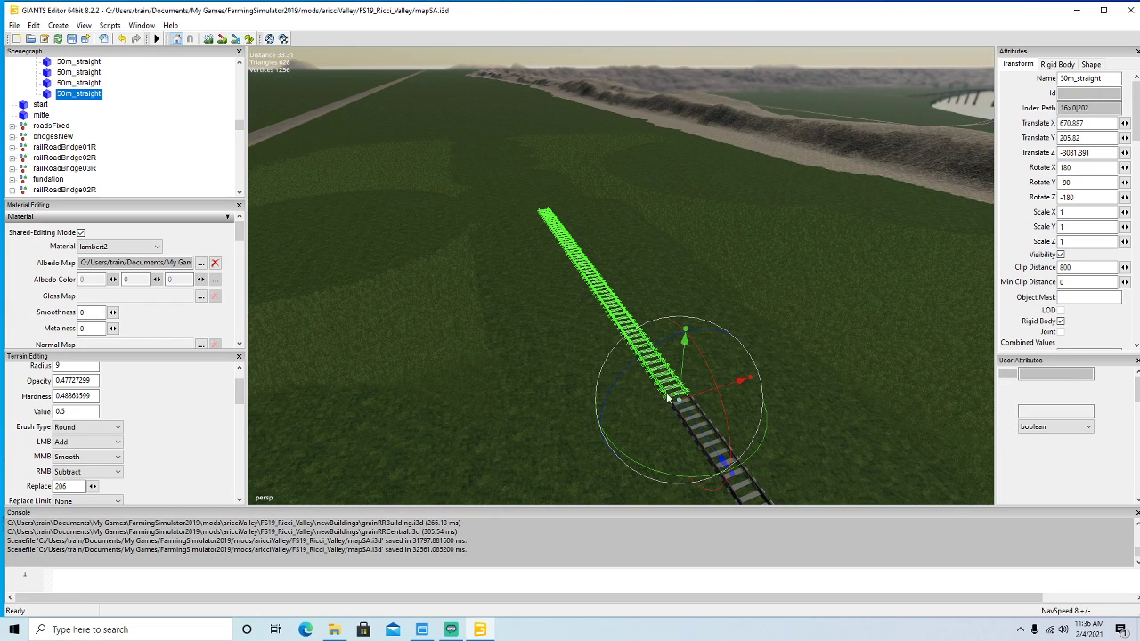
{"action": "left_click_drag", "start_coordinate": [693, 425], "coordinate": [521, 315]}
{"action": "scroll", "coordinate": [322, 93], "scroll_direction": "up", "scroll_amount": 3}
{"action": "scroll", "coordinate": [322, 94], "scroll_direction": "up", "scroll_amount": 10}
{"action": "scroll", "coordinate": [520, 314], "scroll_direction": "down", "scroll_amount": 7}
{"action": "scroll", "coordinate": [519, 309], "scroll_direction": "down", "scroll_amount": 1}
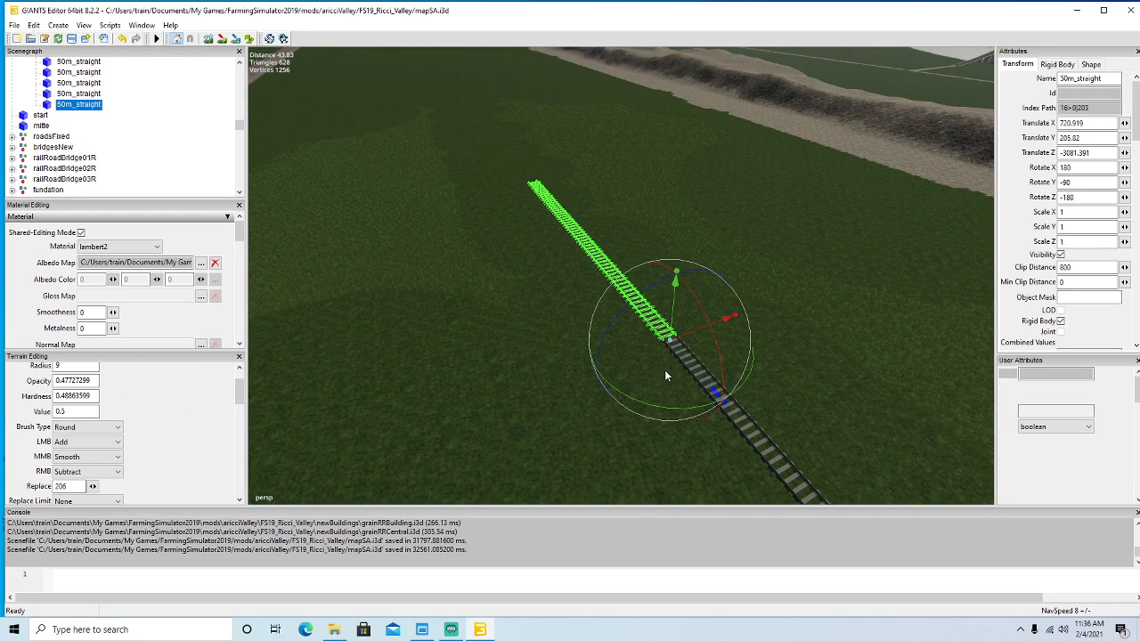
Duplicate the end track section and join the copy to the line at Translate X about 771.03.
{"action": "key", "text": "ctrl+d"}
{"action": "left_click_drag", "start_coordinate": [695, 367], "coordinate": [392, 79]}
{"action": "left_click_drag", "start_coordinate": [416, 191], "coordinate": [531, 262], "text": "alt"}
{"action": "scroll", "coordinate": [384, 136], "scroll_direction": "up", "scroll_amount": 2}
{"action": "scroll", "coordinate": [397, 169], "scroll_direction": "up", "scroll_amount": 2}
{"action": "scroll", "coordinate": [405, 196], "scroll_direction": "up", "scroll_amount": 4}
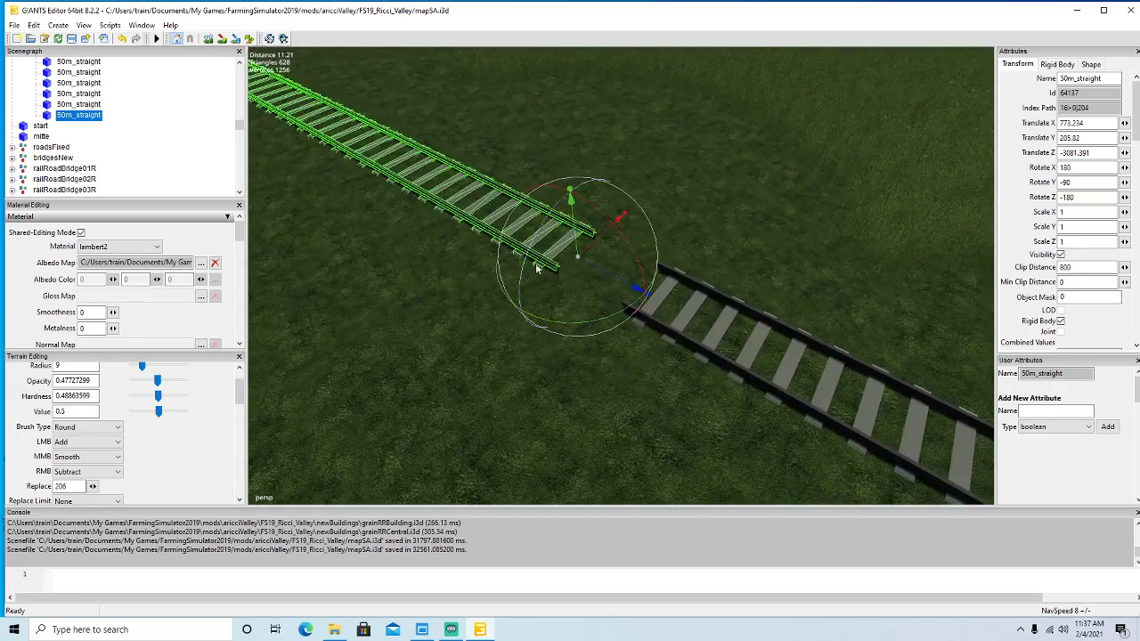
{"action": "scroll", "coordinate": [587, 324], "scroll_direction": "up", "scroll_amount": 2}
{"action": "left_click_drag", "start_coordinate": [576, 292], "coordinate": [652, 350]}
{"action": "scroll", "coordinate": [690, 378], "scroll_direction": "down", "scroll_amount": 5}
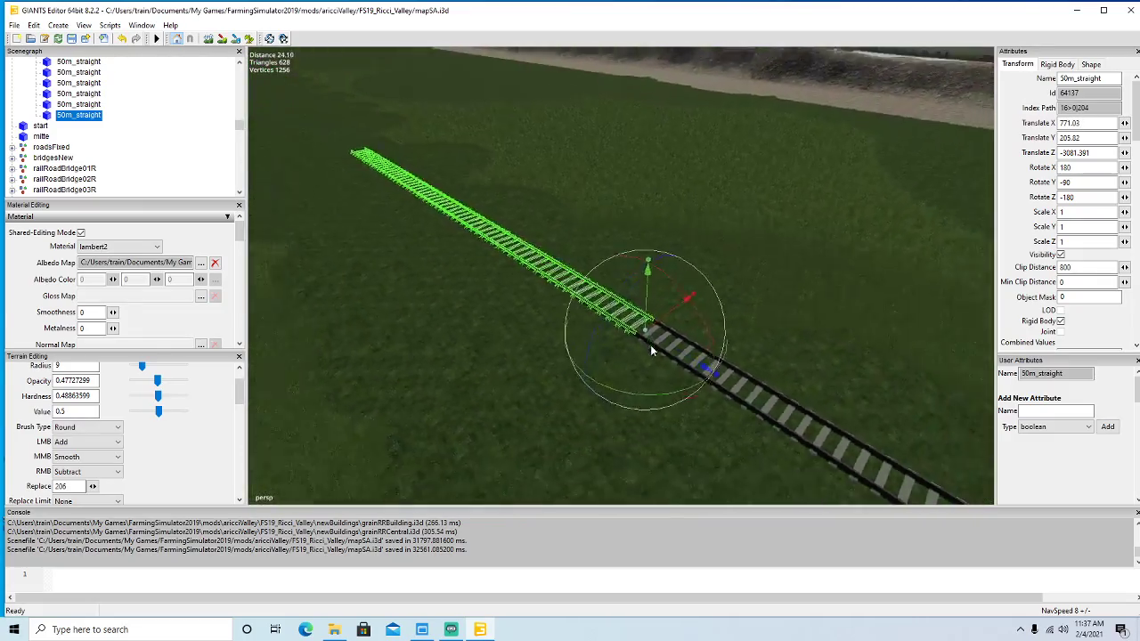
{"action": "scroll", "coordinate": [650, 350], "scroll_direction": "down", "scroll_amount": 3}
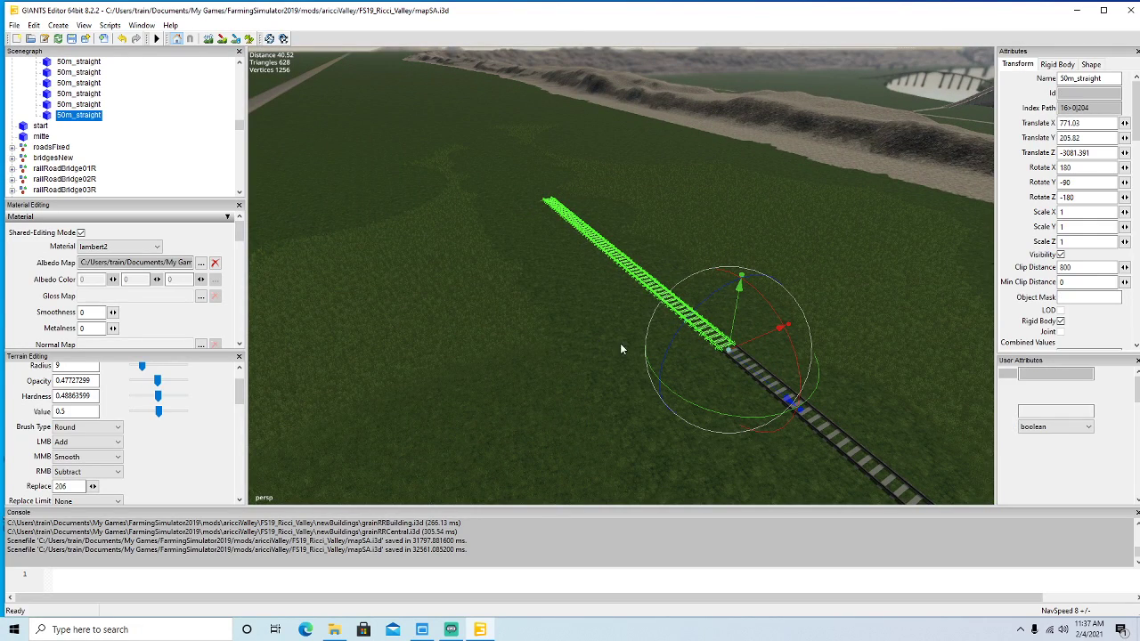
Continue the line with one more duplicated section, set flush at Translate X about 821.13.
{"action": "key", "text": "ctrl+d"}
{"action": "left_click_drag", "start_coordinate": [645, 300], "coordinate": [446, 237]}
{"action": "scroll", "coordinate": [367, 139], "scroll_direction": "up", "scroll_amount": 10}
{"action": "scroll", "coordinate": [431, 231], "scroll_direction": "up", "scroll_amount": 5}
{"action": "left_click_drag", "start_coordinate": [481, 185], "coordinate": [594, 274]}
{"action": "scroll", "coordinate": [510, 271], "scroll_direction": "down", "scroll_amount": 10}
{"action": "left_click_drag", "start_coordinate": [525, 271], "coordinate": [499, 235], "text": "alt"}
{"action": "scroll", "coordinate": [499, 236], "scroll_direction": "down", "scroll_amount": 1}
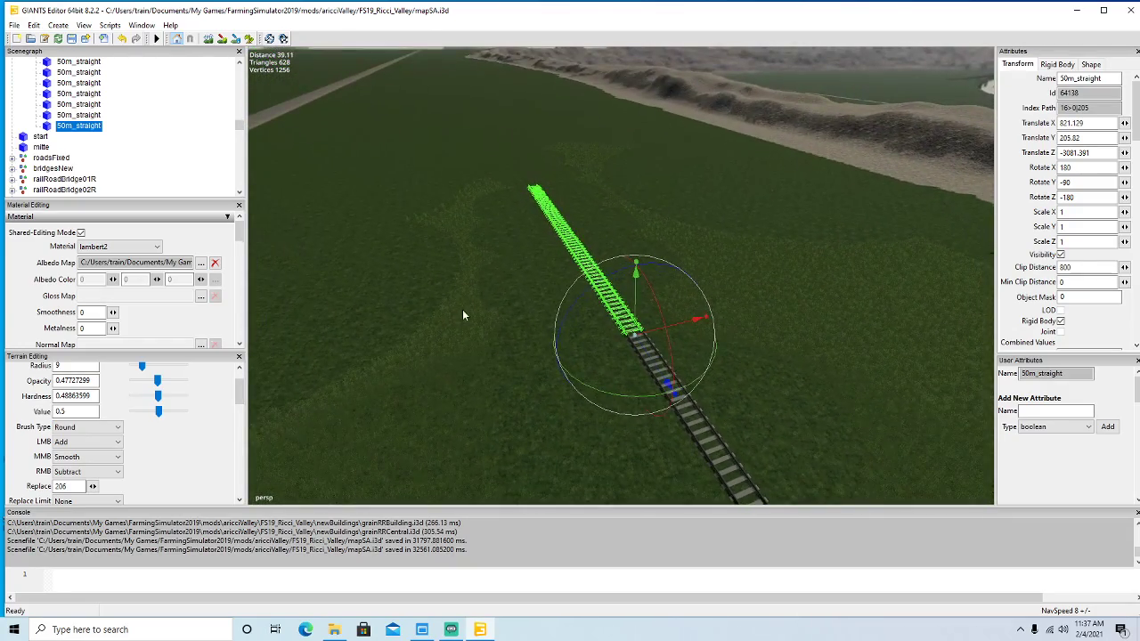
Duplicate the last section and slide the copy up to the open rail end at Translate X about 871.09.
{"action": "key", "text": "ctrl+d"}
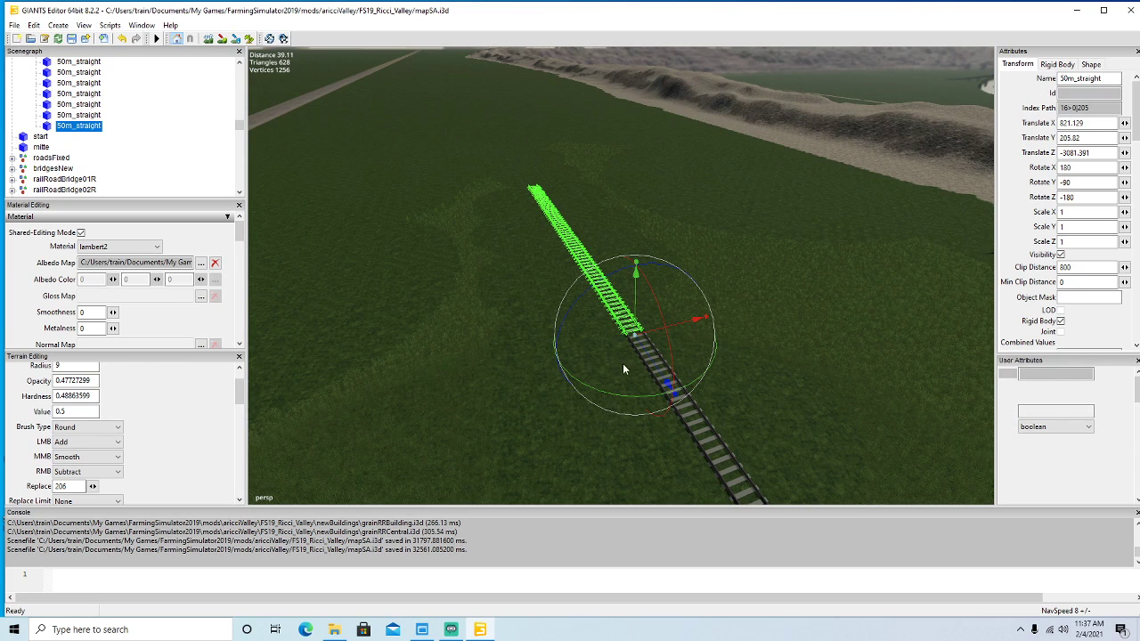
{"action": "left_click_drag", "start_coordinate": [666, 382], "coordinate": [432, 233]}
{"action": "scroll", "coordinate": [316, 126], "scroll_direction": "up", "scroll_amount": 3}
{"action": "scroll", "coordinate": [316, 126], "scroll_direction": "up", "scroll_amount": 4}
{"action": "scroll", "coordinate": [326, 134], "scroll_direction": "up", "scroll_amount": 6}
{"action": "left_click_drag", "start_coordinate": [440, 275], "coordinate": [537, 343]}
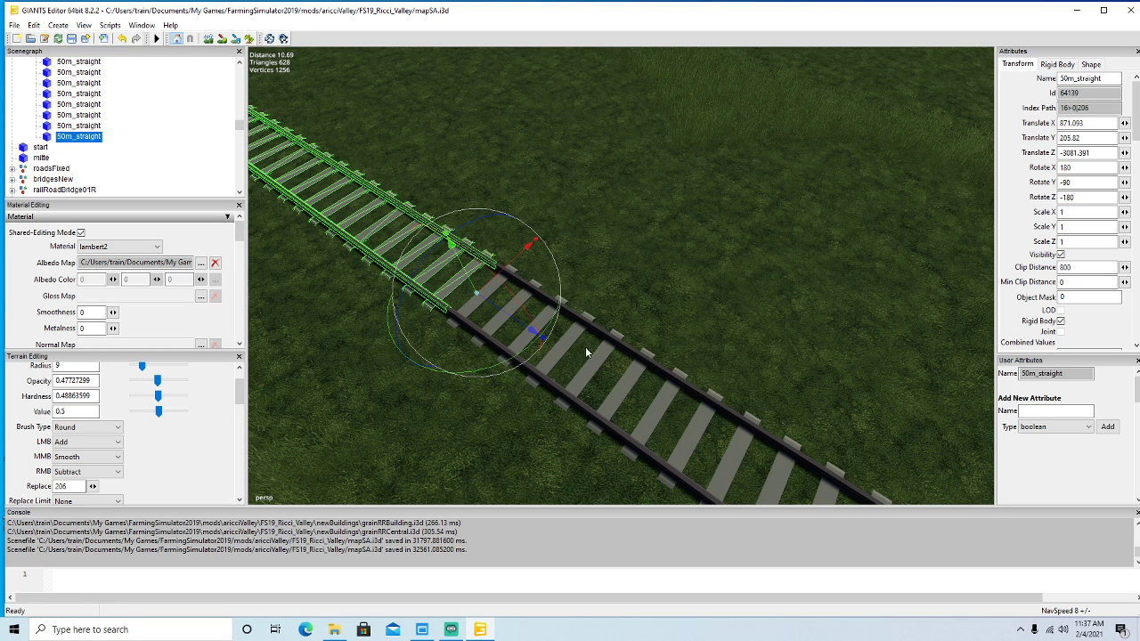
{"action": "left_click_drag", "start_coordinate": [601, 407], "coordinate": [492, 308], "text": "alt"}
{"action": "scroll", "coordinate": [518, 349], "scroll_direction": "down", "scroll_amount": 5}
{"action": "scroll", "coordinate": [504, 316], "scroll_direction": "down", "scroll_amount": 2}
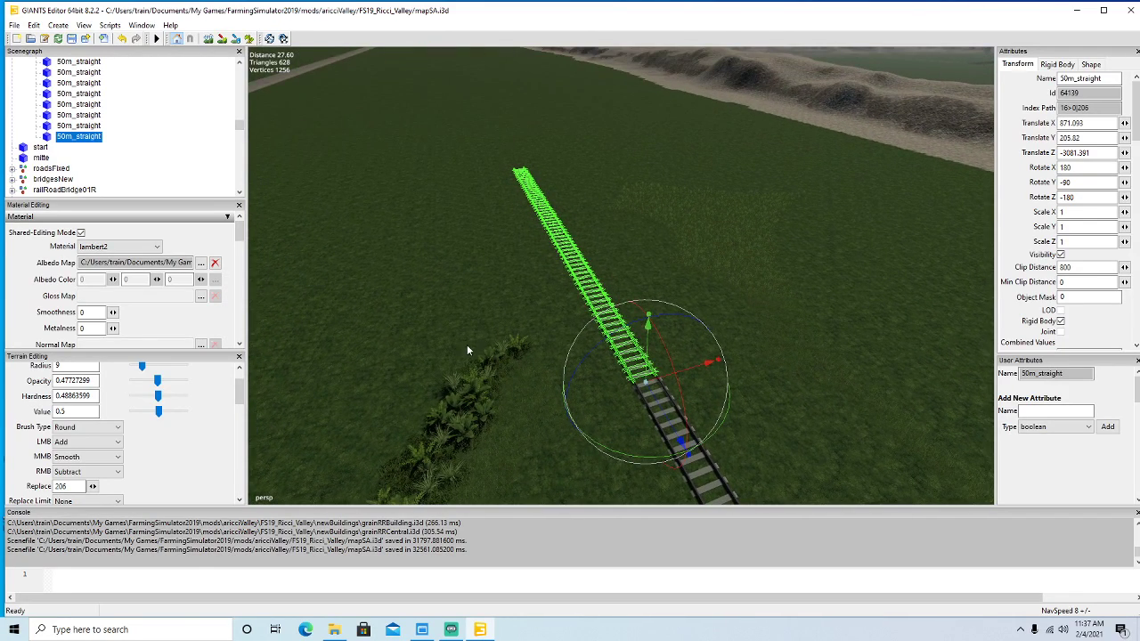
Duplicate the newest 50m_straight and line the copy up with the rail end at Translate X about 921.13.
{"action": "key", "text": "ctrl+d"}
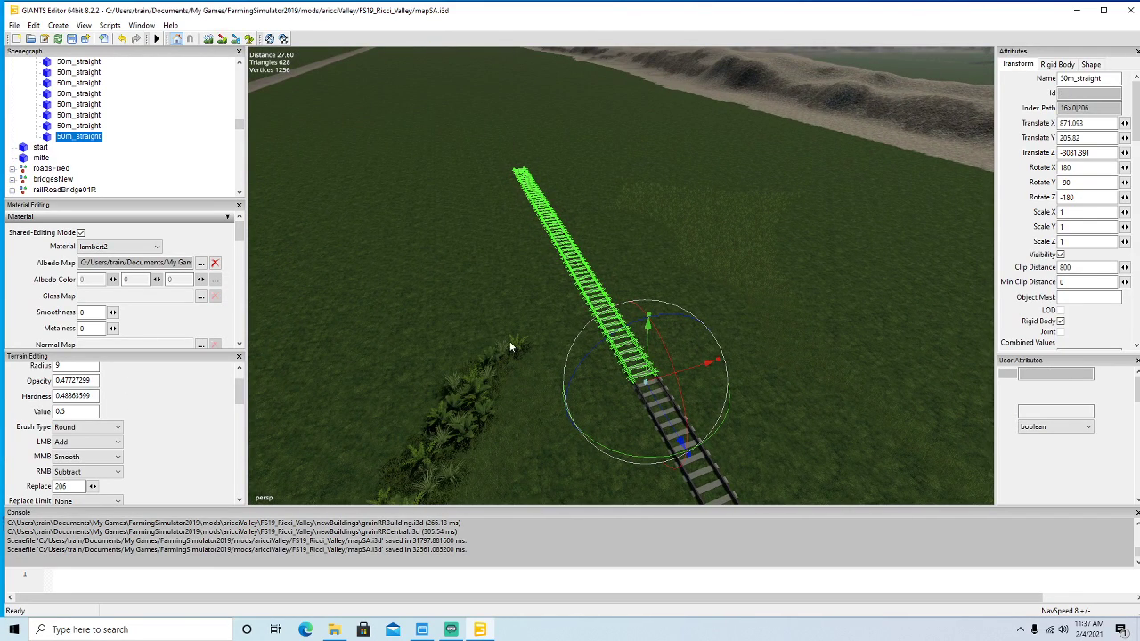
{"action": "left_click_drag", "start_coordinate": [681, 442], "coordinate": [364, 25]}
{"action": "left_click_drag", "start_coordinate": [480, 276], "coordinate": [499, 242], "text": "alt"}
{"action": "scroll", "coordinate": [455, 188], "scroll_direction": "up", "scroll_amount": 6}
{"action": "left_click_drag", "start_coordinate": [503, 299], "coordinate": [658, 390], "text": "alt"}
{"action": "scroll", "coordinate": [470, 258], "scroll_direction": "up", "scroll_amount": 7}
{"action": "scroll", "coordinate": [659, 391], "scroll_direction": "down", "scroll_amount": 10}
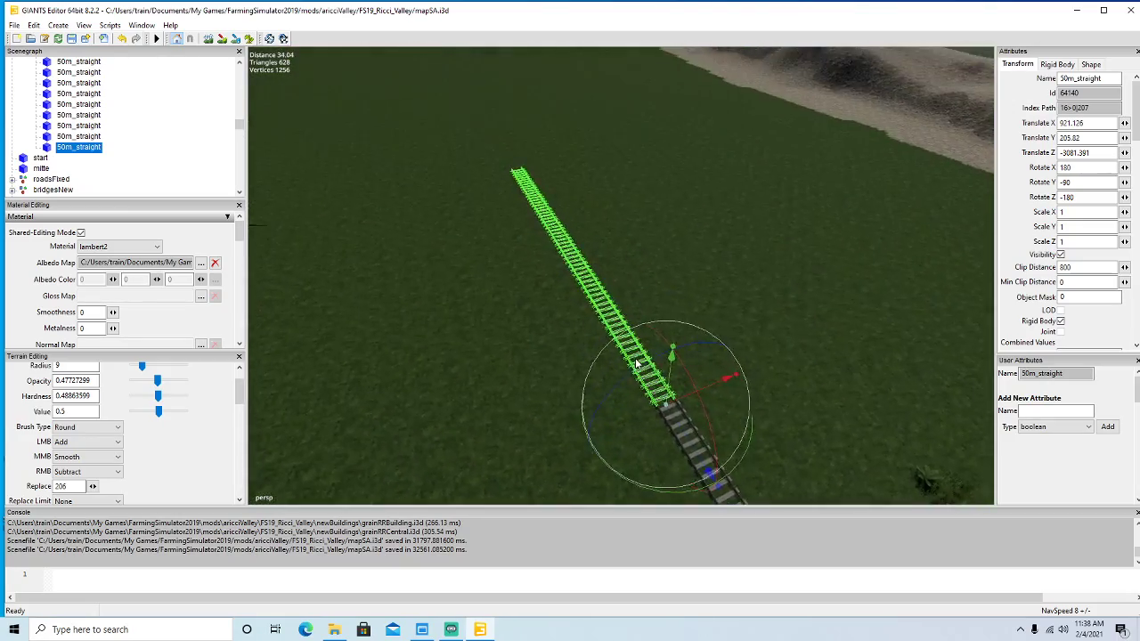
{"action": "middle_click_drag", "start_coordinate": [636, 363], "coordinate": [533, 381]}
{"action": "middle_click_drag", "start_coordinate": [493, 434], "coordinate": [513, 438]}
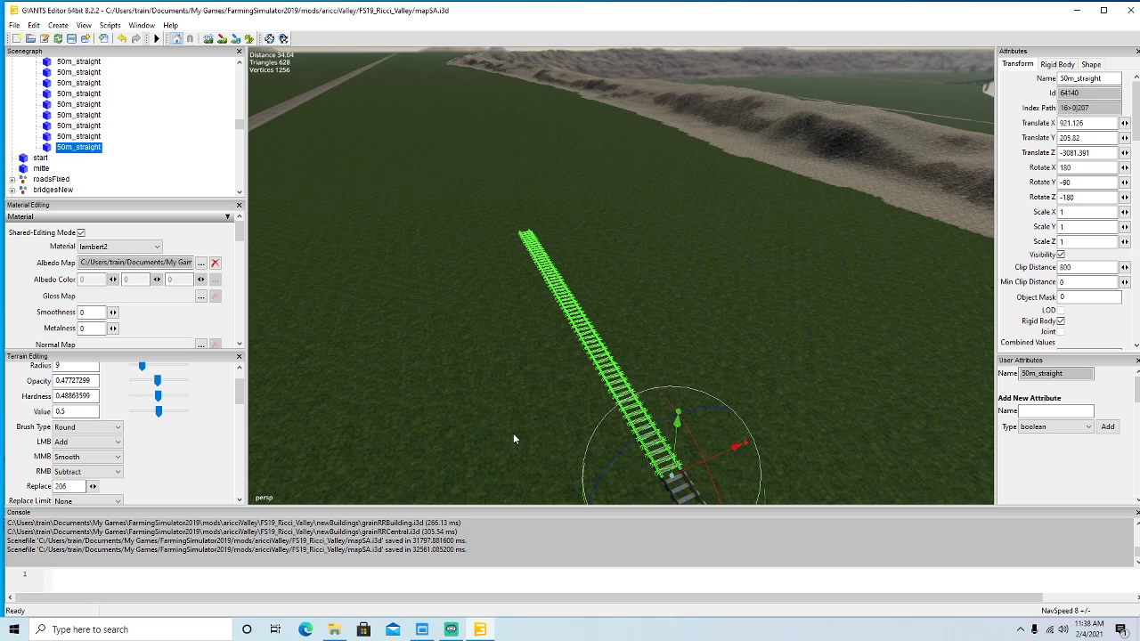
Duplicate the end section and place the copy directly after it at Translate X about 971.03.
{"action": "key", "text": "ctrl+d"}
{"action": "left_click_drag", "start_coordinate": [685, 501], "coordinate": [326, 90]}
{"action": "left_click_drag", "start_coordinate": [336, 209], "coordinate": [528, 349], "text": "alt"}
{"action": "scroll", "coordinate": [322, 192], "scroll_direction": "up", "scroll_amount": 6}
{"action": "scroll", "coordinate": [528, 350], "scroll_direction": "down", "scroll_amount": 5}
{"action": "middle_click_drag", "start_coordinate": [528, 349], "coordinate": [508, 350]}
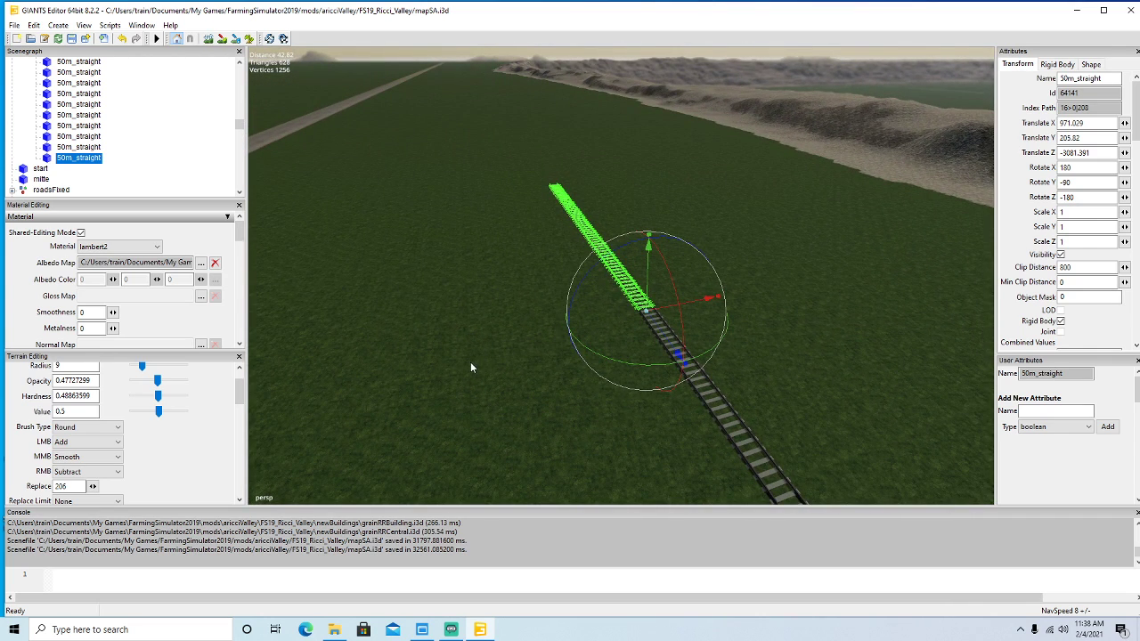
Duplicate the last track section and fit the copy against the previous rails at Translate X about 1021.06.
{"action": "key", "text": "ctrl+d"}
{"action": "left_click_drag", "start_coordinate": [675, 351], "coordinate": [389, 116]}
{"action": "scroll", "coordinate": [394, 107], "scroll_direction": "up", "scroll_amount": 5}
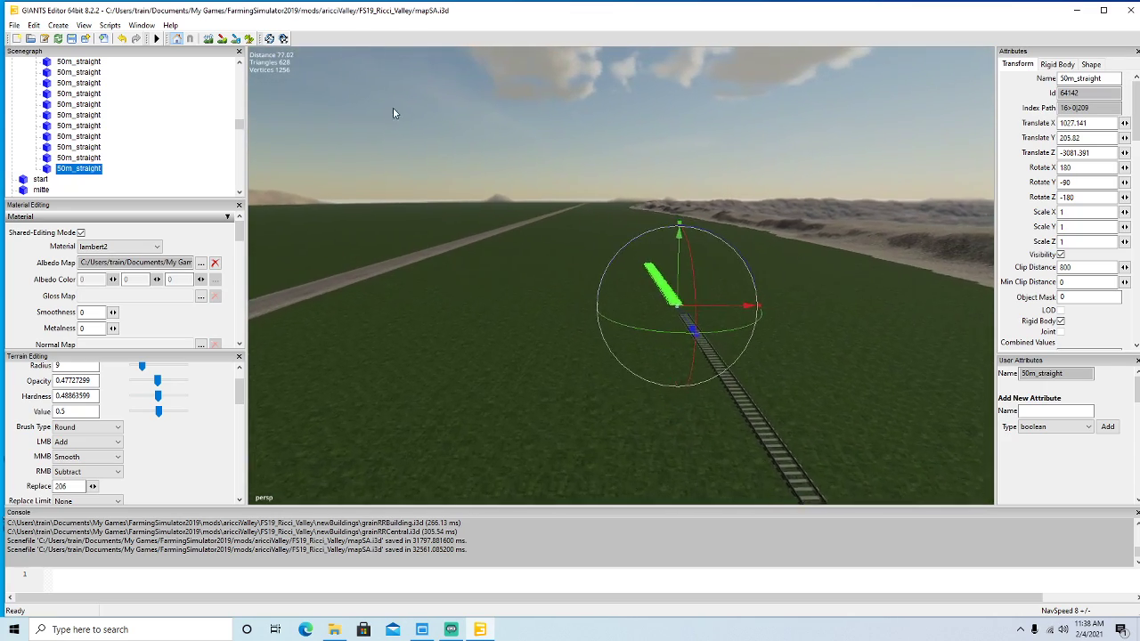
{"action": "scroll", "coordinate": [407, 108], "scroll_direction": "up", "scroll_amount": 8}
{"action": "left_click_drag", "start_coordinate": [409, 109], "coordinate": [651, 362], "text": "alt"}
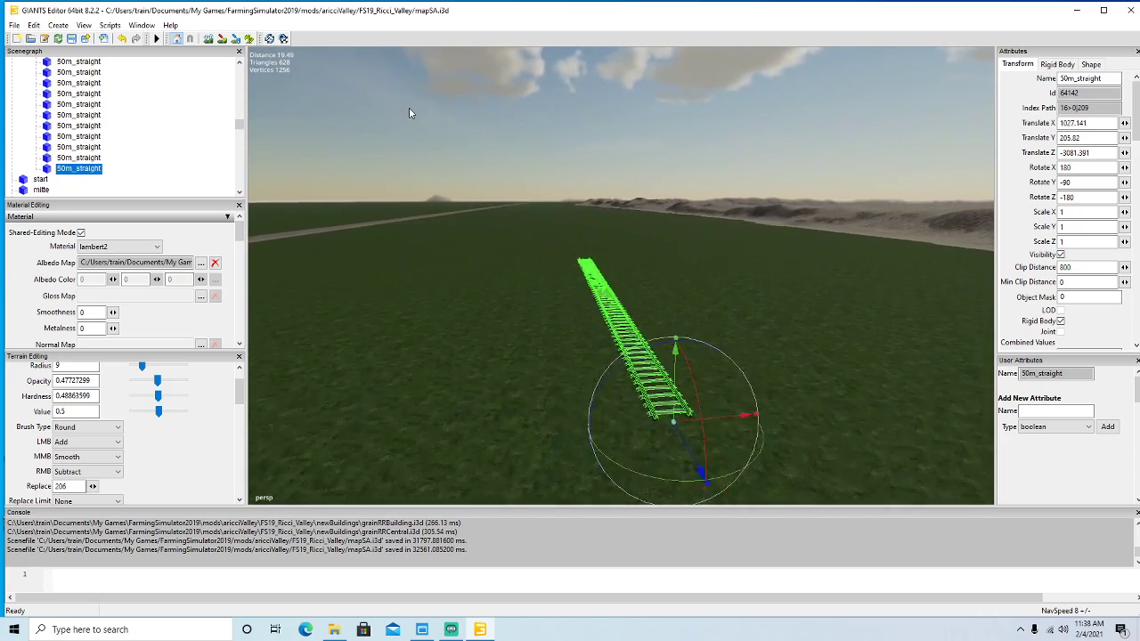
{"action": "scroll", "coordinate": [482, 198], "scroll_direction": "up", "scroll_amount": 1}
{"action": "scroll", "coordinate": [682, 429], "scroll_direction": "down", "scroll_amount": 5}
{"action": "scroll", "coordinate": [647, 362], "scroll_direction": "down", "scroll_amount": 1}
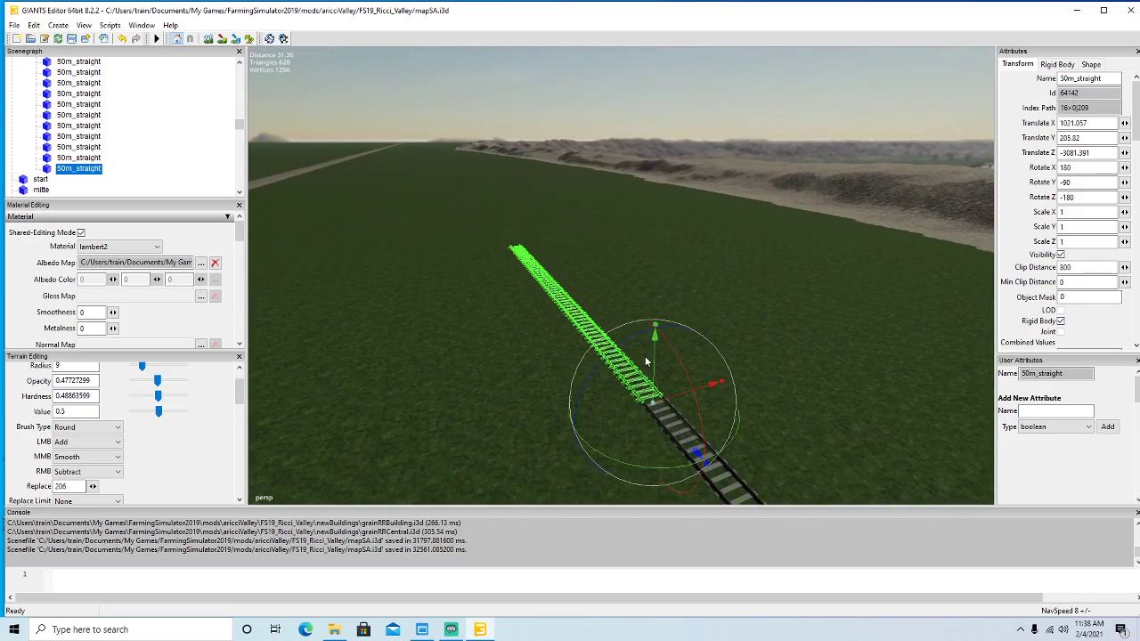
Duplicate the end 50m_straight section and butt the copy against the rail end at Translate X about 1071.04.
{"action": "key", "text": "ctrl+d"}
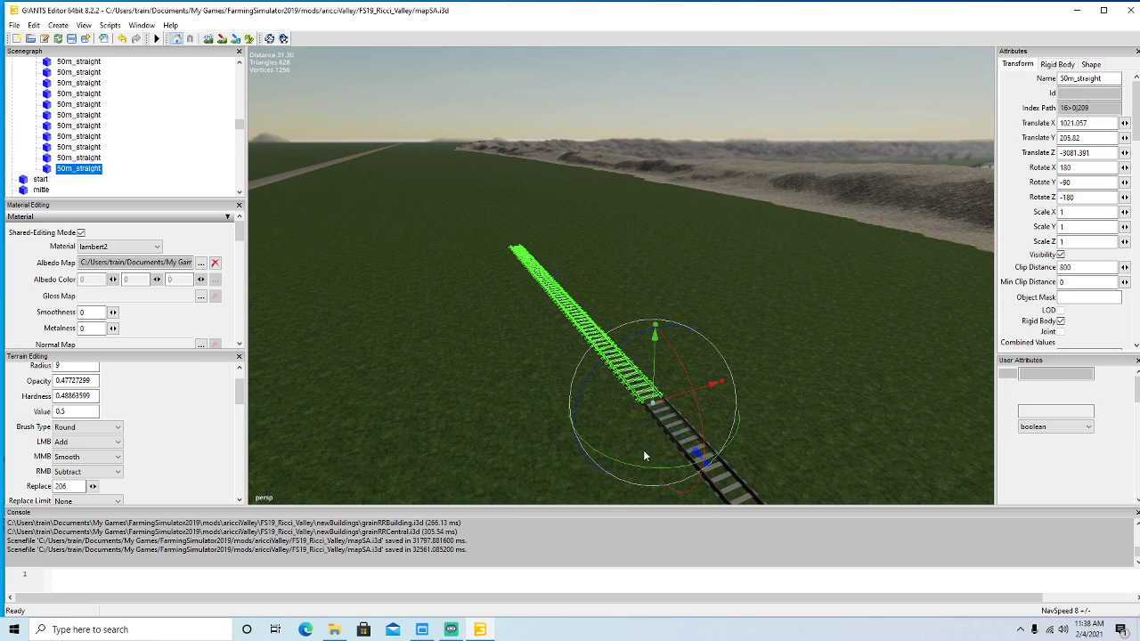
{"action": "key", "text": "ctrl+d"}
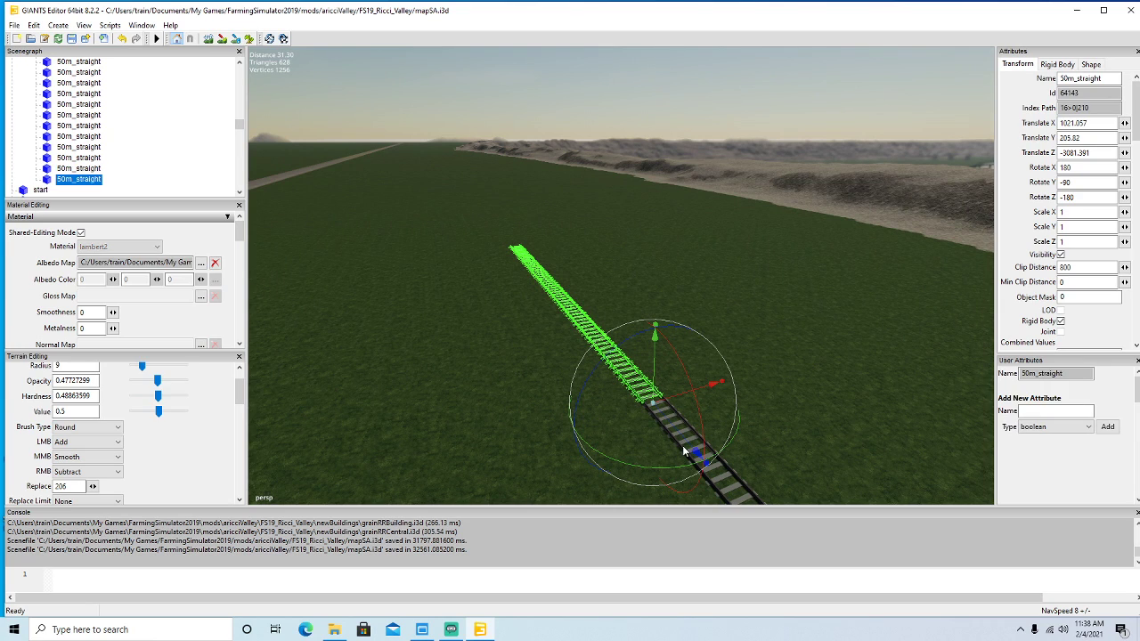
{"action": "scroll", "coordinate": [429, 194], "scroll_direction": "down", "scroll_amount": 6}
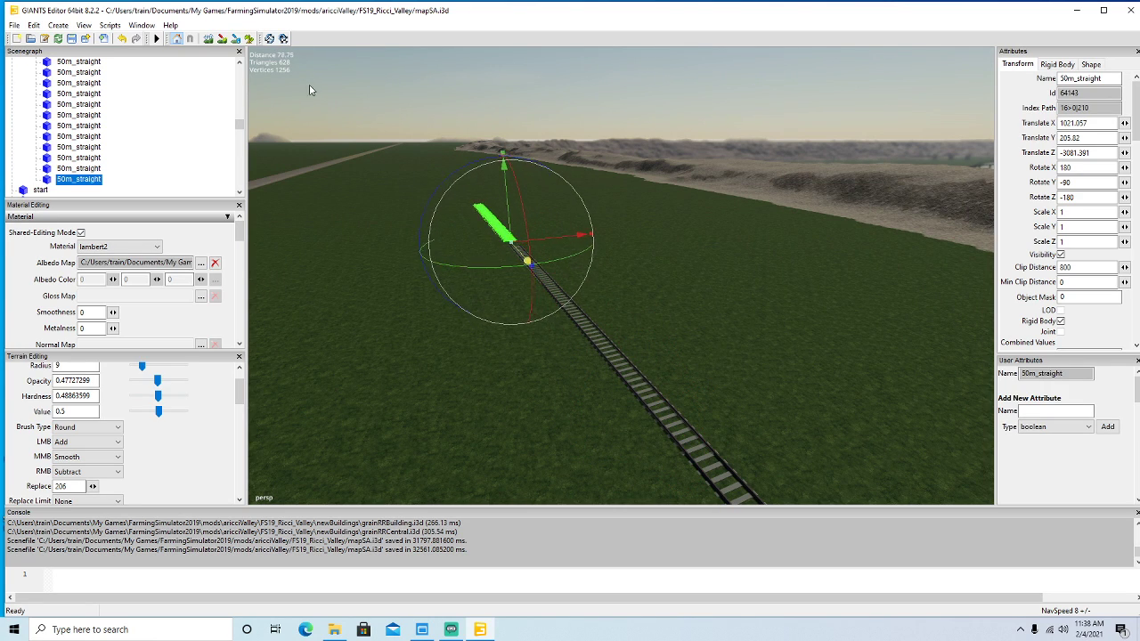
{"action": "left_click_drag", "start_coordinate": [310, 86], "coordinate": [307, 86]}
{"action": "left_click_drag", "start_coordinate": [336, 184], "coordinate": [473, 321], "text": "alt"}
{"action": "scroll", "coordinate": [308, 166], "scroll_direction": "up", "scroll_amount": 5}
{"action": "scroll", "coordinate": [309, 167], "scroll_direction": "up", "scroll_amount": 6}
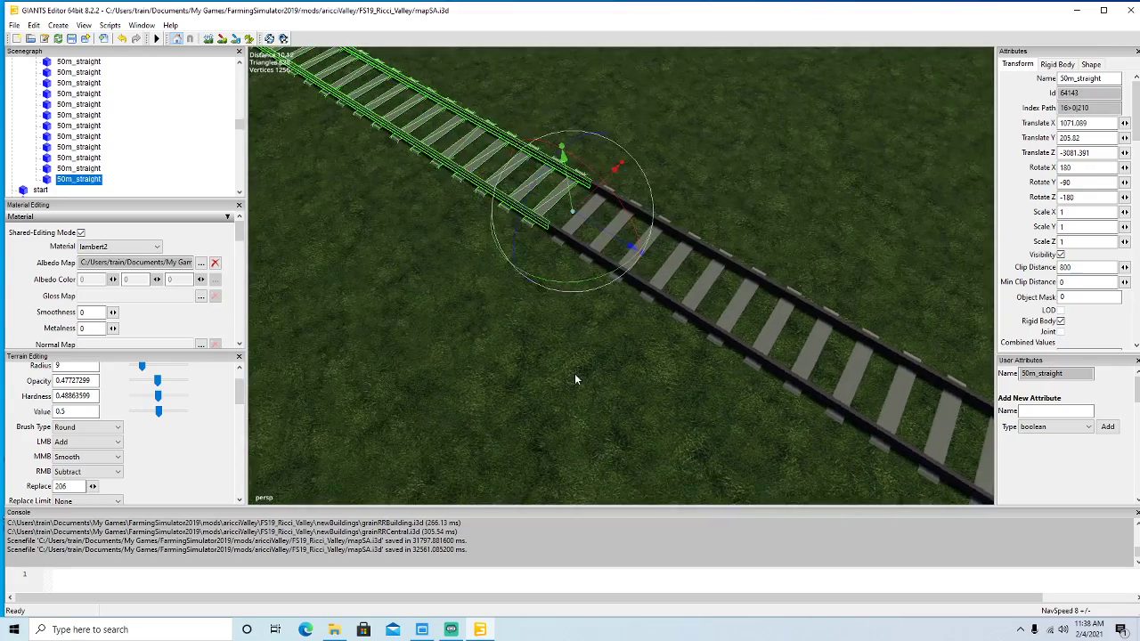
{"action": "scroll", "coordinate": [574, 374], "scroll_direction": "down", "scroll_amount": 6}
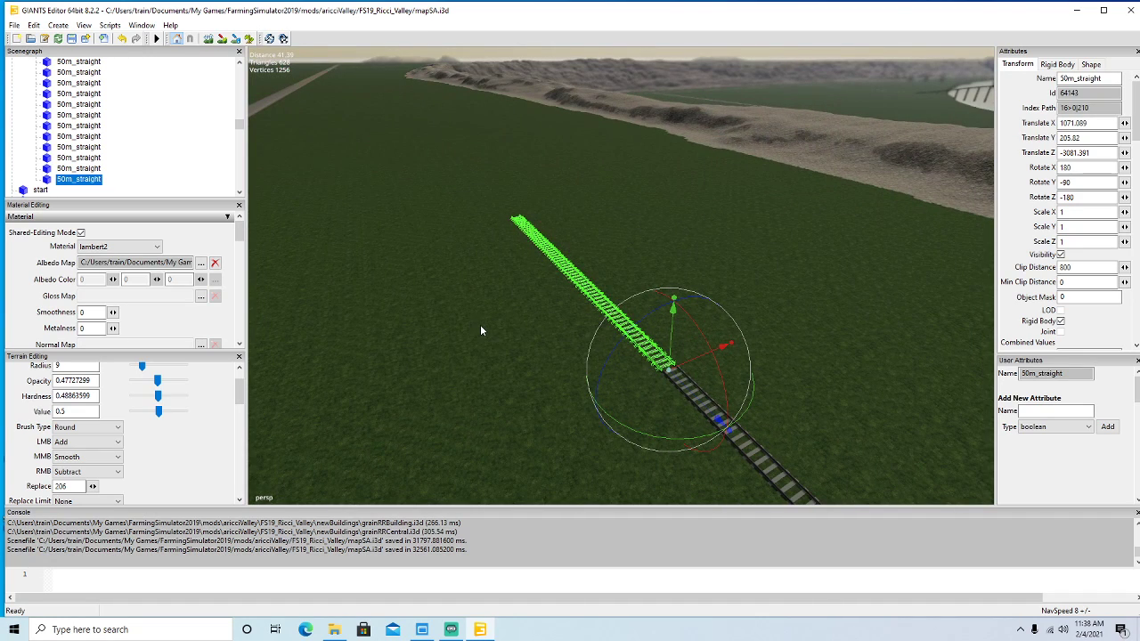
Duplicate the newest track section and slide the copy along the line to Translate X about 1121.02.
{"action": "key", "text": "ctrl+d"}
{"action": "left_click_drag", "start_coordinate": [703, 410], "coordinate": [431, 266]}
{"action": "scroll", "coordinate": [327, 167], "scroll_direction": "up", "scroll_amount": 3}
{"action": "scroll", "coordinate": [326, 170], "scroll_direction": "up", "scroll_amount": 10}
{"action": "left_click_drag", "start_coordinate": [490, 221], "coordinate": [567, 286]}
{"action": "scroll", "coordinate": [511, 322], "scroll_direction": "down", "scroll_amount": 6}
{"action": "left_click_drag", "start_coordinate": [512, 323], "coordinate": [481, 261], "text": "alt"}
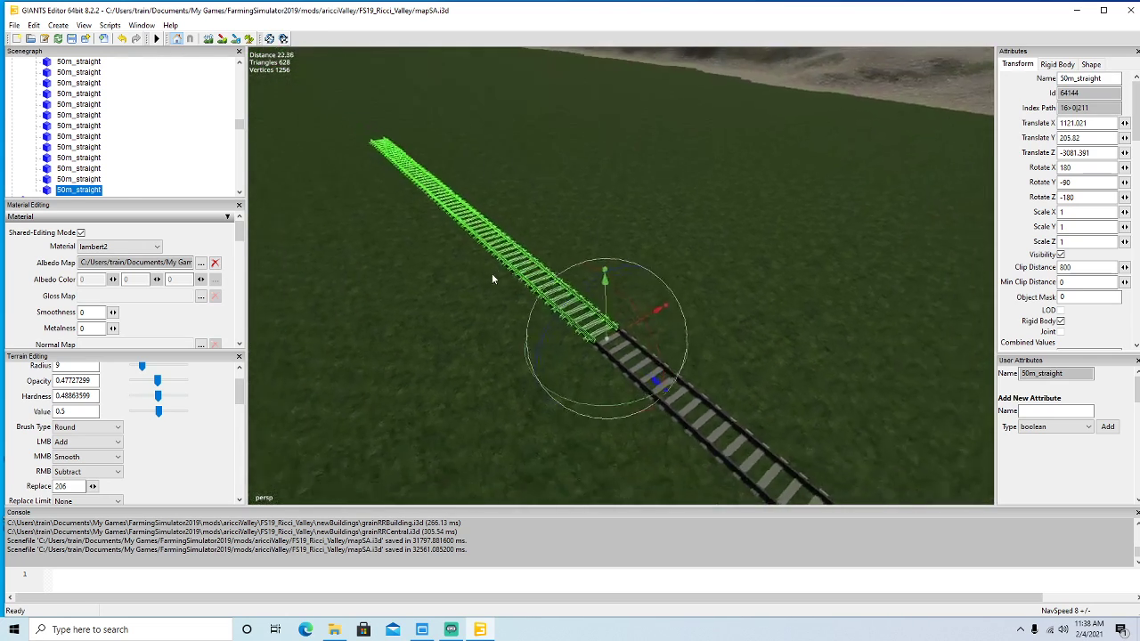
{"action": "scroll", "coordinate": [481, 261], "scroll_direction": "down", "scroll_amount": 1}
Duplicate the last 50m_straight and close the copy up to the previous rails at Translate X about 1171.09.
{"action": "key", "text": "ctrl+d"}
{"action": "left_click_drag", "start_coordinate": [677, 386], "coordinate": [229, 108]}
{"action": "left_click_drag", "start_coordinate": [315, 217], "coordinate": [275, 204], "text": "alt"}
{"action": "scroll", "coordinate": [273, 190], "scroll_direction": "up", "scroll_amount": 10}
{"action": "scroll", "coordinate": [275, 203], "scroll_direction": "up", "scroll_amount": 7}
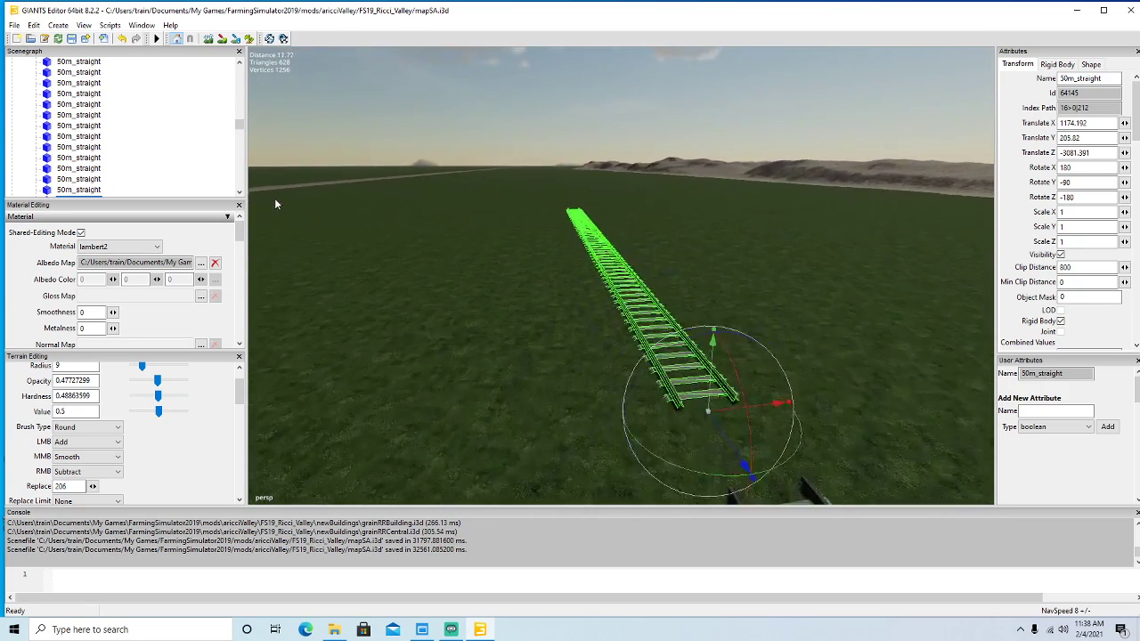
{"action": "middle_click_drag", "start_coordinate": [275, 203], "coordinate": [401, 277]}
{"action": "left_click_drag", "start_coordinate": [538, 265], "coordinate": [649, 367]}
{"action": "scroll", "coordinate": [649, 368], "scroll_direction": "down", "scroll_amount": 5}
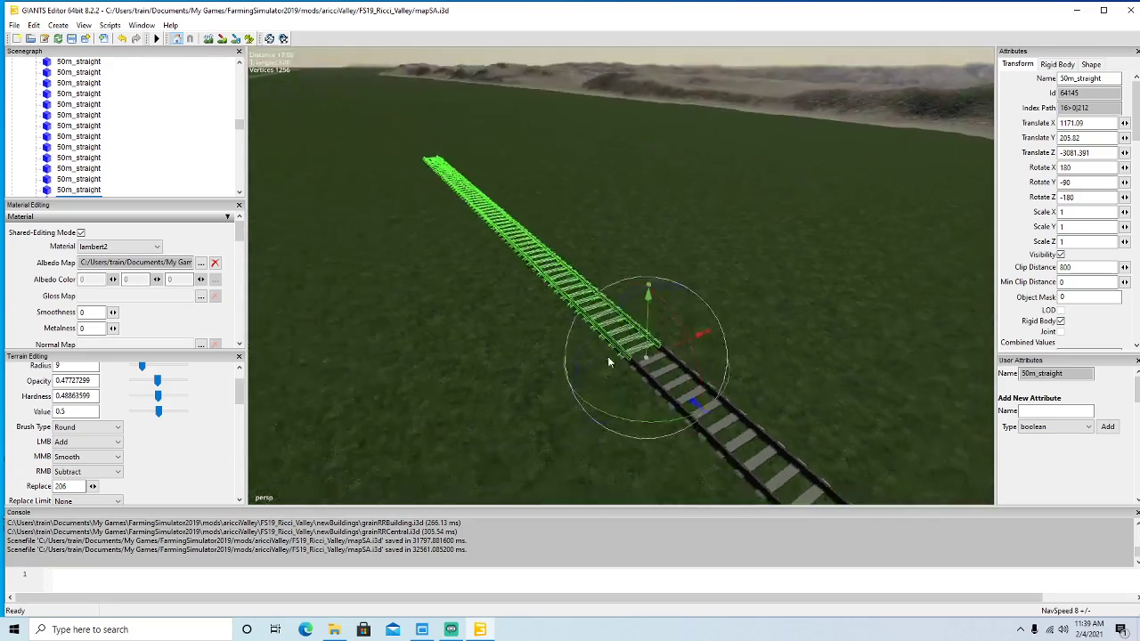
Duplicate the end section and fit the copy onto the open rail end at Translate X about 1221.17.
{"action": "key", "text": "ctrl+d"}
{"action": "left_click_drag", "start_coordinate": [716, 359], "coordinate": [234, 74]}
{"action": "left_click_drag", "start_coordinate": [295, 154], "coordinate": [353, 186], "text": "alt"}
{"action": "scroll", "coordinate": [250, 108], "scroll_direction": "up", "scroll_amount": 12}
{"action": "left_click_drag", "start_coordinate": [526, 197], "coordinate": [932, 522]}
{"action": "left_click_drag", "start_coordinate": [540, 369], "coordinate": [496, 320], "text": "alt"}
{"action": "scroll", "coordinate": [495, 303], "scroll_direction": "down", "scroll_amount": 5}
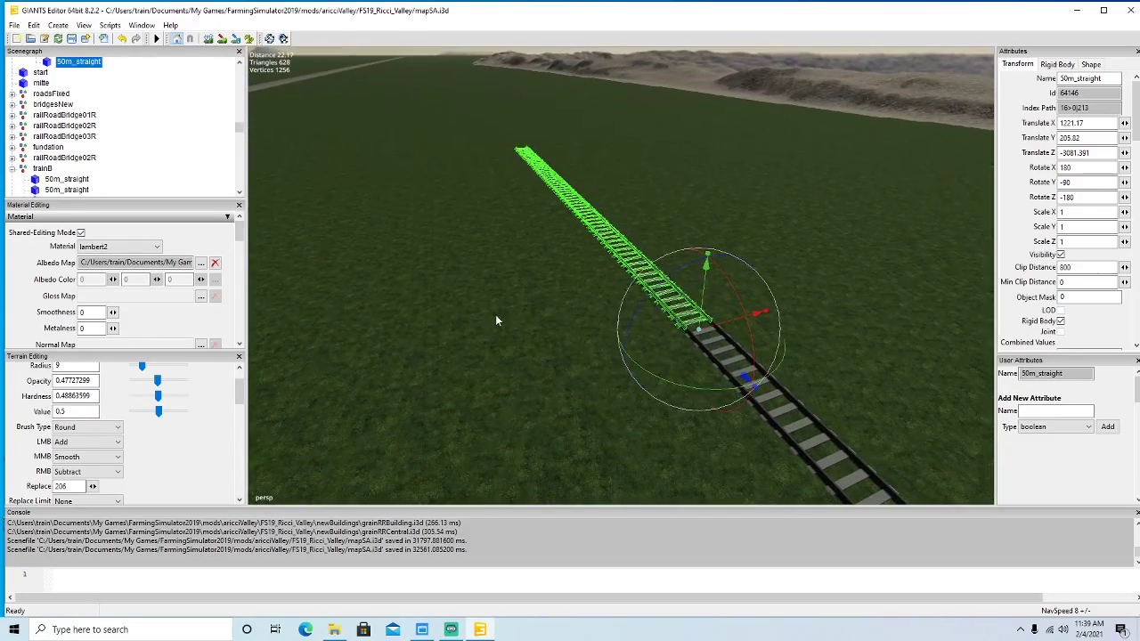
Duplicate the newest 50m_straight and move the copy against the track end at Translate X about 1271.17.
{"action": "key", "text": "ctrl+d"}
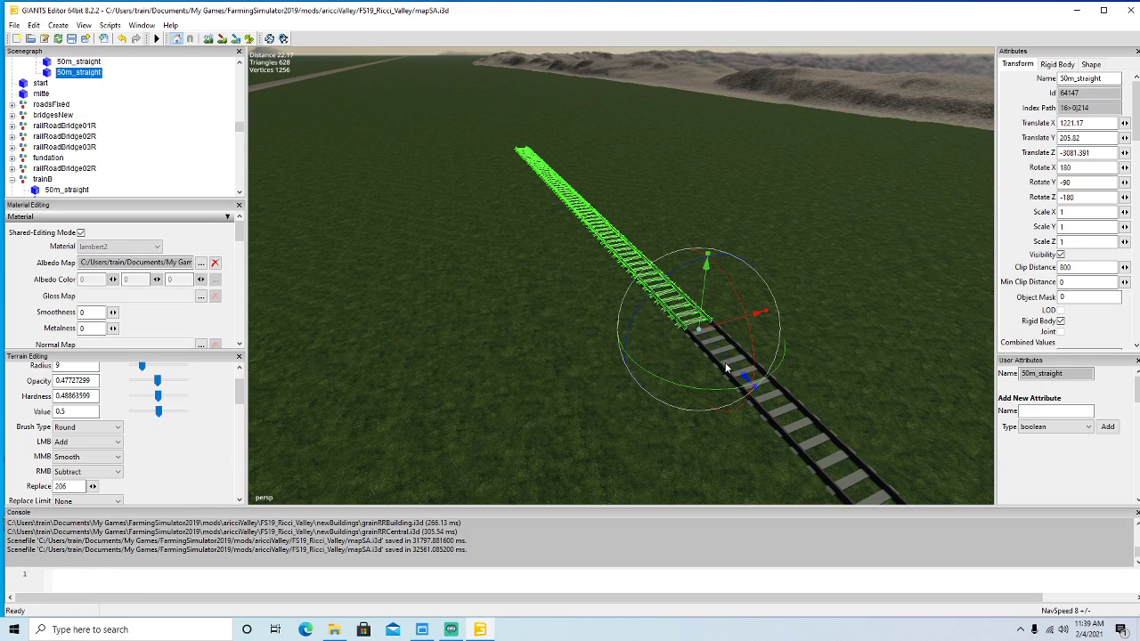
{"action": "left_click_drag", "start_coordinate": [735, 369], "coordinate": [164, 11]}
{"action": "left_click_drag", "start_coordinate": [309, 294], "coordinate": [449, 341], "text": "alt"}
{"action": "scroll", "coordinate": [295, 254], "scroll_direction": "up", "scroll_amount": 4}
{"action": "scroll", "coordinate": [294, 253], "scroll_direction": "up", "scroll_amount": 3}
{"action": "scroll", "coordinate": [290, 271], "scroll_direction": "up", "scroll_amount": 3}
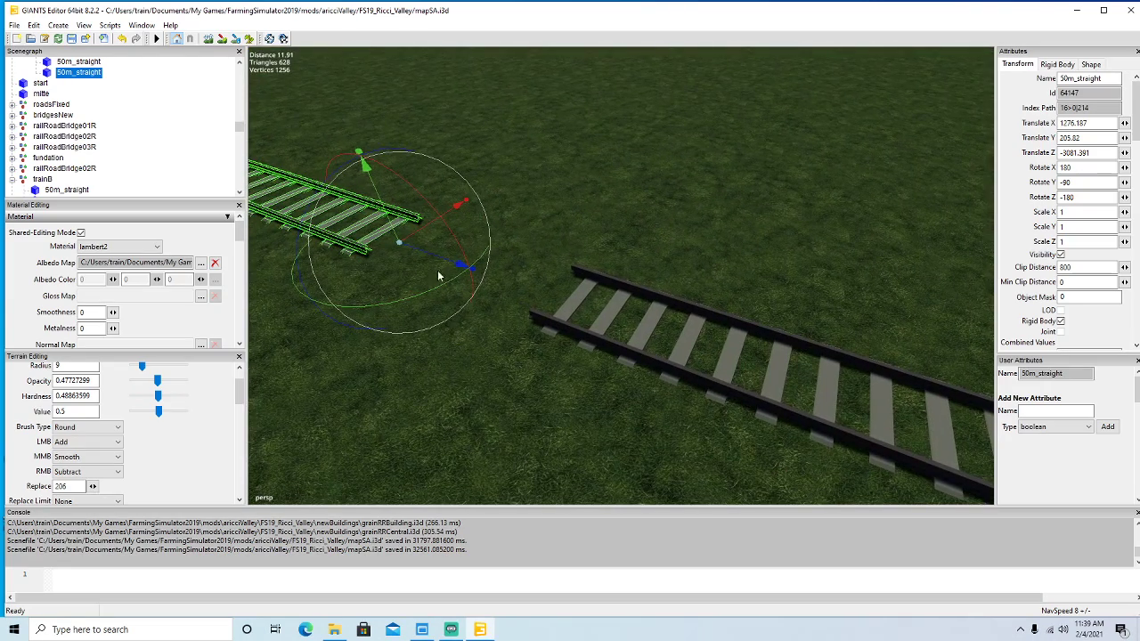
{"action": "left_click_drag", "start_coordinate": [460, 264], "coordinate": [646, 382]}
{"action": "left_click_drag", "start_coordinate": [646, 382], "coordinate": [535, 359], "text": "alt"}
{"action": "scroll", "coordinate": [589, 394], "scroll_direction": "down", "scroll_amount": 8}
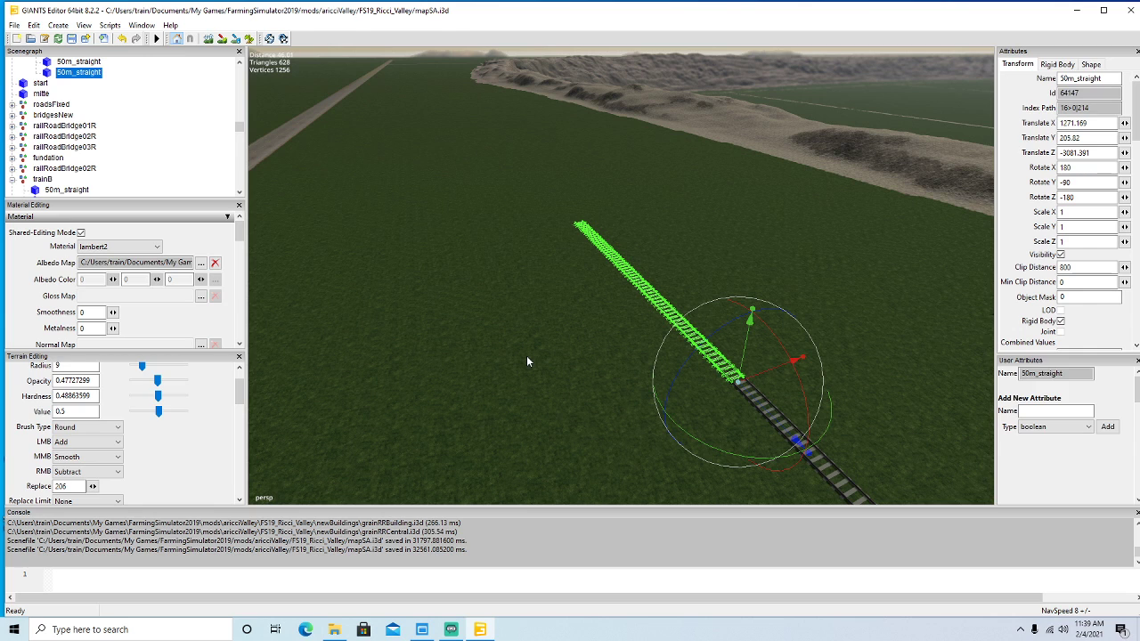
Duplicate the last track section and place the copy directly after it at Translate X about 1321.23.
{"action": "key", "text": "ctrl+d"}
{"action": "left_click_drag", "start_coordinate": [684, 342], "coordinate": [640, 327]}
{"action": "scroll", "coordinate": [422, 179], "scroll_direction": "up", "scroll_amount": 5}
{"action": "scroll", "coordinate": [433, 188], "scroll_direction": "up", "scroll_amount": 5}
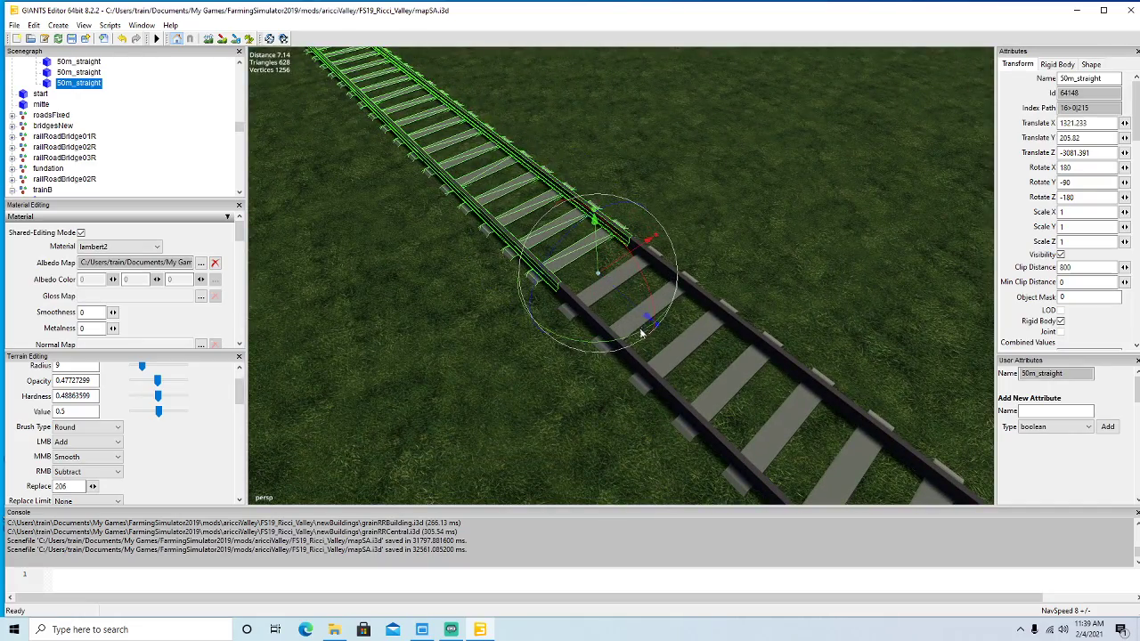
{"action": "scroll", "coordinate": [597, 357], "scroll_direction": "down", "scroll_amount": 5}
{"action": "scroll", "coordinate": [582, 327], "scroll_direction": "down", "scroll_amount": 3}
{"action": "left_click_drag", "start_coordinate": [581, 328], "coordinate": [540, 312], "text": "alt"}
Duplicate the end 50m_straight and line the copy up with the previous rails at Translate X about 1371.24.
{"action": "key", "text": "ctrl+d"}
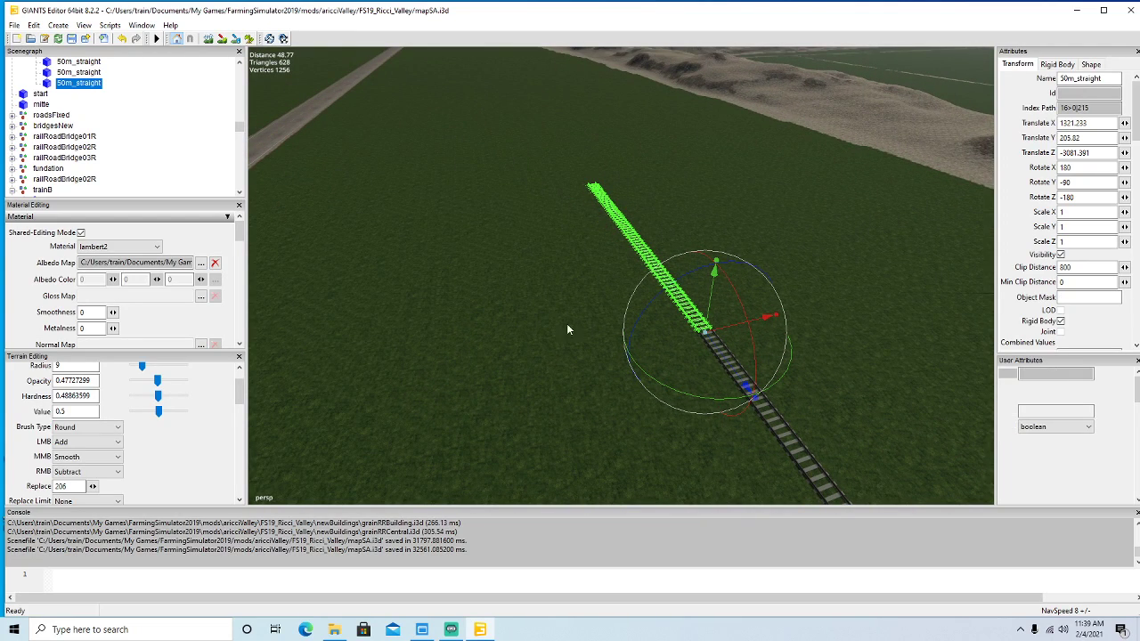
{"action": "left_click_drag", "start_coordinate": [748, 386], "coordinate": [532, 292]}
{"action": "scroll", "coordinate": [404, 112], "scroll_direction": "up", "scroll_amount": 5}
{"action": "scroll", "coordinate": [394, 121], "scroll_direction": "up", "scroll_amount": 8}
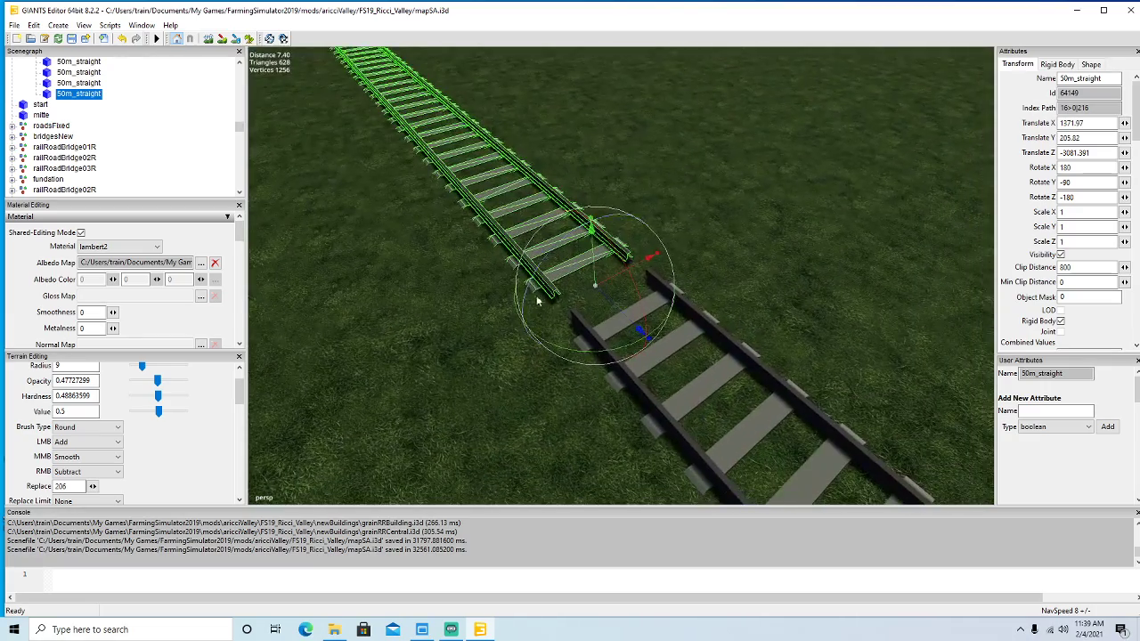
{"action": "left_click_drag", "start_coordinate": [606, 303], "coordinate": [643, 336]}
{"action": "scroll", "coordinate": [571, 338], "scroll_direction": "down", "scroll_amount": 6}
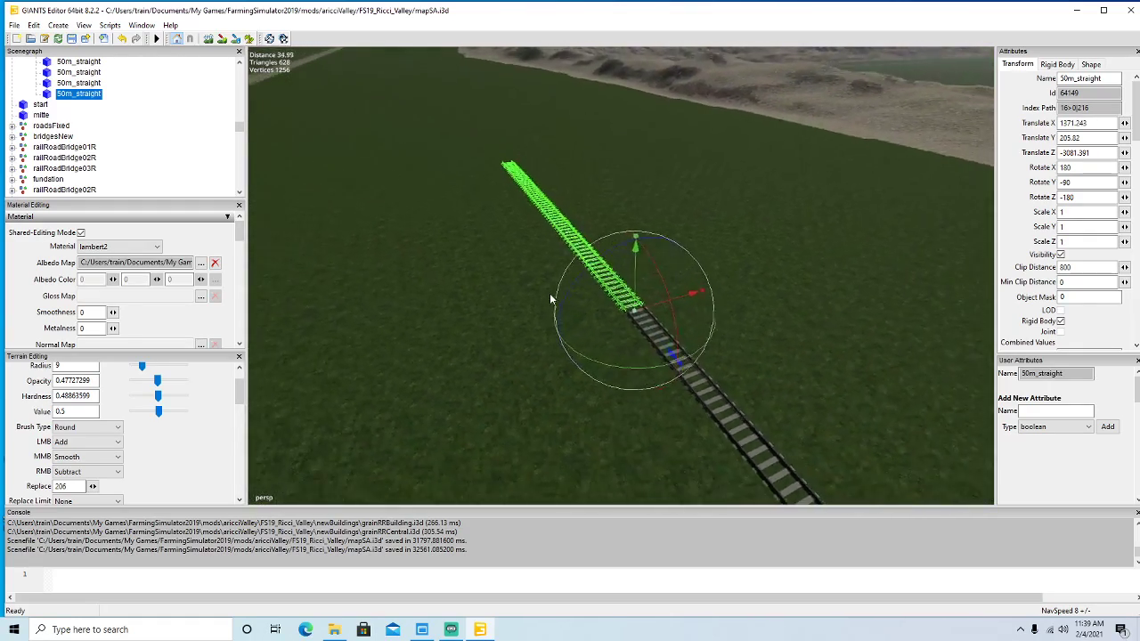
{"action": "scroll", "coordinate": [543, 296], "scroll_direction": "down", "scroll_amount": 1}
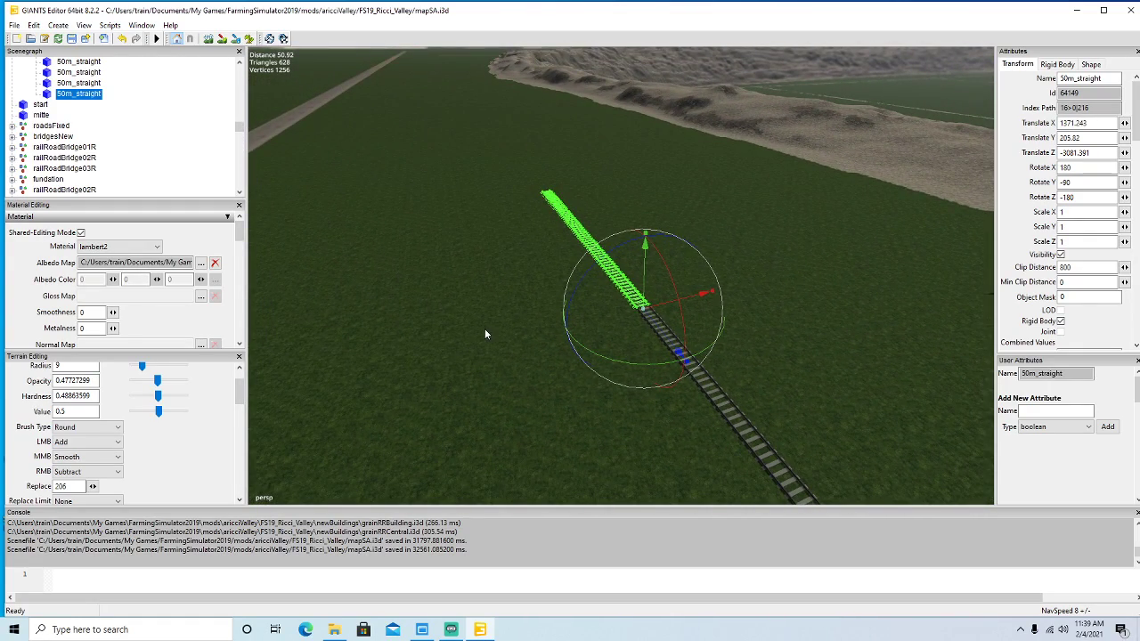
Duplicate the section at Translate X 1371.243 and slide the copy along the line to meet its open end.
{"action": "key", "text": "ctrl+d"}
{"action": "left_click_drag", "start_coordinate": [664, 336], "coordinate": [360, 136]}
{"action": "scroll", "coordinate": [360, 135], "scroll_direction": "up", "scroll_amount": 5}
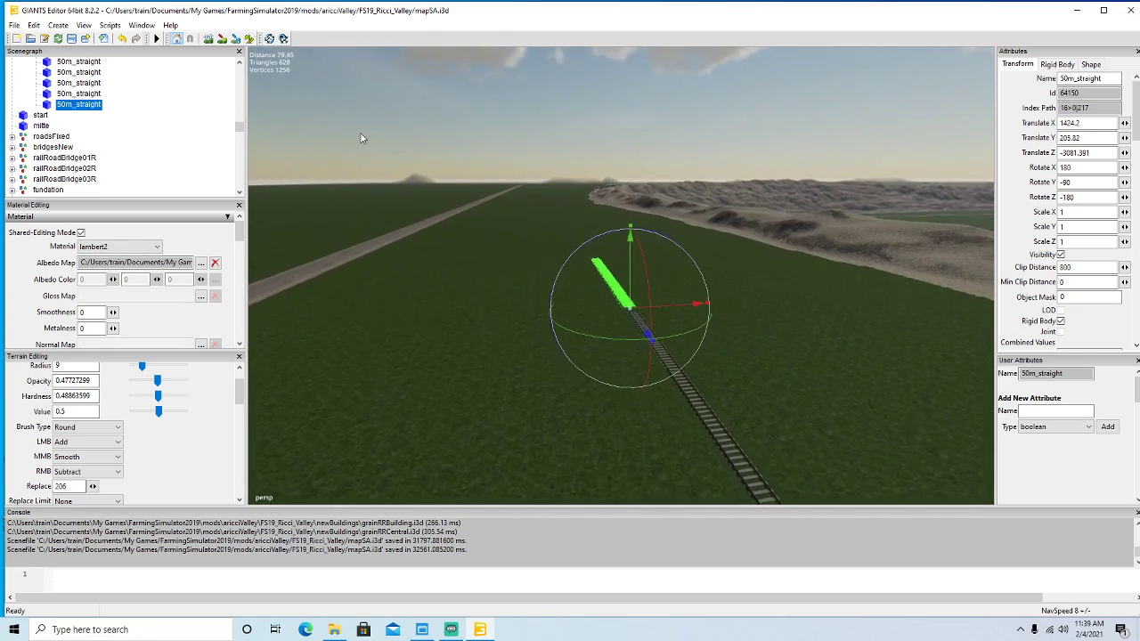
{"action": "scroll", "coordinate": [362, 142], "scroll_direction": "up", "scroll_amount": 10}
{"action": "left_click_drag", "start_coordinate": [362, 148], "coordinate": [563, 292], "text": "alt"}
{"action": "left_click_drag", "start_coordinate": [559, 295], "coordinate": [472, 251], "text": "alt"}
{"action": "scroll", "coordinate": [499, 289], "scroll_direction": "down", "scroll_amount": 8}
Duplicate the newest track section and join the copy to the rail end at Translate X about 1471.3.
{"action": "key", "text": "ctrl+d"}
{"action": "left_click_drag", "start_coordinate": [678, 383], "coordinate": [343, 61]}
{"action": "left_click_drag", "start_coordinate": [364, 108], "coordinate": [422, 190], "text": "alt"}
{"action": "scroll", "coordinate": [341, 84], "scroll_direction": "up", "scroll_amount": 4}
{"action": "scroll", "coordinate": [341, 84], "scroll_direction": "up", "scroll_amount": 8}
{"action": "left_click_drag", "start_coordinate": [508, 182], "coordinate": [616, 300]}
{"action": "scroll", "coordinate": [616, 342], "scroll_direction": "down", "scroll_amount": 4}
{"action": "scroll", "coordinate": [616, 300], "scroll_direction": "down", "scroll_amount": 5}
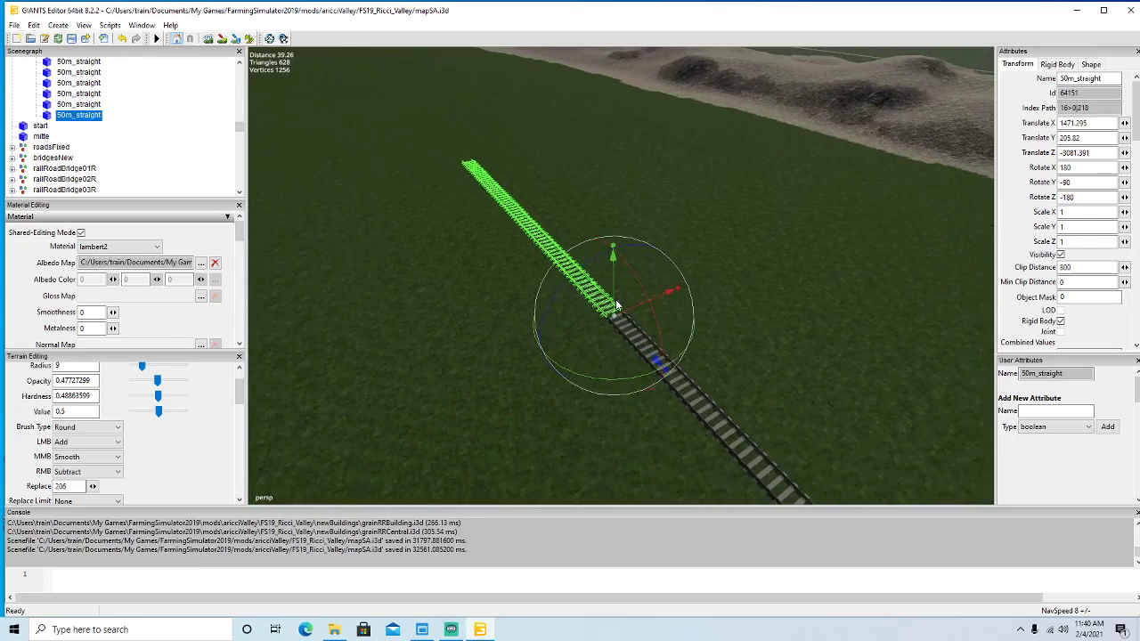
{"action": "scroll", "coordinate": [615, 299], "scroll_direction": "down", "scroll_amount": 4}
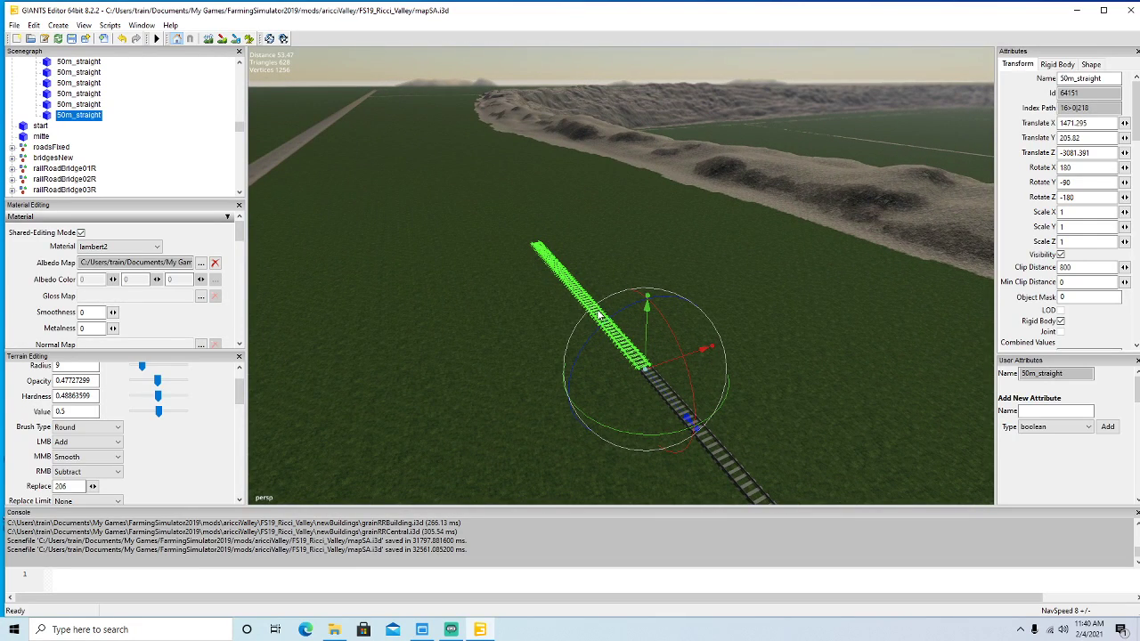
Duplicate the section at Translate X 1471.295 and push the copy up against its far end.
{"action": "key", "text": "ctrl+d"}
{"action": "left_click_drag", "start_coordinate": [685, 415], "coordinate": [461, 250]}
{"action": "scroll", "coordinate": [375, 169], "scroll_direction": "up", "scroll_amount": 5}
{"action": "scroll", "coordinate": [375, 171], "scroll_direction": "up", "scroll_amount": 15}
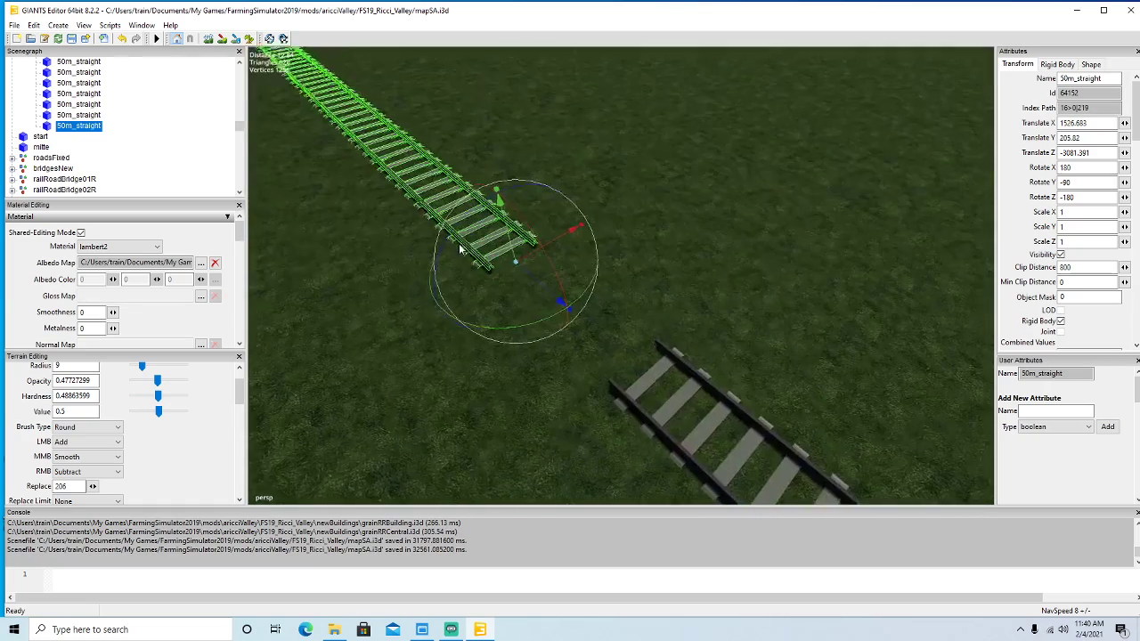
{"action": "left_click_drag", "start_coordinate": [525, 267], "coordinate": [647, 389]}
{"action": "scroll", "coordinate": [661, 398], "scroll_direction": "down", "scroll_amount": 10}
{"action": "scroll", "coordinate": [659, 395], "scroll_direction": "down", "scroll_amount": 2}
Duplicate the last 50m_straight and fit the copy against the previous rails at Translate X about 1571.39.
{"action": "key", "text": "ctrl+d"}
{"action": "left_click_drag", "start_coordinate": [718, 437], "coordinate": [462, 295]}
{"action": "scroll", "coordinate": [360, 213], "scroll_direction": "up", "scroll_amount": 5}
{"action": "scroll", "coordinate": [361, 215], "scroll_direction": "up", "scroll_amount": 15}
{"action": "scroll", "coordinate": [358, 233], "scroll_direction": "up", "scroll_amount": 3}
{"action": "left_click_drag", "start_coordinate": [486, 203], "coordinate": [634, 314]}
{"action": "scroll", "coordinate": [669, 363], "scroll_direction": "down", "scroll_amount": 3}
{"action": "scroll", "coordinate": [654, 356], "scroll_direction": "down", "scroll_amount": 10}
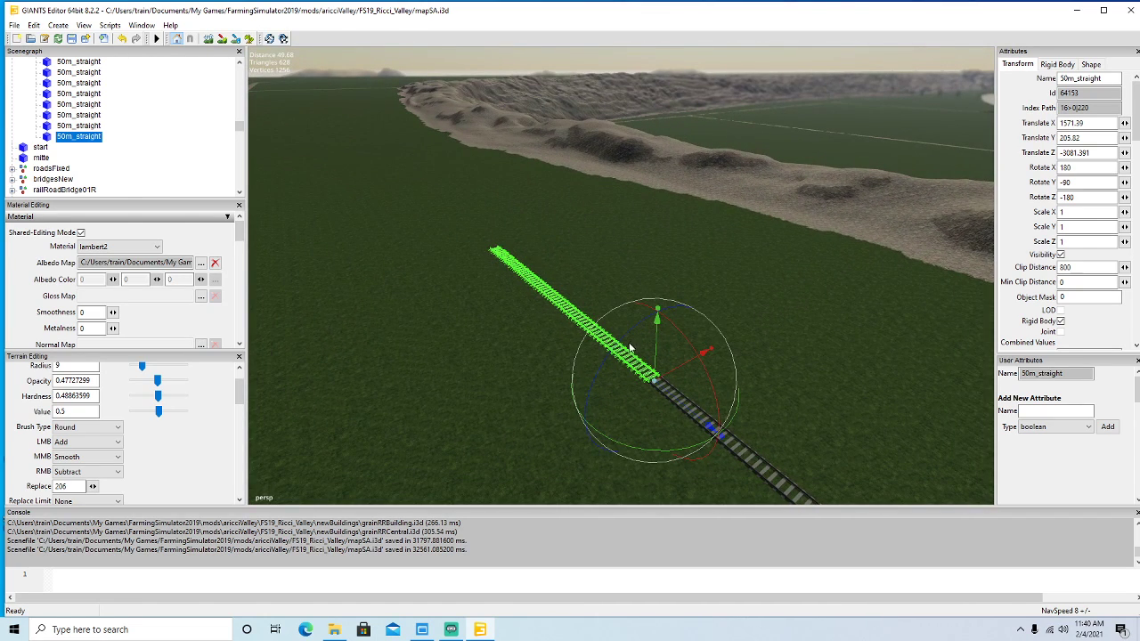
Duplicate the end section and slide the copy up to the open rail end at Translate X about 1621.45.
{"action": "key", "text": "ctrl+d"}
{"action": "left_click_drag", "start_coordinate": [680, 404], "coordinate": [405, 283]}
{"action": "scroll", "coordinate": [315, 206], "scroll_direction": "up", "scroll_amount": 5}
{"action": "scroll", "coordinate": [314, 208], "scroll_direction": "up", "scroll_amount": 8}
{"action": "left_click_drag", "start_coordinate": [500, 260], "coordinate": [596, 332]}
{"action": "scroll", "coordinate": [616, 375], "scroll_direction": "down", "scroll_amount": 9}
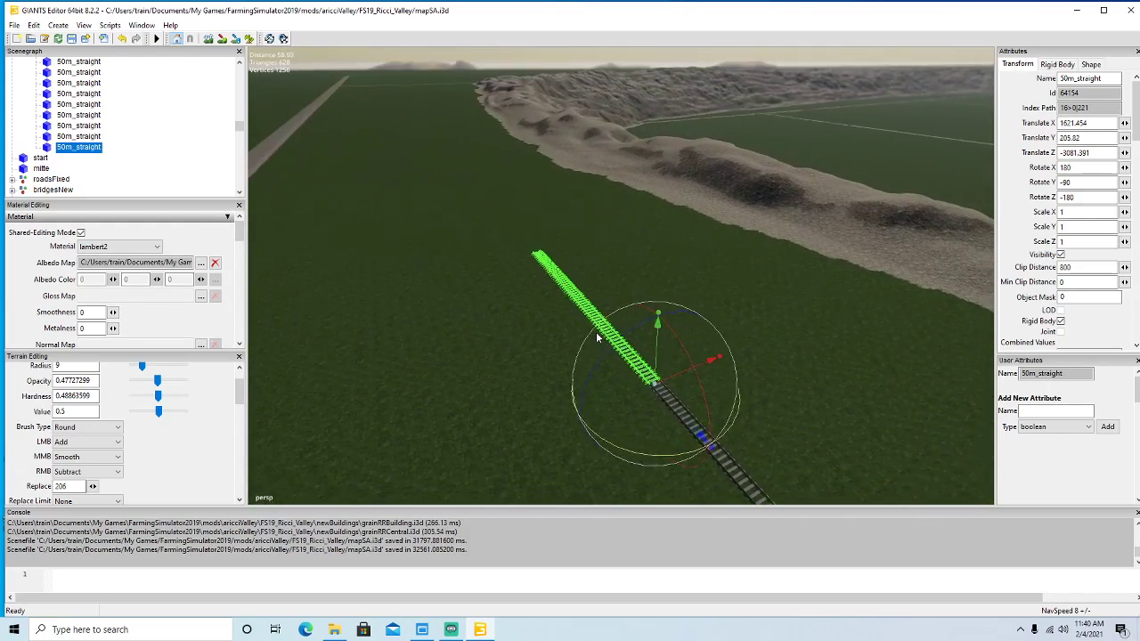
{"action": "scroll", "coordinate": [597, 337], "scroll_direction": "down", "scroll_amount": 1}
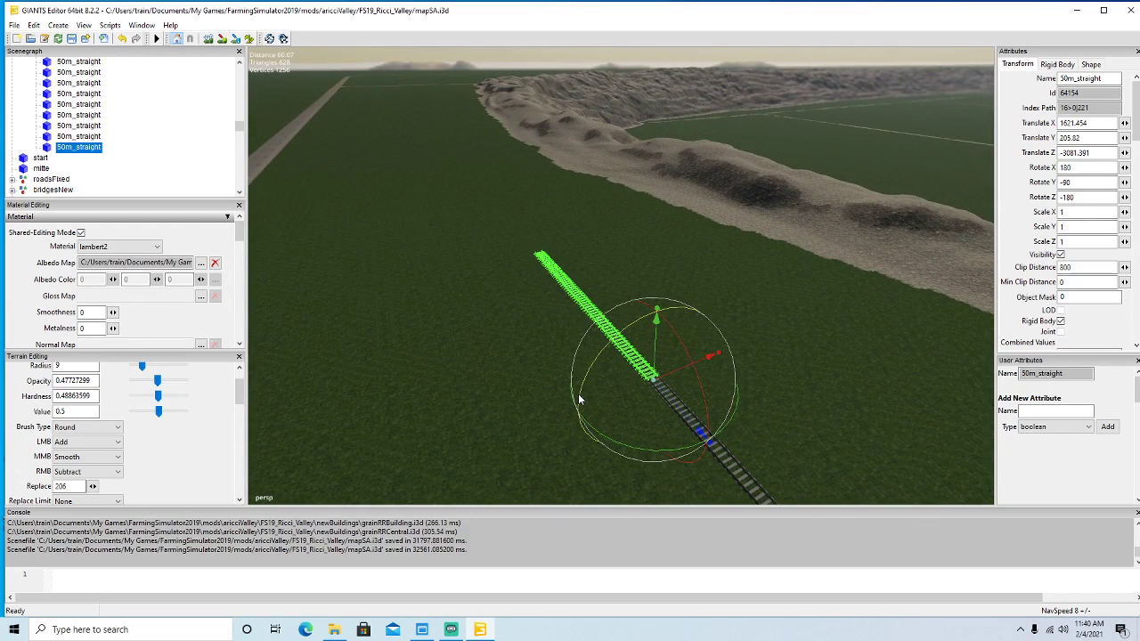
Duplicate the newest 50m_straight and place the copy flush with the track end at Translate X about 1671.5.
{"action": "key", "text": "ctrl+d"}
{"action": "left_click_drag", "start_coordinate": [683, 415], "coordinate": [397, 246]}
{"action": "scroll", "coordinate": [399, 246], "scroll_direction": "up", "scroll_amount": 8}
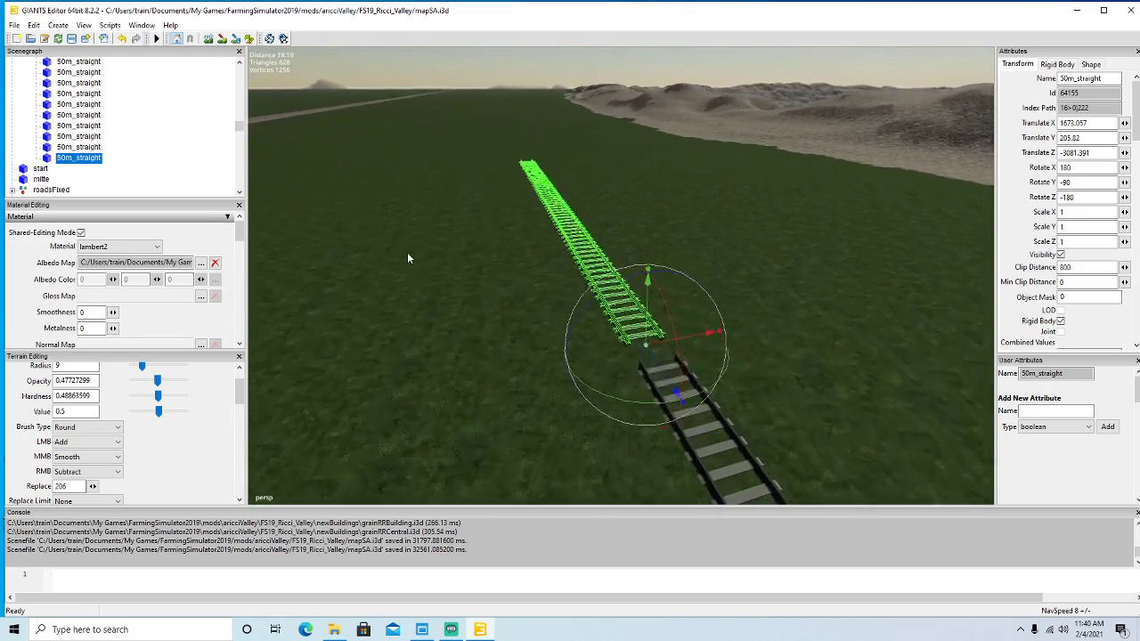
{"action": "left_click_drag", "start_coordinate": [559, 255], "coordinate": [626, 325]}
{"action": "scroll", "coordinate": [561, 347], "scroll_direction": "down", "scroll_amount": 5}
{"action": "left_click_drag", "start_coordinate": [561, 347], "coordinate": [534, 265], "text": "alt"}
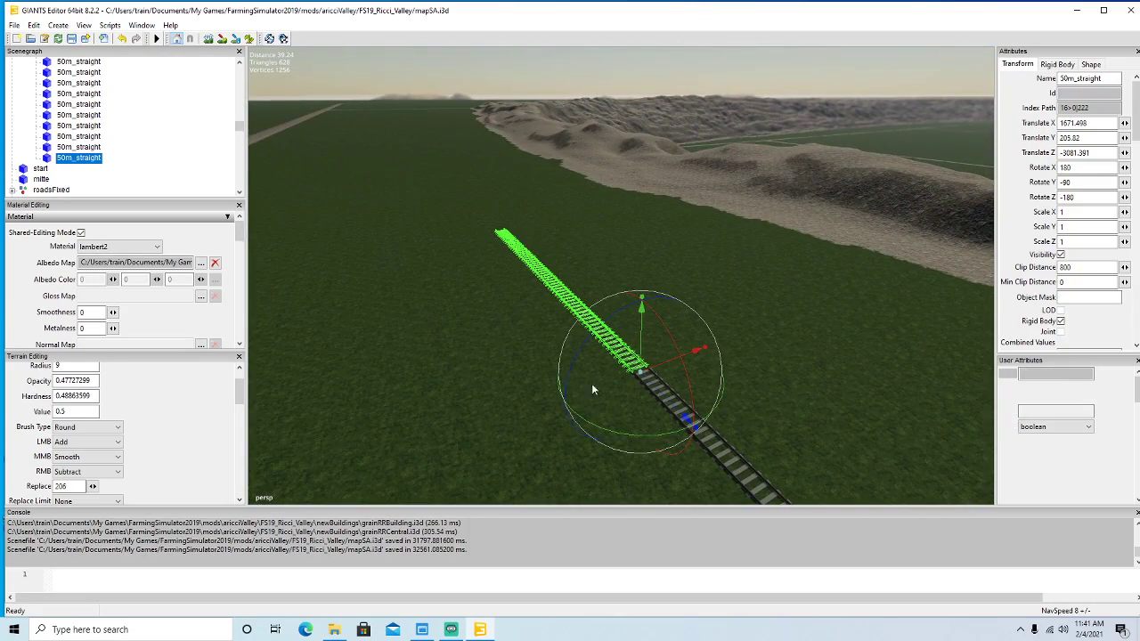
Duplicate the last track section and close the gap to the previous rails at Translate X about 1721.57.
{"action": "key", "text": "ctrl+d"}
{"action": "left_click_drag", "start_coordinate": [686, 411], "coordinate": [299, 127]}
{"action": "left_click_drag", "start_coordinate": [303, 191], "coordinate": [434, 260], "text": "alt"}
{"action": "scroll", "coordinate": [269, 159], "scroll_direction": "up", "scroll_amount": 7}
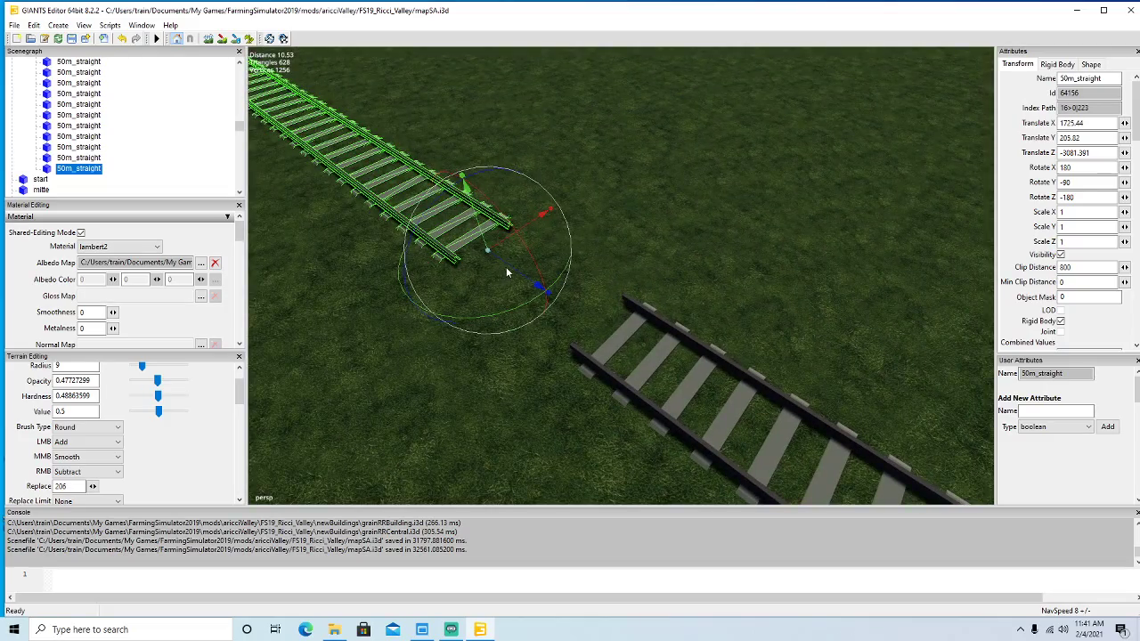
{"action": "left_click_drag", "start_coordinate": [510, 265], "coordinate": [586, 377]}
{"action": "scroll", "coordinate": [587, 377], "scroll_direction": "down", "scroll_amount": 7}
{"action": "scroll", "coordinate": [585, 381], "scroll_direction": "down", "scroll_amount": 1}
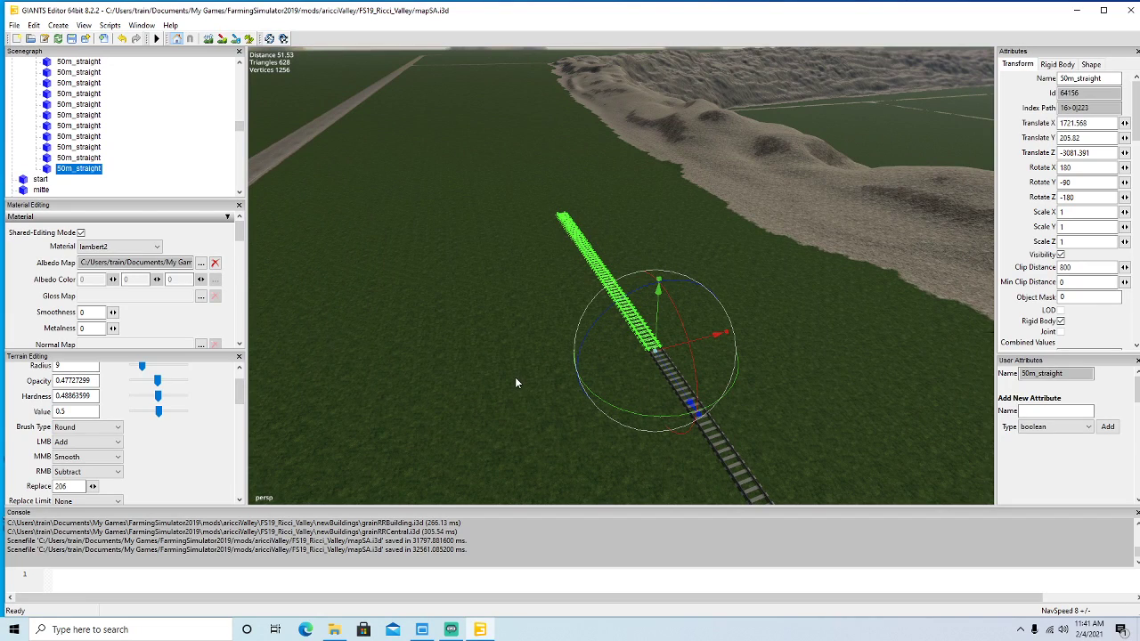
Duplicate the end 50m_straight and join the copy to the line at Translate X about 1771.54.
{"action": "key", "text": "ctrl+d"}
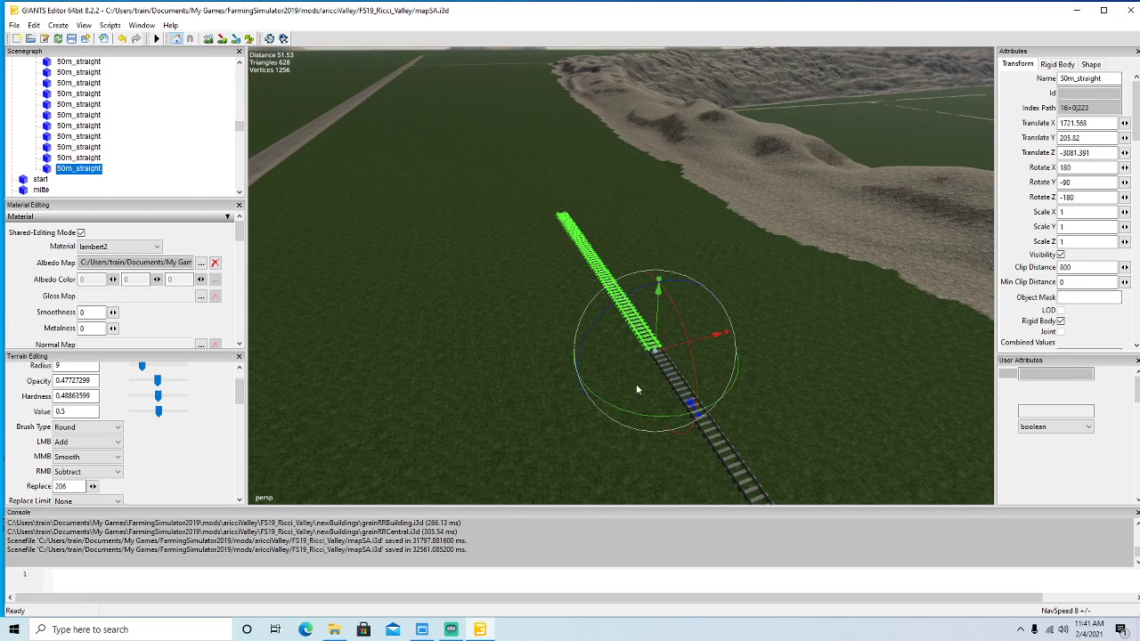
{"action": "left_click_drag", "start_coordinate": [675, 383], "coordinate": [408, 107]}
{"action": "left_click_drag", "start_coordinate": [397, 178], "coordinate": [461, 231], "text": "alt"}
{"action": "scroll", "coordinate": [385, 153], "scroll_direction": "up", "scroll_amount": 7}
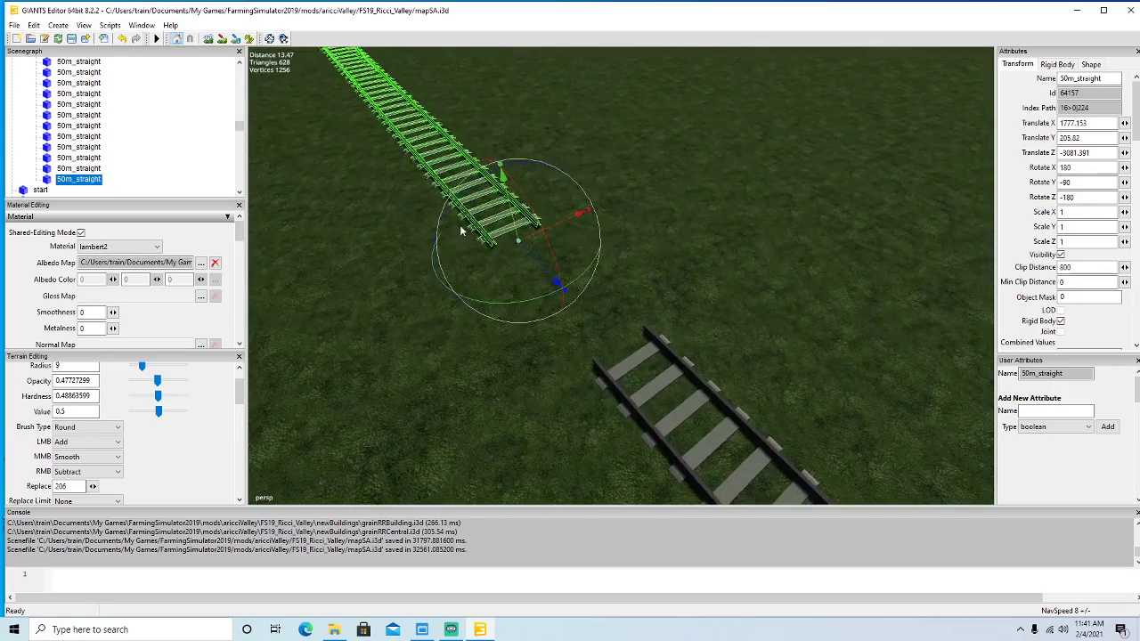
{"action": "left_click_drag", "start_coordinate": [557, 283], "coordinate": [692, 431]}
{"action": "scroll", "coordinate": [651, 416], "scroll_direction": "down", "scroll_amount": 8}
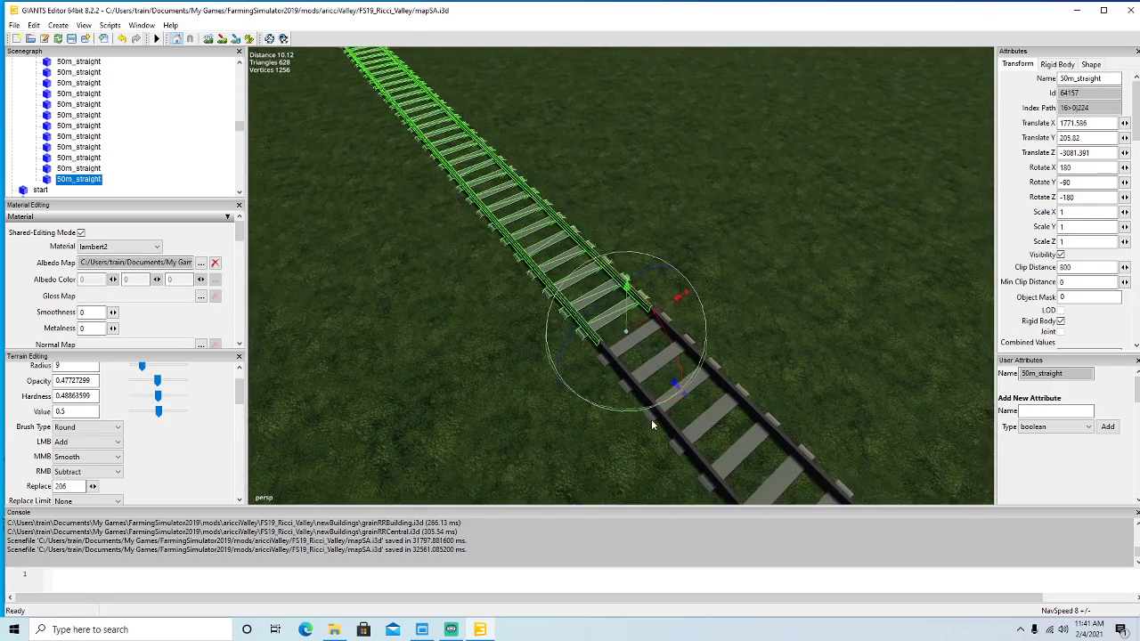
{"action": "scroll", "coordinate": [649, 402], "scroll_direction": "down", "scroll_amount": 2}
{"action": "left_click_drag", "start_coordinate": [646, 397], "coordinate": [630, 368], "text": "alt"}
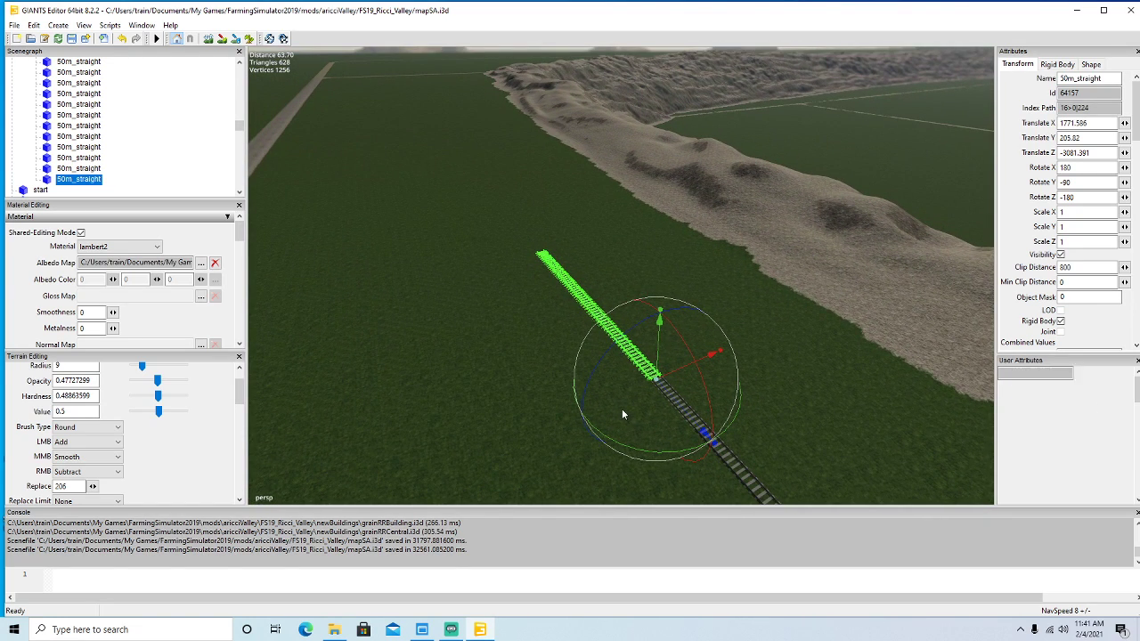
Duplicate the newest section and line the copy up with the rail end at Translate X about 1821.63.
{"action": "key", "text": "ctrl+d"}
{"action": "left_click_drag", "start_coordinate": [537, 290], "coordinate": [478, 280]}
{"action": "scroll", "coordinate": [390, 206], "scroll_direction": "up", "scroll_amount": 8}
{"action": "scroll", "coordinate": [397, 211], "scroll_direction": "up", "scroll_amount": 6}
{"action": "left_click_drag", "start_coordinate": [542, 245], "coordinate": [729, 395]}
{"action": "left_click_drag", "start_coordinate": [655, 395], "coordinate": [633, 345], "text": "alt"}
{"action": "scroll", "coordinate": [657, 392], "scroll_direction": "down", "scroll_amount": 6}
{"action": "scroll", "coordinate": [633, 345], "scroll_direction": "down", "scroll_amount": 3}
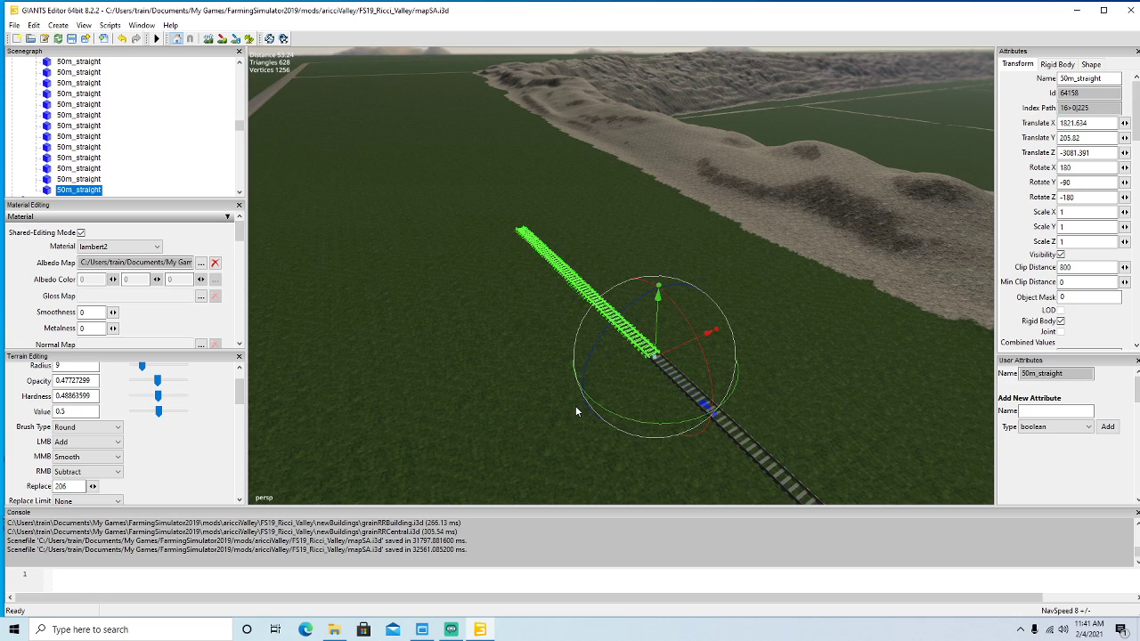
Duplicate the section at Translate X 1821.634 and fit the copy onto its open end.
{"action": "key", "text": "ctrl+d"}
{"action": "left_click_drag", "start_coordinate": [704, 404], "coordinate": [454, 275]}
{"action": "scroll", "coordinate": [364, 190], "scroll_direction": "up", "scroll_amount": 10}
{"action": "scroll", "coordinate": [453, 275], "scroll_direction": "up", "scroll_amount": 5}
{"action": "left_click_drag", "start_coordinate": [580, 297], "coordinate": [499, 313]}
{"action": "scroll", "coordinate": [610, 377], "scroll_direction": "down", "scroll_amount": 5}
{"action": "scroll", "coordinate": [572, 281], "scroll_direction": "down", "scroll_amount": 3}
Duplicate the last 50m_straight and place the copy directly after it at Translate X about 1921.75.
{"action": "key", "text": "ctrl+d"}
{"action": "left_click_drag", "start_coordinate": [718, 361], "coordinate": [500, 306]}
{"action": "scroll", "coordinate": [391, 184], "scroll_direction": "up", "scroll_amount": 3}
{"action": "scroll", "coordinate": [397, 207], "scroll_direction": "up", "scroll_amount": 7}
{"action": "left_click_drag", "start_coordinate": [282, 211], "coordinate": [453, 266]}
{"action": "scroll", "coordinate": [521, 357], "scroll_direction": "down", "scroll_amount": 7}
{"action": "right_click_drag", "start_coordinate": [452, 265], "coordinate": [454, 303]}
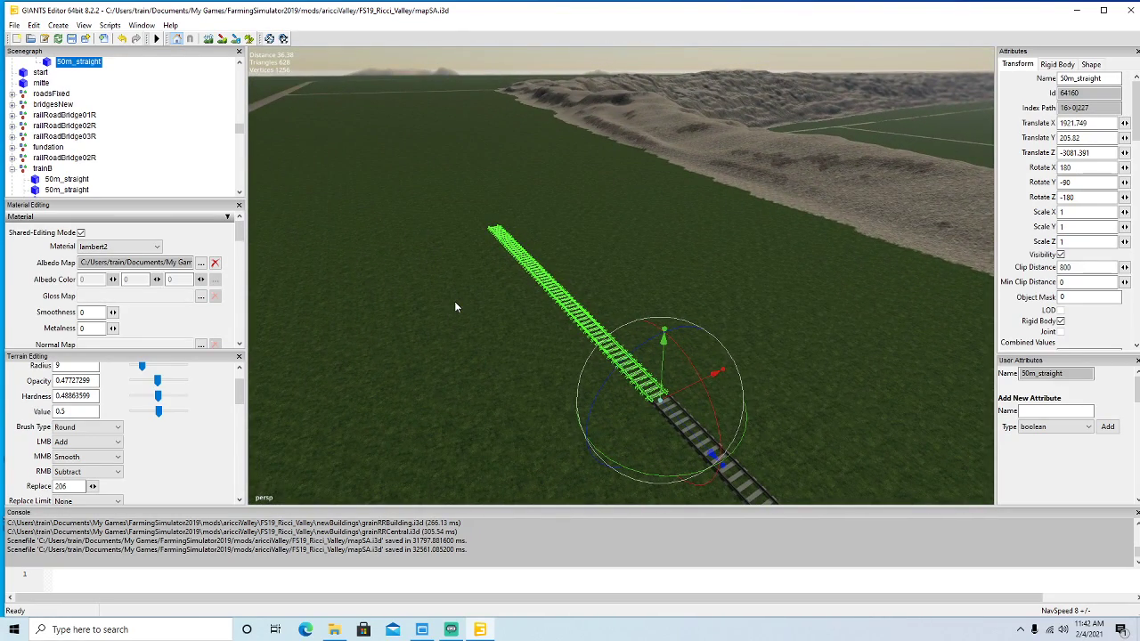
Duplicate the end 50m_straight section and join the copy to the rail line at Translate X about 1971.79.
{"action": "key", "text": "ctrl+d"}
{"action": "left_click_drag", "start_coordinate": [699, 446], "coordinate": [298, 149]}
{"action": "left_click_drag", "start_coordinate": [382, 280], "coordinate": [455, 309], "text": "alt"}
{"action": "scroll", "coordinate": [356, 242], "scroll_direction": "up", "scroll_amount": 10}
{"action": "scroll", "coordinate": [566, 299], "scroll_direction": "down", "scroll_amount": 4}
{"action": "scroll", "coordinate": [475, 264], "scroll_direction": "down", "scroll_amount": 2}
{"action": "left_click_drag", "start_coordinate": [489, 358], "coordinate": [472, 299], "text": "alt"}
{"action": "left_click_drag", "start_coordinate": [485, 258], "coordinate": [531, 262], "text": "alt"}
{"action": "right_click_drag", "start_coordinate": [530, 262], "coordinate": [452, 242]}
{"action": "left_click_drag", "start_coordinate": [438, 215], "coordinate": [484, 210], "text": "alt"}
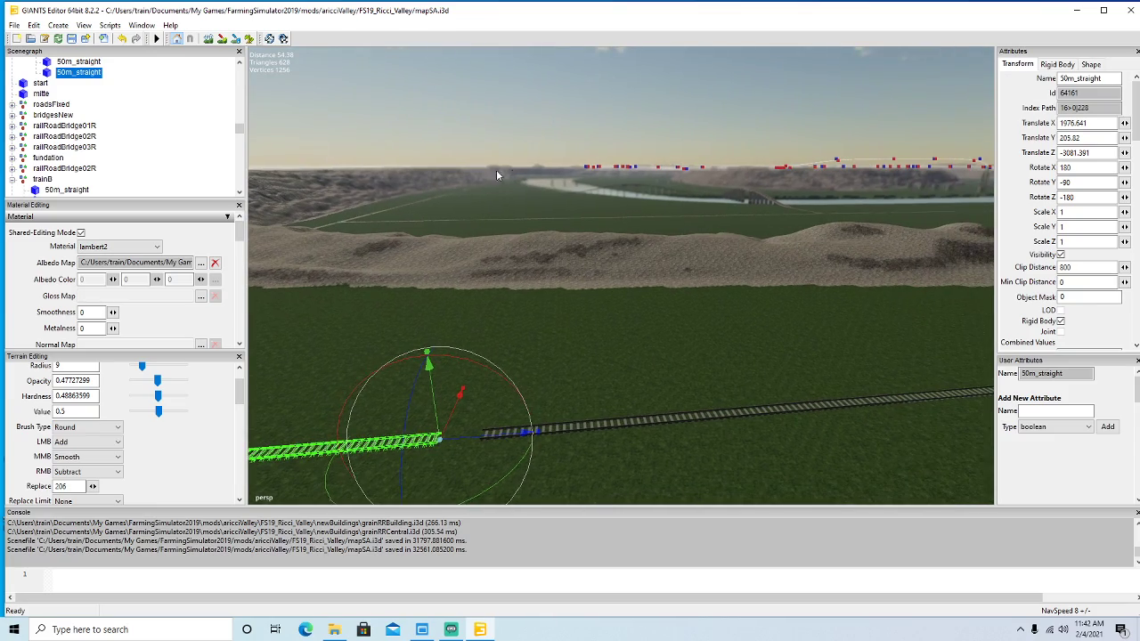
{"action": "left_click_drag", "start_coordinate": [748, 319], "coordinate": [668, 360], "text": "alt"}
{"action": "scroll", "coordinate": [722, 342], "scroll_direction": "up", "scroll_amount": 10}
{"action": "scroll", "coordinate": [654, 360], "scroll_direction": "up", "scroll_amount": 1}
{"action": "left_click_drag", "start_coordinate": [565, 254], "coordinate": [542, 318]}
{"action": "scroll", "coordinate": [621, 379], "scroll_direction": "down", "scroll_amount": 7}
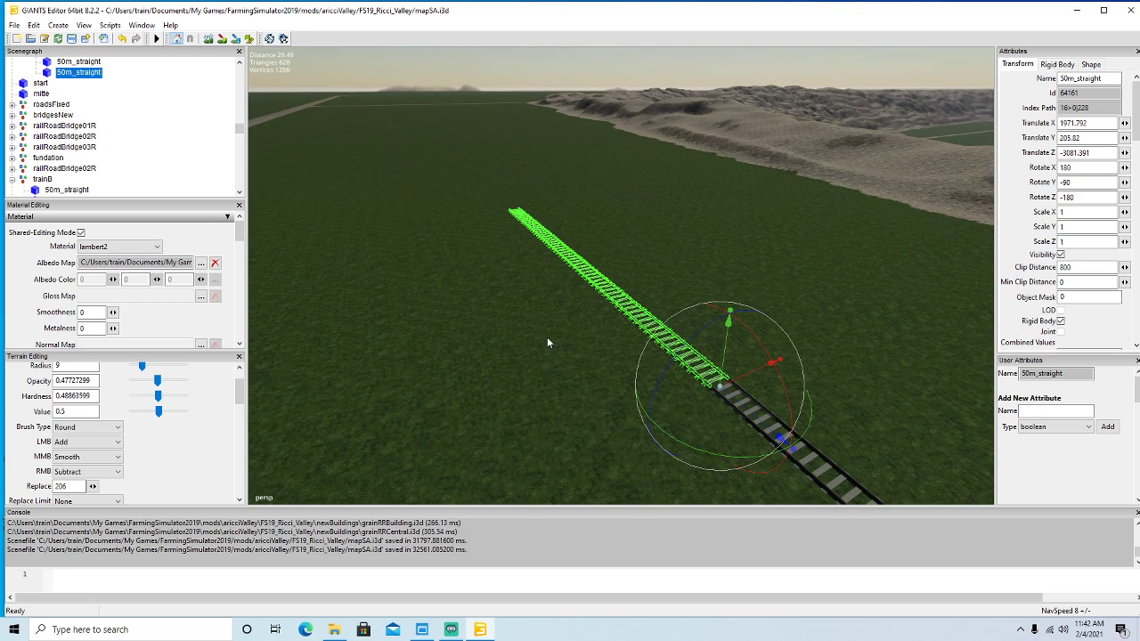
Duplicate the newest 50m_straight and butt the copy against the open rail end at Translate X about 2021.85.
{"action": "key", "text": "ctrl+d"}
{"action": "left_click_drag", "start_coordinate": [780, 437], "coordinate": [310, 101]}
{"action": "left_click_drag", "start_coordinate": [310, 102], "coordinate": [576, 274], "text": "alt"}
{"action": "scroll", "coordinate": [301, 123], "scroll_direction": "up", "scroll_amount": 10}
{"action": "scroll", "coordinate": [637, 363], "scroll_direction": "down", "scroll_amount": 6}
{"action": "scroll", "coordinate": [598, 320], "scroll_direction": "down", "scroll_amount": 6}
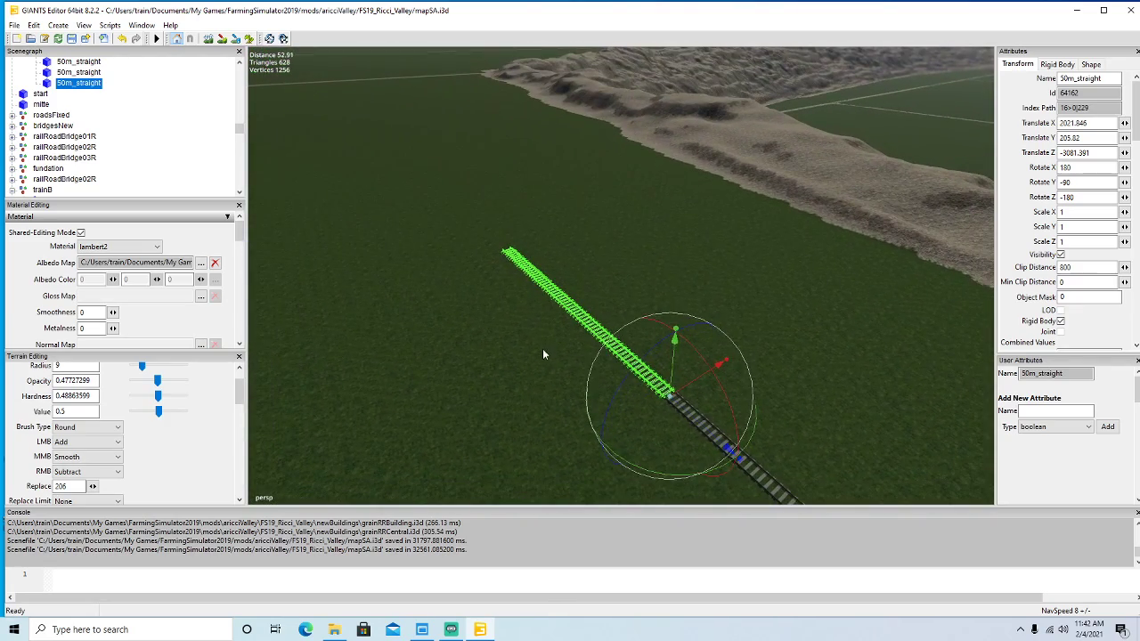
Add another copy of the last track section and line it up end to end at Translate X about 2071.88.
{"action": "key", "text": "ctrl+d"}
{"action": "left_click_drag", "start_coordinate": [723, 446], "coordinate": [468, 301]}
{"action": "scroll", "coordinate": [358, 237], "scroll_direction": "up", "scroll_amount": 4}
{"action": "scroll", "coordinate": [368, 246], "scroll_direction": "up", "scroll_amount": 7}
{"action": "left_click_drag", "start_coordinate": [529, 273], "coordinate": [709, 382]}
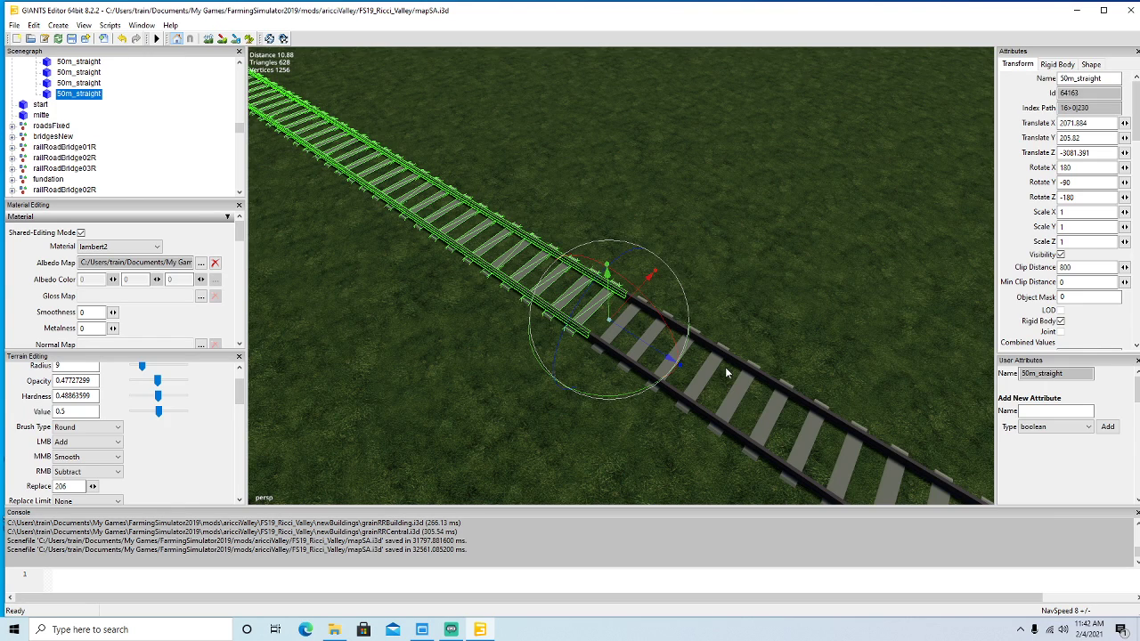
{"action": "left_click_drag", "start_coordinate": [572, 393], "coordinate": [494, 369], "text": "alt"}
{"action": "scroll", "coordinate": [493, 370], "scroll_direction": "down", "scroll_amount": 4}
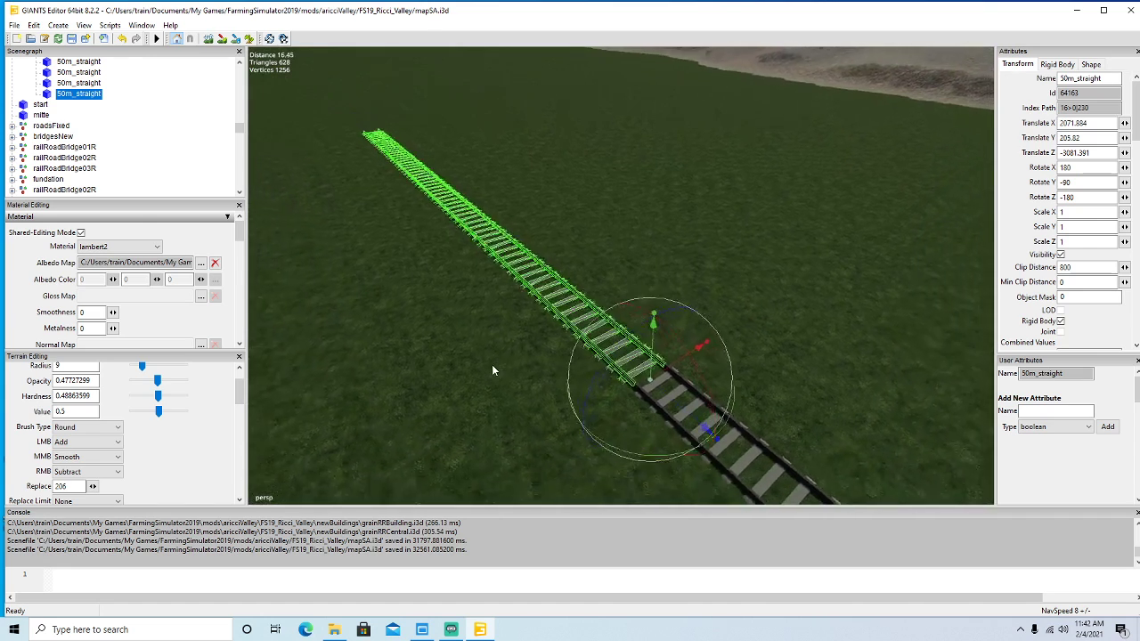
{"action": "scroll", "coordinate": [490, 369], "scroll_direction": "down", "scroll_amount": 2}
Duplicate the end track section and close the gap to the line at Translate X about 2121.90.
{"action": "key", "text": "ctrl+d"}
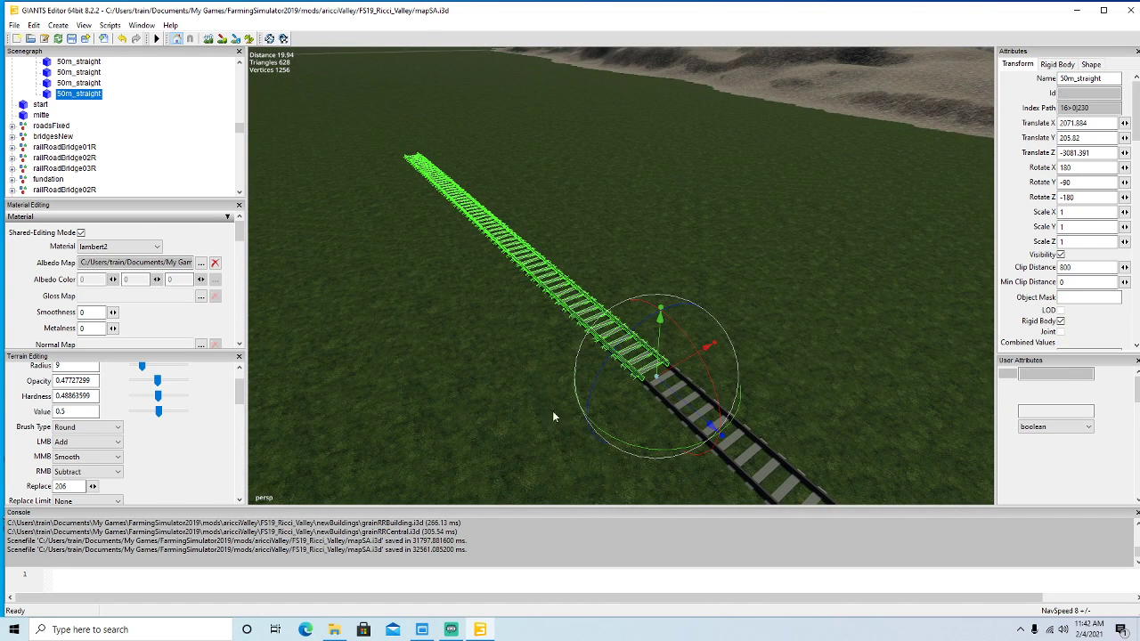
{"action": "left_click_drag", "start_coordinate": [692, 410], "coordinate": [153, 51]}
{"action": "left_click_drag", "start_coordinate": [356, 225], "coordinate": [376, 248], "text": "alt"}
{"action": "scroll", "coordinate": [277, 158], "scroll_direction": "up", "scroll_amount": 3}
{"action": "scroll", "coordinate": [276, 157], "scroll_direction": "up", "scroll_amount": 3}
{"action": "left_click_drag", "start_coordinate": [686, 386], "coordinate": [566, 353]}
{"action": "scroll", "coordinate": [463, 307], "scroll_direction": "up", "scroll_amount": 3}
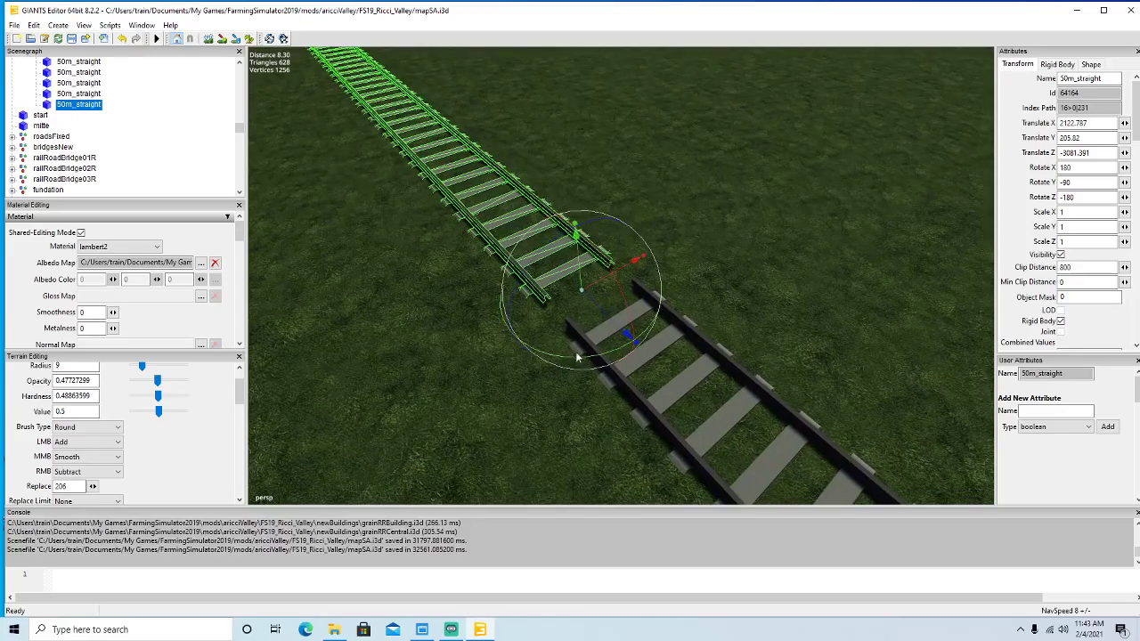
{"action": "left_click_drag", "start_coordinate": [615, 324], "coordinate": [644, 353]}
{"action": "scroll", "coordinate": [532, 388], "scroll_direction": "down", "scroll_amount": 3}
{"action": "left_click_drag", "start_coordinate": [532, 388], "coordinate": [514, 339], "text": "alt"}
{"action": "scroll", "coordinate": [514, 339], "scroll_direction": "down", "scroll_amount": 2}
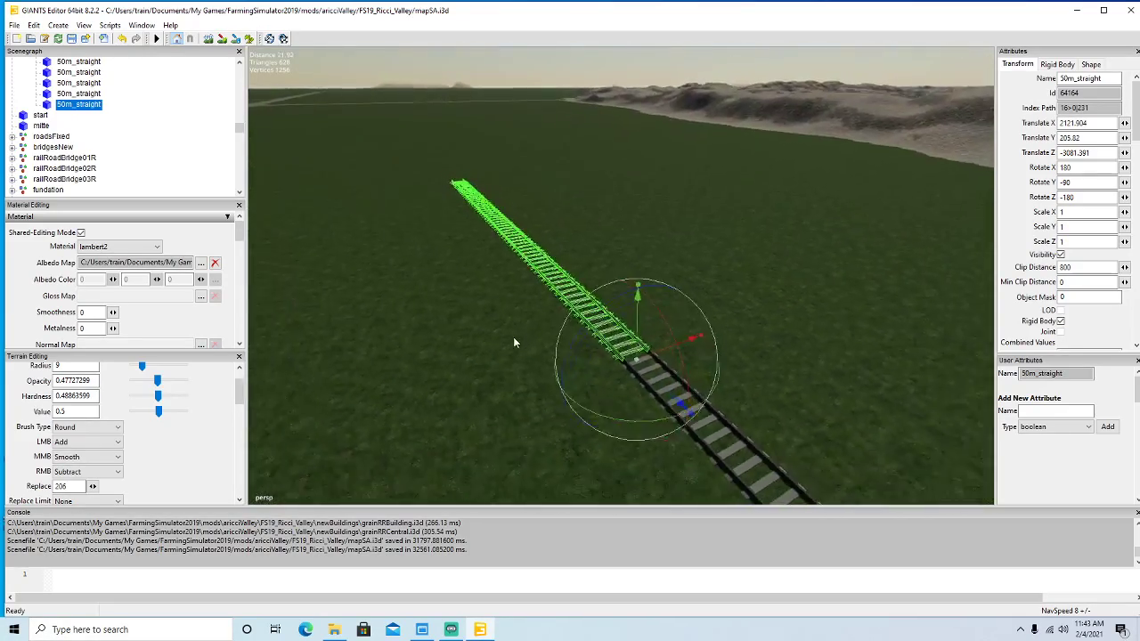
{"action": "scroll", "coordinate": [514, 342], "scroll_direction": "down", "scroll_amount": 2}
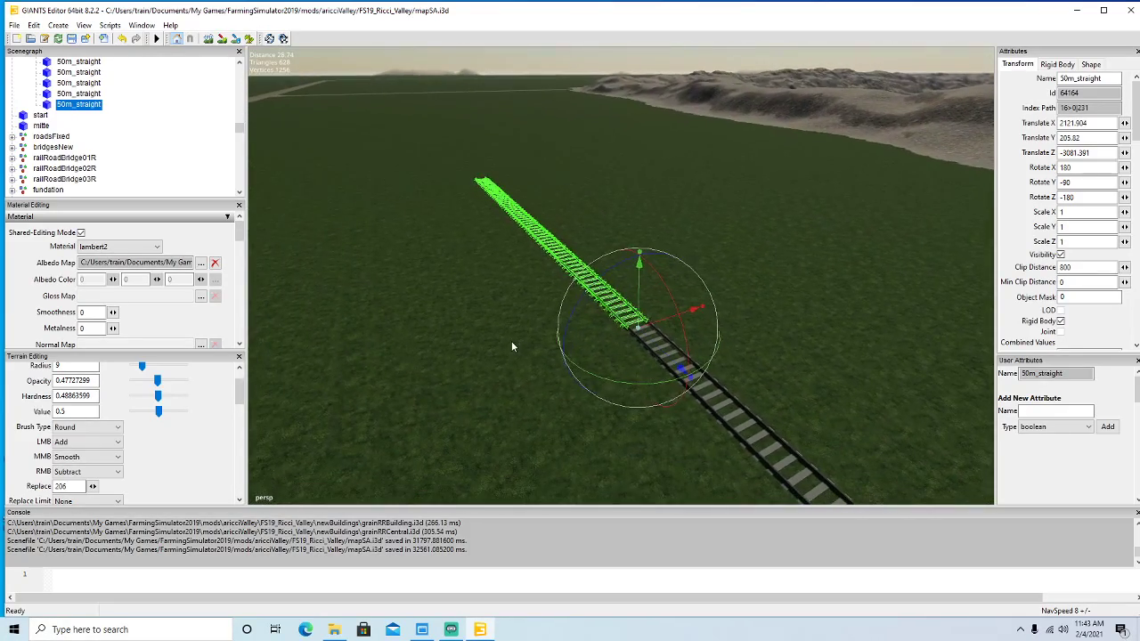
Duplicate the last 50m_straight and place the copy directly after it at Translate X about 2171.93.
{"action": "key", "text": "ctrl+d"}
{"action": "left_click_drag", "start_coordinate": [678, 366], "coordinate": [165, 76]}
{"action": "left_click_drag", "start_coordinate": [357, 245], "coordinate": [535, 390], "text": "alt"}
{"action": "scroll", "coordinate": [326, 198], "scroll_direction": "down", "scroll_amount": 2}
{"action": "scroll", "coordinate": [325, 196], "scroll_direction": "up", "scroll_amount": 12}
{"action": "scroll", "coordinate": [583, 421], "scroll_direction": "down", "scroll_amount": 6}
{"action": "scroll", "coordinate": [583, 422], "scroll_direction": "down", "scroll_amount": 5}
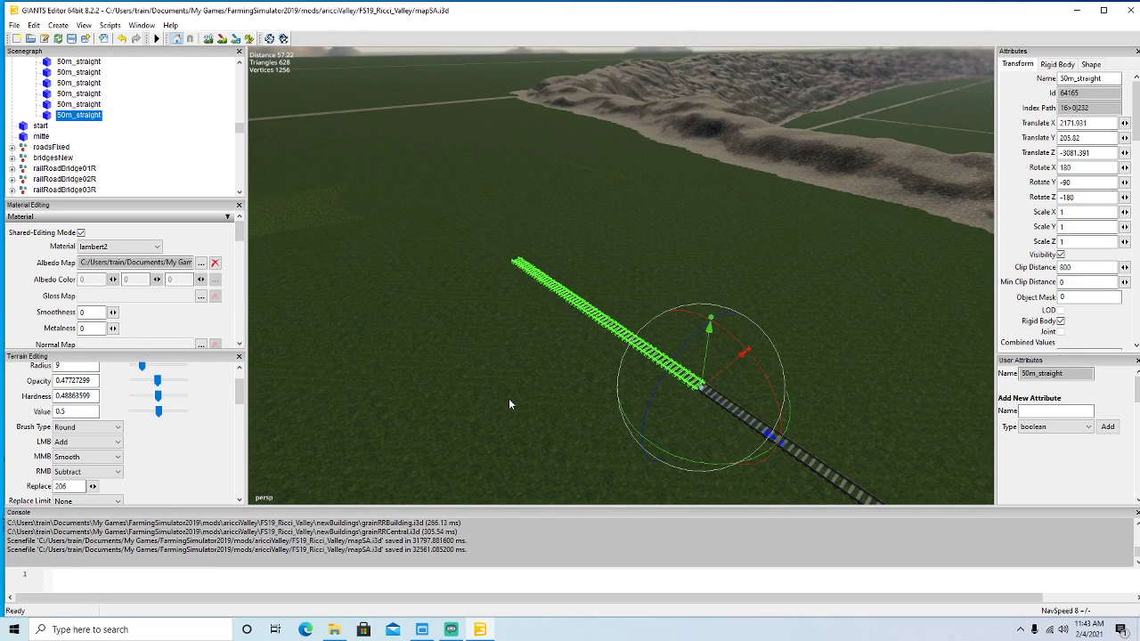
Duplicate the newest section and fit the copy onto its open end at Translate X about 2221.88.
{"action": "key", "text": "ctrl+d"}
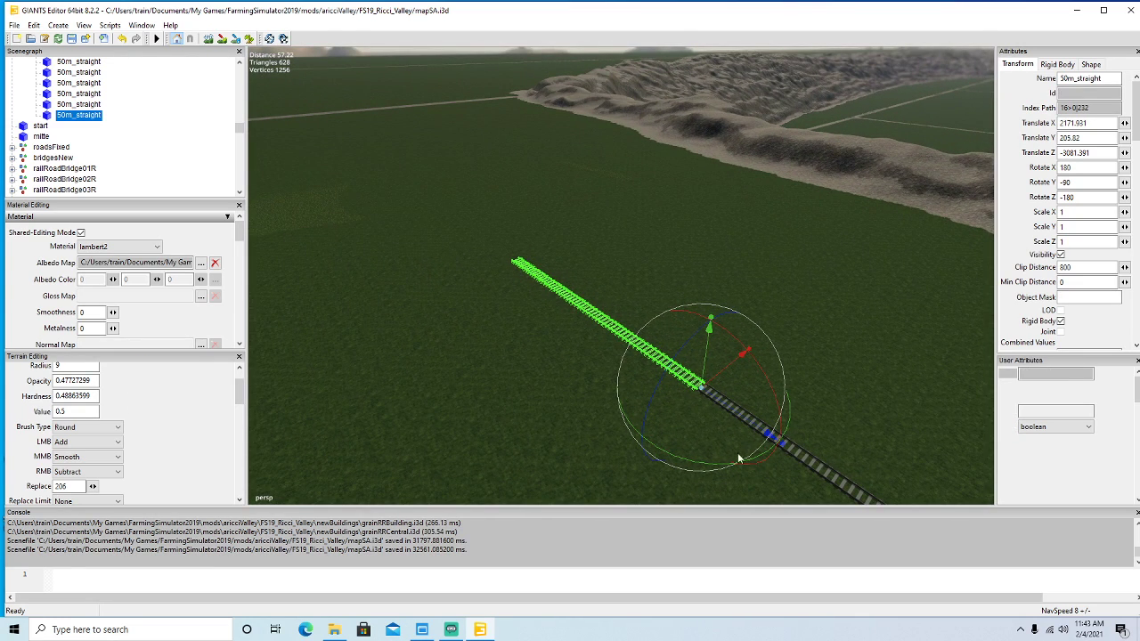
{"action": "left_click_drag", "start_coordinate": [770, 437], "coordinate": [483, 349]}
{"action": "scroll", "coordinate": [390, 273], "scroll_direction": "up", "scroll_amount": 5}
{"action": "scroll", "coordinate": [405, 281], "scroll_direction": "up", "scroll_amount": 10}
{"action": "left_click_drag", "start_coordinate": [563, 343], "coordinate": [537, 372]}
{"action": "scroll", "coordinate": [587, 409], "scroll_direction": "down", "scroll_amount": 3}
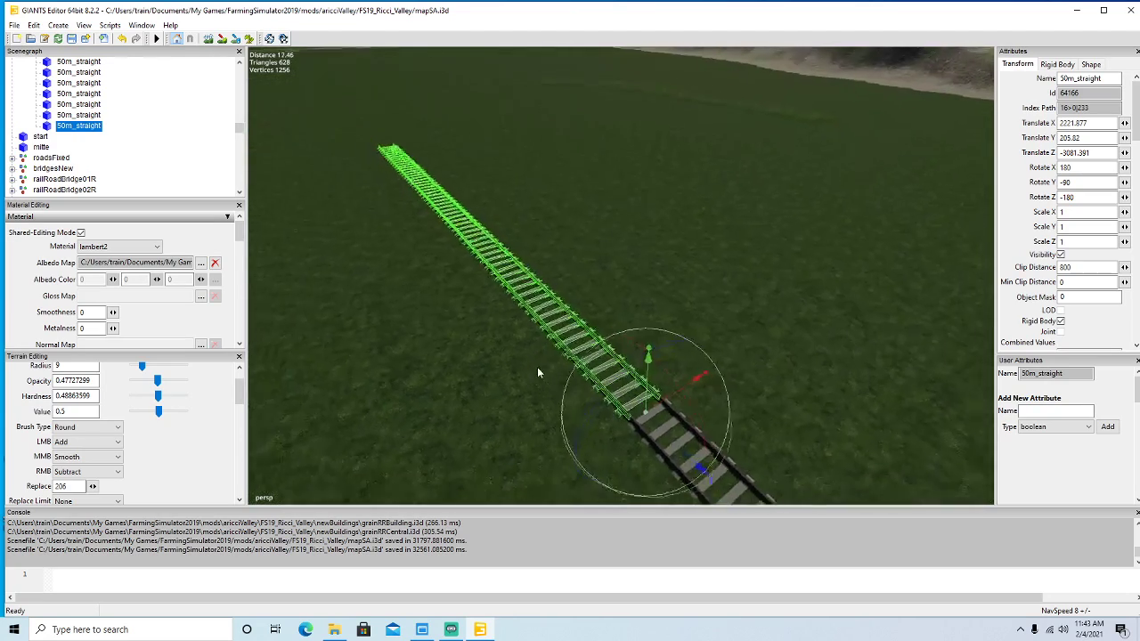
{"action": "scroll", "coordinate": [537, 367], "scroll_direction": "down", "scroll_amount": 5}
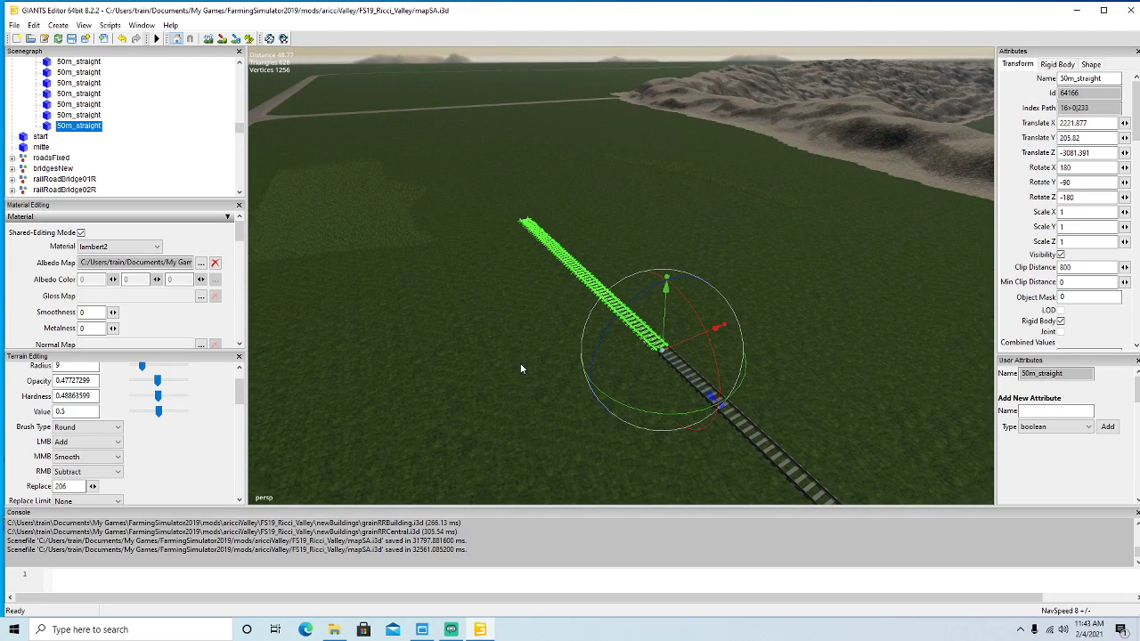
Extend the line with a further 50m_straight copy joined at Translate X about 2271.93.
{"action": "key", "text": "ctrl+d"}
{"action": "left_click_drag", "start_coordinate": [712, 397], "coordinate": [364, 199]}
{"action": "left_click_drag", "start_coordinate": [364, 198], "coordinate": [472, 299], "text": "alt"}
{"action": "scroll", "coordinate": [329, 203], "scroll_direction": "up", "scroll_amount": 3}
{"action": "scroll", "coordinate": [329, 203], "scroll_direction": "up", "scroll_amount": 8}
{"action": "left_click_drag", "start_coordinate": [627, 341], "coordinate": [742, 402]}
{"action": "left_click_drag", "start_coordinate": [645, 417], "coordinate": [581, 352], "text": "alt"}
{"action": "scroll", "coordinate": [582, 365], "scroll_direction": "down", "scroll_amount": 6}
{"action": "scroll", "coordinate": [576, 358], "scroll_direction": "down", "scroll_amount": 2}
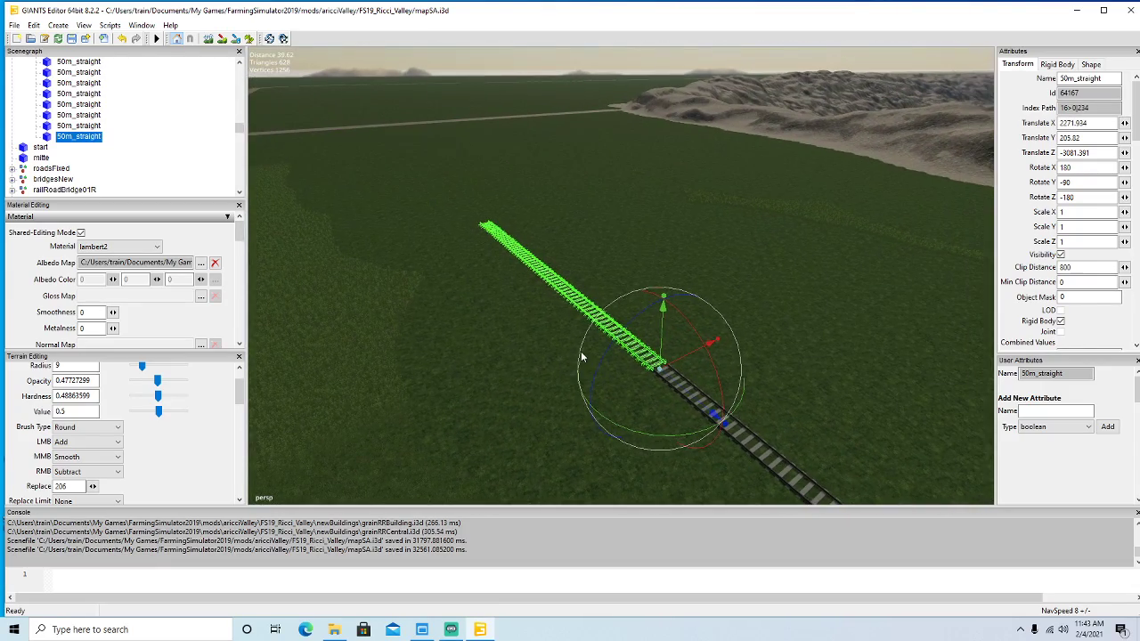
{"action": "left_click_drag", "start_coordinate": [437, 374], "coordinate": [531, 400], "text": "alt"}
{"action": "right_click_drag", "start_coordinate": [531, 405], "coordinate": [473, 361]}
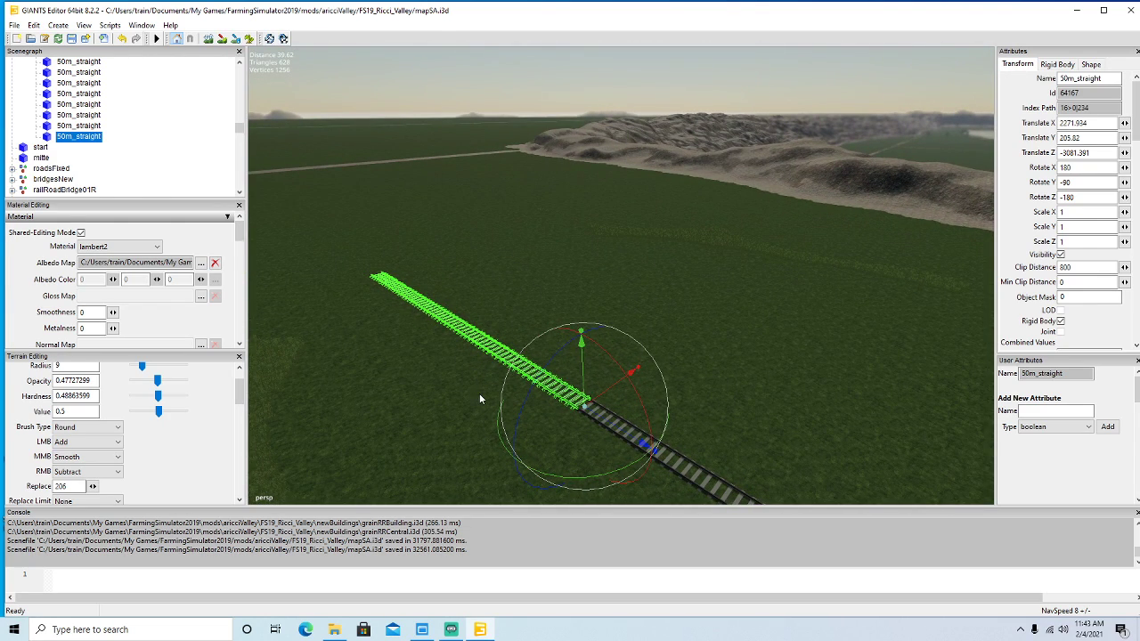
Duplicate the end section and align the copy with the rail ends at Translate X about 2321.99.
{"action": "key", "text": "ctrl+d"}
{"action": "left_click_drag", "start_coordinate": [611, 426], "coordinate": [226, 249]}
{"action": "left_click_drag", "start_coordinate": [383, 382], "coordinate": [475, 412], "text": "alt"}
{"action": "scroll", "coordinate": [306, 317], "scroll_direction": "up", "scroll_amount": 4}
{"action": "scroll", "coordinate": [327, 323], "scroll_direction": "up", "scroll_amount": 4}
{"action": "left_click_drag", "start_coordinate": [566, 329], "coordinate": [446, 363]}
{"action": "scroll", "coordinate": [411, 348], "scroll_direction": "up", "scroll_amount": 4}
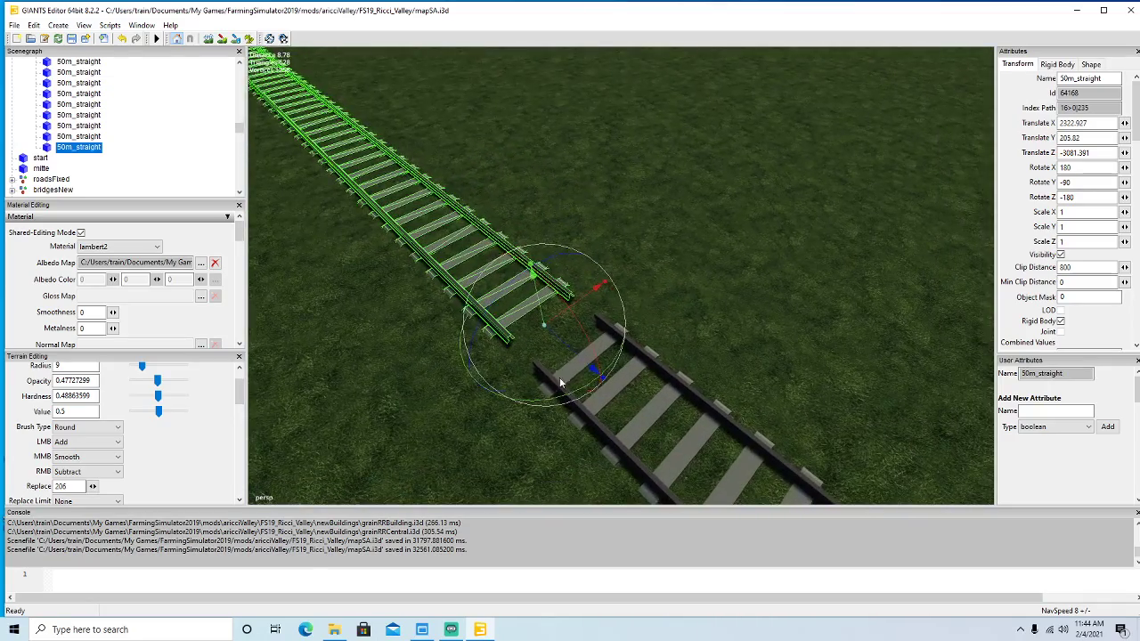
{"action": "left_click_drag", "start_coordinate": [586, 367], "coordinate": [628, 401]}
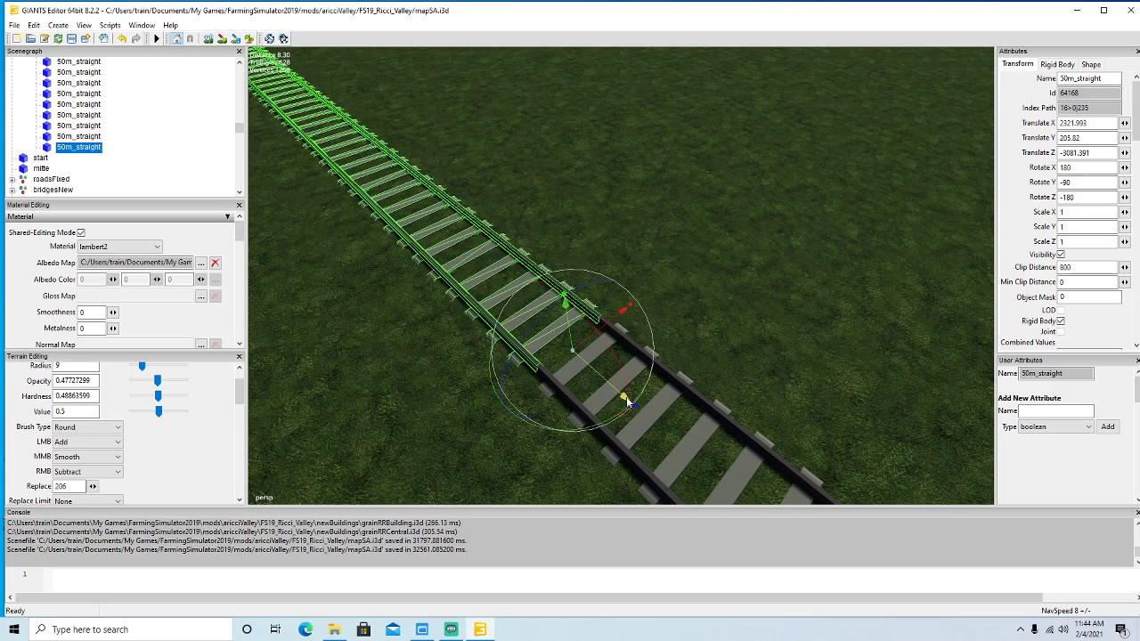
{"action": "scroll", "coordinate": [574, 429], "scroll_direction": "down", "scroll_amount": 6}
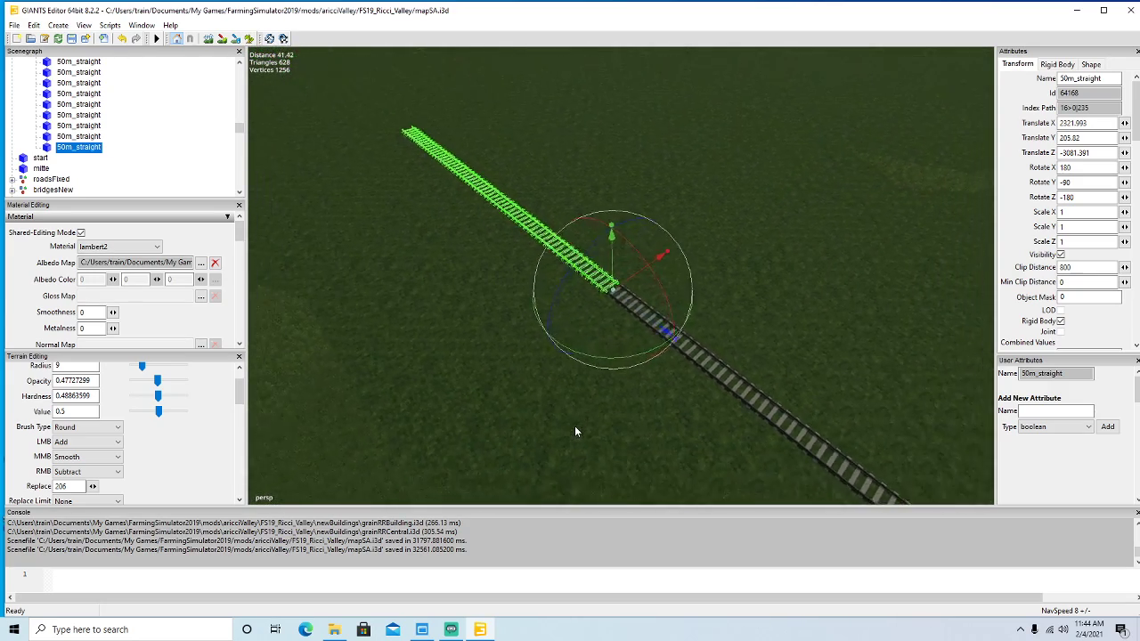
{"action": "middle_click_drag", "start_coordinate": [575, 431], "coordinate": [541, 400]}
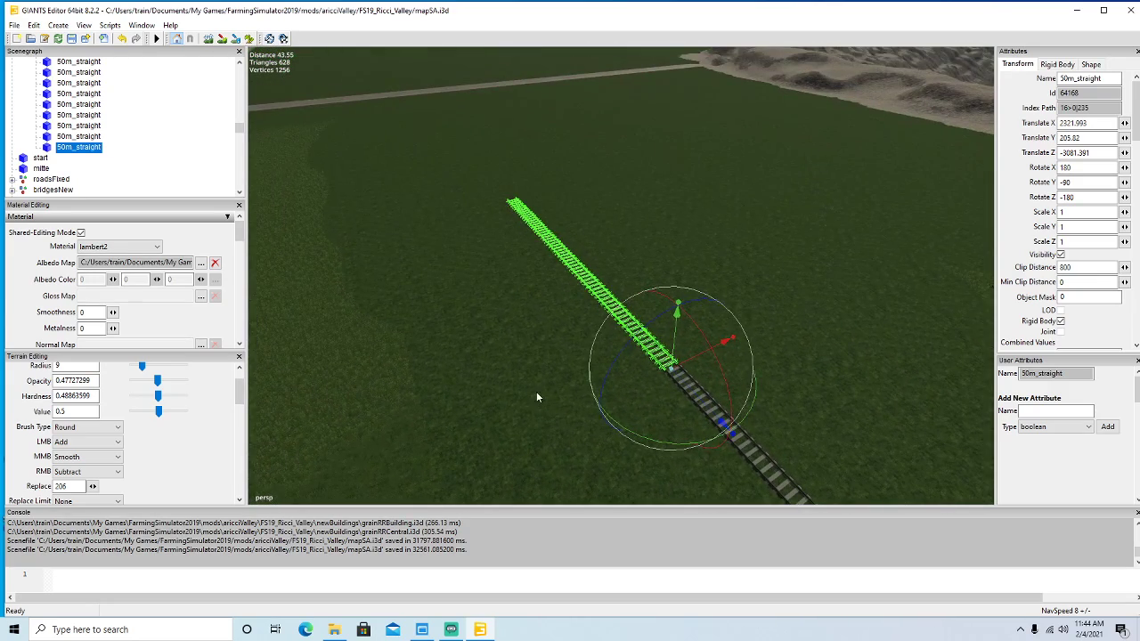
Duplicate the last 50m_straight and slide the copy against the line's end at Translate X 2372.
{"action": "key", "text": "ctrl+d"}
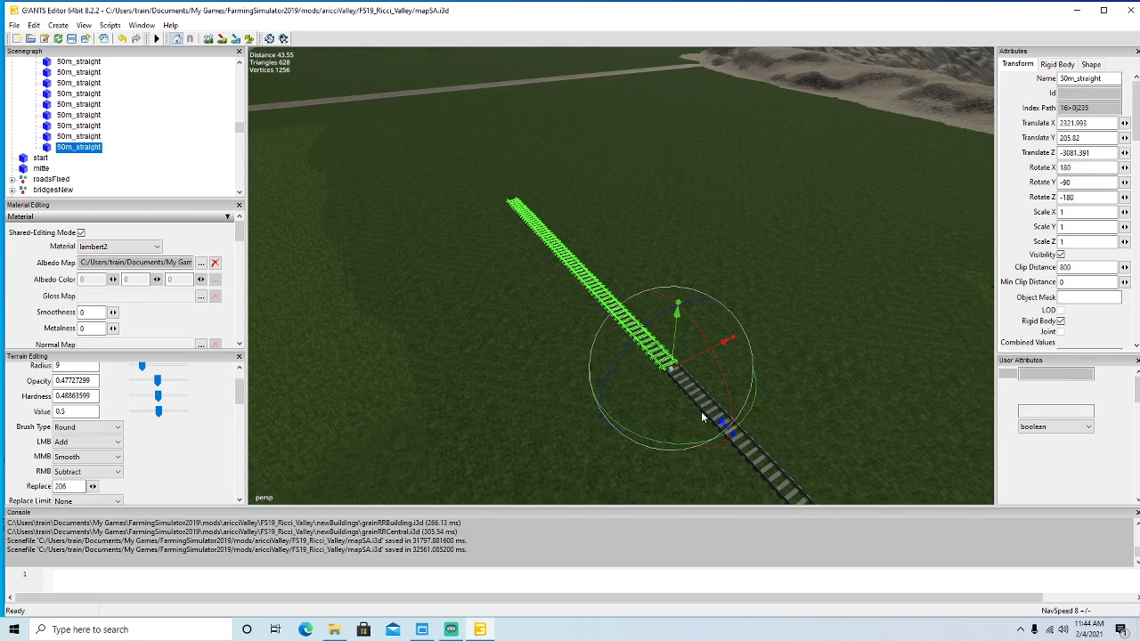
{"action": "left_click_drag", "start_coordinate": [721, 422], "coordinate": [337, 170]}
{"action": "left_click_drag", "start_coordinate": [401, 287], "coordinate": [470, 339], "text": "alt"}
{"action": "scroll", "coordinate": [371, 252], "scroll_direction": "up", "scroll_amount": 7}
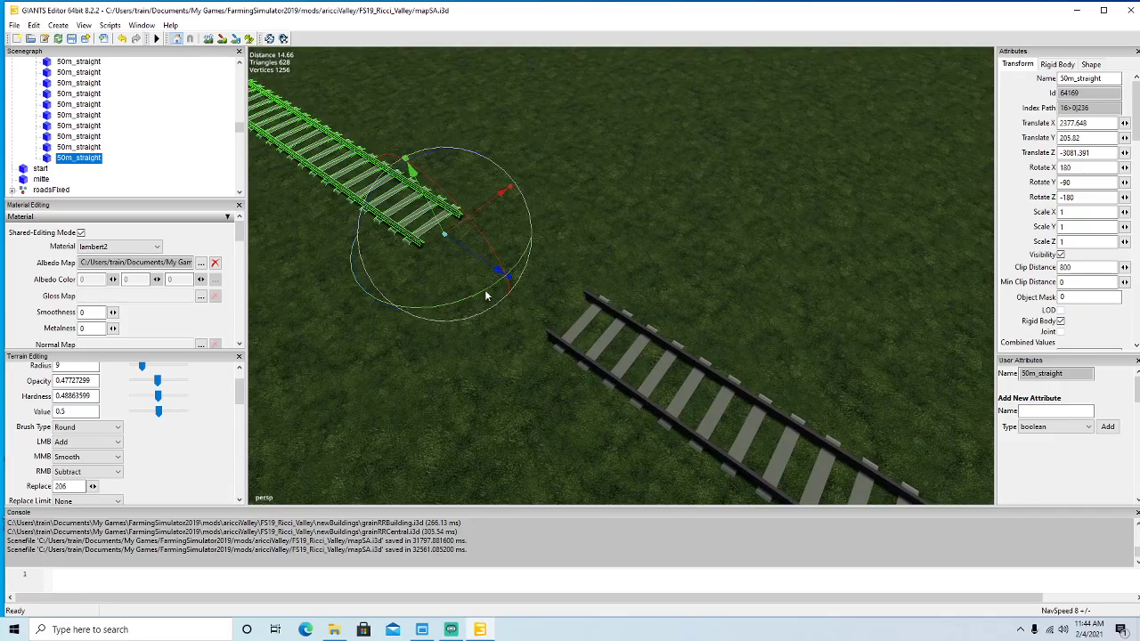
{"action": "left_click_drag", "start_coordinate": [489, 267], "coordinate": [655, 381]}
{"action": "left_click_drag", "start_coordinate": [639, 382], "coordinate": [600, 340], "text": "alt"}
{"action": "scroll", "coordinate": [620, 385], "scroll_direction": "down", "scroll_amount": 1}
{"action": "scroll", "coordinate": [621, 385], "scroll_direction": "down", "scroll_amount": 6}
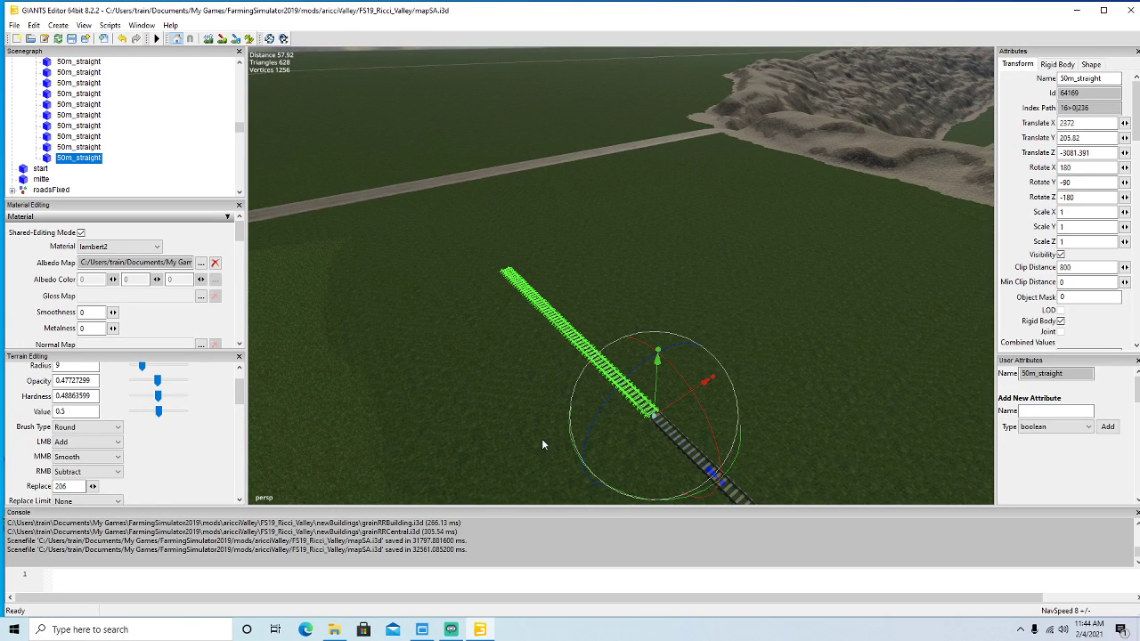
Duplicate the newest track section and join the copy to the line at Translate X about 2422.09.
{"action": "key", "text": "ctrl+d"}
{"action": "left_click_drag", "start_coordinate": [687, 453], "coordinate": [418, 313]}
{"action": "scroll", "coordinate": [326, 273], "scroll_direction": "up", "scroll_amount": 4}
{"action": "scroll", "coordinate": [348, 282], "scroll_direction": "up", "scroll_amount": 5}
{"action": "scroll", "coordinate": [419, 314], "scroll_direction": "up", "scroll_amount": 3}
{"action": "left_click_drag", "start_coordinate": [520, 285], "coordinate": [599, 363]}
{"action": "scroll", "coordinate": [588, 397], "scroll_direction": "down", "scroll_amount": 4}
{"action": "scroll", "coordinate": [573, 359], "scroll_direction": "down", "scroll_amount": 6}
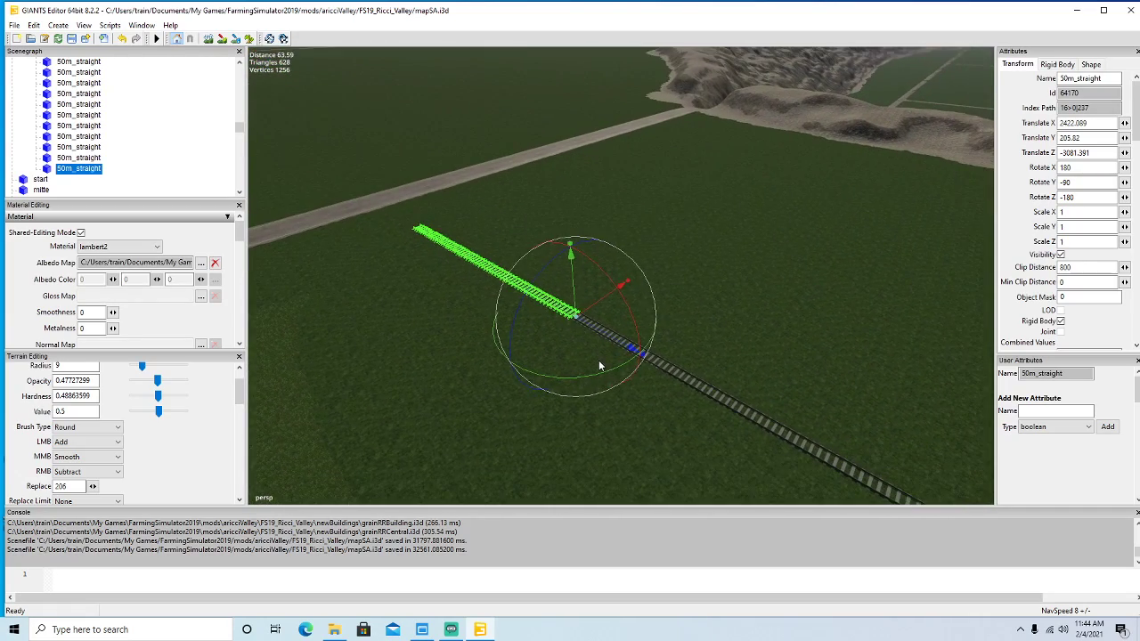
Duplicate the end section and lay the copy across the road, joined at Translate X about 2472.18.
{"action": "key", "text": "ctrl+d"}
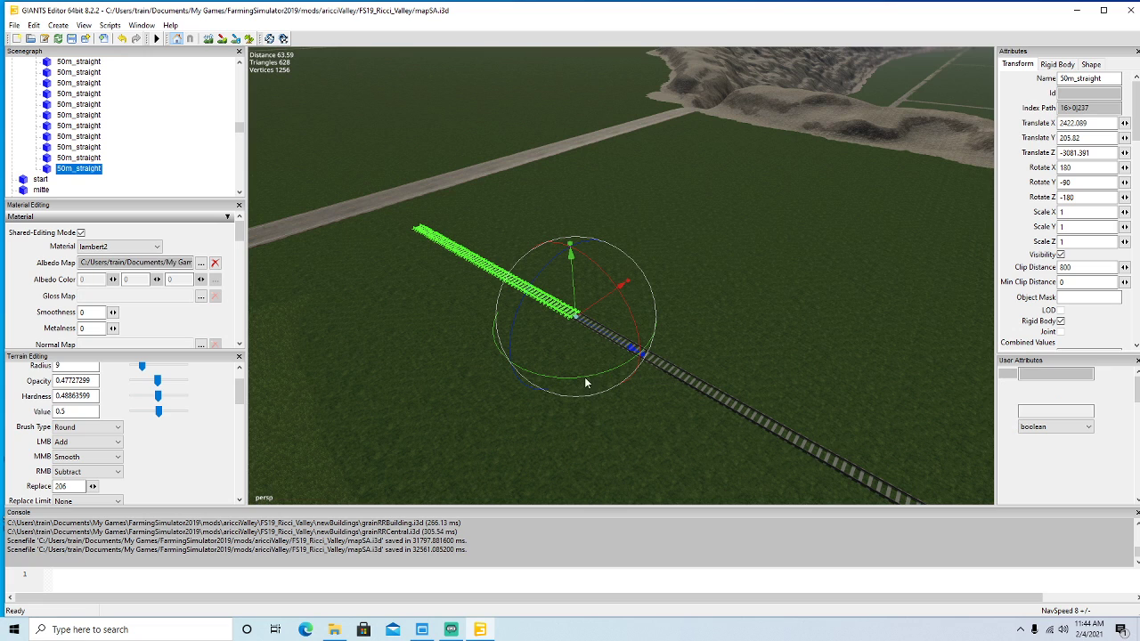
{"action": "left_click_drag", "start_coordinate": [631, 348], "coordinate": [311, 221]}
{"action": "left_click_drag", "start_coordinate": [357, 267], "coordinate": [286, 242], "text": "alt"}
{"action": "scroll", "coordinate": [280, 229], "scroll_direction": "up", "scroll_amount": 3}
{"action": "scroll", "coordinate": [273, 232], "scroll_direction": "up", "scroll_amount": 5}
{"action": "scroll", "coordinate": [286, 243], "scroll_direction": "up", "scroll_amount": 4}
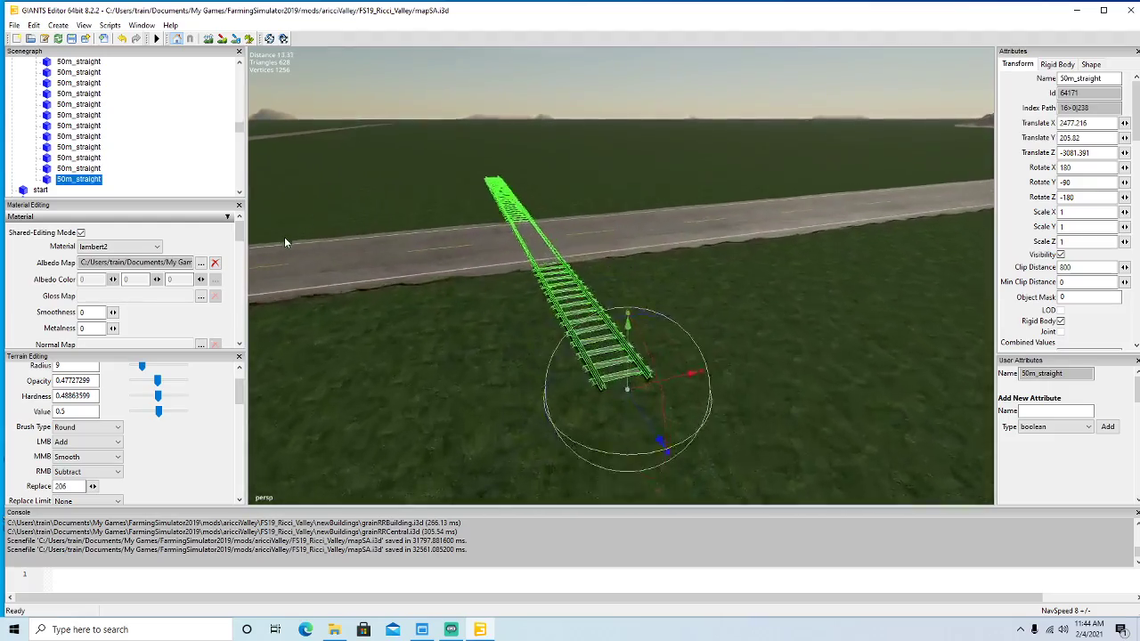
{"action": "left_click_drag", "start_coordinate": [459, 253], "coordinate": [552, 326]}
{"action": "scroll", "coordinate": [585, 399], "scroll_direction": "down", "scroll_amount": 8}
{"action": "scroll", "coordinate": [610, 316], "scroll_direction": "down", "scroll_amount": 5}
{"action": "scroll", "coordinate": [609, 316], "scroll_direction": "down", "scroll_amount": 2}
{"action": "scroll", "coordinate": [554, 325], "scroll_direction": "down", "scroll_amount": 4}
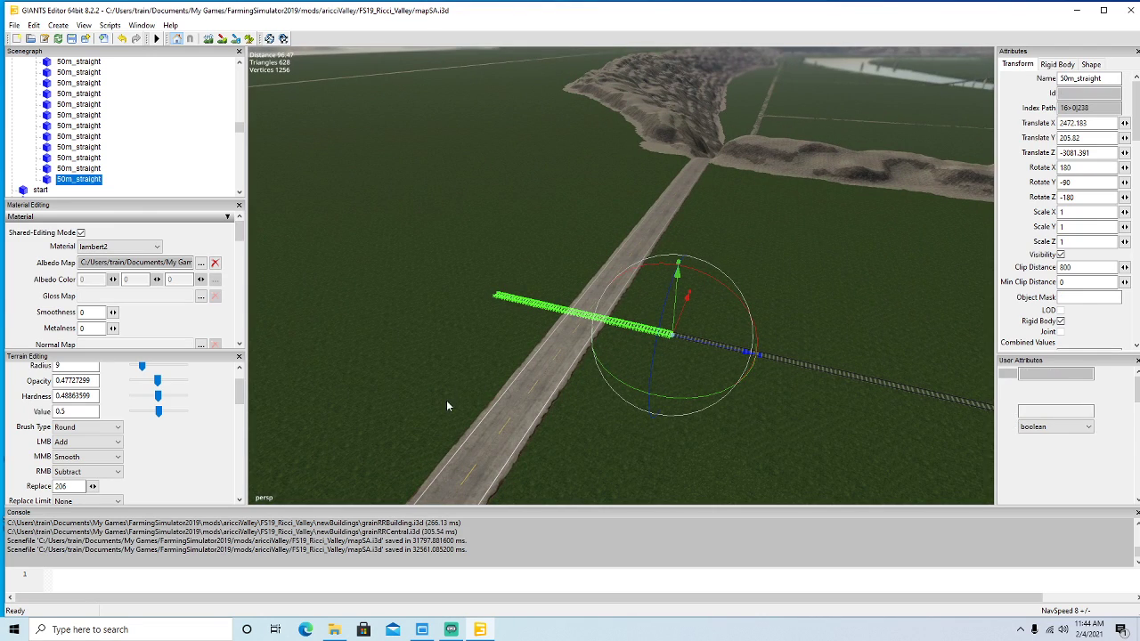
Duplicate the section crossing the road and set the copy's Rotate Y to 0.
{"action": "key", "text": "ctrl+d"}
{"action": "left_click_drag", "start_coordinate": [699, 402], "coordinate": [544, 346]}
{"action": "left_click", "coordinate": [1082, 181]}
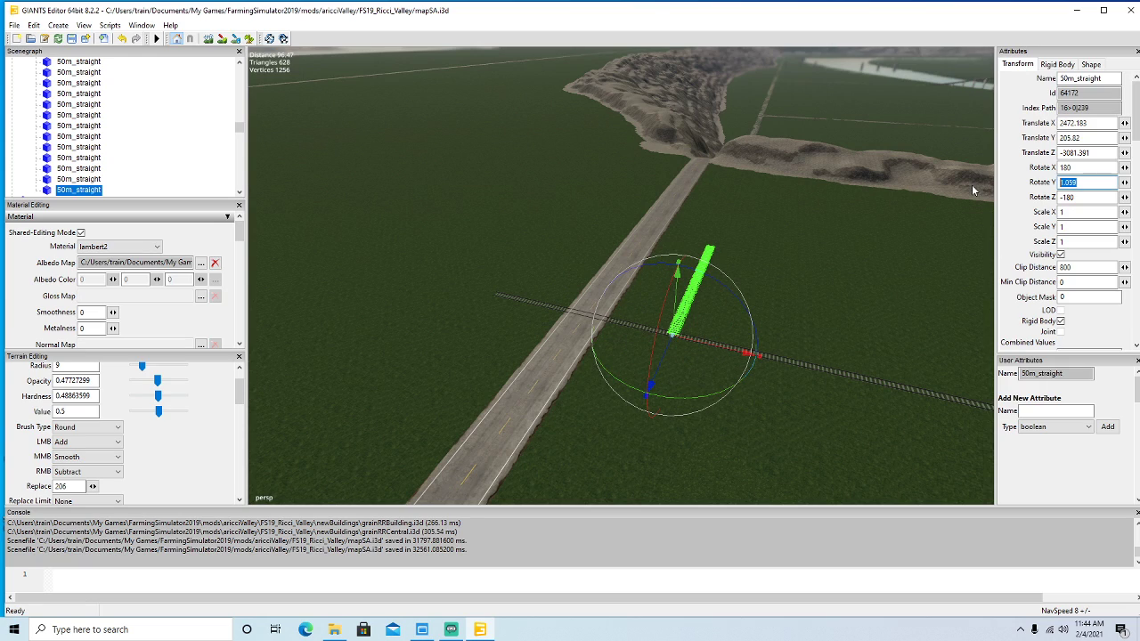
{"action": "type", "text": "0"}
Move the rotated track copy off the line to about Translate X 2870.97, Translate Z -2131.69, beside the rocky ridge.
{"action": "left_click_drag", "start_coordinate": [745, 353], "coordinate": [380, 287]}
{"action": "left_click_drag", "start_coordinate": [286, 264], "coordinate": [721, 2]}
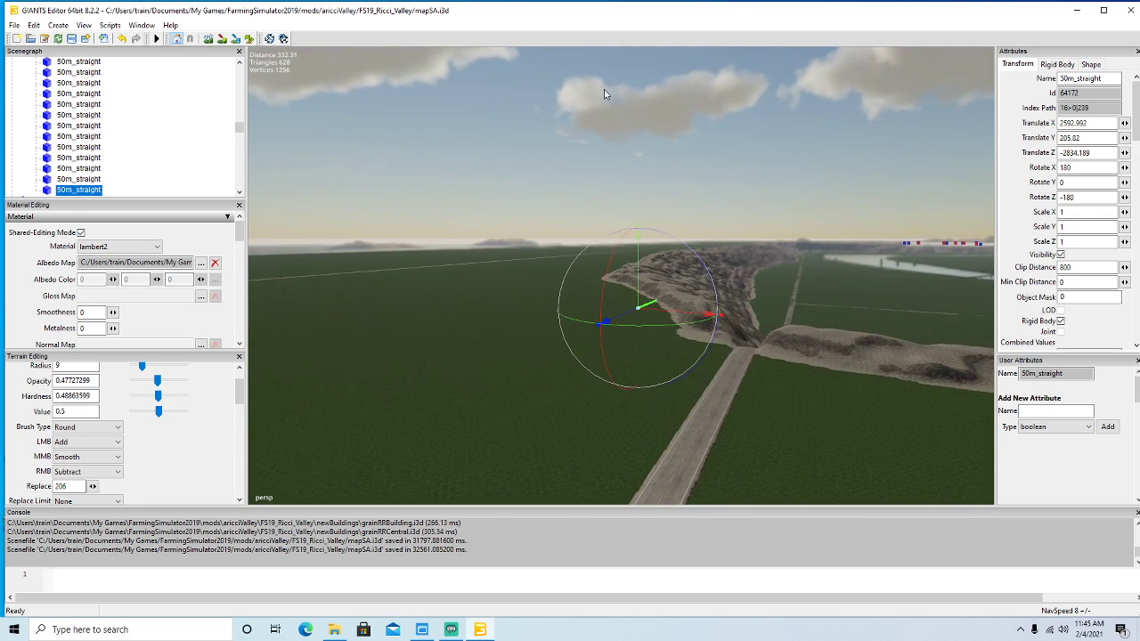
{"action": "key", "text": "plus"}
{"action": "key", "text": "plus"}
{"action": "right_click_drag", "start_coordinate": [568, 326], "coordinate": [550, 310]}
{"action": "key", "text": "w"}
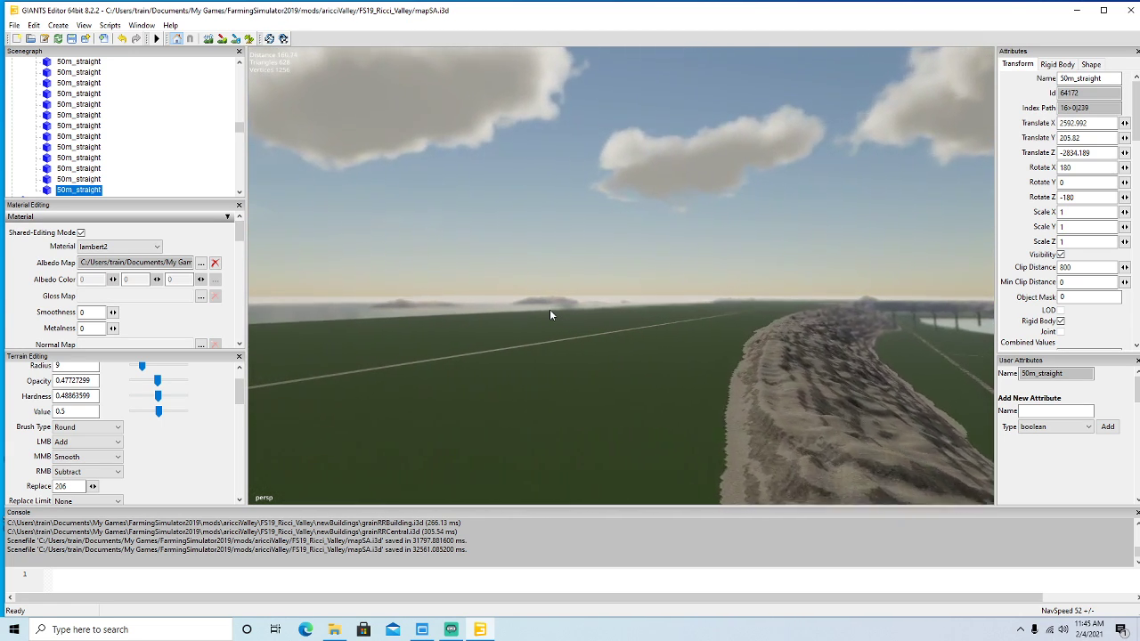
{"action": "right_click_drag", "start_coordinate": [549, 311], "coordinate": [653, 395]}
{"action": "key", "text": "s"}
{"action": "left_click_drag", "start_coordinate": [870, 461], "coordinate": [653, 216]}
{"action": "left_click_drag", "start_coordinate": [749, 225], "coordinate": [567, 231]}
{"action": "right_click_drag", "start_coordinate": [542, 274], "coordinate": [562, 325]}
{"action": "key", "text": "w"}
{"action": "left_click_drag", "start_coordinate": [652, 295], "coordinate": [595, 130]}
Move the rotated section farther along the ridge to about Translate X 2920.79, Translate Z -1638.60.
{"action": "right_click_drag", "start_coordinate": [519, 280], "coordinate": [722, 264]}
{"action": "key", "text": "w"}
{"action": "key", "text": "w"}
{"action": "left_click_drag", "start_coordinate": [722, 260], "coordinate": [718, 239], "text": "alt"}
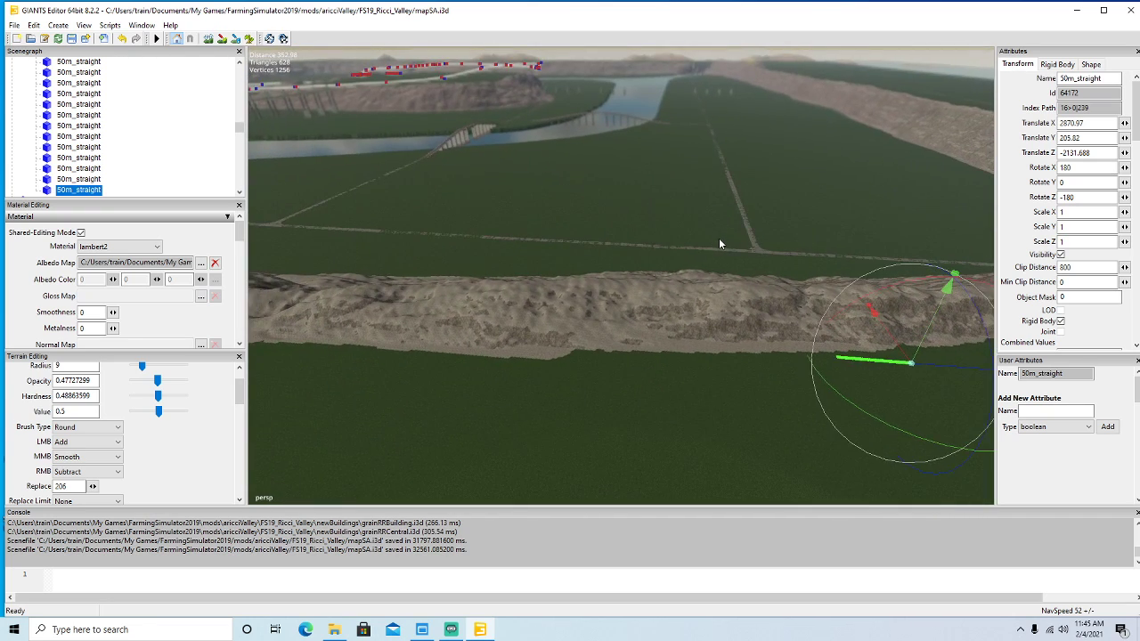
{"action": "scroll", "coordinate": [718, 239], "scroll_direction": "down", "scroll_amount": 3}
{"action": "left_click_drag", "start_coordinate": [842, 324], "coordinate": [331, 342]}
{"action": "left_click_drag", "start_coordinate": [401, 355], "coordinate": [401, 354], "text": "alt"}
{"action": "left_click_drag", "start_coordinate": [528, 260], "coordinate": [480, 290]}
Examine the existing track at the brick factory buildings on the far side of the river.
{"action": "scroll", "coordinate": [360, 312], "scroll_direction": "up", "scroll_amount": 3}
{"action": "scroll", "coordinate": [480, 289], "scroll_direction": "up", "scroll_amount": 8}
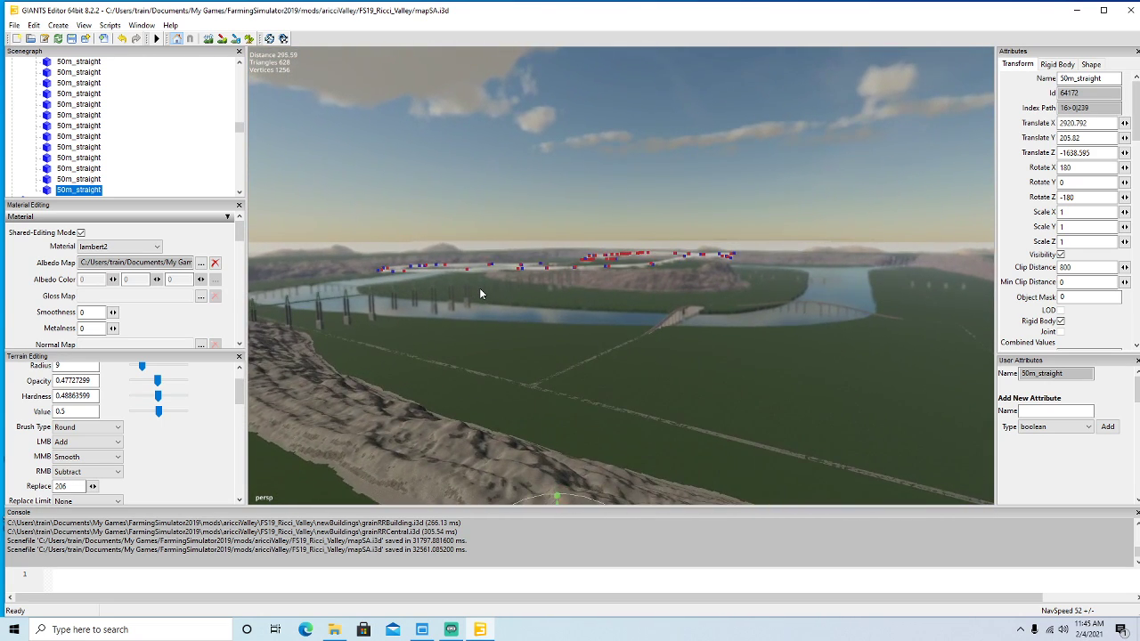
{"action": "scroll", "coordinate": [480, 293], "scroll_direction": "up", "scroll_amount": 5}
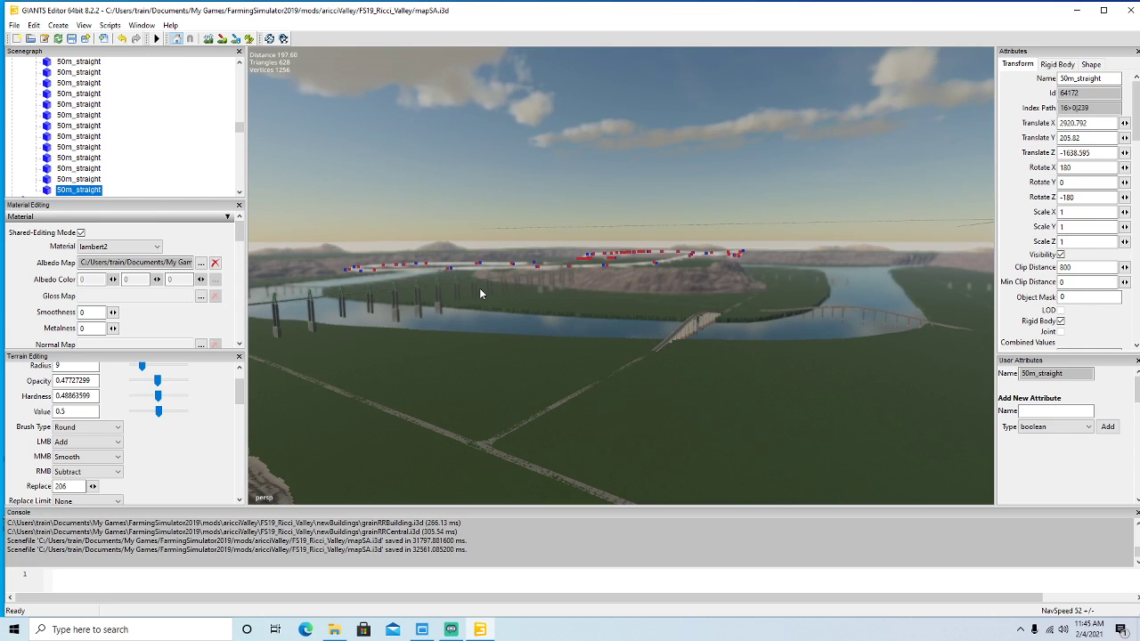
{"action": "key", "text": "plus"}
{"action": "scroll", "coordinate": [546, 345], "scroll_direction": "up", "scroll_amount": 6}
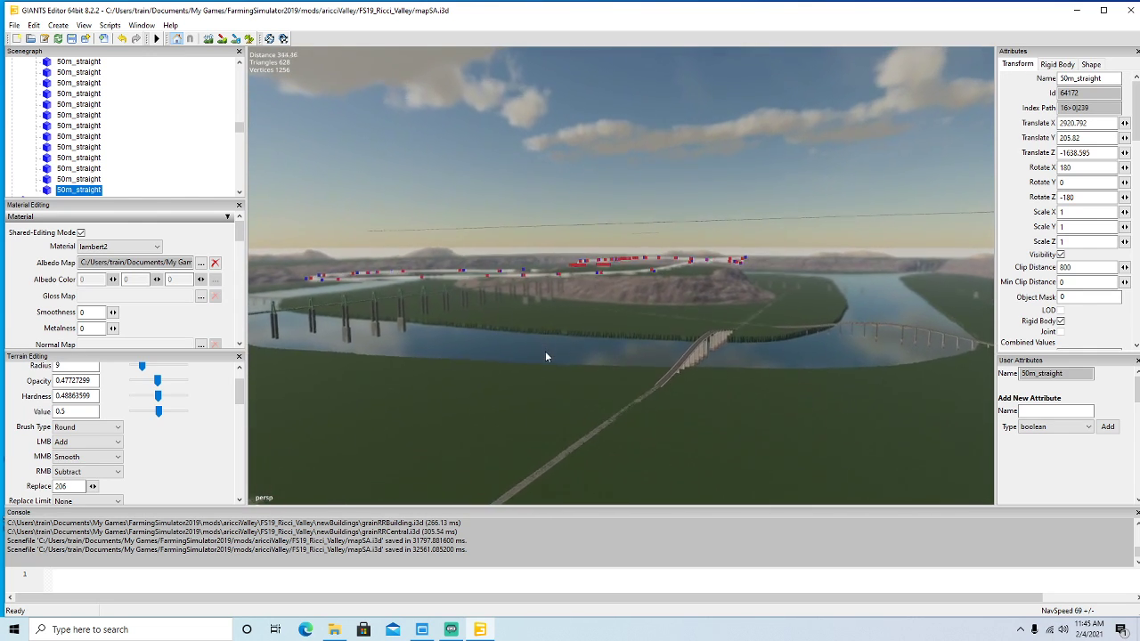
{"action": "scroll", "coordinate": [546, 354], "scroll_direction": "up", "scroll_amount": 10}
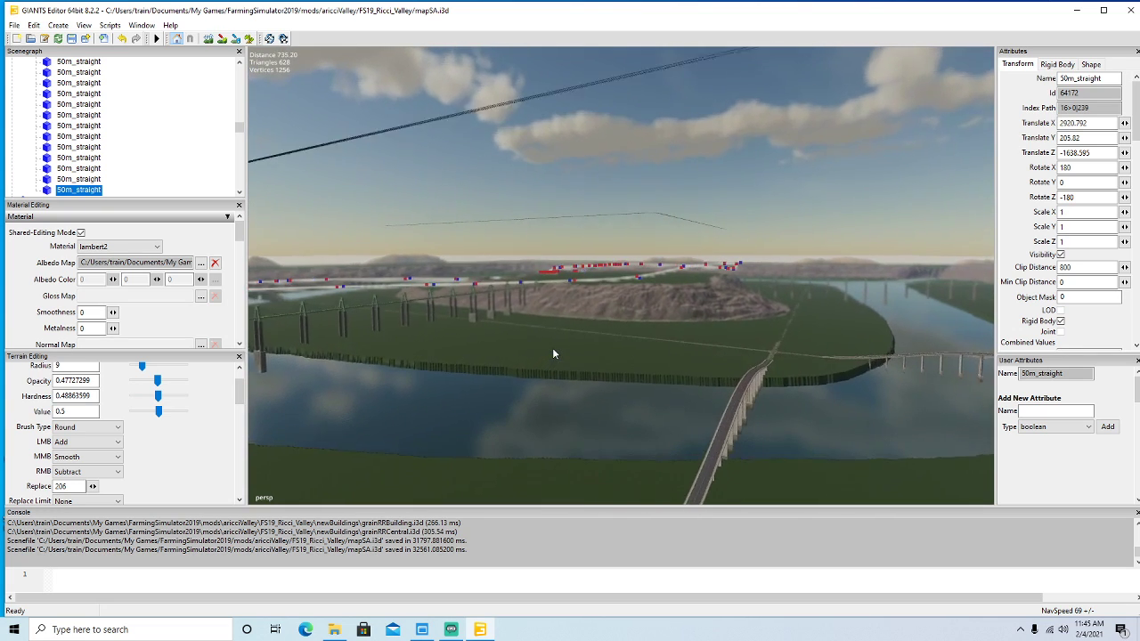
{"action": "scroll", "coordinate": [553, 349], "scroll_direction": "up", "scroll_amount": 5}
{"action": "left_click_drag", "start_coordinate": [553, 349], "coordinate": [542, 268], "text": "alt"}
{"action": "right_click_drag", "start_coordinate": [542, 272], "coordinate": [563, 355]}
{"action": "left_click_drag", "start_coordinate": [563, 354], "coordinate": [509, 352], "text": "alt"}
{"action": "scroll", "coordinate": [567, 342], "scroll_direction": "up", "scroll_amount": 10}
{"action": "scroll", "coordinate": [567, 342], "scroll_direction": "up", "scroll_amount": 10}
{"action": "scroll", "coordinate": [565, 345], "scroll_direction": "up", "scroll_amount": 10}
{"action": "scroll", "coordinate": [531, 348], "scroll_direction": "up", "scroll_amount": 10}
{"action": "right_click_drag", "start_coordinate": [509, 356], "coordinate": [495, 362]}
{"action": "scroll", "coordinate": [494, 358], "scroll_direction": "up", "scroll_amount": 3}
{"action": "left_click_drag", "start_coordinate": [494, 358], "coordinate": [809, 426], "text": "alt"}
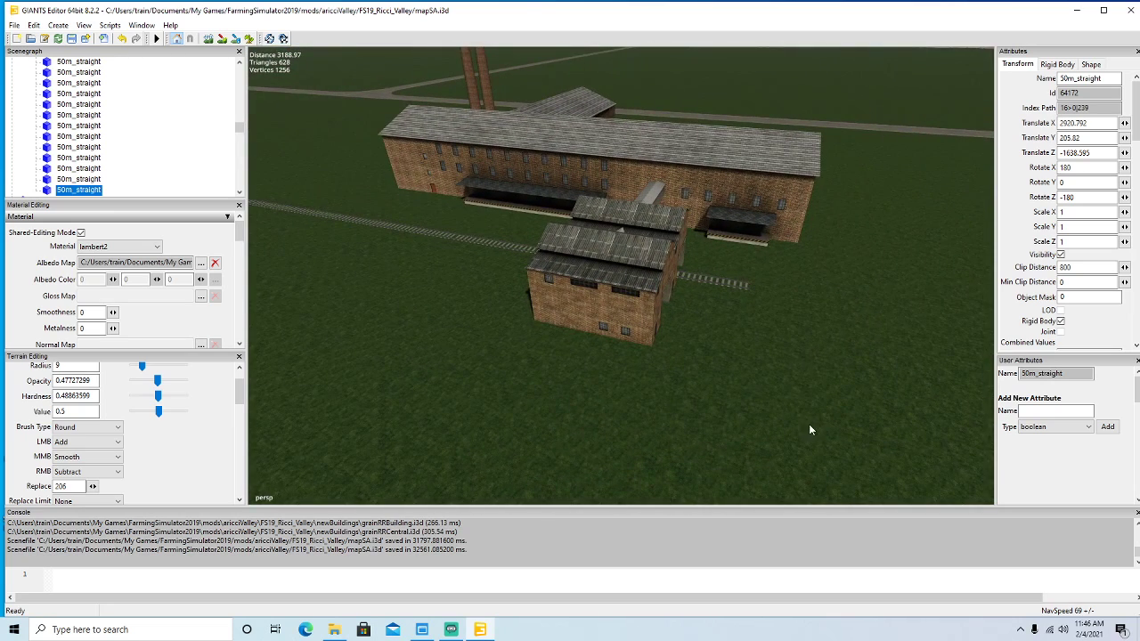
Duplicate the end track section at the brick factory and move the copy along its line to about Translate X 381.14.
{"action": "left_click", "coordinate": [737, 287]}
{"action": "left_click_drag", "start_coordinate": [623, 370], "coordinate": [690, 406], "text": "alt"}
{"action": "scroll", "coordinate": [690, 406], "scroll_direction": "down", "scroll_amount": 8}
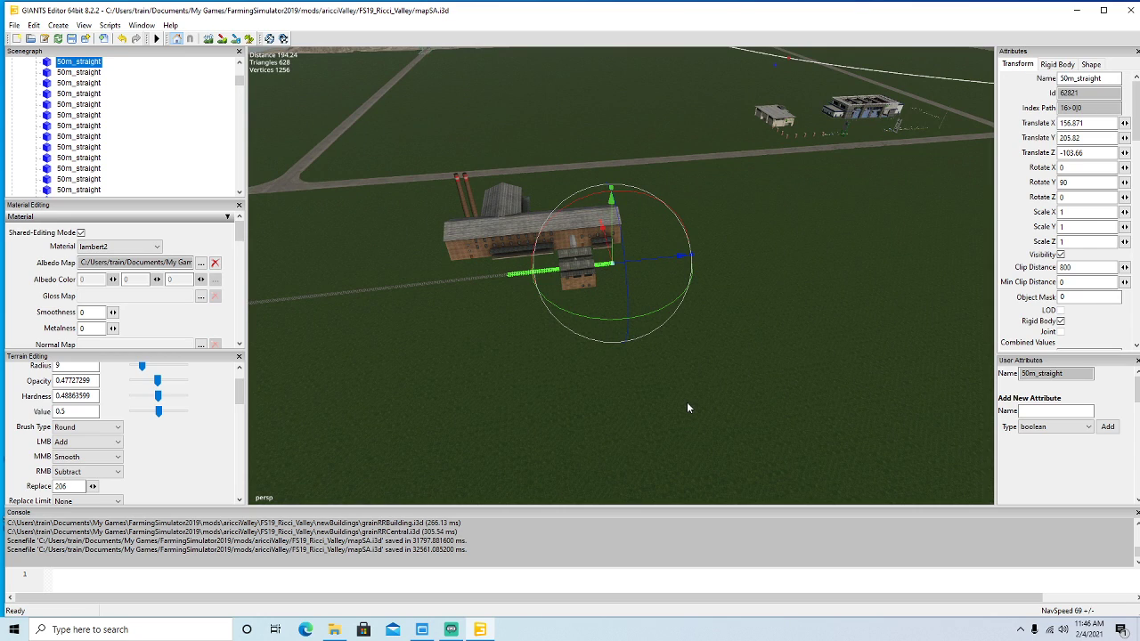
{"action": "key", "text": "ctrl+d"}
{"action": "left_click_drag", "start_coordinate": [647, 260], "coordinate": [710, 354]}
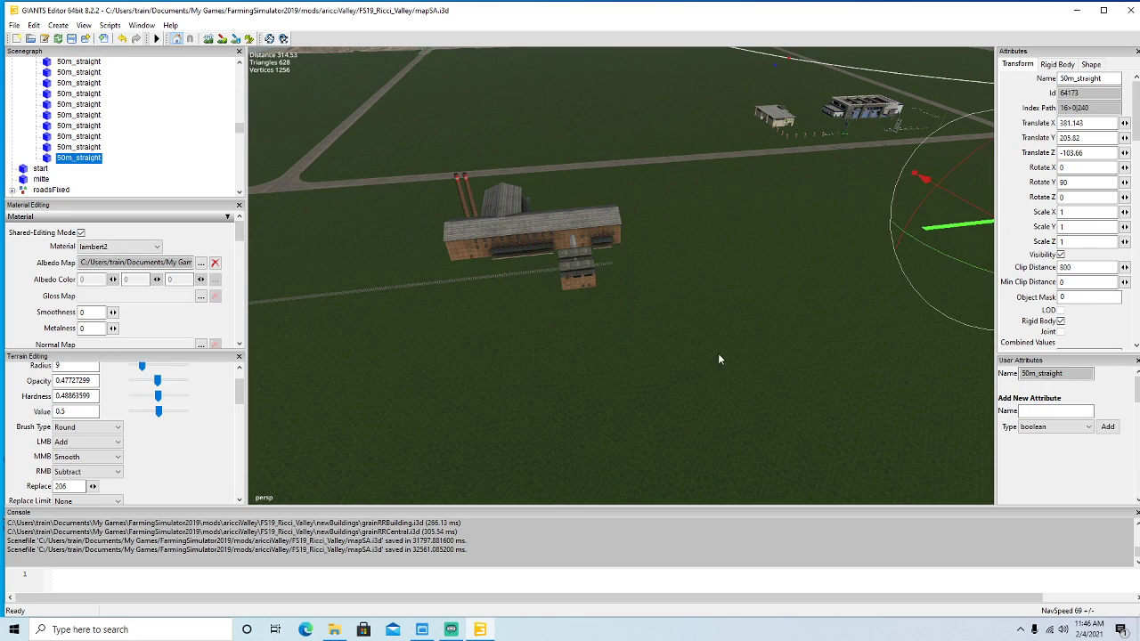
Move the factory track copy onward beside the railway bridge to about Translate X 1093.81, keeping Translate Z -103.66.
{"action": "right_click_drag", "start_coordinate": [711, 359], "coordinate": [804, 309]}
{"action": "left_click_drag", "start_coordinate": [670, 258], "coordinate": [800, 182]}
{"action": "left_click_drag", "start_coordinate": [762, 269], "coordinate": [713, 307], "text": "alt"}
{"action": "scroll", "coordinate": [836, 224], "scroll_direction": "up", "scroll_amount": 3}
{"action": "scroll", "coordinate": [824, 219], "scroll_direction": "up", "scroll_amount": 5}
{"action": "left_click_drag", "start_coordinate": [444, 431], "coordinate": [903, 111]}
{"action": "left_click_drag", "start_coordinate": [717, 304], "coordinate": [773, 281], "text": "alt"}
{"action": "scroll", "coordinate": [789, 259], "scroll_direction": "up", "scroll_amount": 6}
{"action": "scroll", "coordinate": [791, 261], "scroll_direction": "up", "scroll_amount": 3}
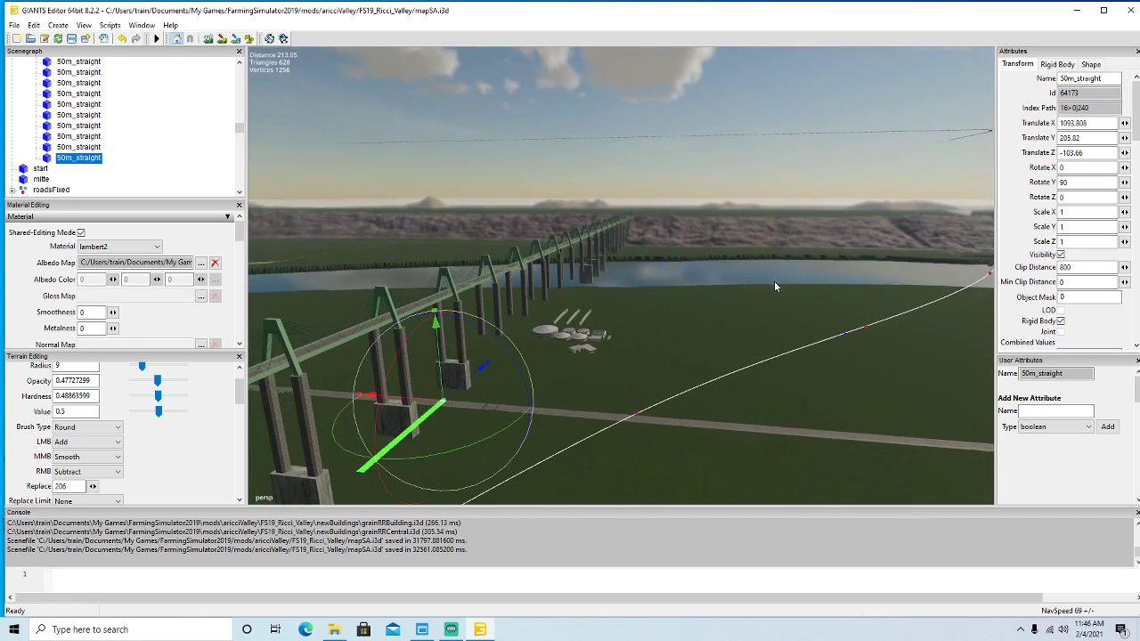
Move the track copy closer to the river, to about Translate X 1499.52.
{"action": "left_click_drag", "start_coordinate": [455, 396], "coordinate": [857, 105]}
{"action": "scroll", "coordinate": [789, 217], "scroll_direction": "up", "scroll_amount": 2}
{"action": "mouse_move", "coordinate": [795, 227]}
{"action": "left_mouse_down", "text": "alt"}
{"action": "mouse_move", "coordinate": [789, 217]}
{"action": "mouse_move", "coordinate": [783, 229]}
{"action": "left_mouse_up", "text": "alt"}
{"action": "scroll", "coordinate": [783, 230], "scroll_direction": "up", "scroll_amount": 4}
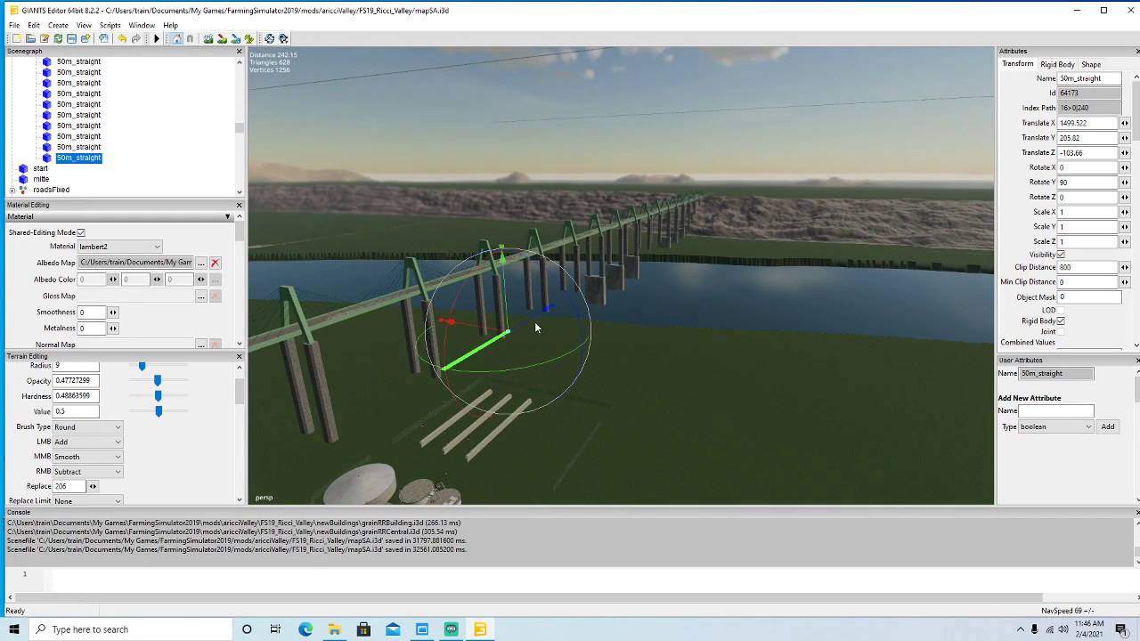
Move the track copy across the river and past the rocky ridge to about Translate X 2912.43.
{"action": "left_click_drag", "start_coordinate": [531, 320], "coordinate": [899, 97]}
{"action": "left_click_drag", "start_coordinate": [899, 96], "coordinate": [639, 337], "text": "alt"}
{"action": "scroll", "coordinate": [856, 186], "scroll_direction": "up", "scroll_amount": 2}
{"action": "scroll", "coordinate": [856, 186], "scroll_direction": "up", "scroll_amount": 8}
{"action": "left_click_drag", "start_coordinate": [505, 357], "coordinate": [980, 42]}
{"action": "left_click_drag", "start_coordinate": [979, 42], "coordinate": [635, 309], "text": "alt"}
{"action": "scroll", "coordinate": [927, 120], "scroll_direction": "up", "scroll_amount": 6}
{"action": "scroll", "coordinate": [937, 119], "scroll_direction": "up", "scroll_amount": 5}
{"action": "left_click_drag", "start_coordinate": [503, 337], "coordinate": [856, 52]}
{"action": "left_click_drag", "start_coordinate": [856, 51], "coordinate": [620, 194], "text": "alt"}
{"action": "scroll", "coordinate": [866, 104], "scroll_direction": "up", "scroll_amount": 4}
{"action": "scroll", "coordinate": [878, 106], "scroll_direction": "up", "scroll_amount": 10}
{"action": "scroll", "coordinate": [641, 188], "scroll_direction": "down", "scroll_amount": 5}
{"action": "left_click_drag", "start_coordinate": [386, 267], "coordinate": [1023, 257]}
{"action": "left_click_drag", "start_coordinate": [876, 281], "coordinate": [827, 296], "text": "alt"}
{"action": "scroll", "coordinate": [977, 241], "scroll_direction": "up", "scroll_amount": 6}
{"action": "scroll", "coordinate": [790, 297], "scroll_direction": "down", "scroll_amount": 5}
{"action": "scroll", "coordinate": [827, 296], "scroll_direction": "down", "scroll_amount": 2}
{"action": "left_click_drag", "start_coordinate": [583, 308], "coordinate": [694, 235]}
{"action": "scroll", "coordinate": [714, 265], "scroll_direction": "up", "scroll_amount": 5}
{"action": "scroll", "coordinate": [689, 217], "scroll_direction": "up", "scroll_amount": 3}
{"action": "scroll", "coordinate": [691, 236], "scroll_direction": "up", "scroll_amount": 9}
{"action": "scroll", "coordinate": [696, 237], "scroll_direction": "up", "scroll_amount": 14}
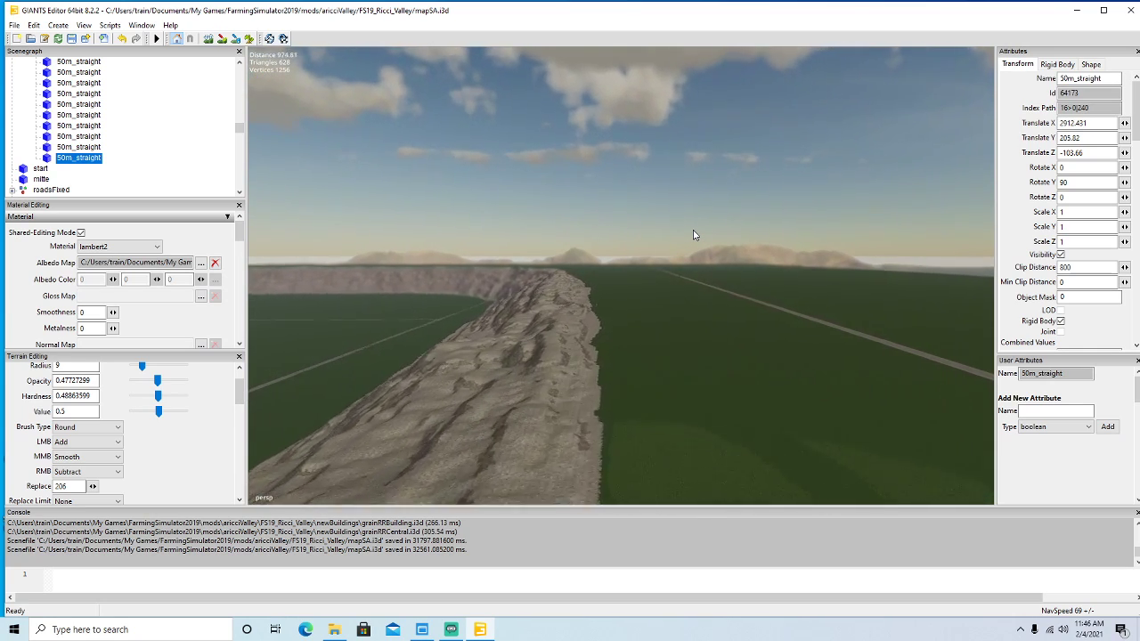
Select the perpendicular 50m_straight beside the rocky ridge and move it along the ridge to about Translate Z -1731.68.
{"action": "key", "text": "Up"}
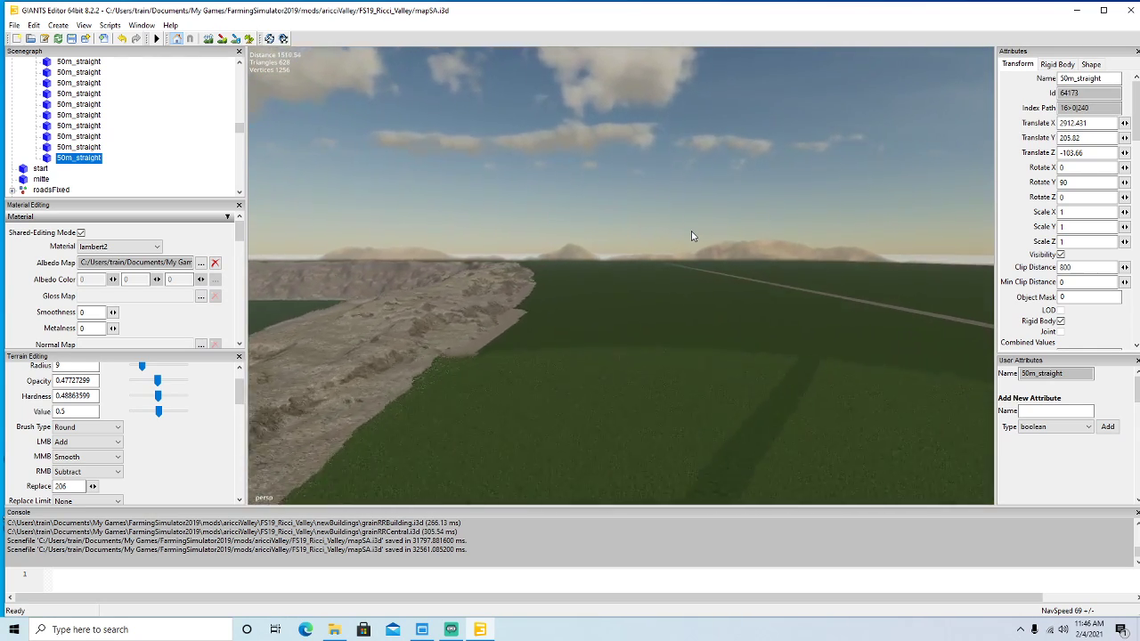
{"action": "left_click_drag", "start_coordinate": [693, 232], "coordinate": [404, 345], "text": "alt"}
{"action": "scroll", "coordinate": [404, 346], "scroll_direction": "down", "scroll_amount": 3}
{"action": "left_click", "coordinate": [49, 149]}
{"action": "left_click_drag", "start_coordinate": [372, 247], "coordinate": [224, 217], "text": "alt"}
{"action": "scroll", "coordinate": [315, 224], "scroll_direction": "down", "scroll_amount": 4}
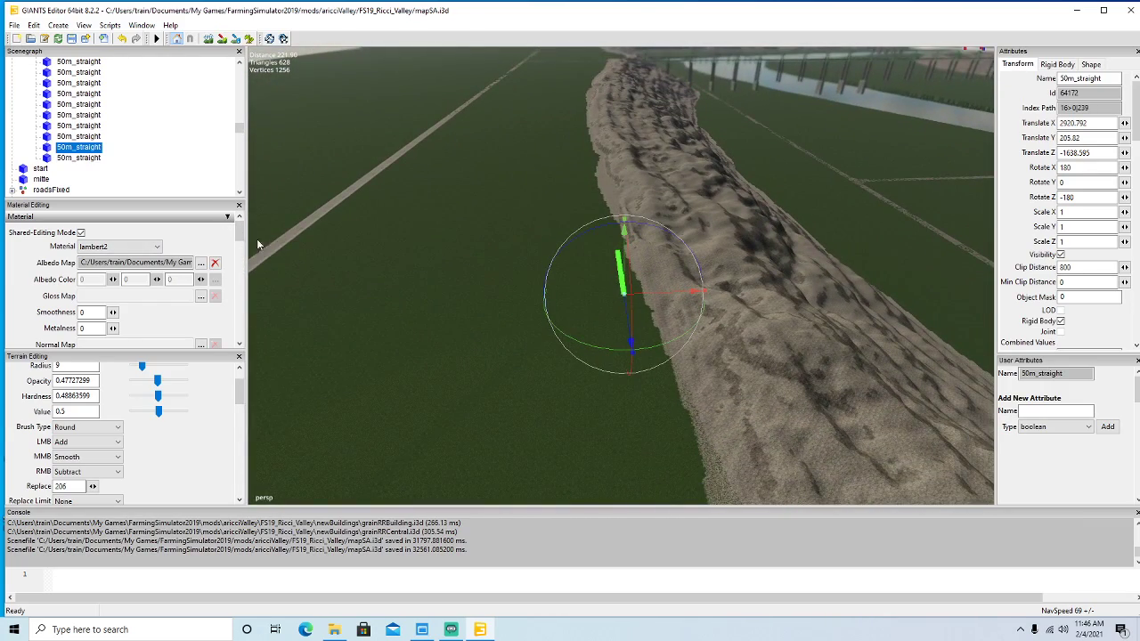
{"action": "left_click_drag", "start_coordinate": [618, 248], "coordinate": [527, 4]}
{"action": "left_click_drag", "start_coordinate": [488, 168], "coordinate": [523, 157], "text": "alt"}
{"action": "scroll", "coordinate": [487, 121], "scroll_direction": "up", "scroll_amount": 3}
{"action": "left_click_drag", "start_coordinate": [708, 474], "coordinate": [877, 432]}
{"action": "left_click_drag", "start_coordinate": [448, 332], "coordinate": [700, 402], "text": "alt"}
{"action": "scroll", "coordinate": [742, 403], "scroll_direction": "down", "scroll_amount": 3}
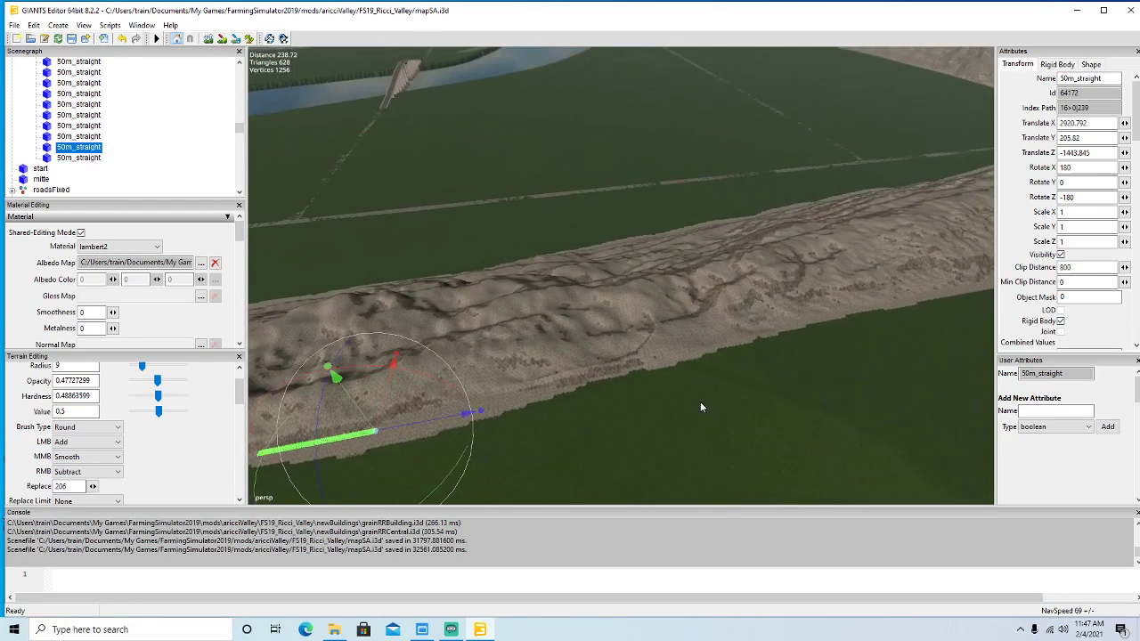
{"action": "left_click_drag", "start_coordinate": [434, 419], "coordinate": [1006, 325]}
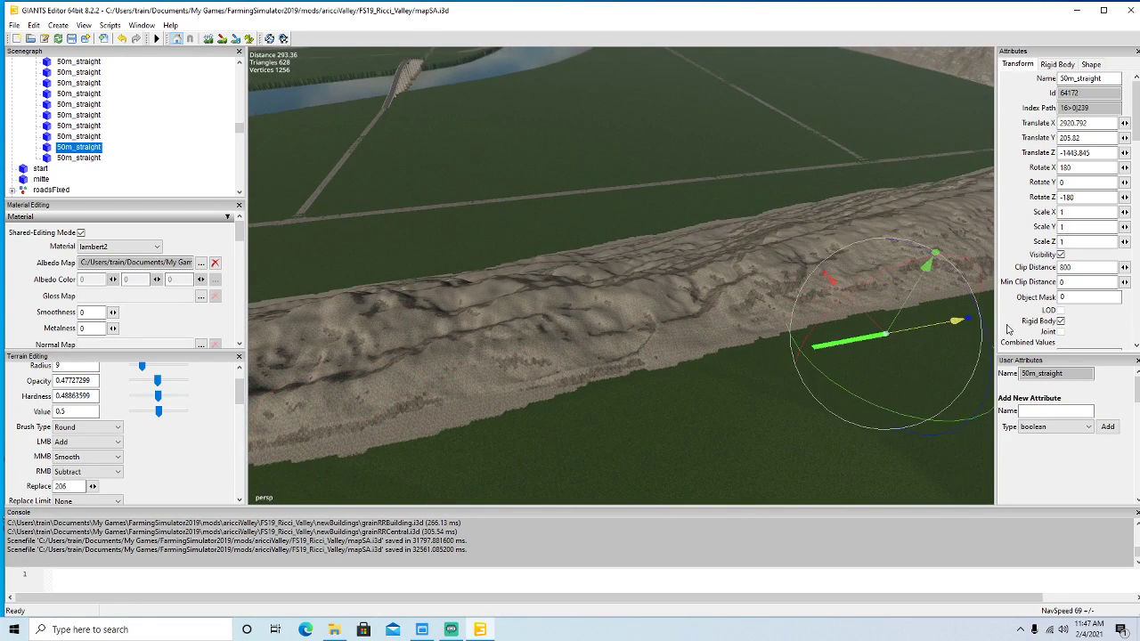
{"action": "left_click_drag", "start_coordinate": [685, 409], "coordinate": [868, 367], "text": "alt"}
{"action": "left_click_drag", "start_coordinate": [586, 486], "coordinate": [684, 434], "text": "alt"}
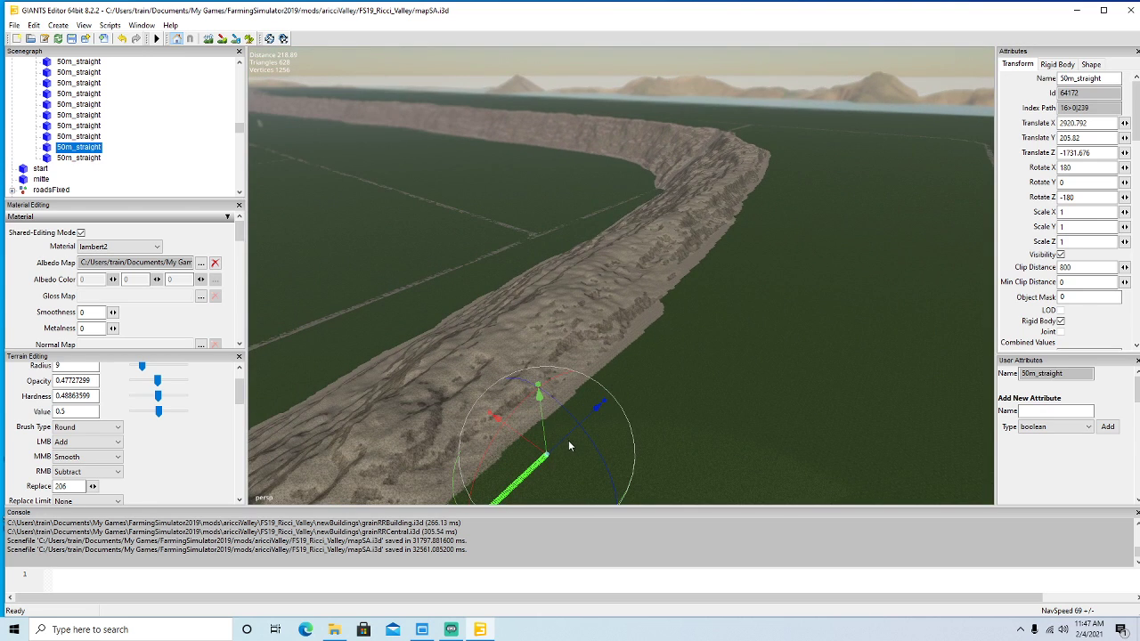
Move the perpendicular section farther along the ridge to about Translate Z -2050.19.
{"action": "left_click_drag", "start_coordinate": [570, 440], "coordinate": [940, 239]}
{"action": "left_click_drag", "start_coordinate": [712, 294], "coordinate": [758, 329], "text": "alt"}
{"action": "scroll", "coordinate": [802, 284], "scroll_direction": "up", "scroll_amount": 6}
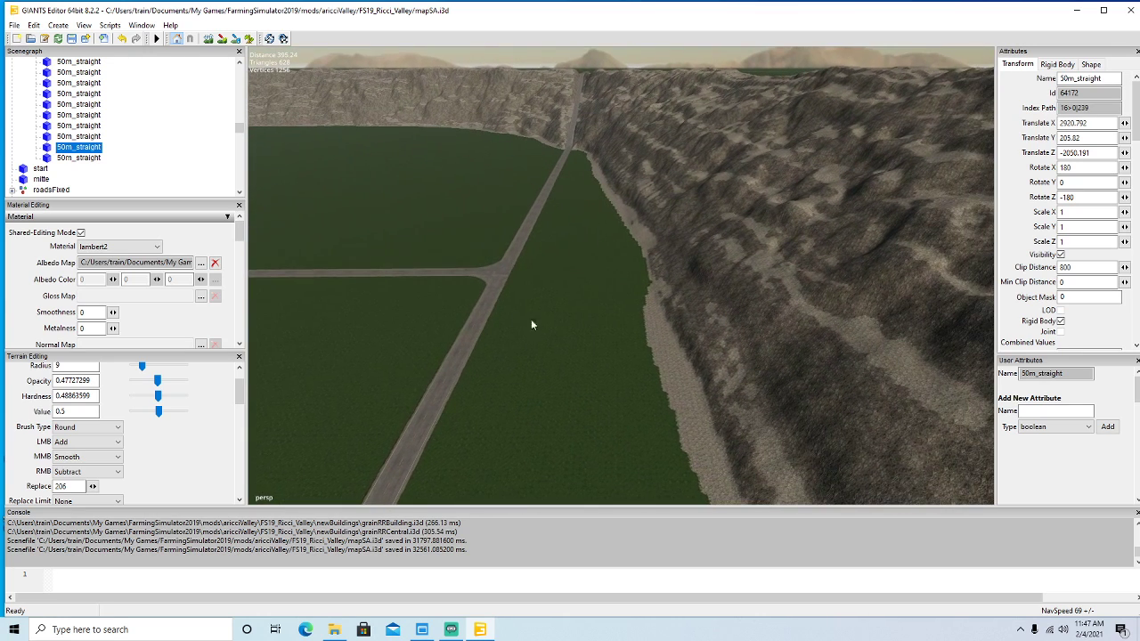
{"action": "left_click_drag", "start_coordinate": [598, 321], "coordinate": [614, 324], "text": "alt"}
{"action": "scroll", "coordinate": [615, 324], "scroll_direction": "down", "scroll_amount": 5}
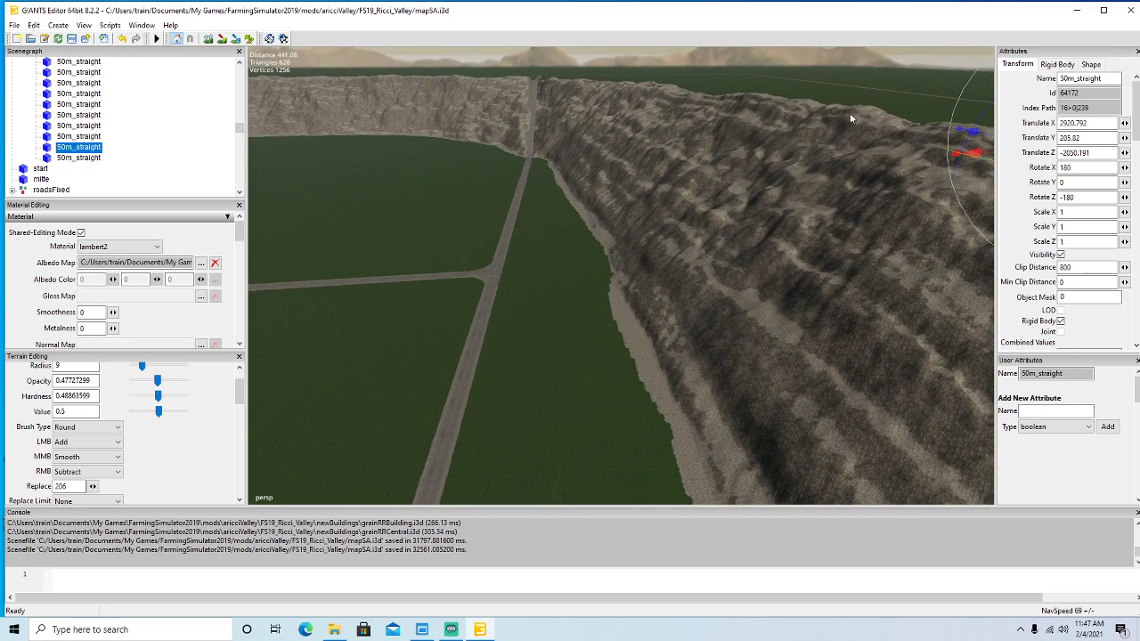
{"action": "scroll", "coordinate": [551, 322], "scroll_direction": "down", "scroll_amount": 3}
{"action": "left_click_drag", "start_coordinate": [557, 322], "coordinate": [811, 342], "text": "alt"}
{"action": "scroll", "coordinate": [660, 264], "scroll_direction": "up", "scroll_amount": 5}
{"action": "scroll", "coordinate": [663, 250], "scroll_direction": "up", "scroll_amount": 8}
{"action": "scroll", "coordinate": [784, 338], "scroll_direction": "down", "scroll_amount": 5}
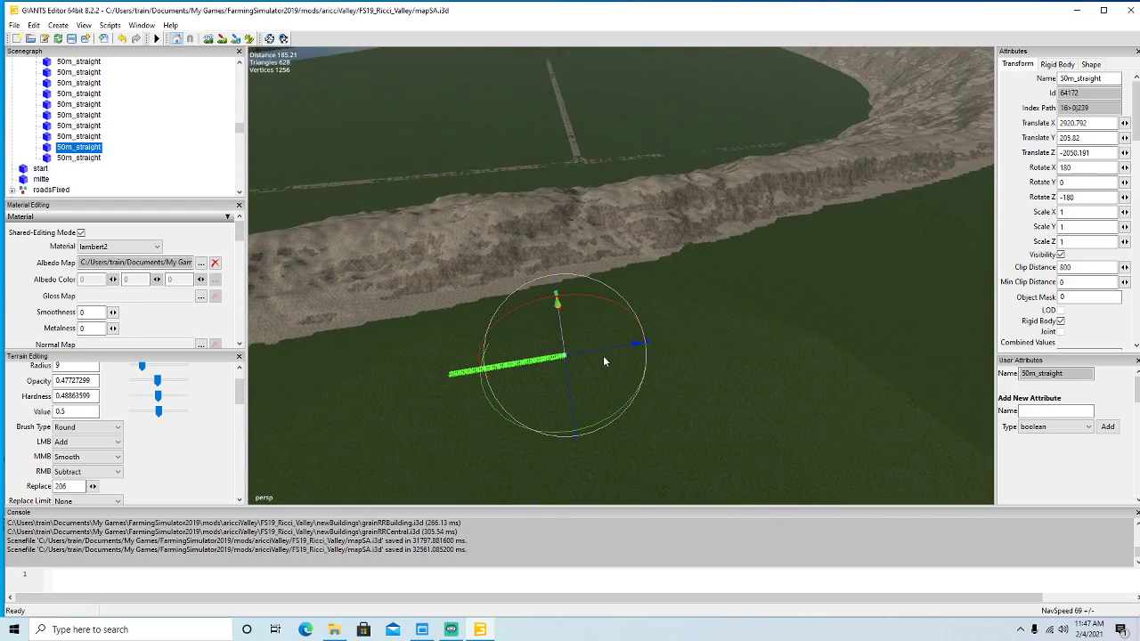
Move the perpendicular section out into the open field to about Translate Z -2518.95.
{"action": "left_click_drag", "start_coordinate": [636, 348], "coordinate": [879, 315]}
{"action": "left_click_drag", "start_coordinate": [879, 315], "coordinate": [987, 267], "text": "alt"}
{"action": "scroll", "coordinate": [986, 267], "scroll_direction": "up", "scroll_amount": 2}
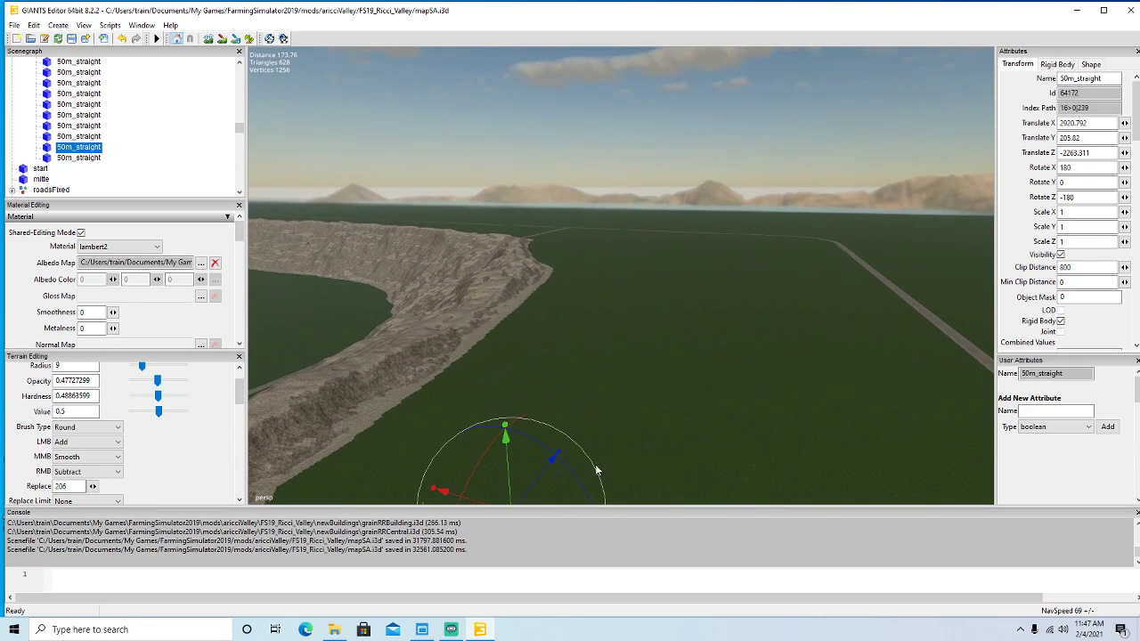
{"action": "left_click_drag", "start_coordinate": [540, 483], "coordinate": [691, 450]}
{"action": "scroll", "coordinate": [870, 258], "scroll_direction": "up", "scroll_amount": 5}
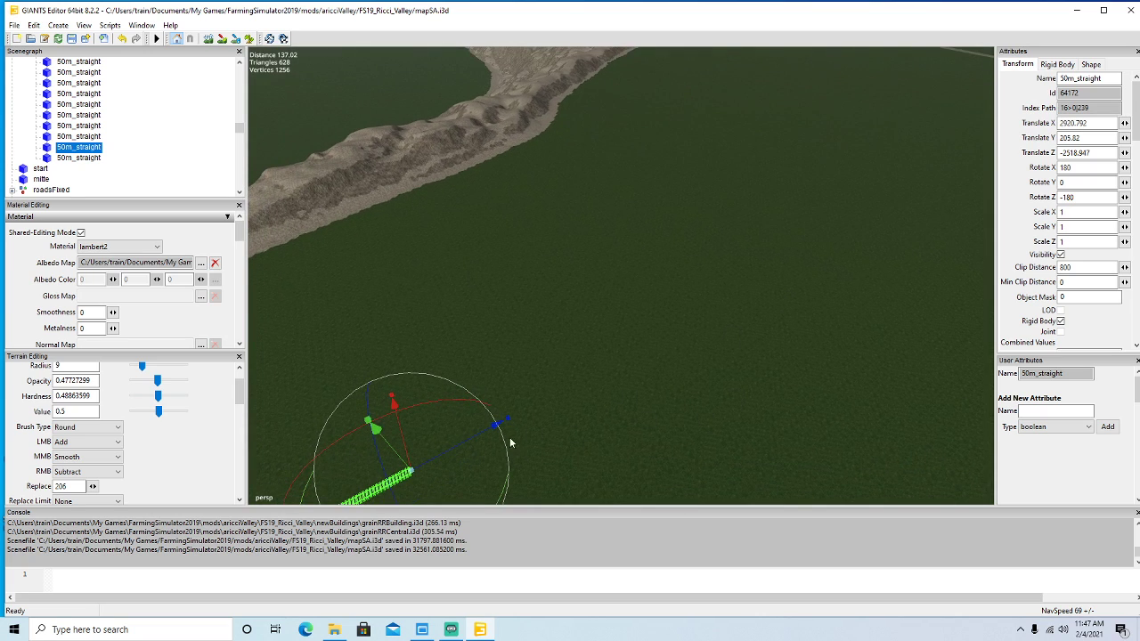
Move the perpendicular section up to the railway line beyond the road, at about Translate Z -3060.11.
{"action": "left_click_drag", "start_coordinate": [468, 442], "coordinate": [990, 156]}
{"action": "left_click_drag", "start_coordinate": [990, 155], "coordinate": [795, 247], "text": "alt"}
{"action": "scroll", "coordinate": [1065, 161], "scroll_direction": "up", "scroll_amount": 4}
{"action": "scroll", "coordinate": [1066, 161], "scroll_direction": "up", "scroll_amount": 6}
{"action": "scroll", "coordinate": [795, 249], "scroll_direction": "down", "scroll_amount": 3}
{"action": "left_click_drag", "start_coordinate": [396, 279], "coordinate": [822, 340]}
{"action": "left_click_drag", "start_coordinate": [793, 383], "coordinate": [566, 407], "text": "alt"}
{"action": "scroll", "coordinate": [810, 332], "scroll_direction": "up", "scroll_amount": 4}
{"action": "scroll", "coordinate": [809, 331], "scroll_direction": "up", "scroll_amount": 10}
{"action": "scroll", "coordinate": [810, 331], "scroll_direction": "up", "scroll_amount": 3}
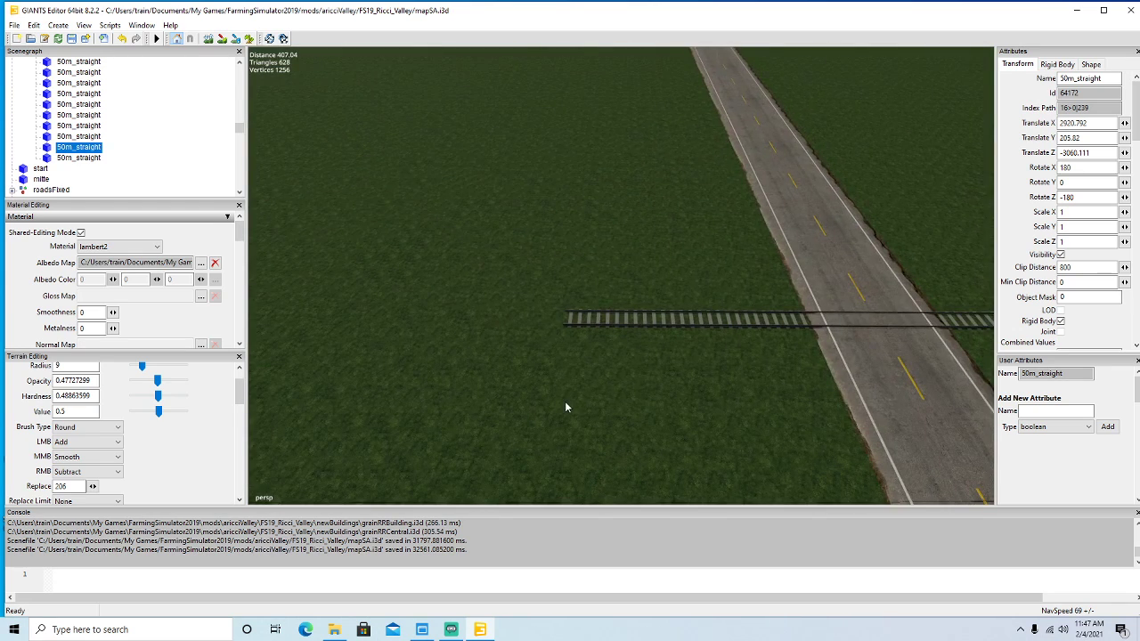
Duplicate the track section crossing the road and join the copy to its far end at about Translate X 2522.22.
{"action": "left_click", "coordinate": [47, 139]}
{"action": "left_click_drag", "start_coordinate": [410, 355], "coordinate": [475, 356], "text": "alt"}
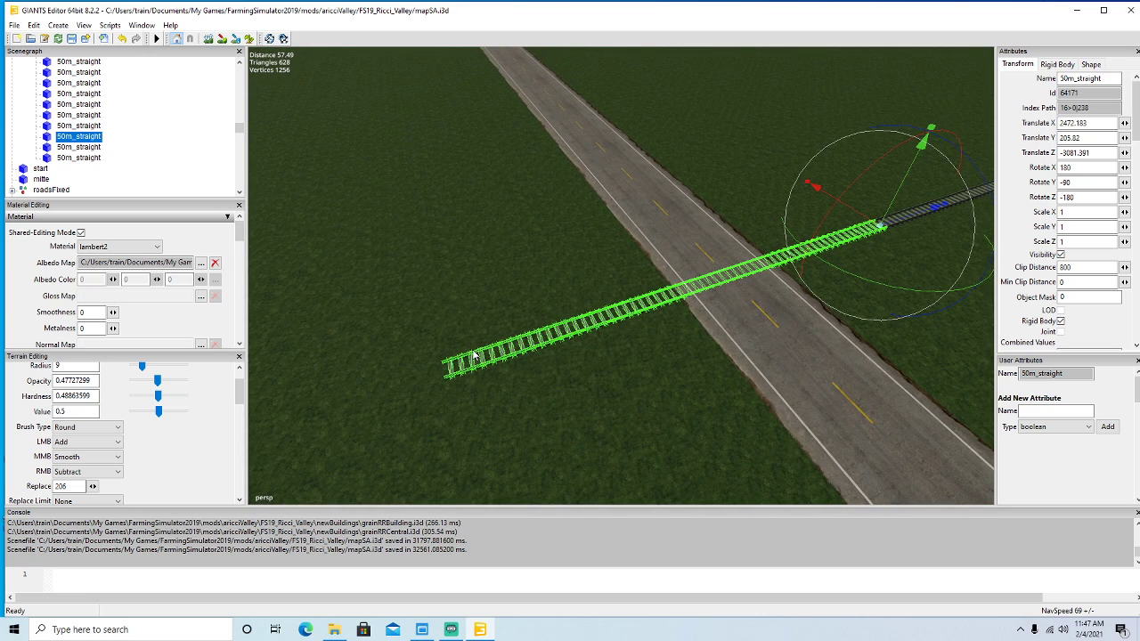
{"action": "key", "text": "ctrl+d"}
{"action": "left_click_drag", "start_coordinate": [908, 220], "coordinate": [337, 417]}
{"action": "left_click_drag", "start_coordinate": [664, 422], "coordinate": [546, 417], "text": "alt"}
{"action": "scroll", "coordinate": [546, 417], "scroll_direction": "up", "scroll_amount": 1}
{"action": "scroll", "coordinate": [546, 417], "scroll_direction": "down", "scroll_amount": 1}
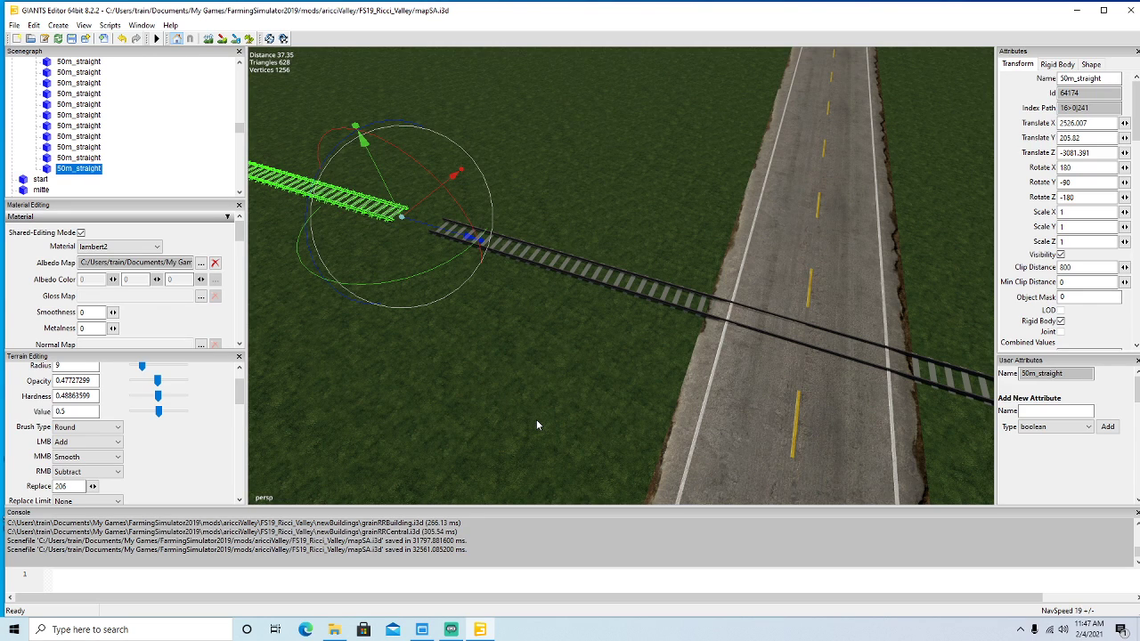
{"action": "left_click_drag", "start_coordinate": [582, 407], "coordinate": [519, 354], "text": "alt"}
{"action": "scroll", "coordinate": [494, 374], "scroll_direction": "up", "scroll_amount": 2}
{"action": "left_click_drag", "start_coordinate": [490, 253], "coordinate": [691, 420]}
{"action": "scroll", "coordinate": [683, 433], "scroll_direction": "down", "scroll_amount": 3}
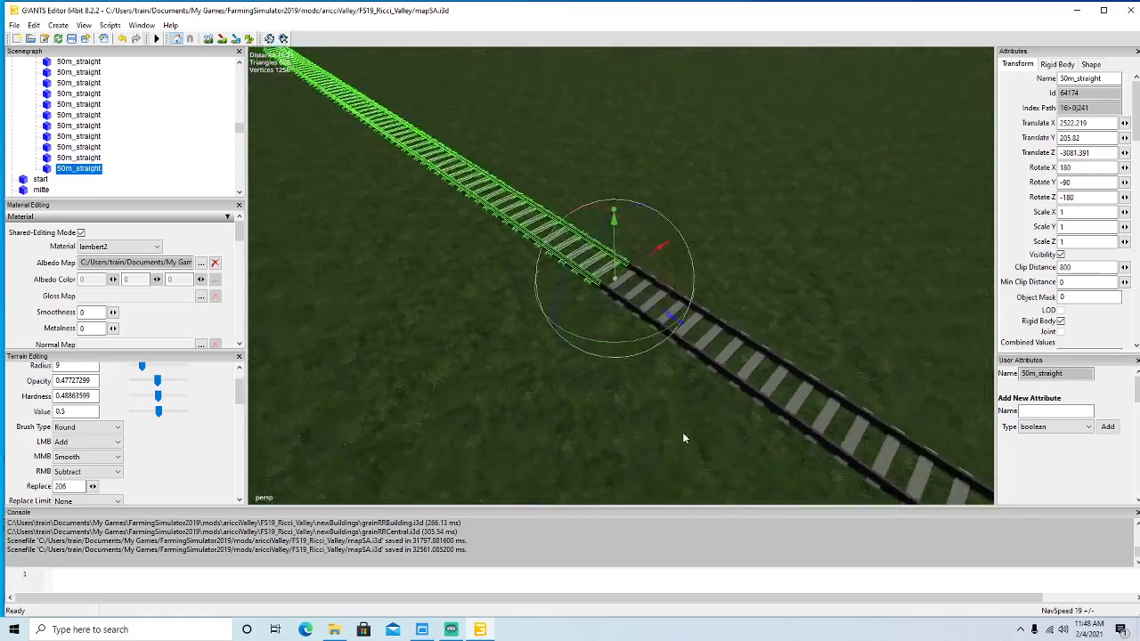
Duplicate the new end section and join the copy to the line at about Translate X 2572.17.
{"action": "scroll", "coordinate": [682, 432], "scroll_direction": "down", "scroll_amount": 5}
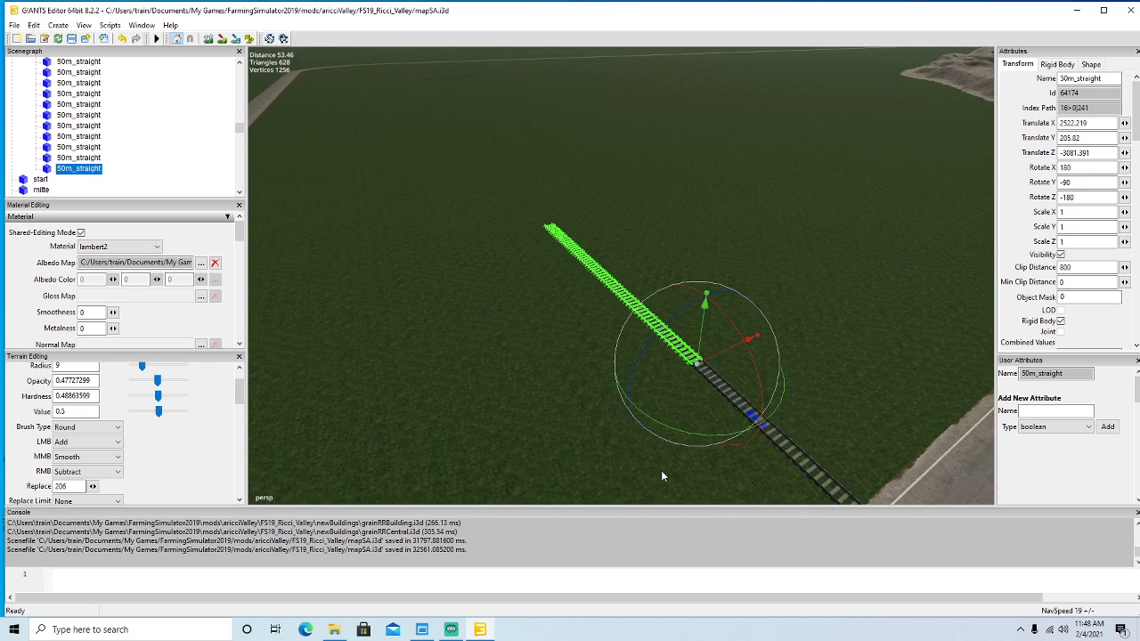
{"action": "key", "text": "ctrl+d"}
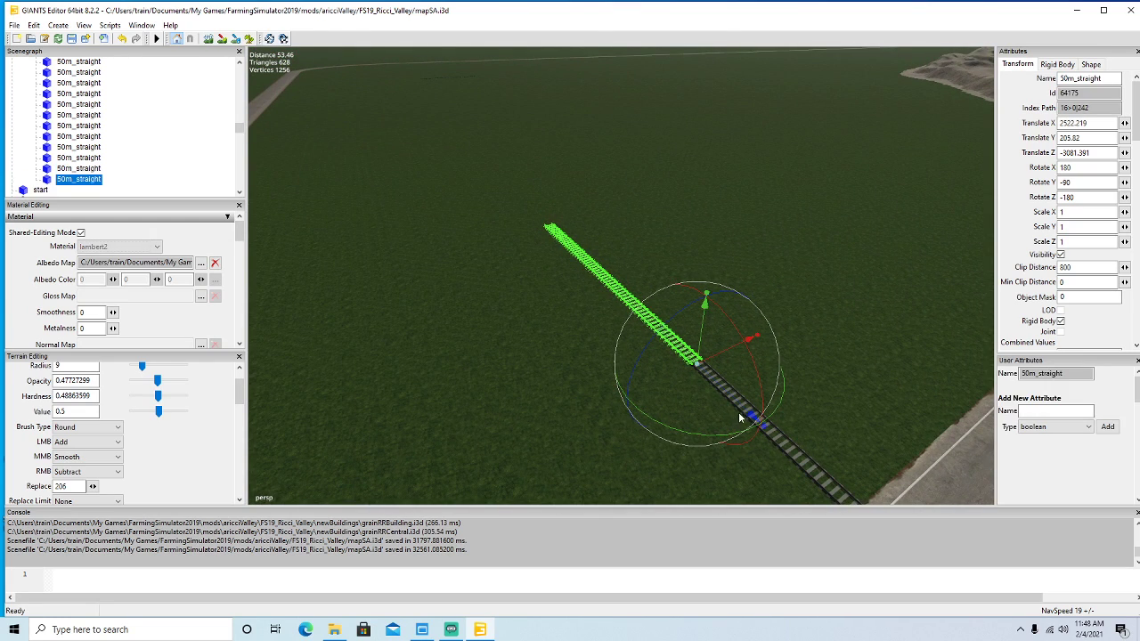
{"action": "left_click_drag", "start_coordinate": [729, 397], "coordinate": [684, 391]}
{"action": "scroll", "coordinate": [440, 270], "scroll_direction": "up", "scroll_amount": 6}
{"action": "scroll", "coordinate": [730, 432], "scroll_direction": "down", "scroll_amount": 6}
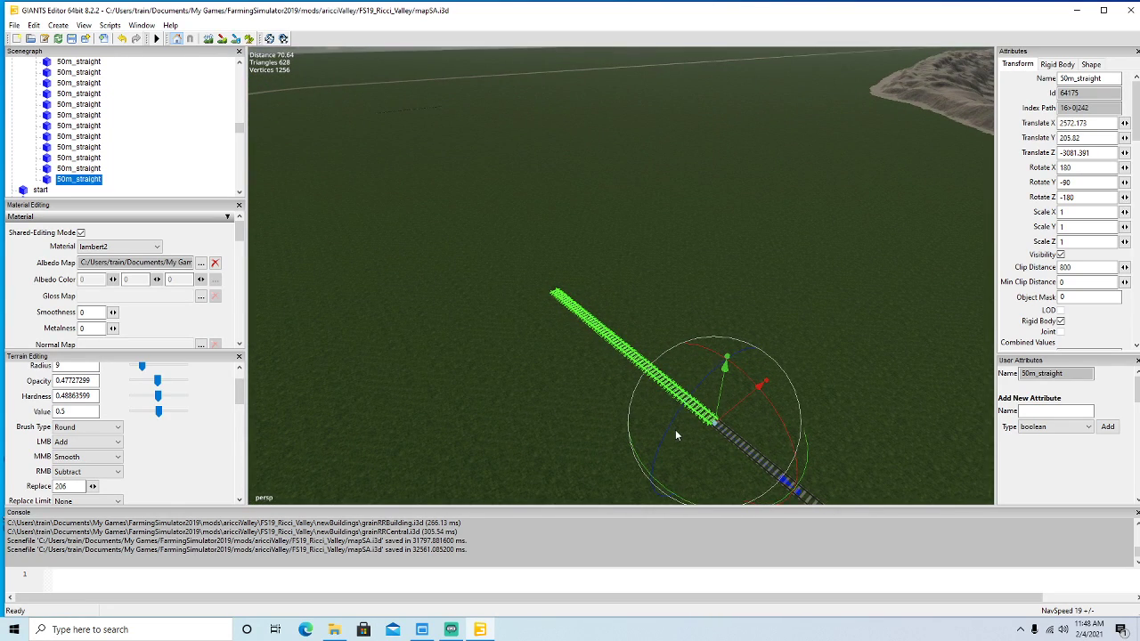
Add another duplicated 50m_straight to the end of the line at about Translate X 2622.25.
{"action": "key", "text": "ctrl+d"}
{"action": "left_click_drag", "start_coordinate": [748, 452], "coordinate": [481, 280]}
{"action": "left_click_drag", "start_coordinate": [489, 330], "coordinate": [481, 331], "text": "alt"}
{"action": "scroll", "coordinate": [463, 328], "scroll_direction": "up", "scroll_amount": 6}
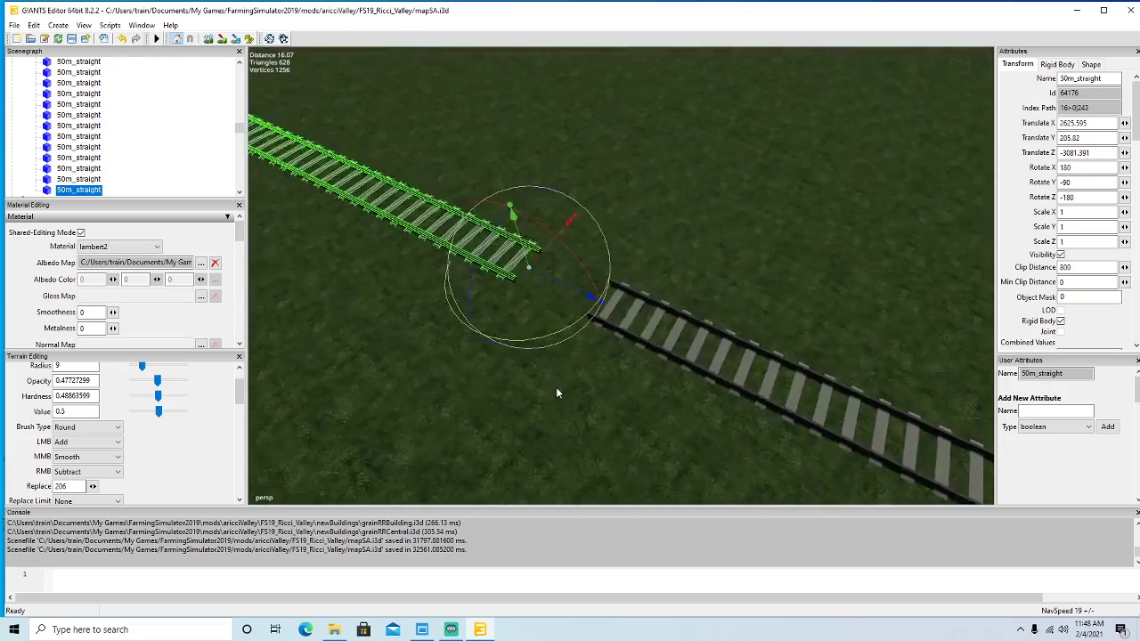
{"action": "scroll", "coordinate": [556, 392], "scroll_direction": "up", "scroll_amount": 3}
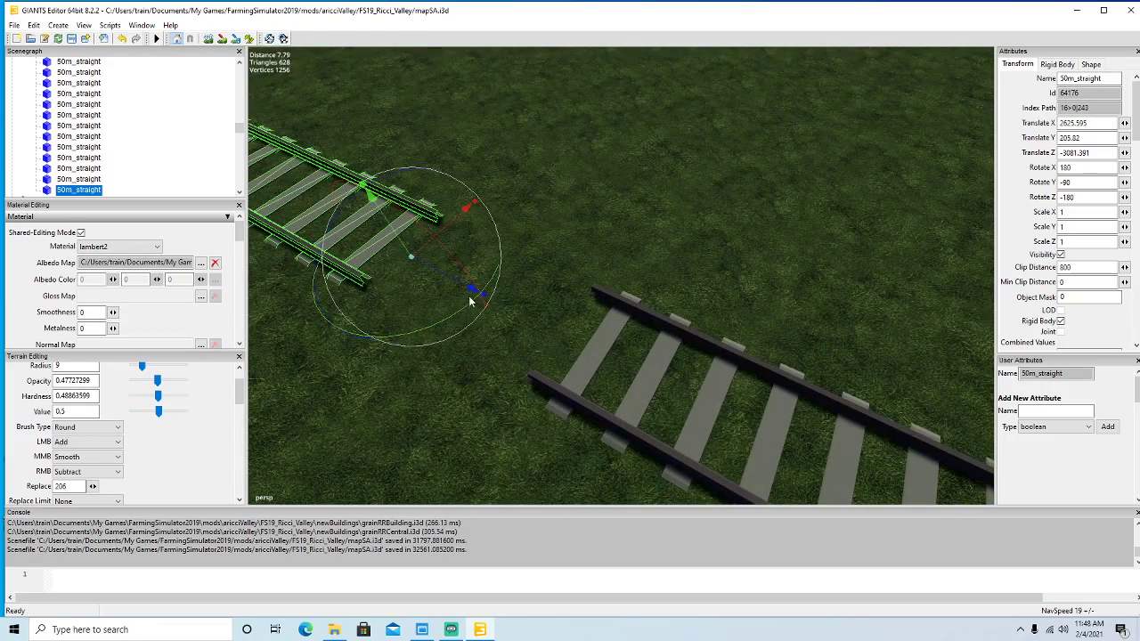
{"action": "left_click_drag", "start_coordinate": [474, 298], "coordinate": [672, 406]}
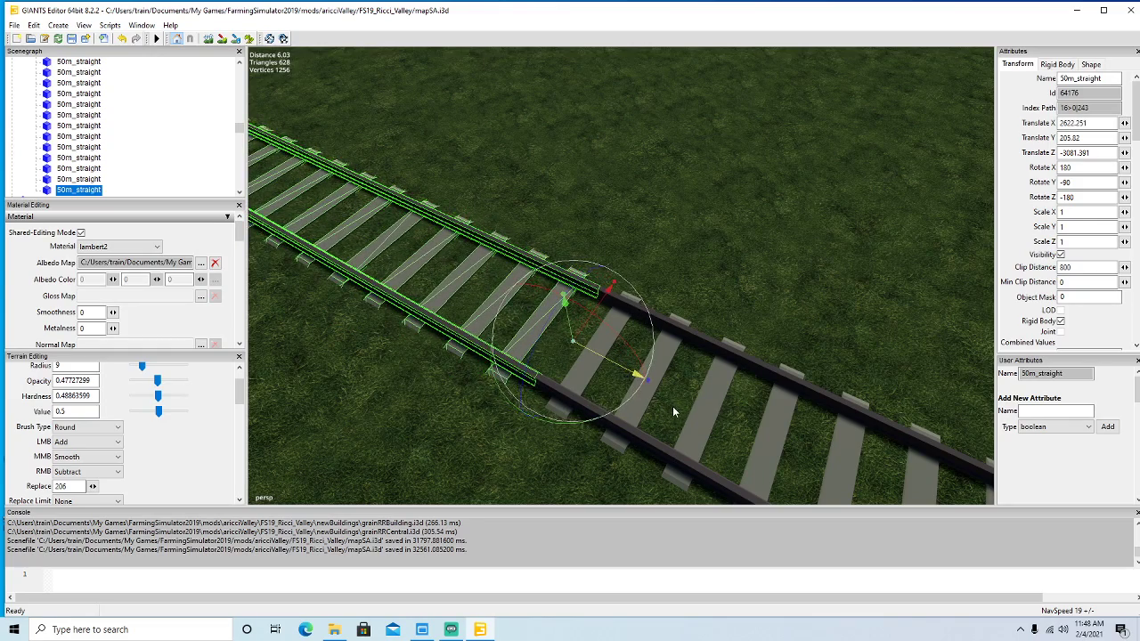
Duplicate the last track section and align the copy with the rail ends at about Translate X 2672.25.
{"action": "scroll", "coordinate": [648, 413], "scroll_direction": "down", "scroll_amount": 3}
{"action": "scroll", "coordinate": [648, 413], "scroll_direction": "down", "scroll_amount": 5}
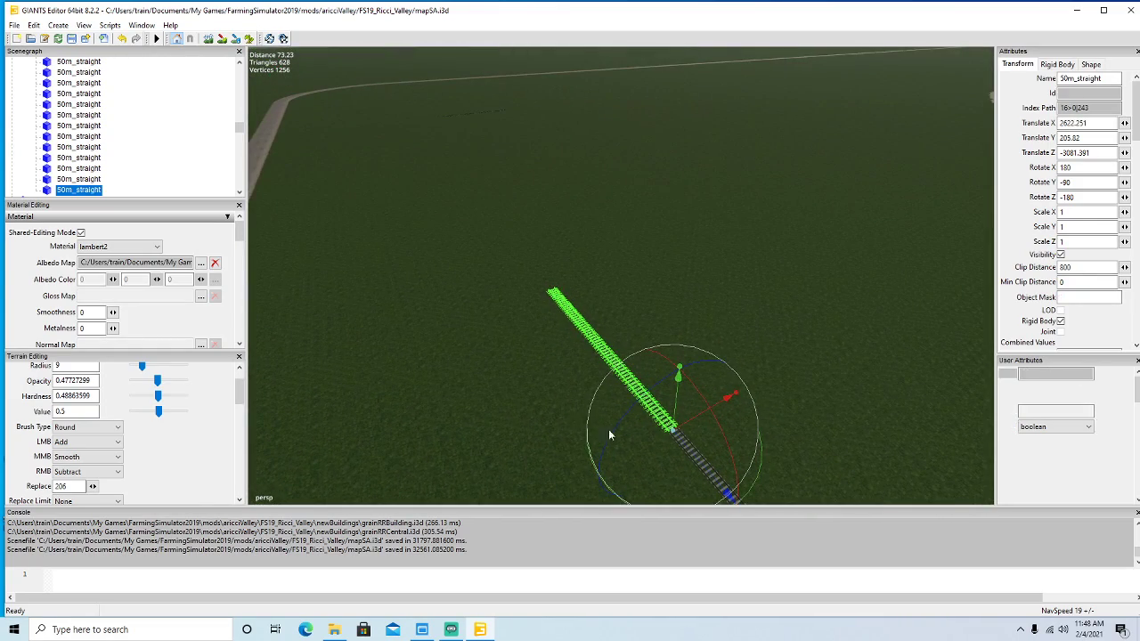
{"action": "key", "text": "ctrl+d"}
{"action": "left_click_drag", "start_coordinate": [667, 423], "coordinate": [532, 328]}
{"action": "scroll", "coordinate": [452, 289], "scroll_direction": "up", "scroll_amount": 5}
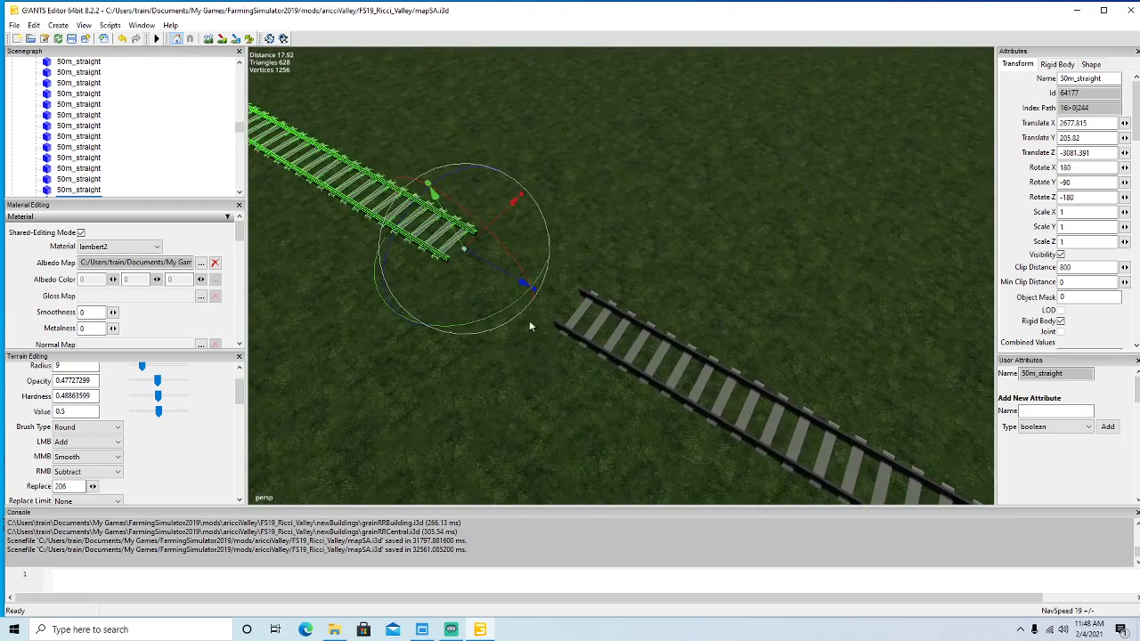
{"action": "left_click_drag", "start_coordinate": [519, 285], "coordinate": [568, 343]}
{"action": "scroll", "coordinate": [624, 407], "scroll_direction": "down", "scroll_amount": 2}
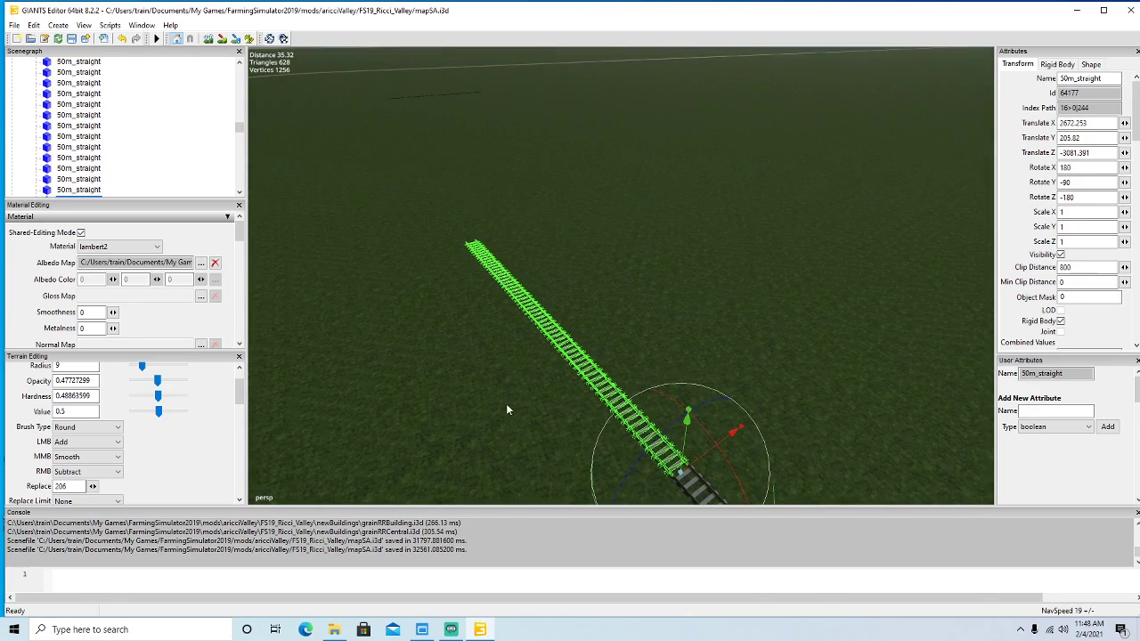
Extend the line with another duplicate of the end section, joined at about Translate X 2722.31.
{"action": "left_click_drag", "start_coordinate": [508, 406], "coordinate": [505, 438], "text": "alt"}
{"action": "key", "text": "ctrl+d"}
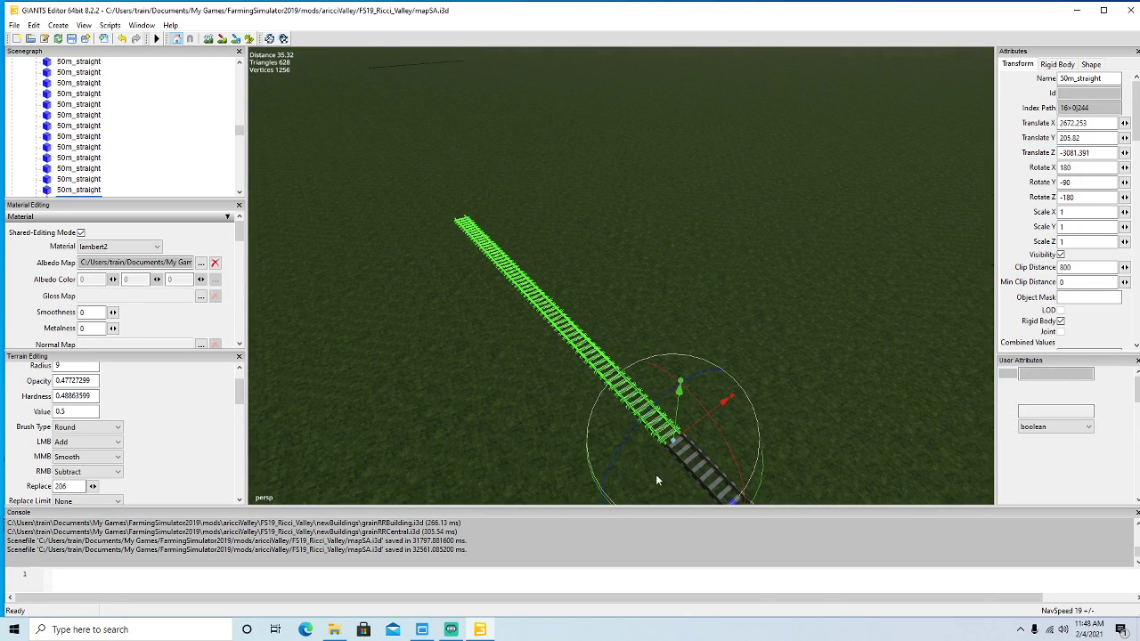
{"action": "left_click_drag", "start_coordinate": [703, 476], "coordinate": [286, 230]}
{"action": "scroll", "coordinate": [286, 230], "scroll_direction": "up", "scroll_amount": 8}
{"action": "right_click_drag", "start_coordinate": [287, 230], "coordinate": [500, 332]}
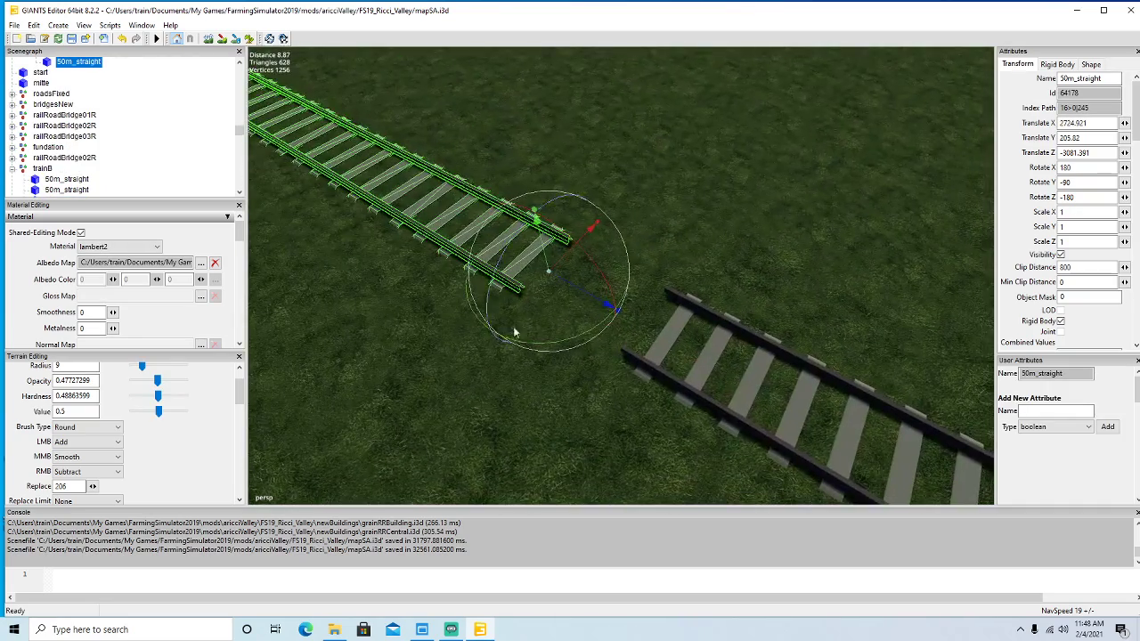
{"action": "left_click_drag", "start_coordinate": [603, 306], "coordinate": [666, 352]}
{"action": "scroll", "coordinate": [719, 417], "scroll_direction": "down", "scroll_amount": 2}
Duplicate the end section again and join the copy to the track at about Translate X 2772.30.
{"action": "scroll", "coordinate": [718, 418], "scroll_direction": "down", "scroll_amount": 8}
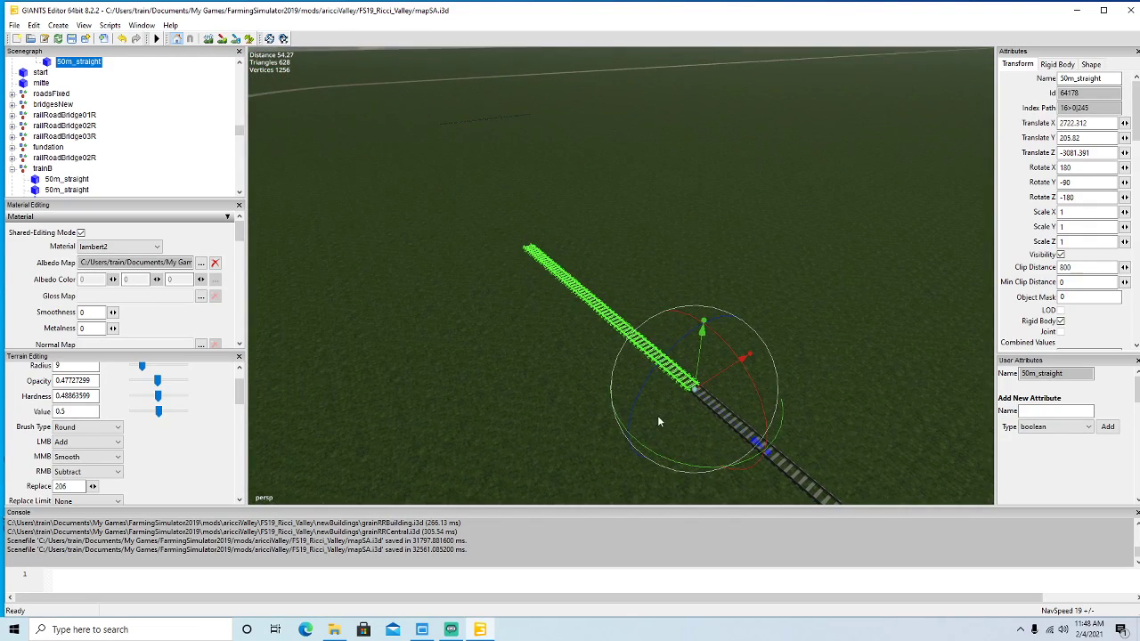
{"action": "key", "text": "ctrl+d"}
{"action": "left_click_drag", "start_coordinate": [754, 440], "coordinate": [427, 244]}
{"action": "left_click_drag", "start_coordinate": [427, 243], "coordinate": [386, 244], "text": "alt"}
{"action": "scroll", "coordinate": [393, 248], "scroll_direction": "up", "scroll_amount": 8}
{"action": "left_click_drag", "start_coordinate": [596, 272], "coordinate": [679, 321]}
{"action": "left_click_drag", "start_coordinate": [630, 352], "coordinate": [556, 314], "text": "alt"}
{"action": "scroll", "coordinate": [579, 339], "scroll_direction": "down", "scroll_amount": 8}
Duplicate the last 50m_straight and butt the copy against the line's end at about Translate X 2822.31.
{"action": "key", "text": "ctrl+d"}
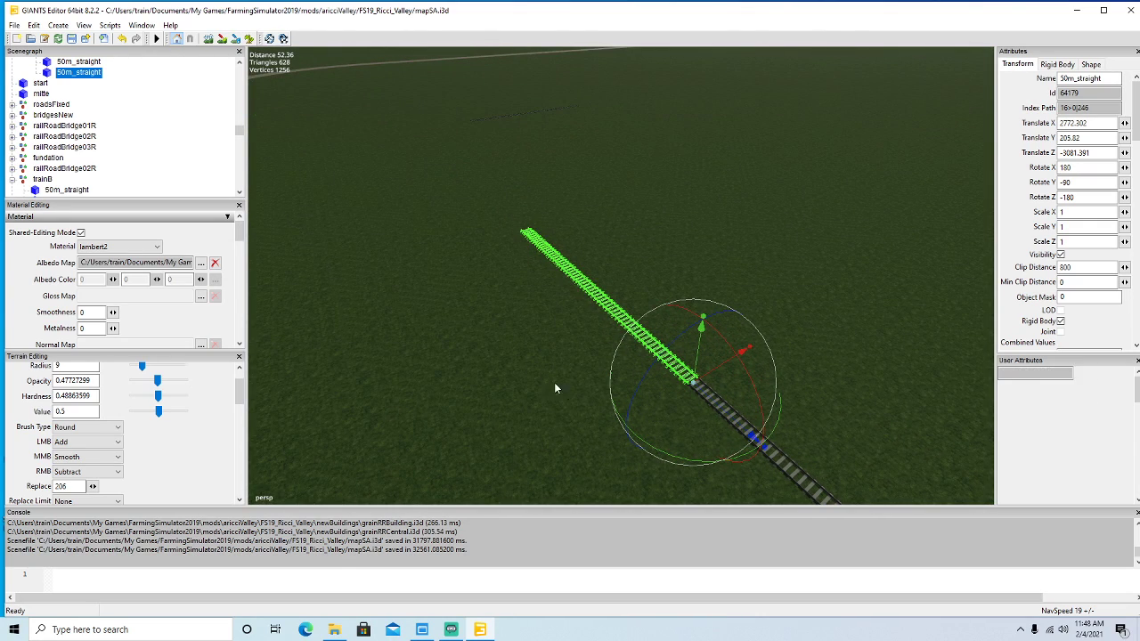
{"action": "left_click_drag", "start_coordinate": [752, 435], "coordinate": [599, 382]}
{"action": "scroll", "coordinate": [383, 220], "scroll_direction": "up", "scroll_amount": 6}
{"action": "scroll", "coordinate": [384, 224], "scroll_direction": "up", "scroll_amount": 4}
{"action": "scroll", "coordinate": [524, 323], "scroll_direction": "up", "scroll_amount": 3}
{"action": "scroll", "coordinate": [599, 382], "scroll_direction": "down", "scroll_amount": 15}
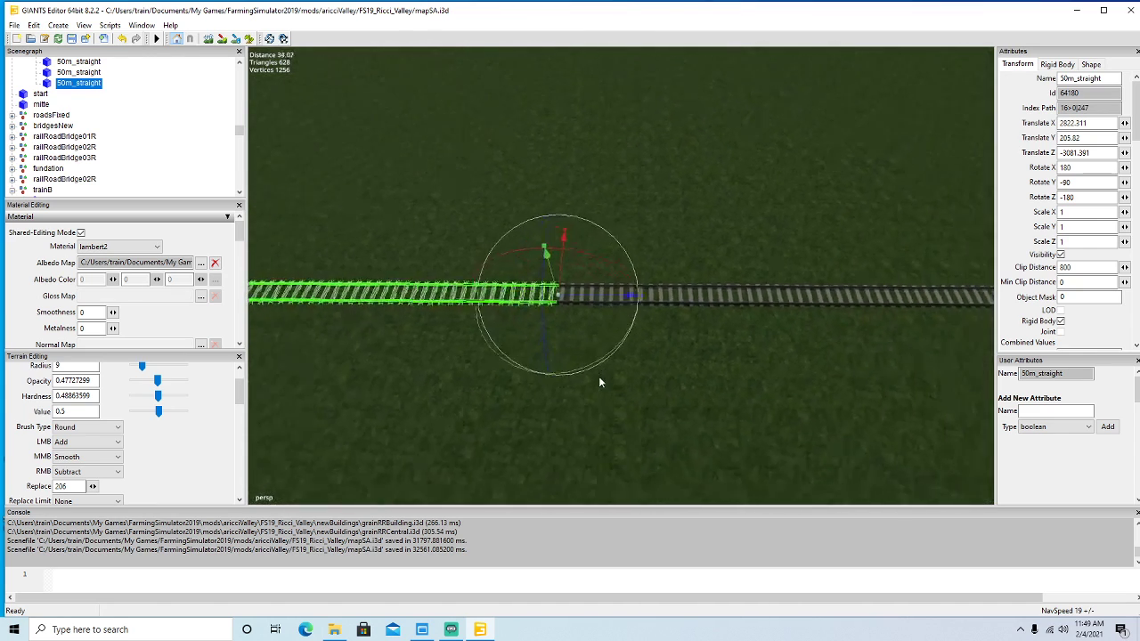
Duplicate the existing 50m_90deg_right curve section.
{"action": "right_click_drag", "start_coordinate": [599, 381], "coordinate": [729, 338]}
{"action": "scroll", "coordinate": [117, 167], "scroll_direction": "up", "scroll_amount": 4}
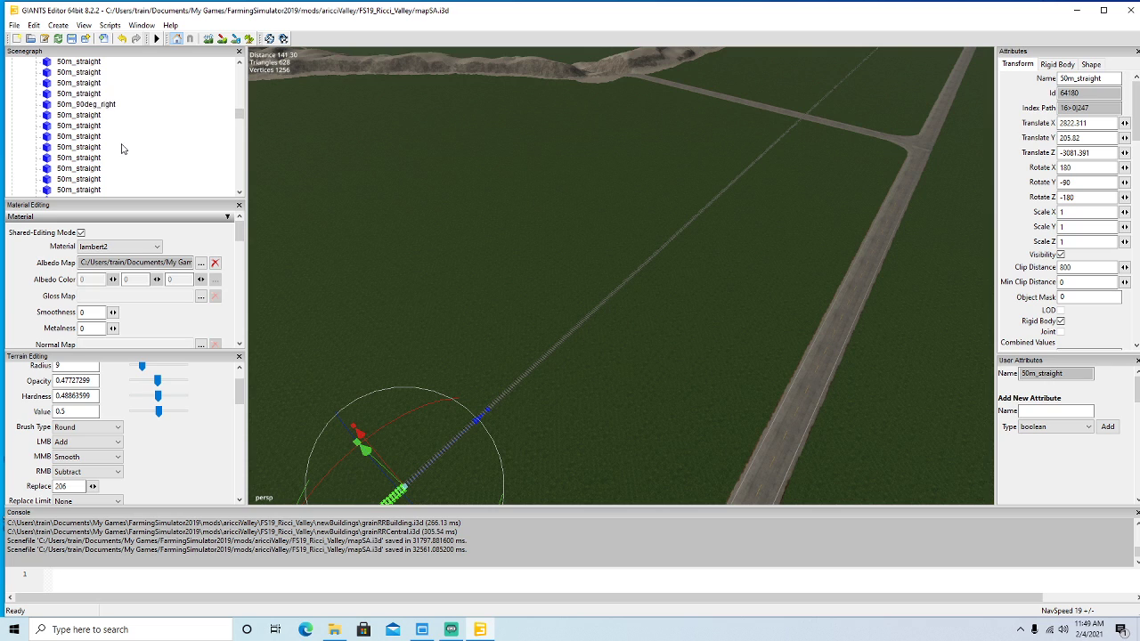
{"action": "left_click", "coordinate": [47, 105]}
{"action": "right_click_drag", "start_coordinate": [620, 204], "coordinate": [638, 153]}
{"action": "left_click_drag", "start_coordinate": [651, 156], "coordinate": [626, 162], "text": "alt"}
{"action": "scroll", "coordinate": [554, 210], "scroll_direction": "down", "scroll_amount": 3}
{"action": "scroll", "coordinate": [626, 163], "scroll_direction": "up", "scroll_amount": 4}
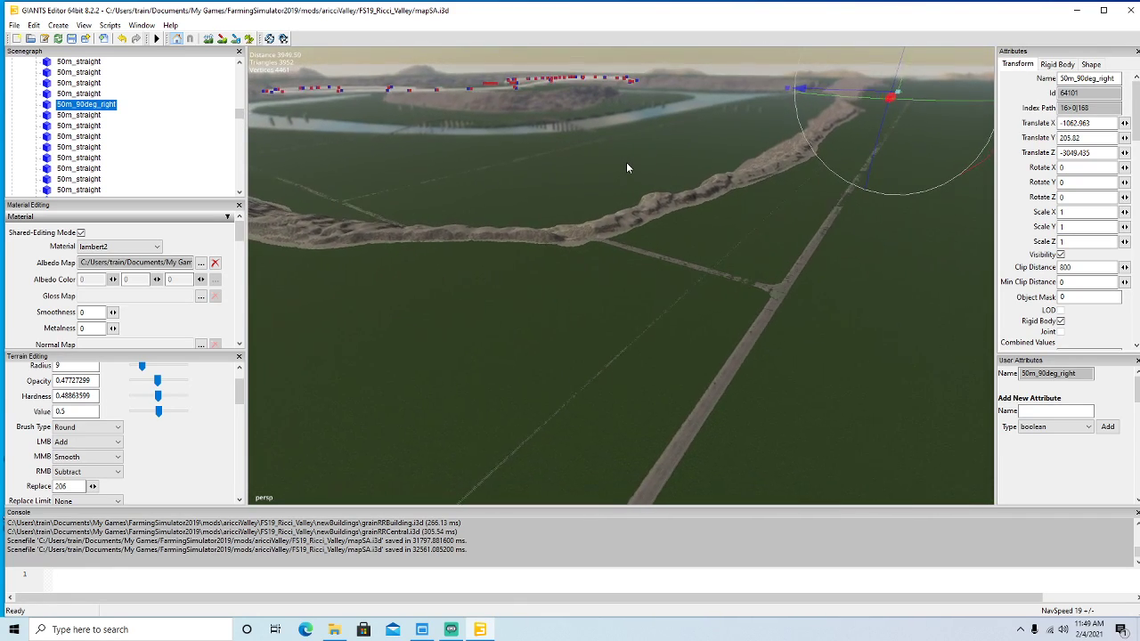
{"action": "key", "text": "ctrl+d"}
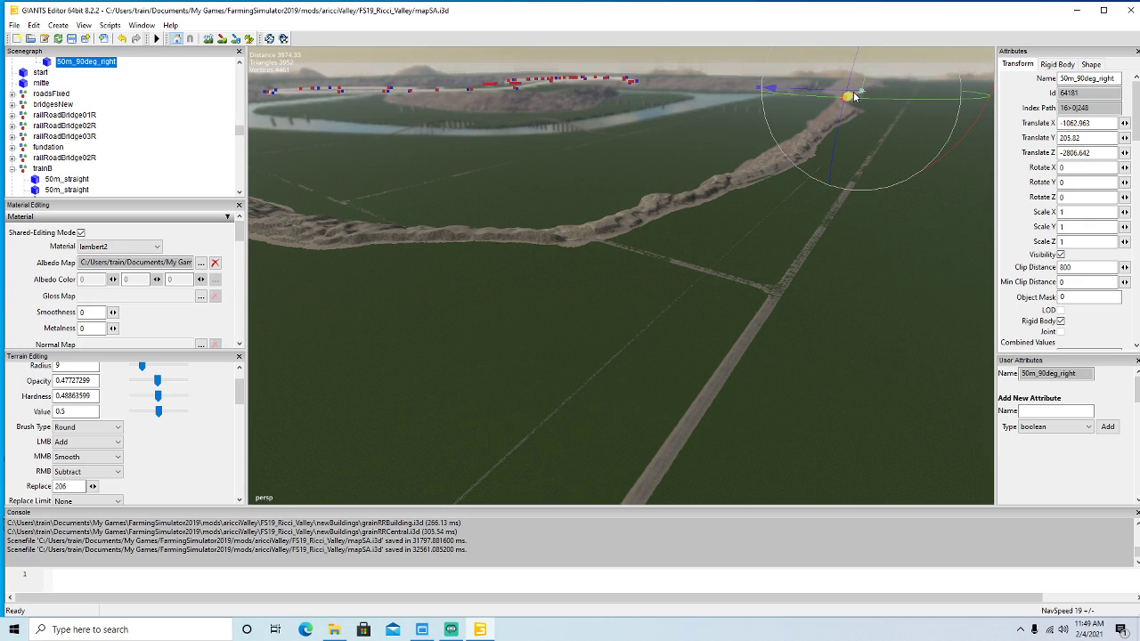
Move the curve copy to the open corner beside the line's end, at about Translate X 2897.02 and Translate Z -3029.62.
{"action": "left_click_drag", "start_coordinate": [147, 538], "coordinate": [384, 378]}
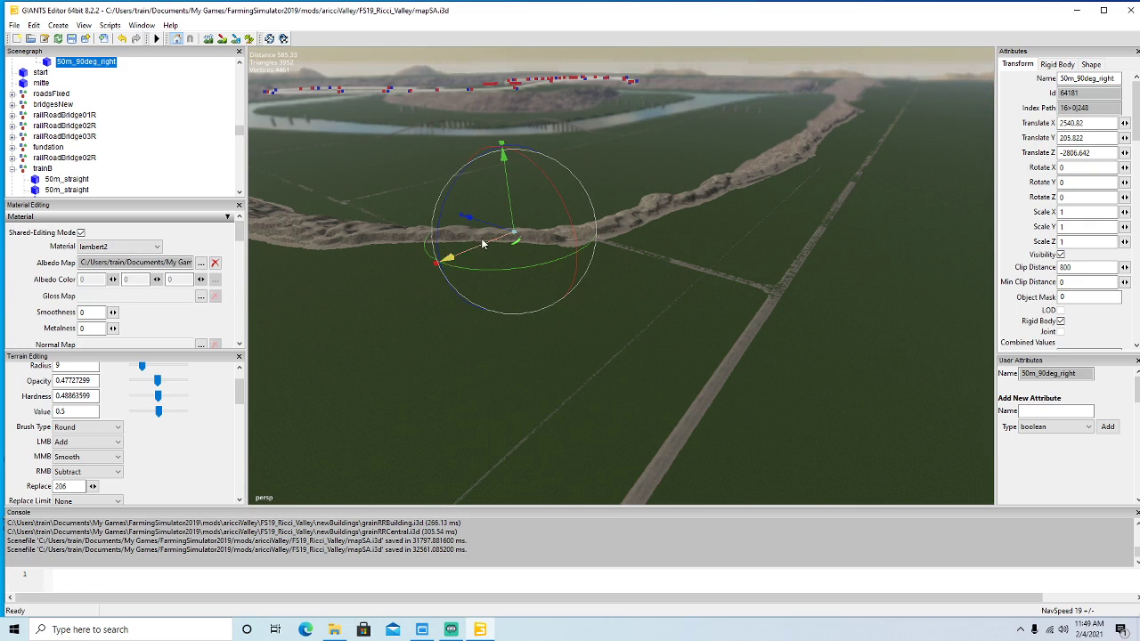
{"action": "left_click_drag", "start_coordinate": [488, 229], "coordinate": [659, 368]}
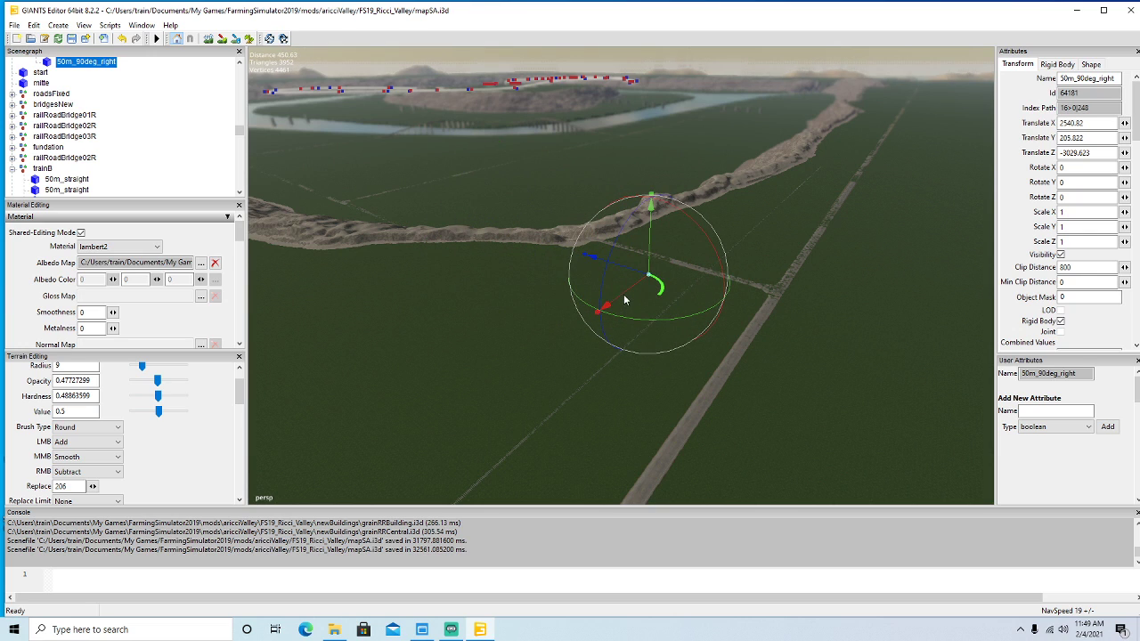
{"action": "left_click_drag", "start_coordinate": [559, 361], "coordinate": [248, 603]}
{"action": "left_click_drag", "start_coordinate": [725, 320], "coordinate": [634, 382], "text": "alt"}
{"action": "scroll", "coordinate": [634, 382], "scroll_direction": "up", "scroll_amount": 8}
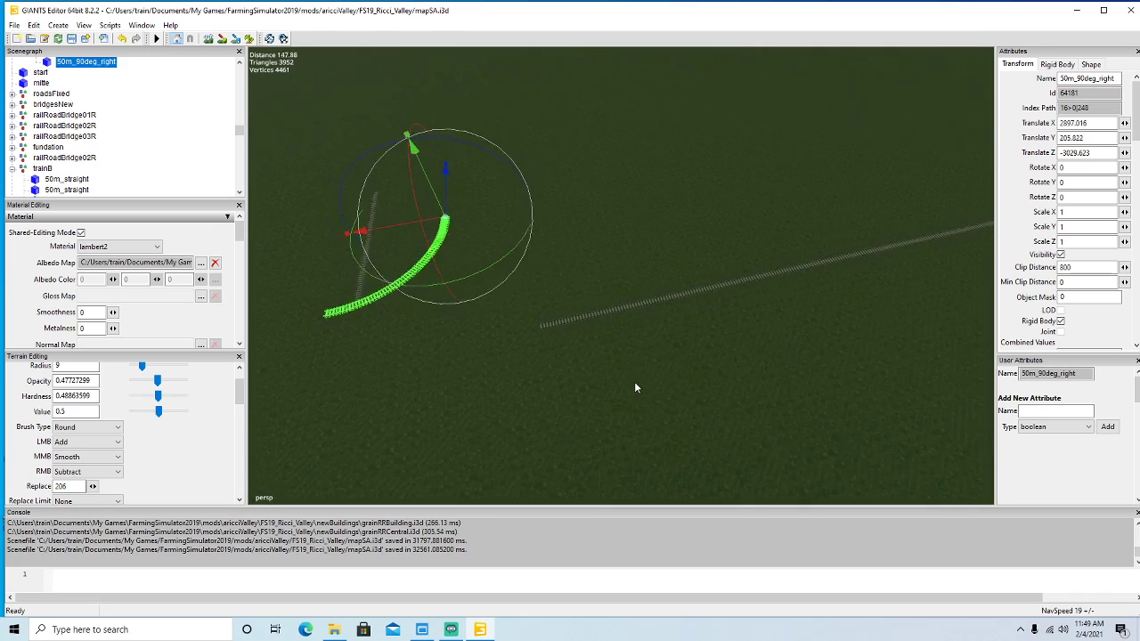
Shift the curve toward the line at about Translate Z -3074.57 and set its Rotate Y to -90.
{"action": "scroll", "coordinate": [635, 388], "scroll_direction": "up", "scroll_amount": 2}
{"action": "left_click_drag", "start_coordinate": [592, 149], "coordinate": [283, 292], "text": "alt"}
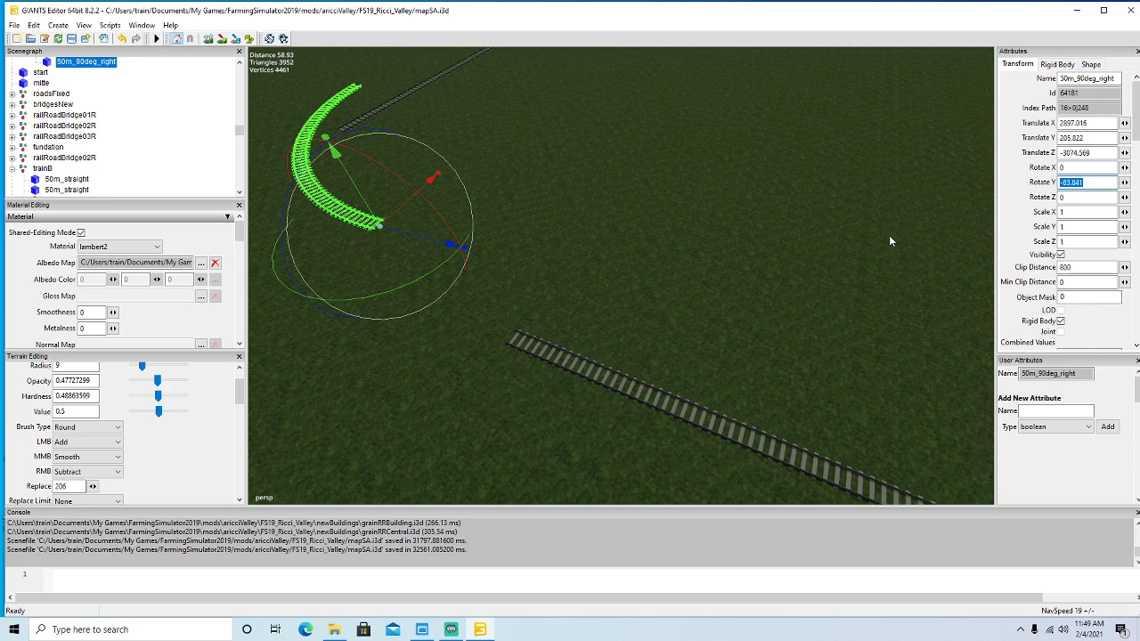
{"action": "type", "text": "-90"}
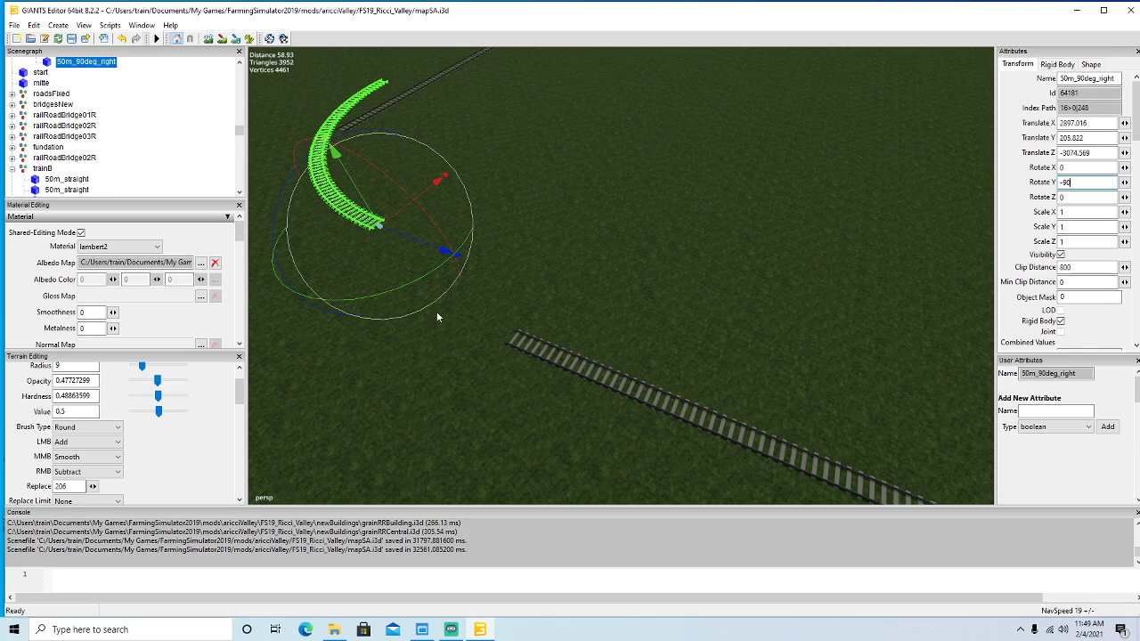
Move the curve closer to the straight line's end, at about Translate X 2889.34 and Translate Z -3079.80.
{"action": "left_click_drag", "start_coordinate": [422, 244], "coordinate": [469, 301]}
{"action": "left_click_drag", "start_coordinate": [447, 229], "coordinate": [410, 289]}
{"action": "right_click_drag", "start_coordinate": [434, 372], "coordinate": [561, 374]}
{"action": "scroll", "coordinate": [560, 379], "scroll_direction": "down", "scroll_amount": 3}
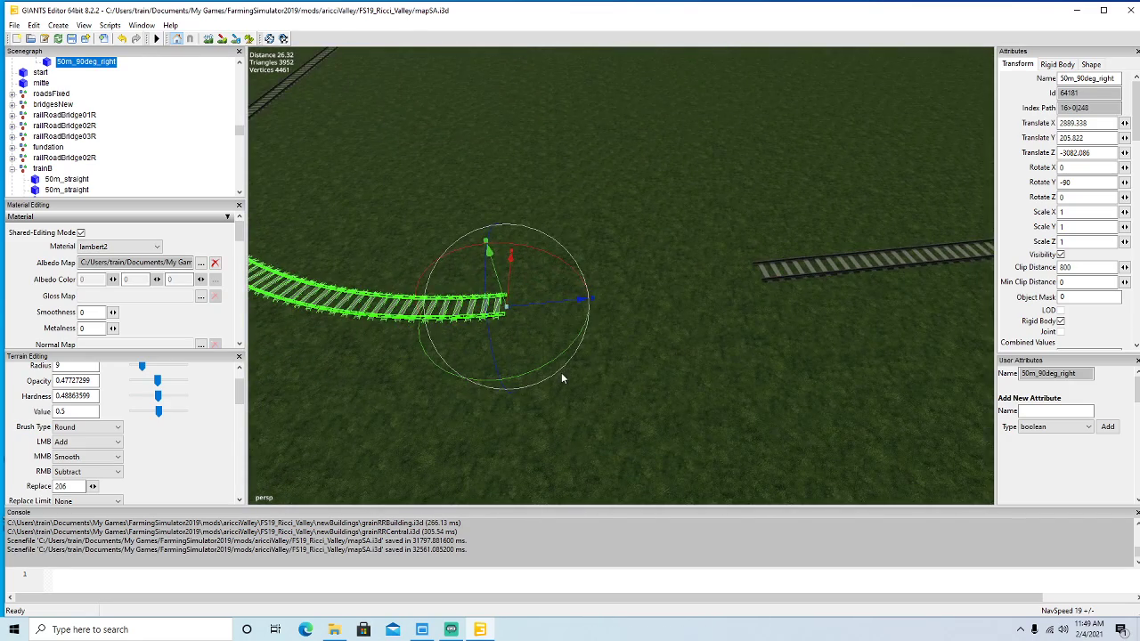
{"action": "left_click_drag", "start_coordinate": [510, 271], "coordinate": [513, 242]}
{"action": "right_click_drag", "start_coordinate": [661, 346], "coordinate": [748, 325]}
{"action": "scroll", "coordinate": [748, 325], "scroll_direction": "down", "scroll_amount": 5}
{"action": "scroll", "coordinate": [96, 103], "scroll_direction": "up", "scroll_amount": 5}
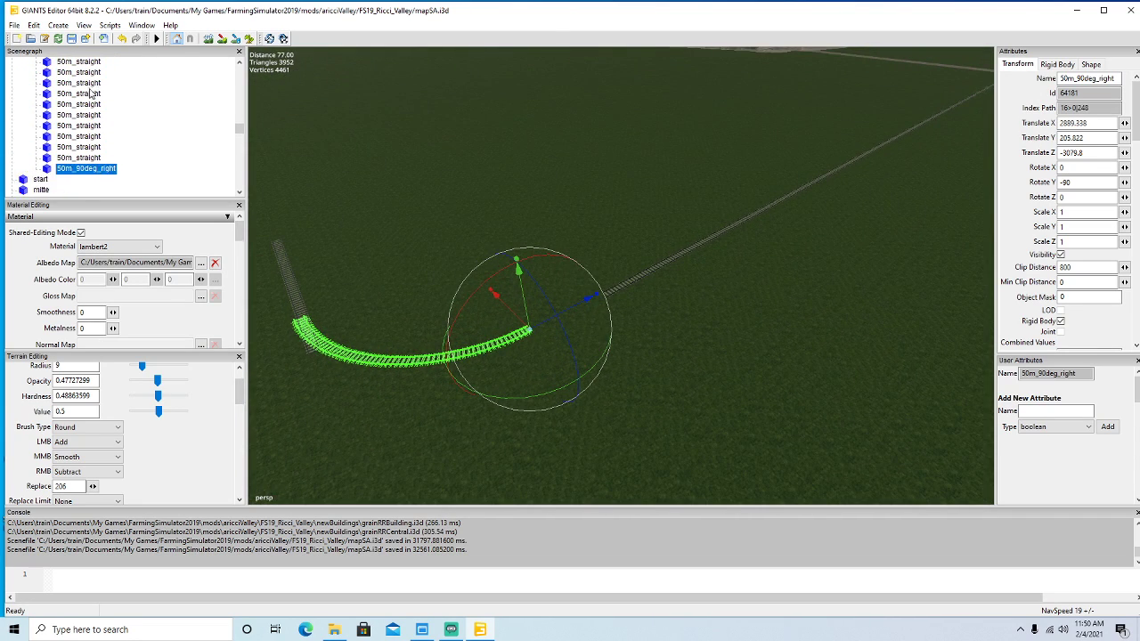
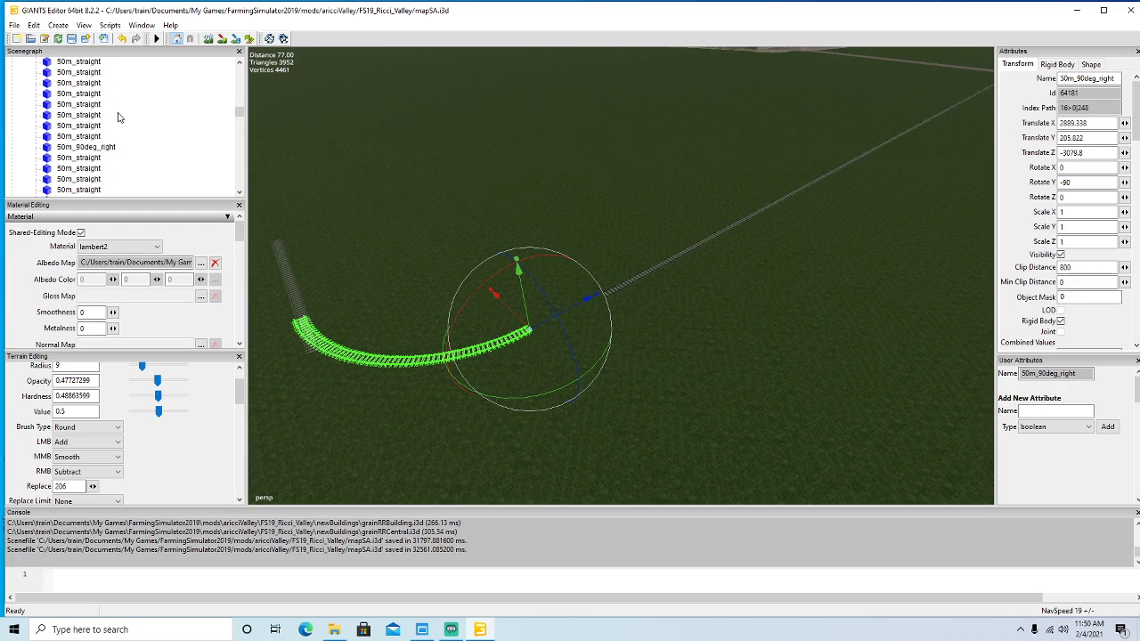
Duplicate a 20m_straight section, place the copy beside the curve's near end and set its Translate Y to 205.82.
{"action": "left_click", "coordinate": [78, 105]}
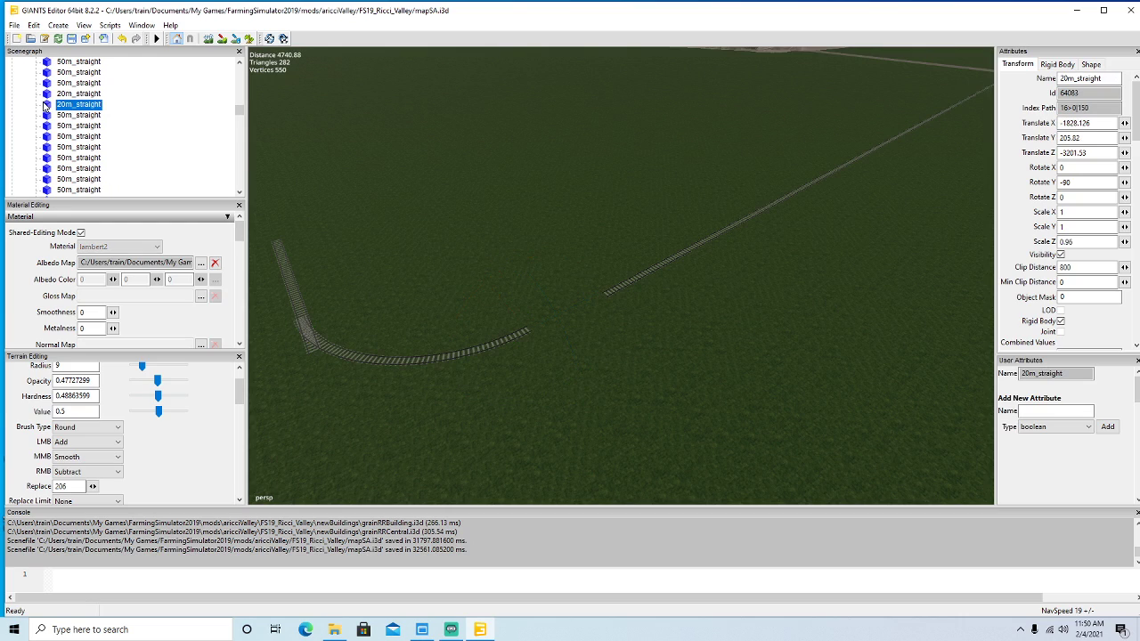
{"action": "key", "text": "ctrl+d"}
{"action": "left_click", "coordinate": [33, 25]}
{"action": "left_click", "coordinate": [79, 191]}
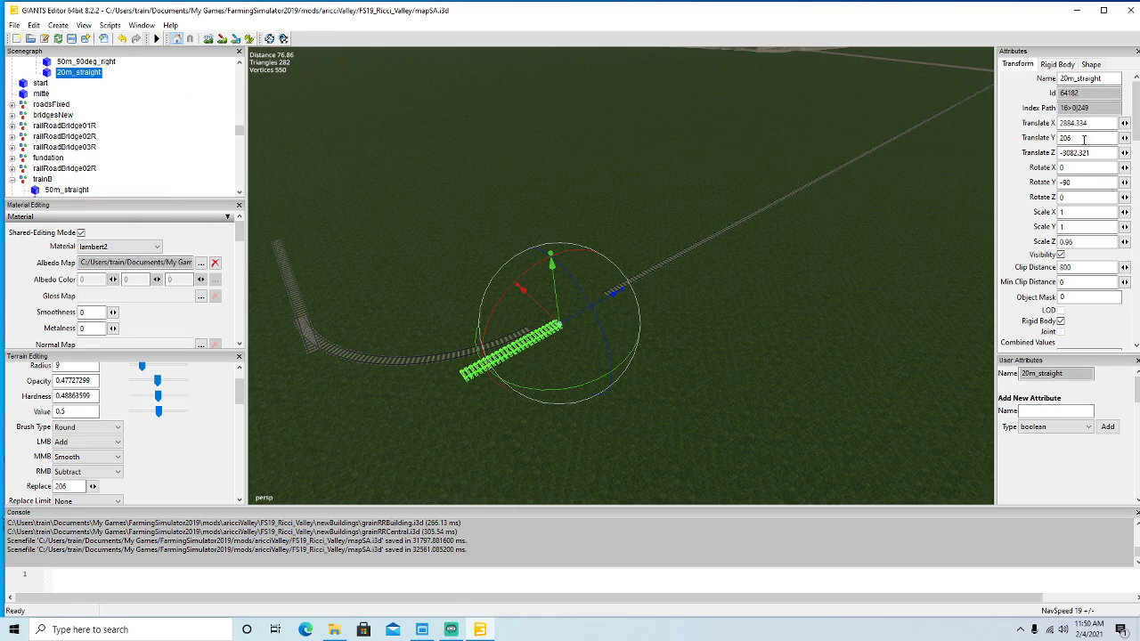
{"action": "key", "text": "BackSpace"}
{"action": "type", "text": "5"}
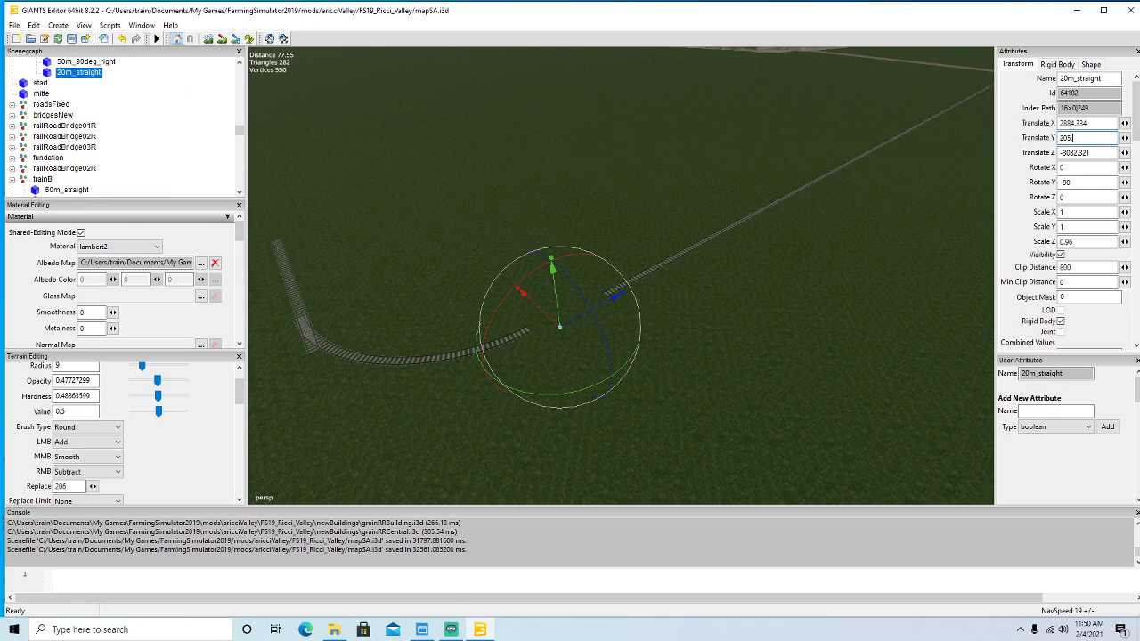
{"action": "type", "text": ".5"}
{"action": "scroll", "coordinate": [773, 346], "scroll_direction": "up", "scroll_amount": 8}
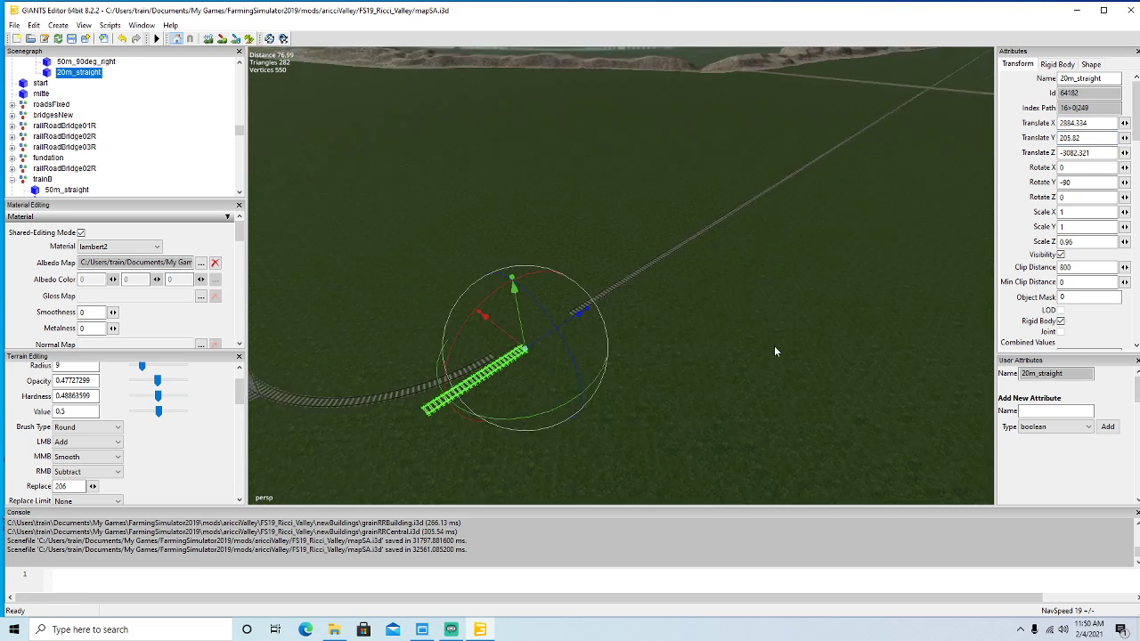
Join the 20m_straight to the end of the long line at about Translate X 2872.34 and Translate Z -3081.39.
{"action": "left_click_drag", "start_coordinate": [774, 346], "coordinate": [621, 378], "text": "alt"}
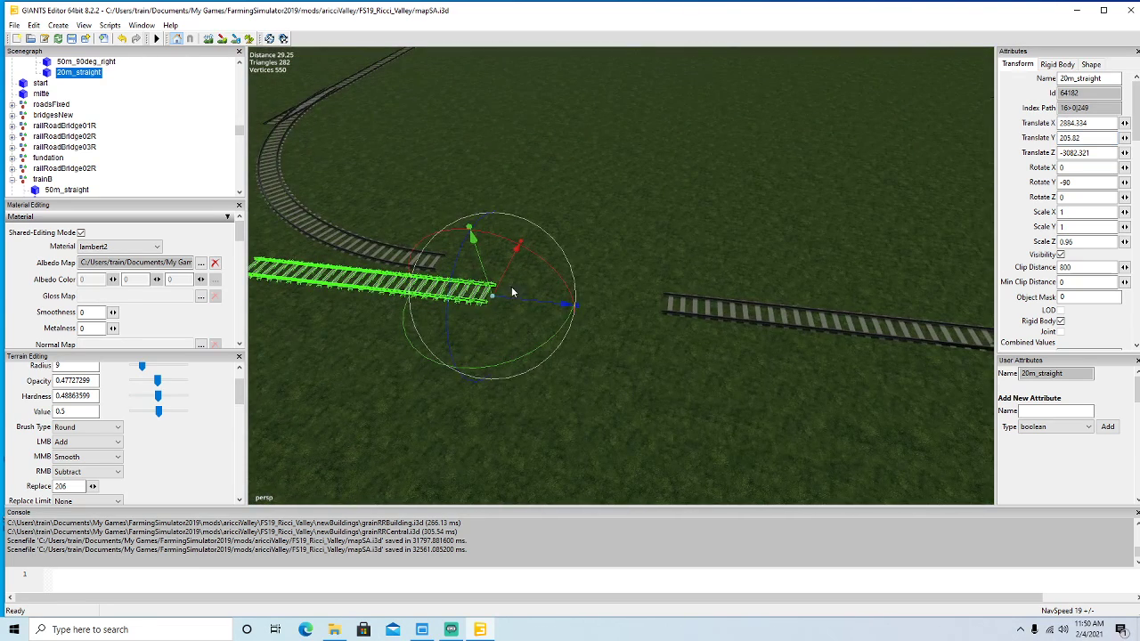
{"action": "left_click_drag", "start_coordinate": [503, 283], "coordinate": [627, 392]}
{"action": "scroll", "coordinate": [807, 367], "scroll_direction": "up", "scroll_amount": 7}
{"action": "left_click_drag", "start_coordinate": [615, 281], "coordinate": [551, 303]}
{"action": "scroll", "coordinate": [570, 306], "scroll_direction": "up", "scroll_amount": 5}
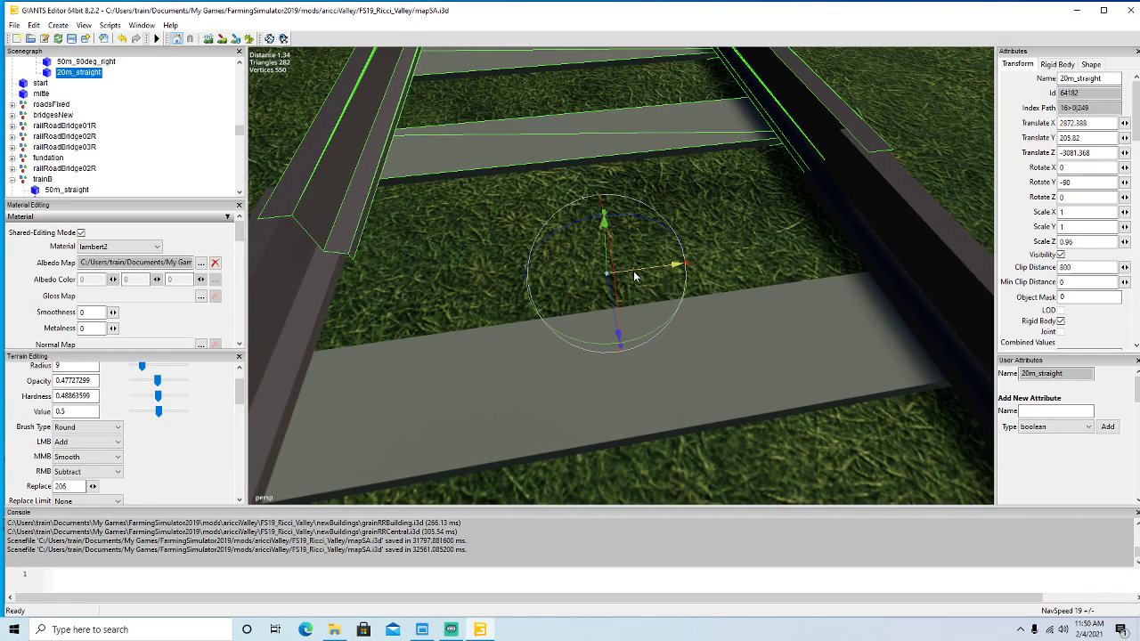
{"action": "left_click_drag", "start_coordinate": [634, 276], "coordinate": [750, 295]}
{"action": "scroll", "coordinate": [629, 315], "scroll_direction": "down", "scroll_amount": 7}
{"action": "scroll", "coordinate": [579, 220], "scroll_direction": "up", "scroll_amount": 5}
{"action": "scroll", "coordinate": [778, 273], "scroll_direction": "down", "scroll_amount": 5}
{"action": "scroll", "coordinate": [873, 251], "scroll_direction": "up", "scroll_amount": 3}
{"action": "scroll", "coordinate": [873, 251], "scroll_direction": "up", "scroll_amount": 4}
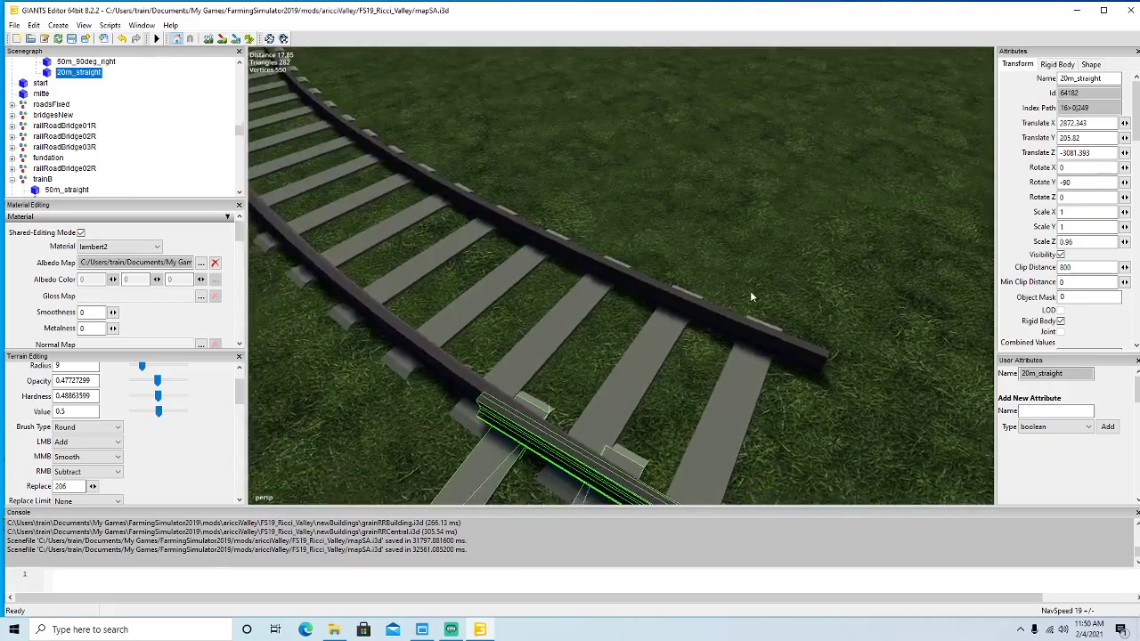
{"action": "scroll", "coordinate": [751, 294], "scroll_direction": "down", "scroll_amount": 5}
{"action": "scroll", "coordinate": [138, 123], "scroll_direction": "up", "scroll_amount": 1}
Align the 50m_90deg_right curve with the 20m_straight's free end at about Translate X 2891.42 and Translate Z -3081.39.
{"action": "left_click", "coordinate": [51, 84]}
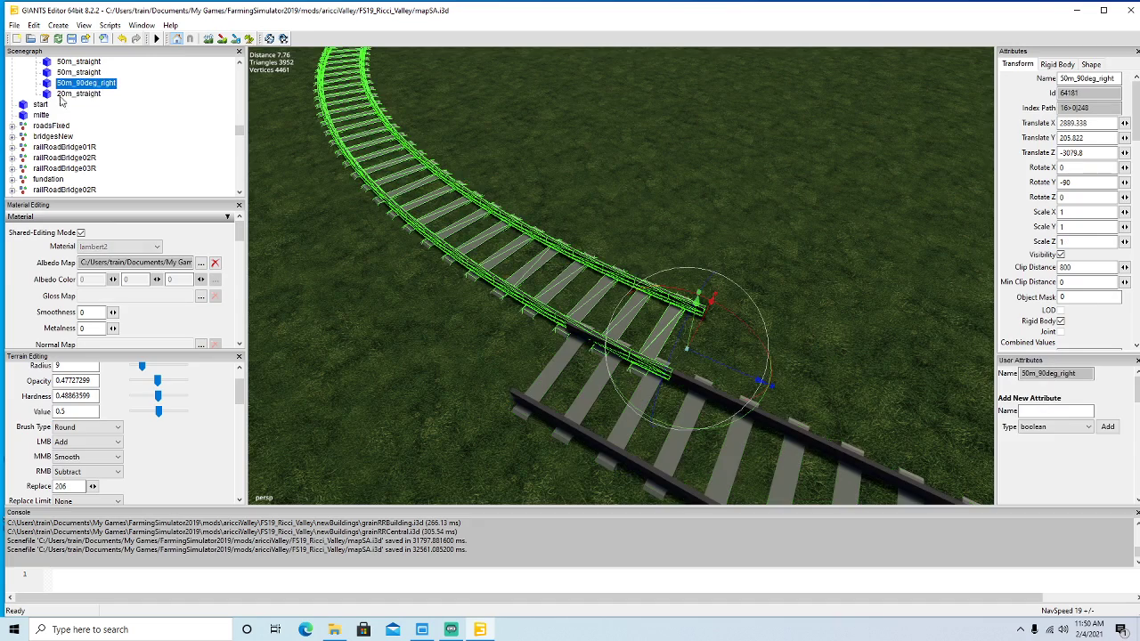
{"action": "left_click_drag", "start_coordinate": [717, 363], "coordinate": [568, 378]}
{"action": "left_click_drag", "start_coordinate": [623, 412], "coordinate": [671, 404]}
{"action": "scroll", "coordinate": [619, 419], "scroll_direction": "up", "scroll_amount": 5}
{"action": "scroll", "coordinate": [520, 406], "scroll_direction": "down", "scroll_amount": 4}
{"action": "scroll", "coordinate": [671, 404], "scroll_direction": "down", "scroll_amount": 6}
{"action": "scroll", "coordinate": [615, 330], "scroll_direction": "up", "scroll_amount": 4}
{"action": "mouse_move", "coordinate": [635, 370]}
{"action": "left_mouse_down", "text": "alt"}
{"action": "mouse_move", "coordinate": [615, 329]}
{"action": "mouse_move", "coordinate": [578, 327]}
{"action": "mouse_move", "coordinate": [662, 357]}
{"action": "mouse_move", "coordinate": [641, 389]}
{"action": "left_mouse_up", "text": "alt"}
{"action": "scroll", "coordinate": [578, 327], "scroll_direction": "up", "scroll_amount": 3}
{"action": "scroll", "coordinate": [642, 389], "scroll_direction": "down", "scroll_amount": 3}
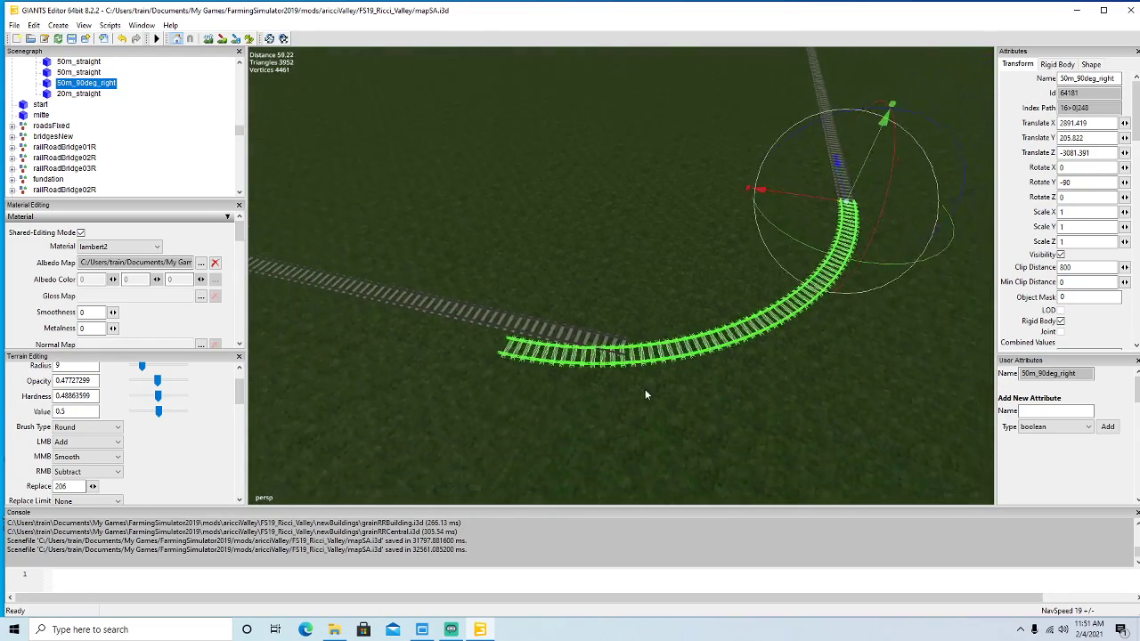
Align the perpendicular 50m_straight with the curve's far end at about Translate X 2923.38 and Translate Z -3049.56.
{"action": "left_click", "coordinate": [78, 72]}
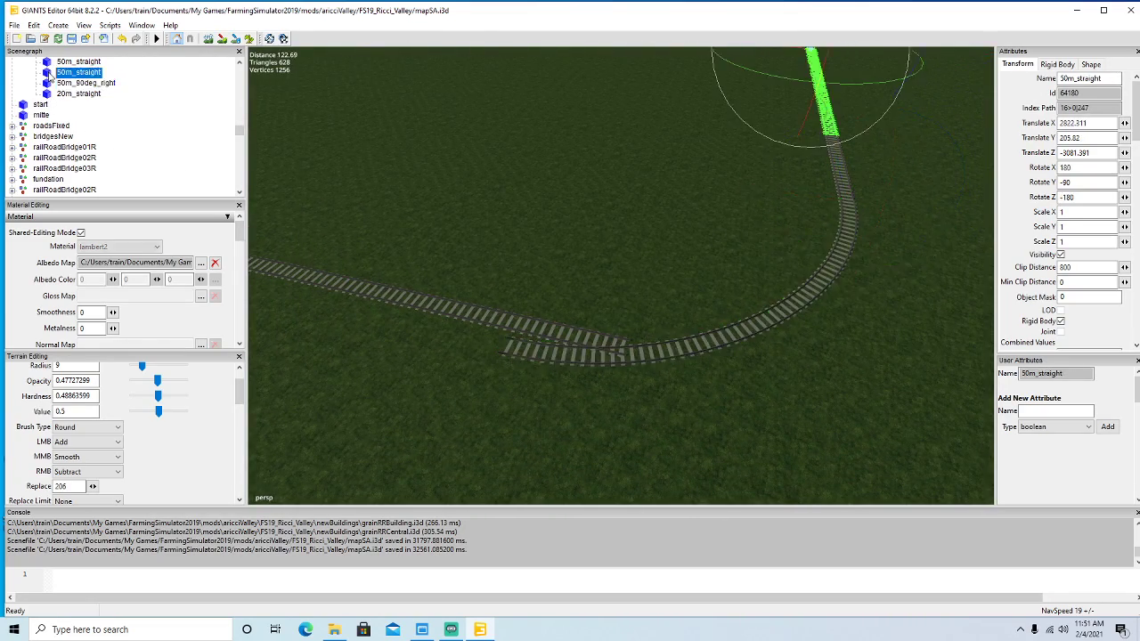
{"action": "left_click", "coordinate": [502, 320]}
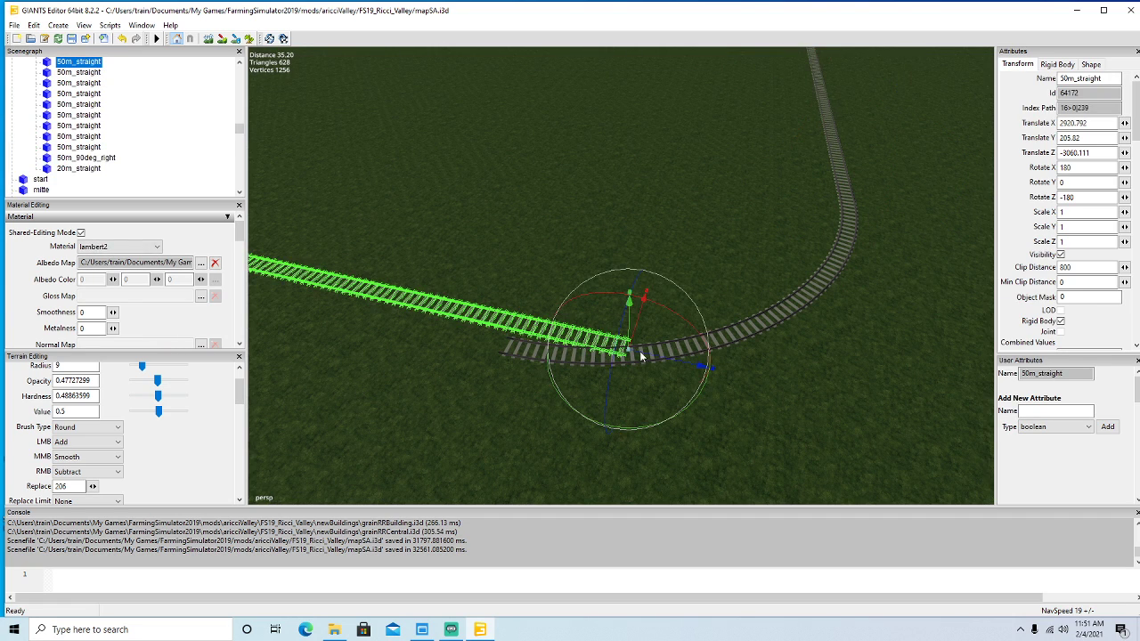
{"action": "left_click_drag", "start_coordinate": [670, 359], "coordinate": [539, 347]}
{"action": "left_click_drag", "start_coordinate": [544, 364], "coordinate": [480, 383], "text": "alt"}
{"action": "scroll", "coordinate": [534, 372], "scroll_direction": "up", "scroll_amount": 4}
{"action": "scroll", "coordinate": [480, 383], "scroll_direction": "up", "scroll_amount": 4}
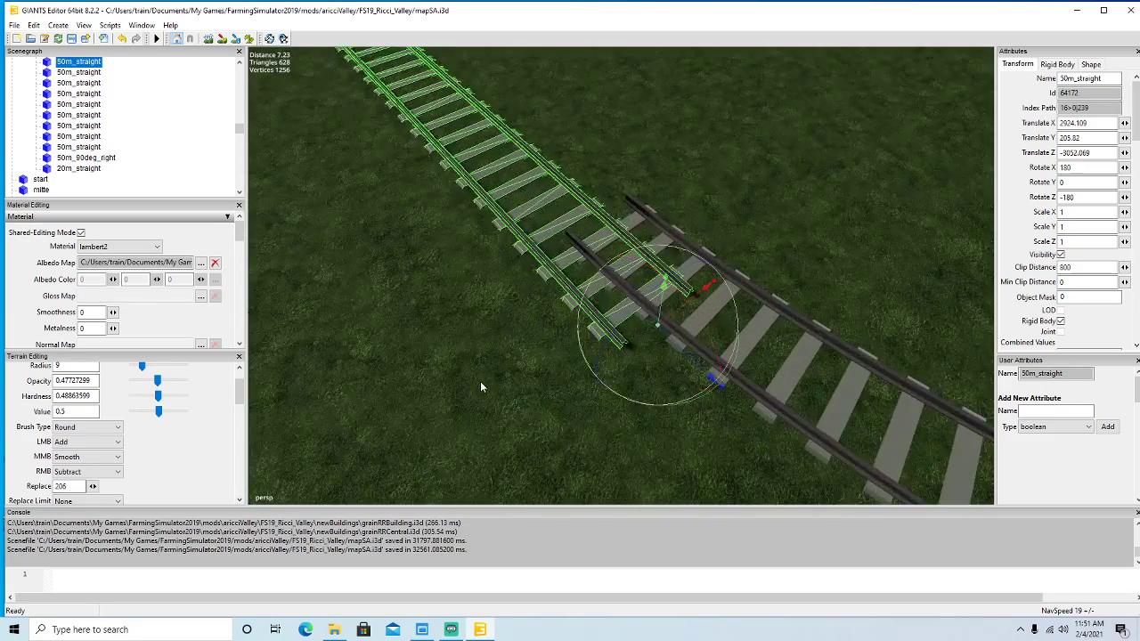
{"action": "scroll", "coordinate": [488, 383], "scroll_direction": "up", "scroll_amount": 3}
{"action": "scroll", "coordinate": [488, 383], "scroll_direction": "down", "scroll_amount": 2}
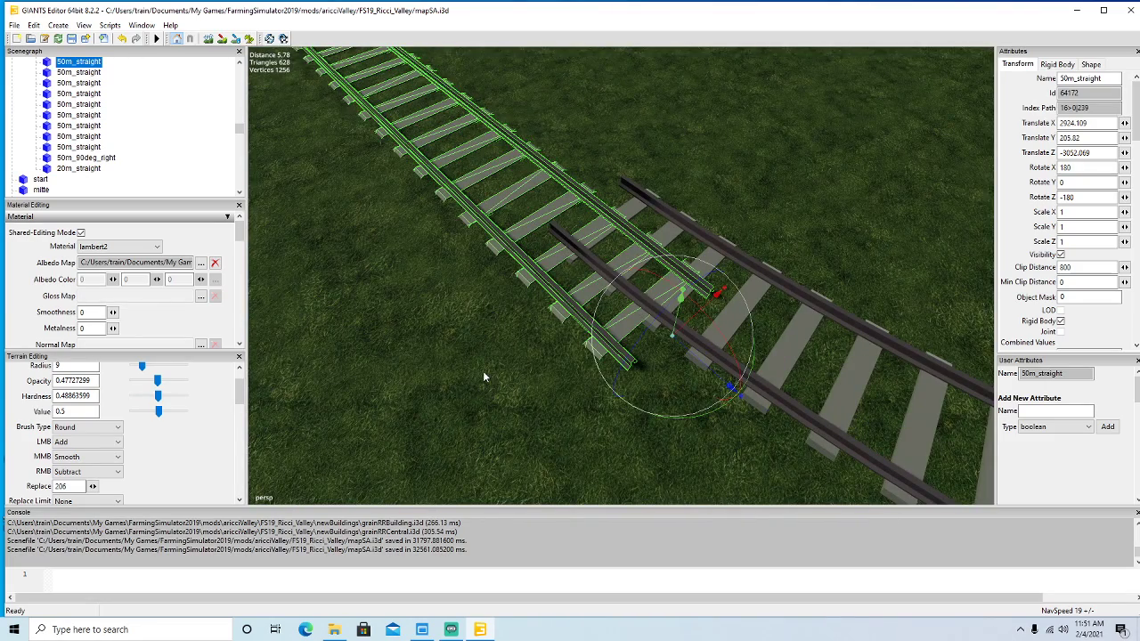
{"action": "scroll", "coordinate": [488, 377], "scroll_direction": "up", "scroll_amount": 4}
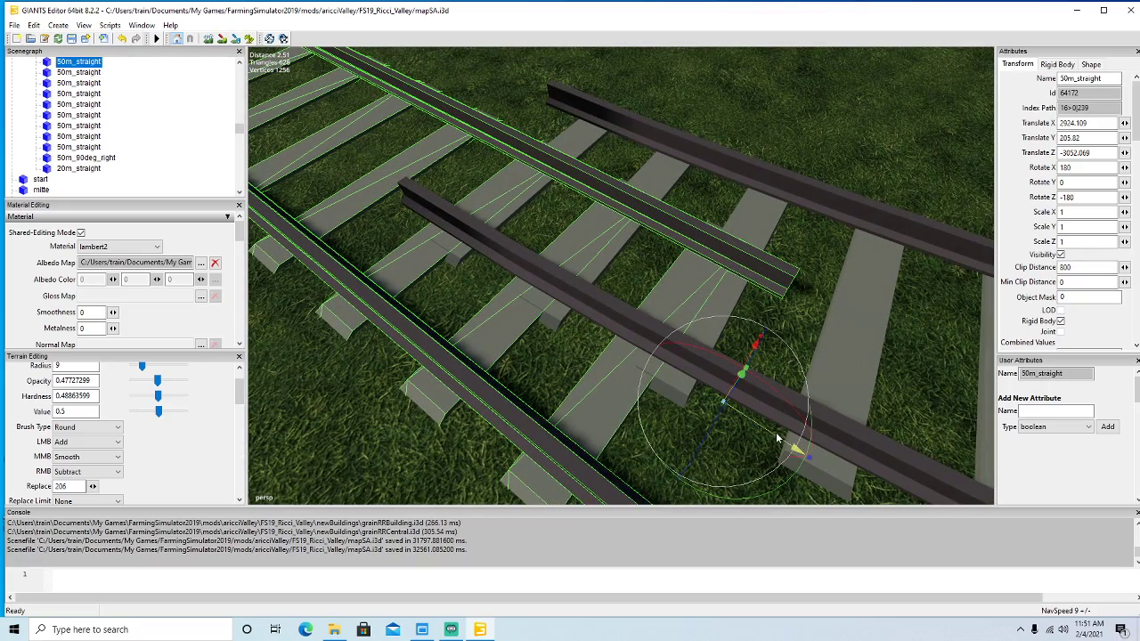
{"action": "left_click_drag", "start_coordinate": [776, 438], "coordinate": [568, 348]}
{"action": "left_click_drag", "start_coordinate": [576, 294], "coordinate": [515, 196]}
{"action": "left_click_drag", "start_coordinate": [532, 155], "coordinate": [474, 253]}
{"action": "scroll", "coordinate": [523, 206], "scroll_direction": "down", "scroll_amount": 8}
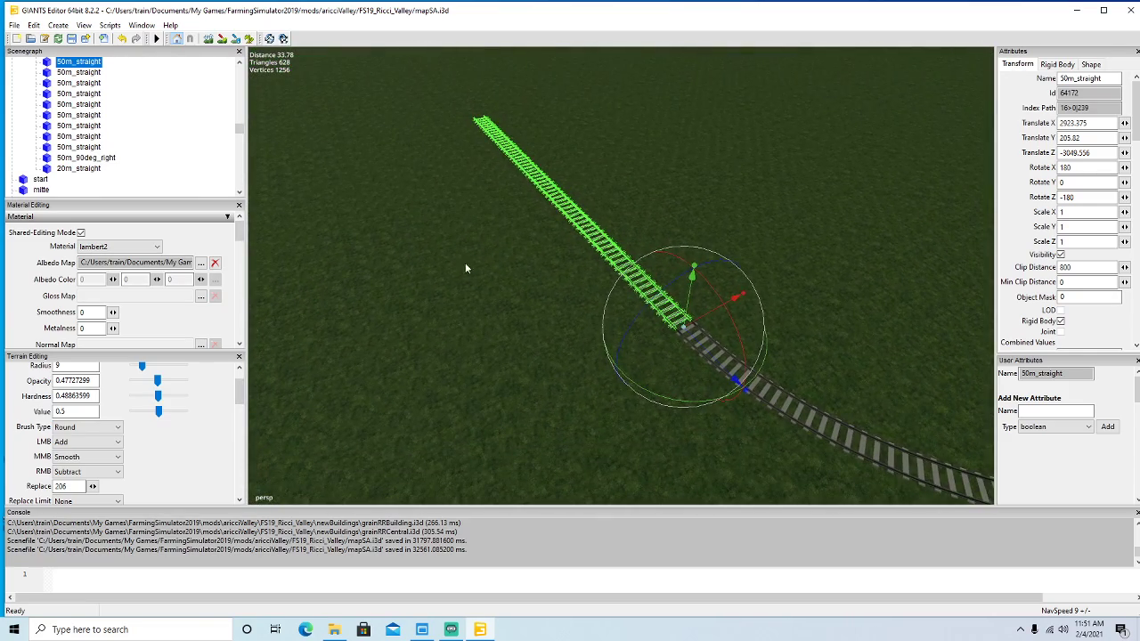
Duplicate the perpendicular 50m_straight and butt the copy against its far end.
{"action": "key", "text": "ctrl+d"}
{"action": "left_click_drag", "start_coordinate": [730, 377], "coordinate": [310, 42]}
{"action": "scroll", "coordinate": [311, 42], "scroll_direction": "up", "scroll_amount": 5}
{"action": "right_click_drag", "start_coordinate": [310, 45], "coordinate": [414, 185]}
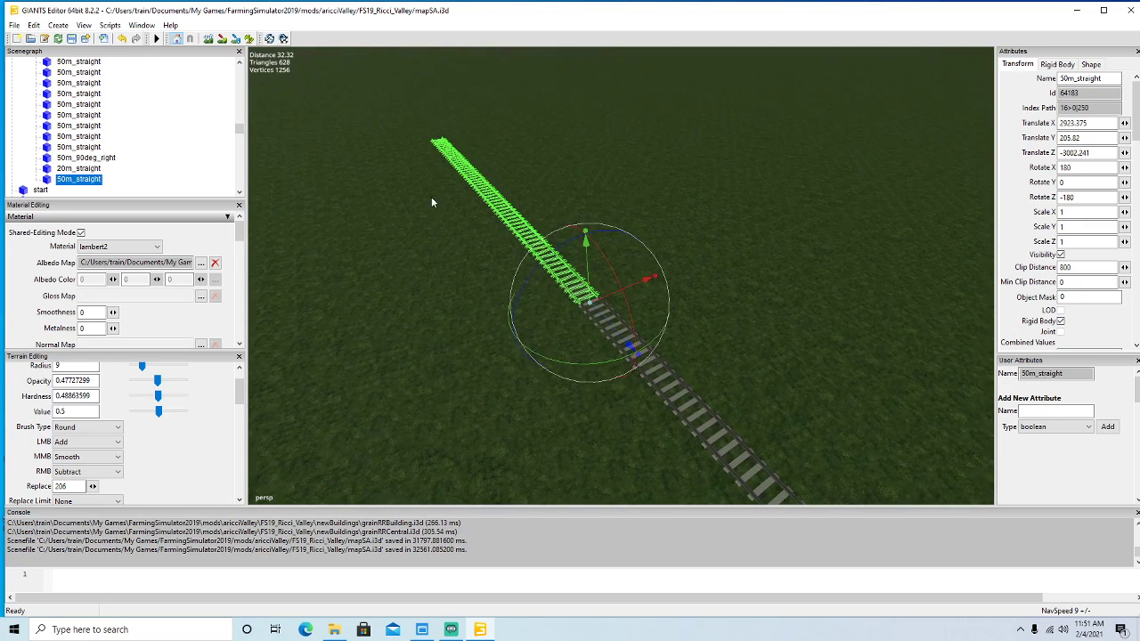
{"action": "left_click_drag", "start_coordinate": [630, 345], "coordinate": [551, 290]}
{"action": "left_click_drag", "start_coordinate": [521, 307], "coordinate": [517, 353], "text": "alt"}
{"action": "scroll", "coordinate": [483, 315], "scroll_direction": "up", "scroll_amount": 3}
{"action": "scroll", "coordinate": [483, 319], "scroll_direction": "up", "scroll_amount": 5}
{"action": "scroll", "coordinate": [716, 368], "scroll_direction": "down", "scroll_amount": 5}
{"action": "scroll", "coordinate": [717, 293], "scroll_direction": "down", "scroll_amount": 4}
Duplicate the last perpendicular section and join the copy to the rail ends at about Translate Z -2949.36.
{"action": "right_click_drag", "start_coordinate": [517, 357], "coordinate": [636, 142]}
{"action": "left_click_drag", "start_coordinate": [562, 249], "coordinate": [365, 268], "text": "alt"}
{"action": "mouse_move", "coordinate": [464, 288]}
{"action": "left_mouse_down", "text": "alt"}
{"action": "mouse_move", "coordinate": [575, 306]}
{"action": "mouse_move", "coordinate": [467, 300]}
{"action": "left_mouse_up", "text": "alt"}
{"action": "scroll", "coordinate": [573, 308], "scroll_direction": "up", "scroll_amount": 3}
{"action": "scroll", "coordinate": [465, 299], "scroll_direction": "down", "scroll_amount": 3}
{"action": "key", "text": "ctrl+d"}
{"action": "left_click_drag", "start_coordinate": [846, 407], "coordinate": [365, 207]}
{"action": "left_click_drag", "start_coordinate": [361, 226], "coordinate": [405, 261], "text": "alt"}
{"action": "scroll", "coordinate": [350, 213], "scroll_direction": "up", "scroll_amount": 5}
{"action": "scroll", "coordinate": [389, 231], "scroll_direction": "up", "scroll_amount": 4}
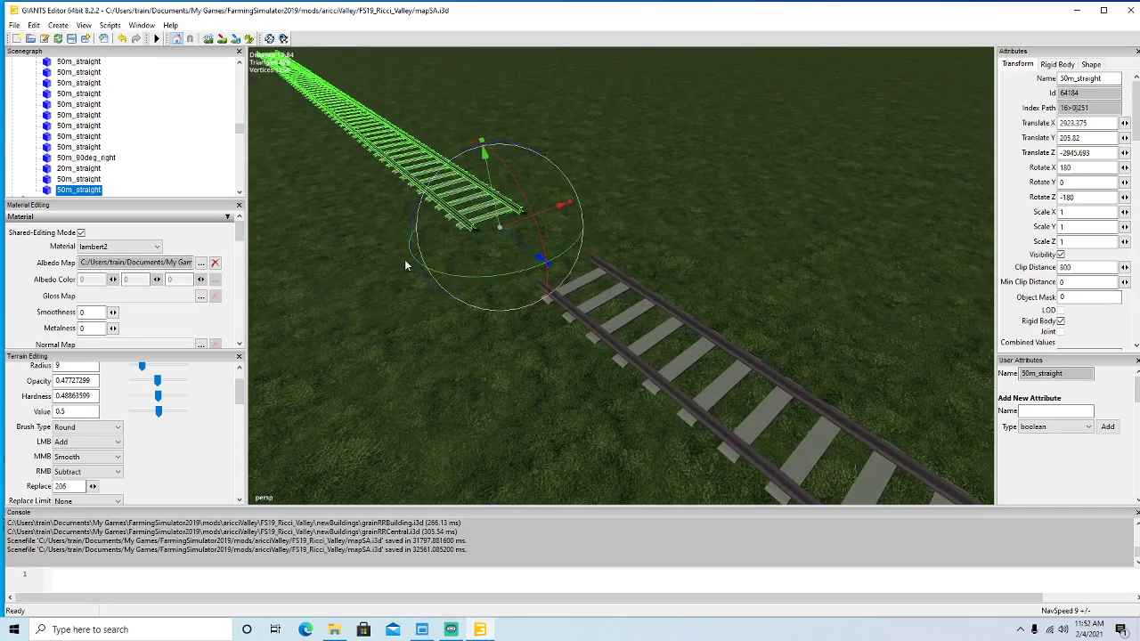
{"action": "left_click_drag", "start_coordinate": [528, 256], "coordinate": [545, 351]}
{"action": "scroll", "coordinate": [647, 350], "scroll_direction": "down", "scroll_amount": 3}
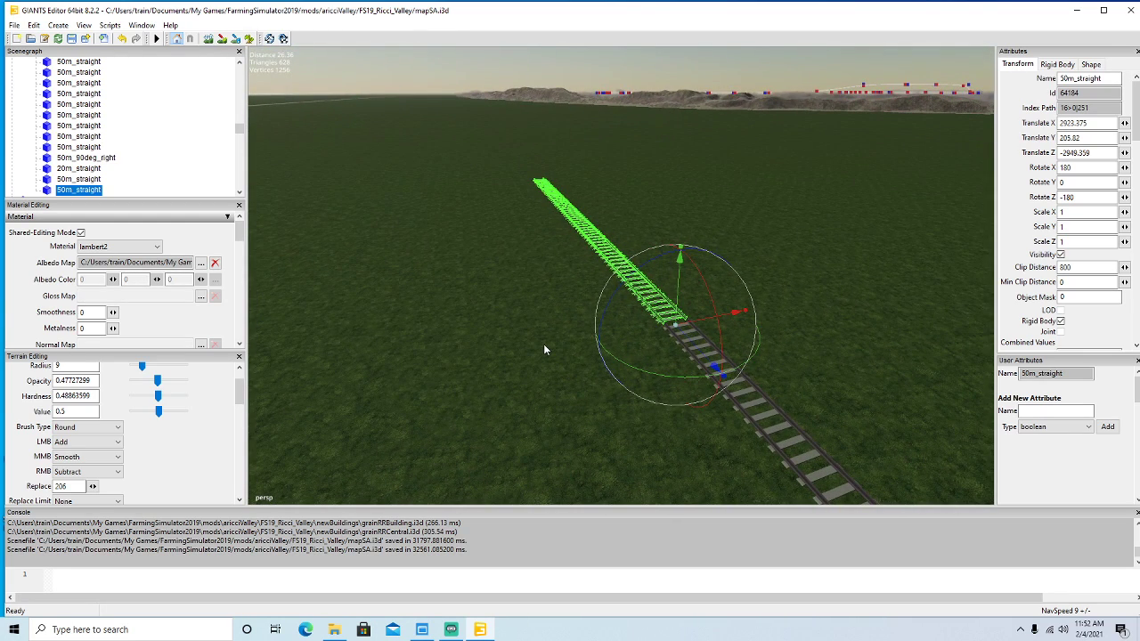
Extend the perpendicular line with another duplicated 50m_straight at about Translate Z -2899.33.
{"action": "key", "text": "ctrl+d"}
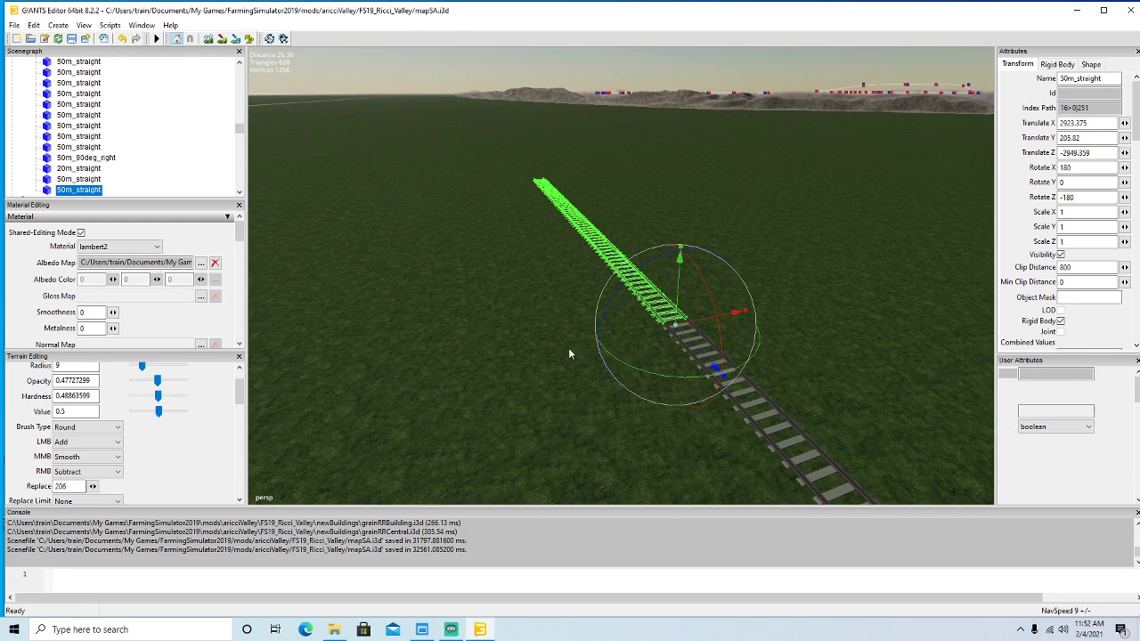
{"action": "left_click_drag", "start_coordinate": [715, 367], "coordinate": [649, 432]}
{"action": "scroll", "coordinate": [263, 123], "scroll_direction": "up", "scroll_amount": 5}
{"action": "scroll", "coordinate": [263, 123], "scroll_direction": "up", "scroll_amount": 4}
{"action": "scroll", "coordinate": [607, 430], "scroll_direction": "down", "scroll_amount": 5}
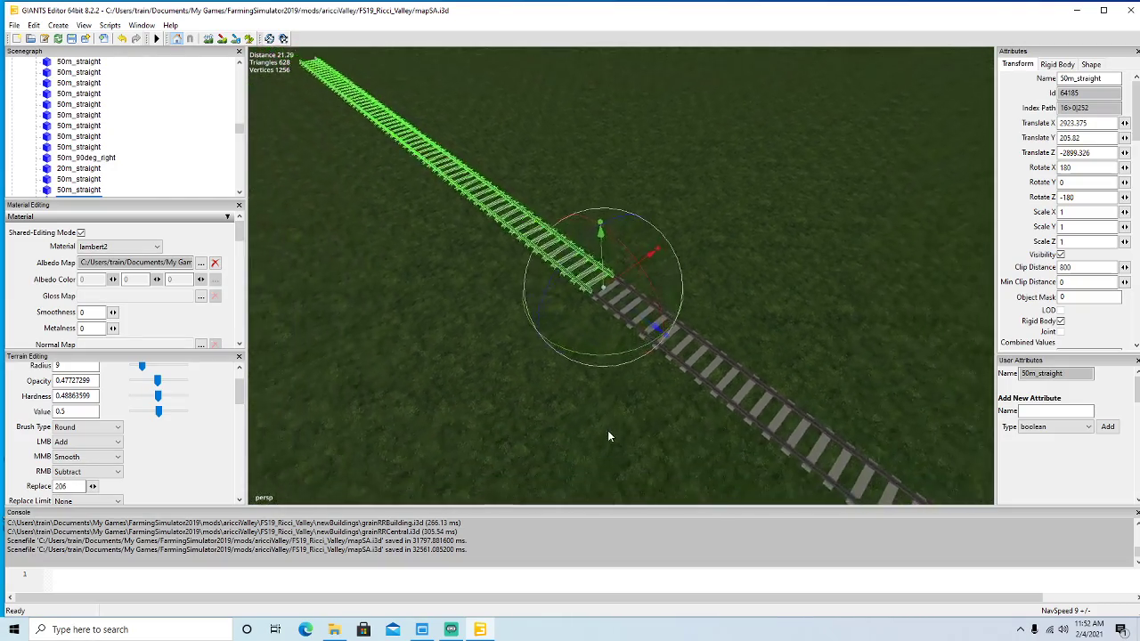
{"action": "scroll", "coordinate": [607, 436], "scroll_direction": "down", "scroll_amount": 2}
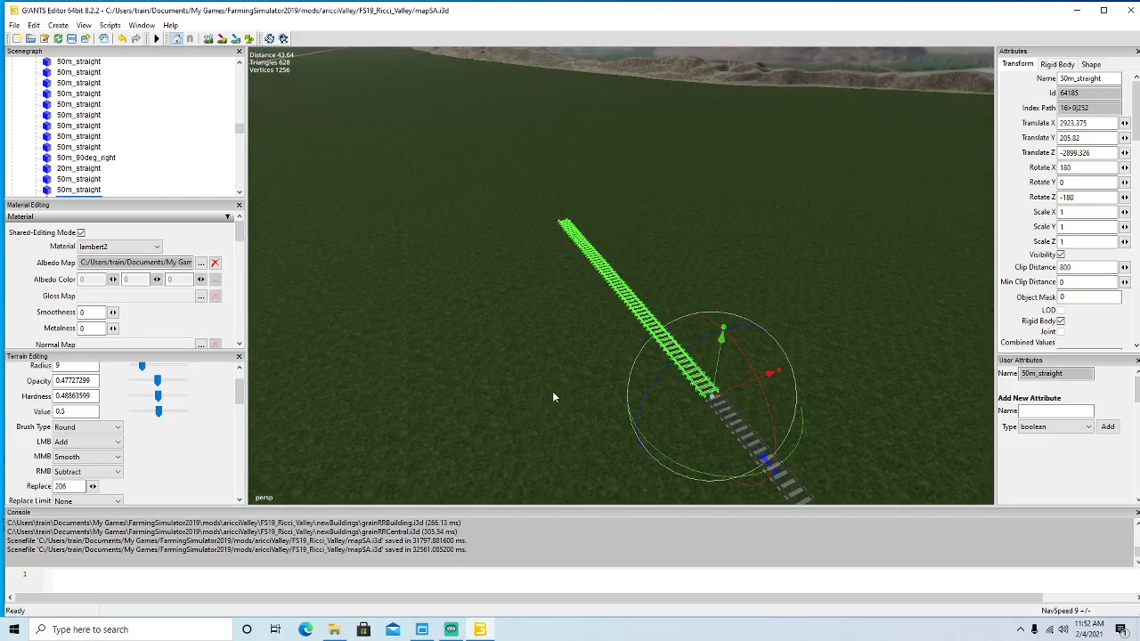
Duplicate the end section again and align the copy with the track at about Translate Z -2849.22.
{"action": "key", "text": "ctrl+d"}
{"action": "left_click_drag", "start_coordinate": [764, 457], "coordinate": [447, 254]}
{"action": "scroll", "coordinate": [359, 167], "scroll_direction": "up", "scroll_amount": 5}
{"action": "scroll", "coordinate": [360, 181], "scroll_direction": "up", "scroll_amount": 14}
{"action": "right_click_drag", "start_coordinate": [446, 259], "coordinate": [572, 278]}
{"action": "left_click_drag", "start_coordinate": [646, 239], "coordinate": [628, 259]}
{"action": "scroll", "coordinate": [639, 319], "scroll_direction": "down", "scroll_amount": 10}
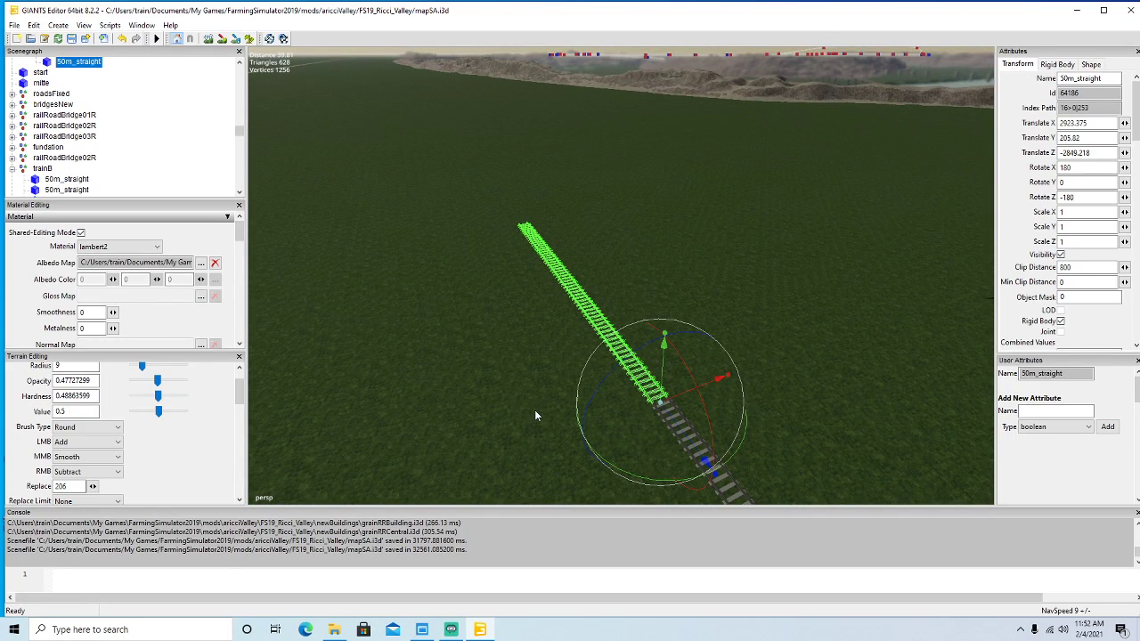
Add one more duplicated 50m_straight to the perpendicular line's end at about Translate Z -2799.18.
{"action": "key", "text": "ctrl+d"}
{"action": "left_click_drag", "start_coordinate": [685, 436], "coordinate": [305, 138]}
{"action": "left_click_drag", "start_coordinate": [347, 209], "coordinate": [454, 267], "text": "alt"}
{"action": "scroll", "coordinate": [303, 172], "scroll_direction": "up", "scroll_amount": 10}
{"action": "scroll", "coordinate": [302, 172], "scroll_direction": "up", "scroll_amount": 5}
{"action": "left_click_drag", "start_coordinate": [430, 205], "coordinate": [345, 155]}
{"action": "scroll", "coordinate": [370, 209], "scroll_direction": "down", "scroll_amount": 10}
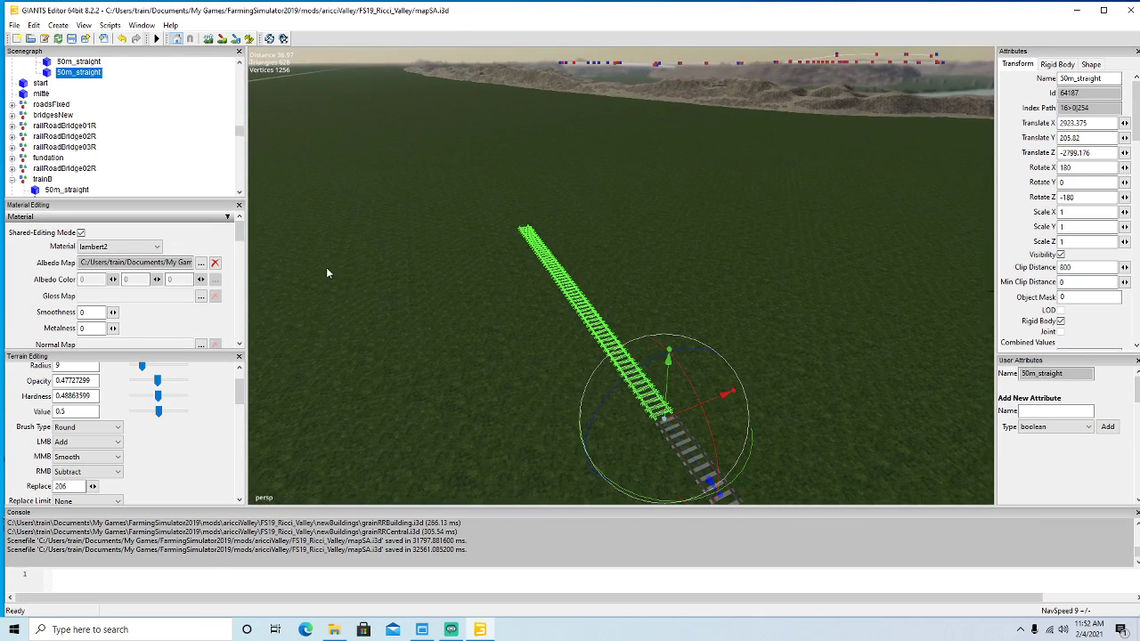
Duplicate the last 50m_straight and butt the copy against the track's end at about Translate Z -2749.11.
{"action": "key", "text": "ctrl+d"}
{"action": "left_click_drag", "start_coordinate": [683, 447], "coordinate": [319, 125]}
{"action": "left_click_drag", "start_coordinate": [369, 213], "coordinate": [493, 318], "text": "alt"}
{"action": "scroll", "coordinate": [322, 181], "scroll_direction": "up", "scroll_amount": 5}
{"action": "scroll", "coordinate": [322, 182], "scroll_direction": "up", "scroll_amount": 2}
{"action": "scroll", "coordinate": [322, 192], "scroll_direction": "up", "scroll_amount": 9}
{"action": "scroll", "coordinate": [493, 318], "scroll_direction": "down", "scroll_amount": 3}
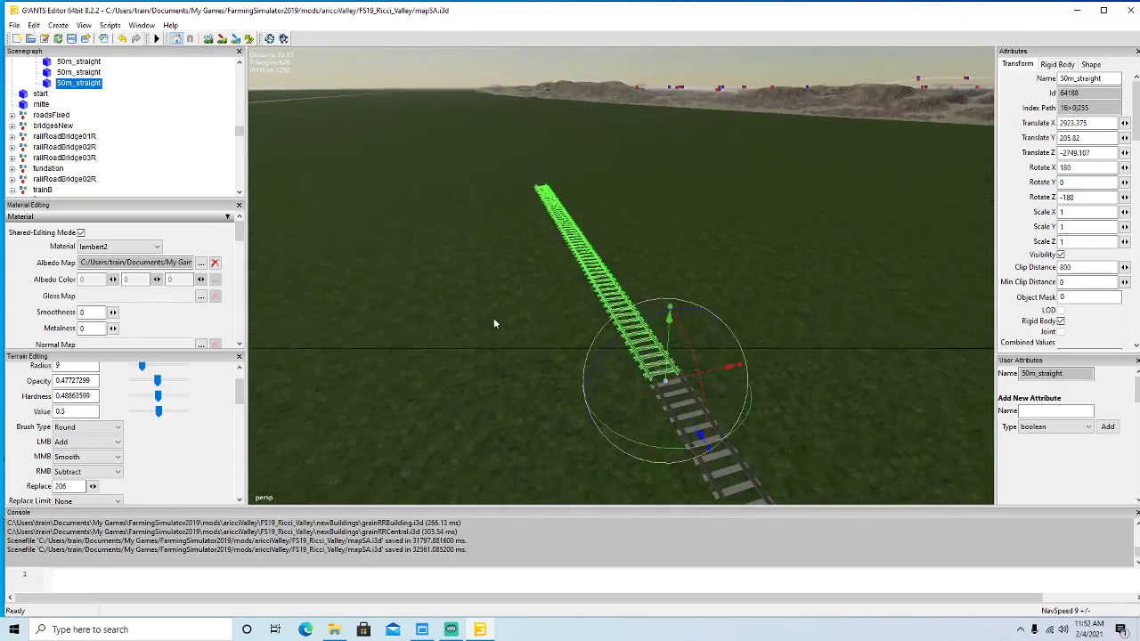
Duplicate the last 50m_straight and align the copy with the perpendicular track's end at about Translate Z -2699.03.
{"action": "key", "text": "ctrl+d"}
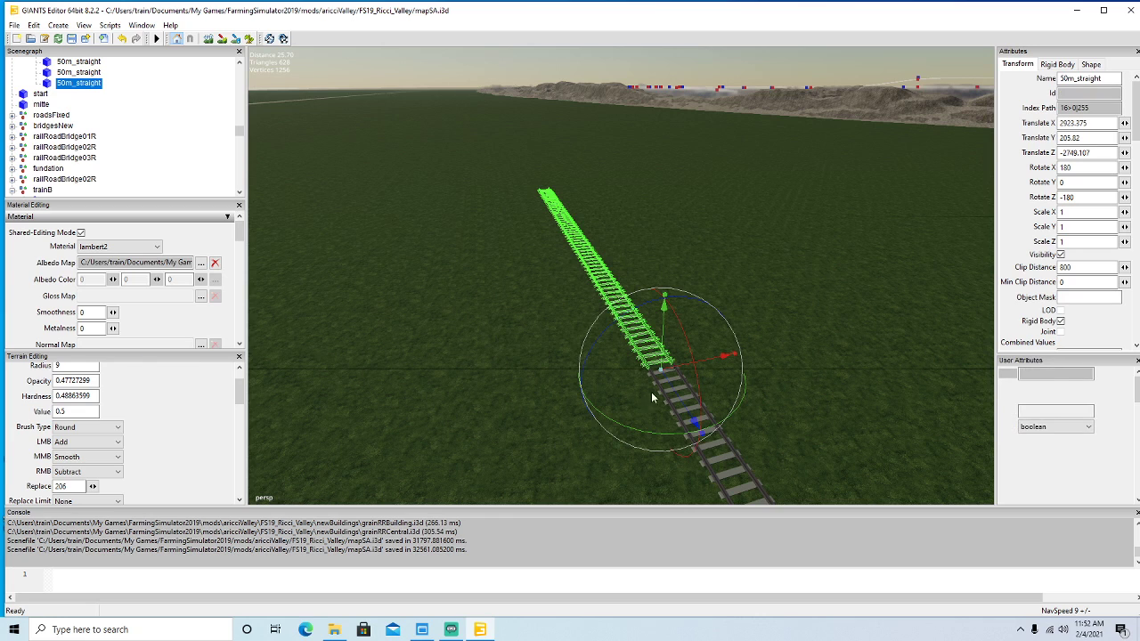
{"action": "left_click_drag", "start_coordinate": [679, 403], "coordinate": [162, 4]}
{"action": "left_click_drag", "start_coordinate": [284, 173], "coordinate": [263, 127], "text": "alt"}
{"action": "scroll", "coordinate": [251, 131], "scroll_direction": "up", "scroll_amount": 5}
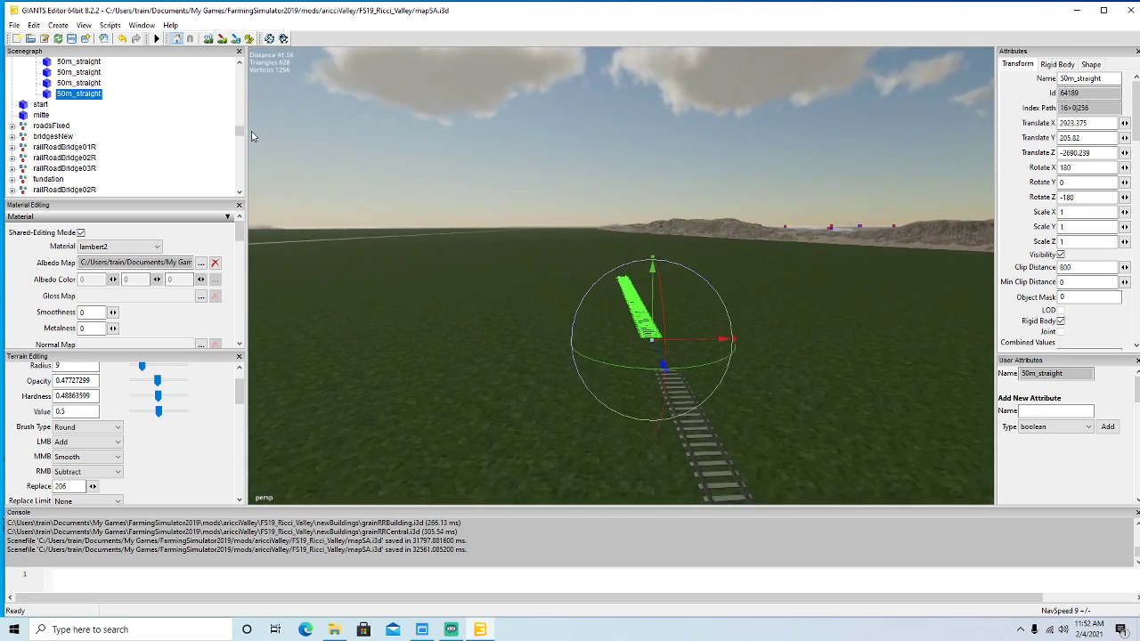
{"action": "left_click_drag", "start_coordinate": [251, 131], "coordinate": [502, 283], "text": "alt"}
{"action": "scroll", "coordinate": [565, 404], "scroll_direction": "down", "scroll_amount": 5}
{"action": "scroll", "coordinate": [433, 312], "scroll_direction": "up", "scroll_amount": 3}
{"action": "left_click_drag", "start_coordinate": [425, 314], "coordinate": [464, 289], "text": "alt"}
{"action": "scroll", "coordinate": [463, 288], "scroll_direction": "up", "scroll_amount": 5}
Inspect the plateau beyond the track's end and the valley road below the cliff as possible silo locations.
{"action": "scroll", "coordinate": [464, 292], "scroll_direction": "up", "scroll_amount": 8}
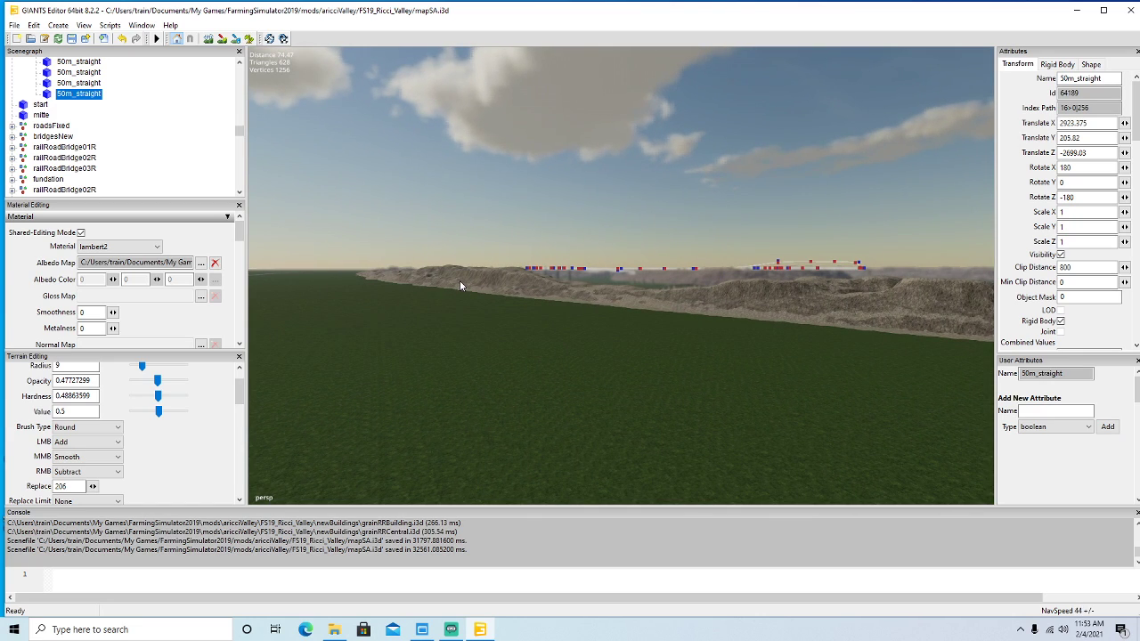
{"action": "left_click_drag", "start_coordinate": [432, 327], "coordinate": [612, 420], "text": "alt"}
{"action": "scroll", "coordinate": [396, 339], "scroll_direction": "up", "scroll_amount": 6}
{"action": "scroll", "coordinate": [417, 316], "scroll_direction": "up", "scroll_amount": 3}
{"action": "scroll", "coordinate": [428, 322], "scroll_direction": "up", "scroll_amount": 7}
{"action": "right_click_drag", "start_coordinate": [612, 423], "coordinate": [328, 367]}
{"action": "left_click_drag", "start_coordinate": [327, 362], "coordinate": [380, 380], "text": "alt"}
{"action": "scroll", "coordinate": [415, 344], "scroll_direction": "up", "scroll_amount": 3}
{"action": "scroll", "coordinate": [477, 386], "scroll_direction": "up", "scroll_amount": 3}
{"action": "scroll", "coordinate": [423, 373], "scroll_direction": "up", "scroll_amount": 6}
Duplicate OK-grainSiloCentral and move the copy beside the valley road, to about Translate X 2541.85 and Translate Z -2270.07.
{"action": "scroll", "coordinate": [393, 372], "scroll_direction": "down", "scroll_amount": 10}
{"action": "scroll", "coordinate": [380, 379], "scroll_direction": "down", "scroll_amount": 2}
{"action": "scroll", "coordinate": [119, 154], "scroll_direction": "down", "scroll_amount": 3}
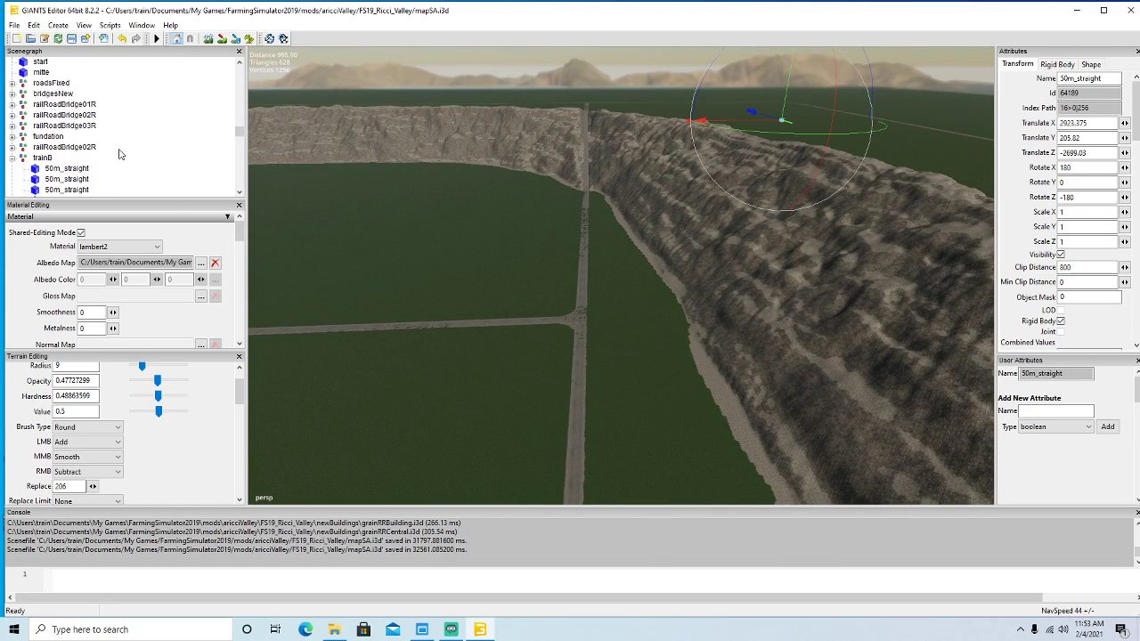
{"action": "left_click", "coordinate": [13, 116]}
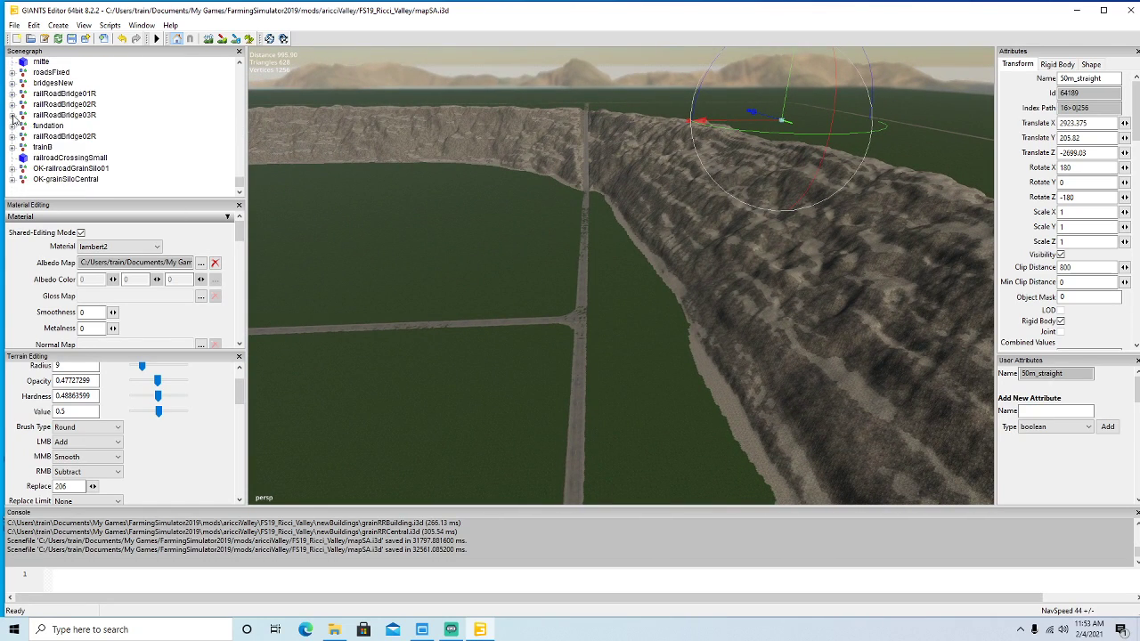
{"action": "left_click", "coordinate": [35, 181]}
{"action": "left_click_drag", "start_coordinate": [456, 250], "coordinate": [321, 239], "text": "alt"}
{"action": "scroll", "coordinate": [392, 248], "scroll_direction": "down", "scroll_amount": 3}
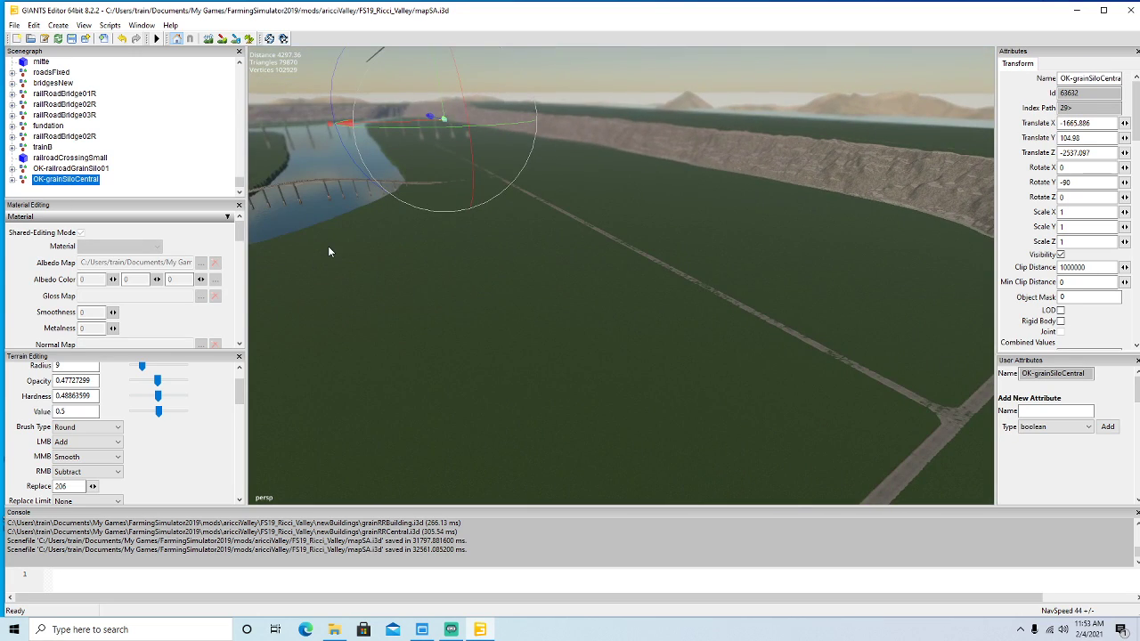
{"action": "key", "text": "ctrl+d"}
{"action": "left_click_drag", "start_coordinate": [675, 273], "coordinate": [761, 337]}
{"action": "left_click_drag", "start_coordinate": [650, 191], "coordinate": [901, 407]}
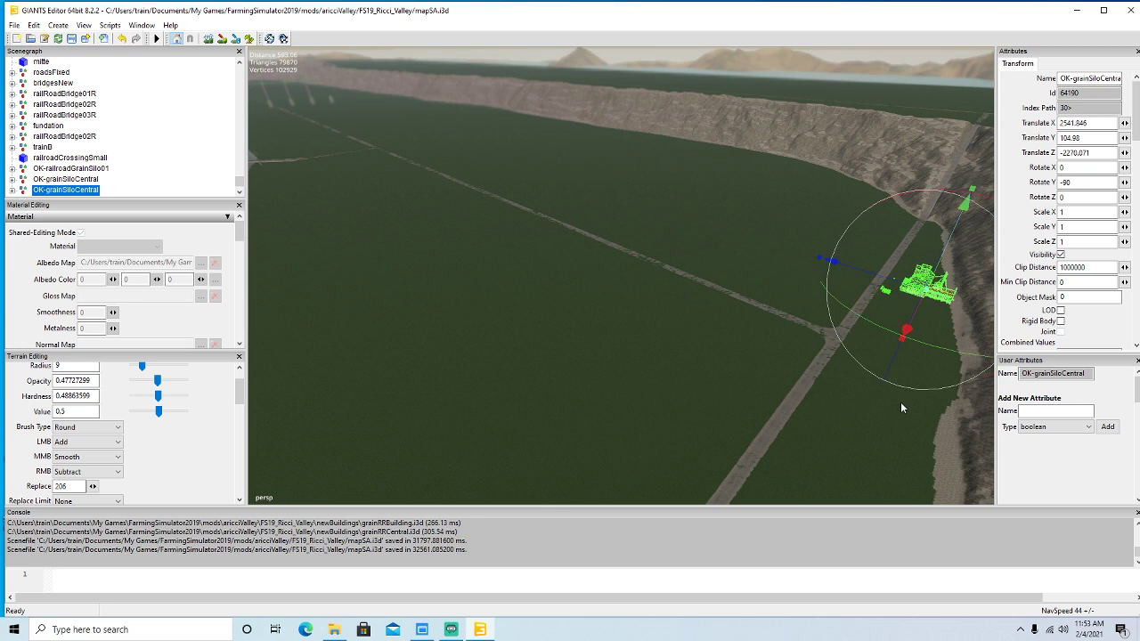
Move the central silo copy along the road to about Translate Z -2164.15 and turn it around to about Rotate Y -2.91.
{"action": "mouse_move", "coordinate": [866, 352]}
{"action": "left_mouse_down", "text": "alt"}
{"action": "mouse_move", "coordinate": [941, 387]}
{"action": "mouse_move", "coordinate": [950, 371]}
{"action": "mouse_move", "coordinate": [858, 357]}
{"action": "left_mouse_up", "text": "alt"}
{"action": "scroll", "coordinate": [949, 372], "scroll_direction": "up", "scroll_amount": 4}
{"action": "right_click_drag", "start_coordinate": [856, 352], "coordinate": [943, 372]}
{"action": "left_click_drag", "start_coordinate": [726, 278], "coordinate": [895, 364]}
{"action": "right_click_drag", "start_coordinate": [895, 364], "coordinate": [605, 423]}
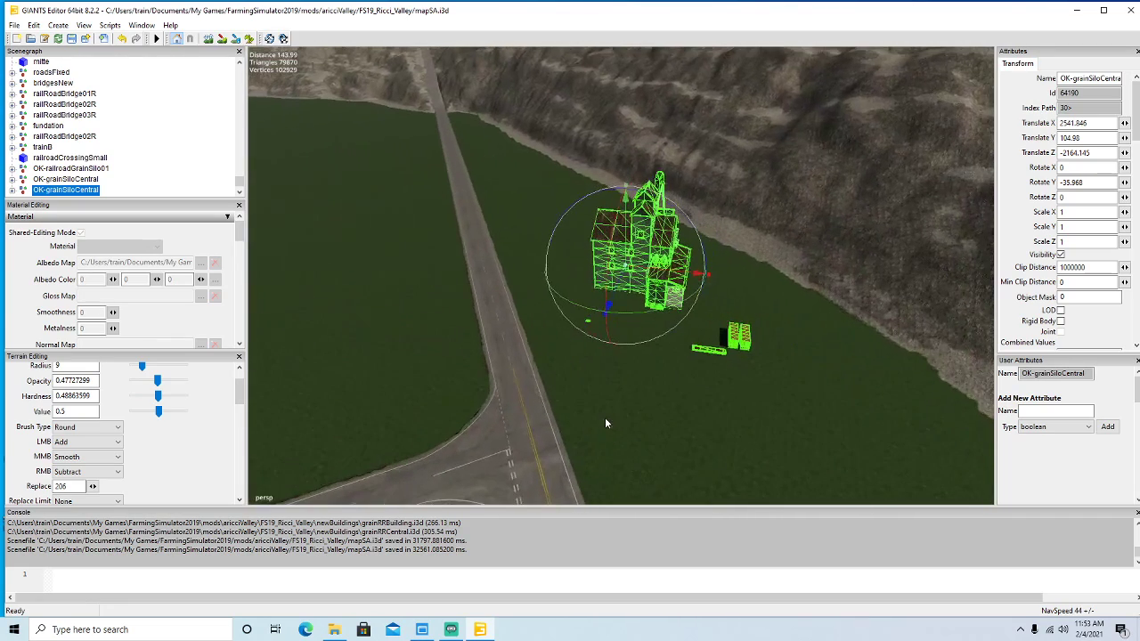
{"action": "left_click_drag", "start_coordinate": [662, 313], "coordinate": [460, 221]}
{"action": "left_click_drag", "start_coordinate": [614, 383], "coordinate": [719, 429], "text": "alt"}
{"action": "scroll", "coordinate": [715, 430], "scroll_direction": "up", "scroll_amount": 5}
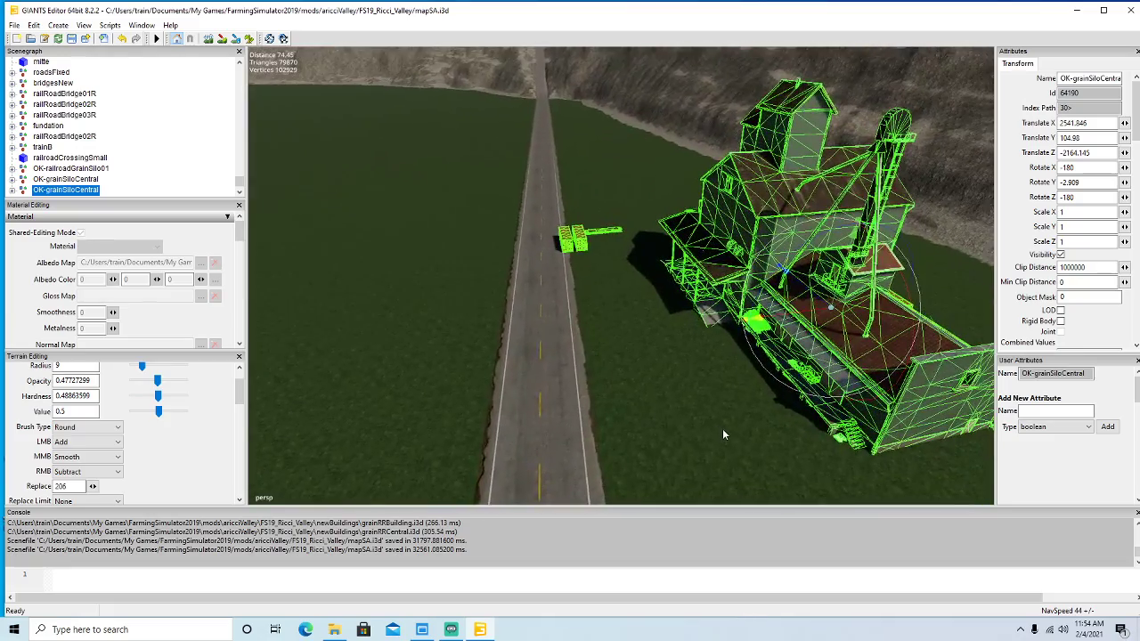
Shift the central silo copy away from the road to about Translate X 2547.74 and set its Rotate Y to 0.
{"action": "scroll", "coordinate": [714, 430], "scroll_direction": "down", "scroll_amount": 5}
{"action": "scroll", "coordinate": [709, 429], "scroll_direction": "up", "scroll_amount": 2}
{"action": "mouse_move", "coordinate": [709, 430]}
{"action": "left_mouse_down", "text": "alt"}
{"action": "mouse_move", "coordinate": [782, 423]}
{"action": "mouse_move", "coordinate": [709, 427]}
{"action": "left_mouse_up", "text": "alt"}
{"action": "scroll", "coordinate": [710, 427], "scroll_direction": "up", "scroll_amount": 4}
{"action": "scroll", "coordinate": [710, 428], "scroll_direction": "down", "scroll_amount": 4}
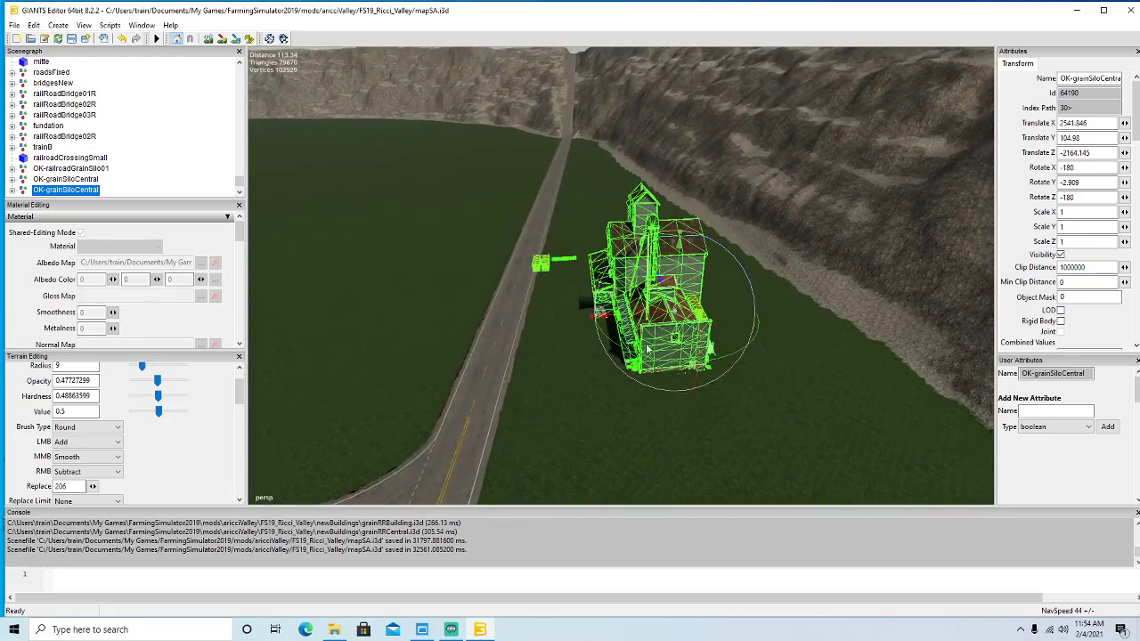
{"action": "left_click_drag", "start_coordinate": [629, 316], "coordinate": [653, 322]}
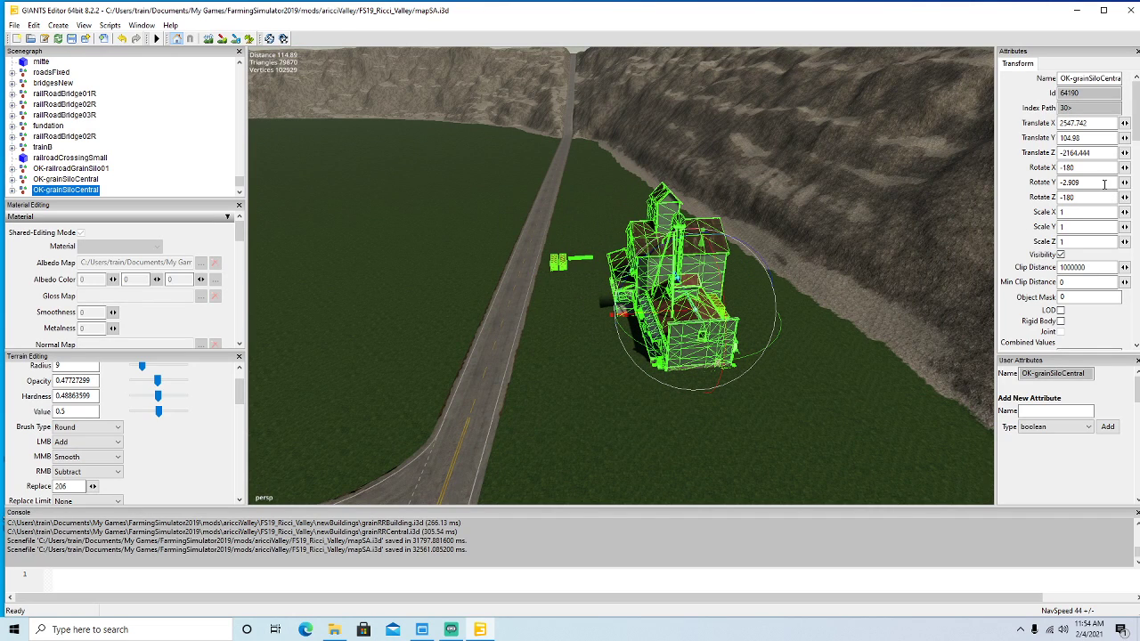
{"action": "type", "text": "0"}
{"action": "key", "text": "Return"}
Duplicate OK-railroadGrainSilo01 and move the copy near the new central silo, to about Translate X 2555.85.
{"action": "left_click_drag", "start_coordinate": [840, 287], "coordinate": [768, 316], "text": "alt"}
{"action": "scroll", "coordinate": [796, 332], "scroll_direction": "down", "scroll_amount": 5}
{"action": "scroll", "coordinate": [797, 331], "scroll_direction": "down", "scroll_amount": 4}
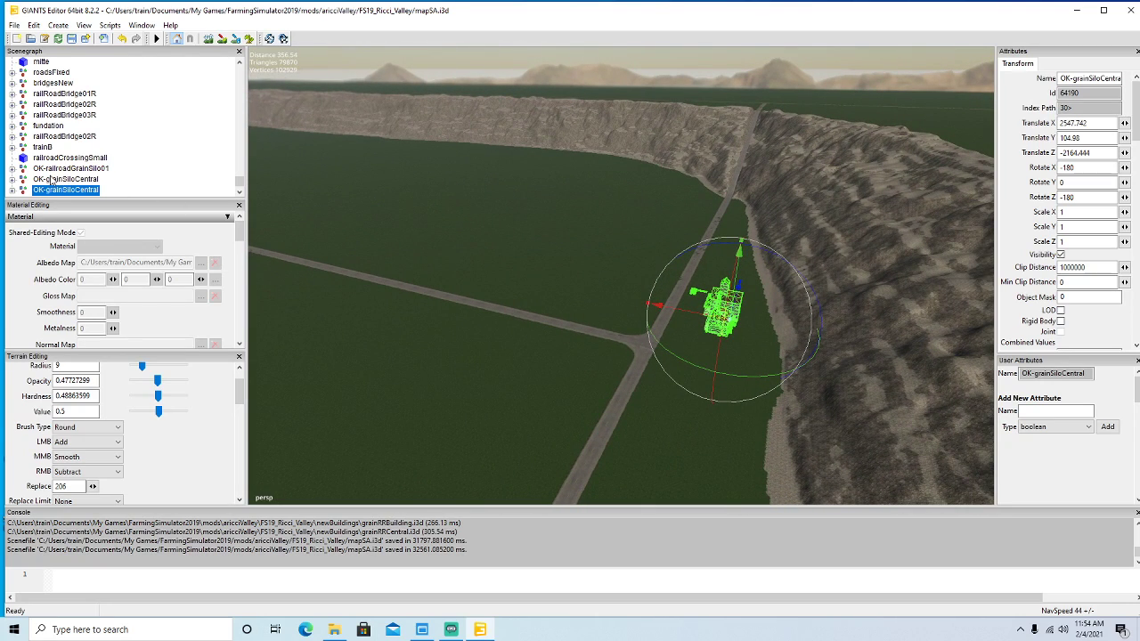
{"action": "left_click", "coordinate": [39, 172]}
{"action": "mouse_move", "coordinate": [372, 221]}
{"action": "left_mouse_down", "text": "alt"}
{"action": "mouse_move", "coordinate": [392, 251]}
{"action": "mouse_move", "coordinate": [365, 212]}
{"action": "mouse_move", "coordinate": [353, 218]}
{"action": "left_mouse_up", "text": "alt"}
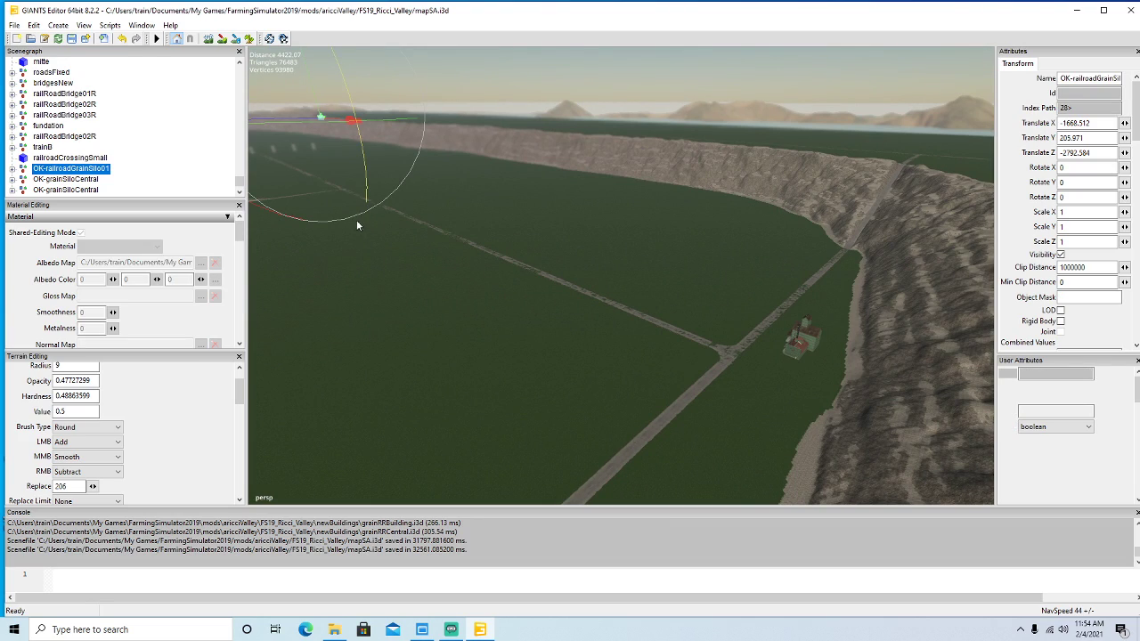
{"action": "key", "text": "ctrl+d"}
{"action": "mouse_move", "coordinate": [390, 203]}
{"action": "left_mouse_down", "text": "alt"}
{"action": "mouse_move", "coordinate": [395, 243]}
{"action": "mouse_move", "coordinate": [433, 243]}
{"action": "mouse_move", "coordinate": [434, 218]}
{"action": "mouse_move", "coordinate": [401, 199]}
{"action": "left_mouse_up", "text": "alt"}
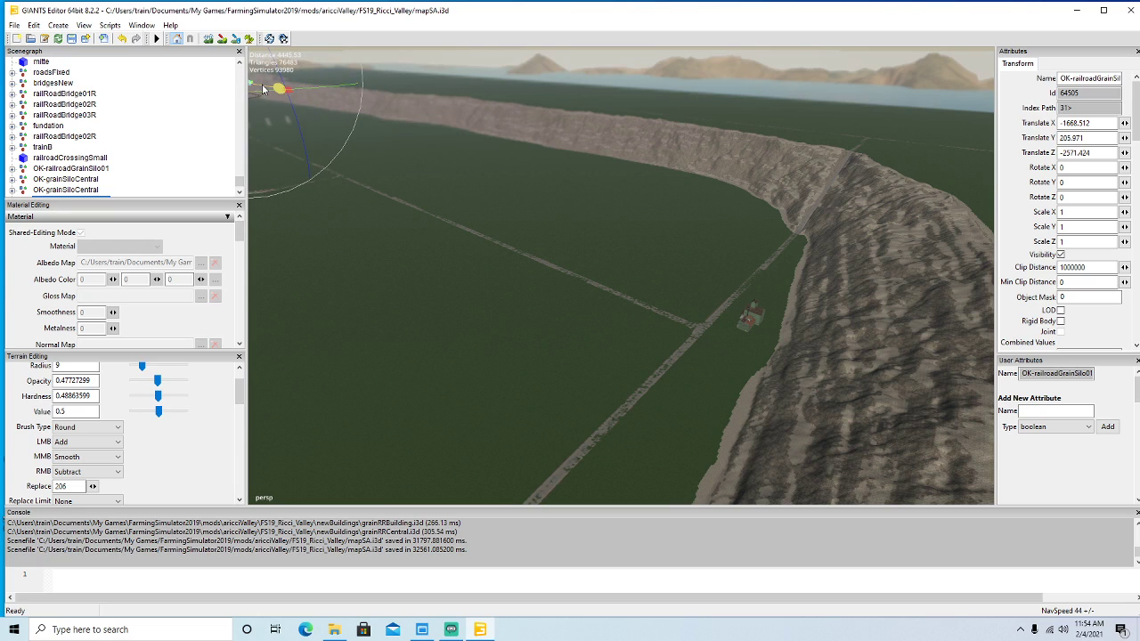
{"action": "left_click_drag", "start_coordinate": [869, 364], "coordinate": [993, 351]}
{"action": "left_click_drag", "start_coordinate": [751, 185], "coordinate": [567, 411]}
{"action": "left_click_drag", "start_coordinate": [685, 250], "coordinate": [809, 343]}
Line up the railroad silo copy with the central silo copy at about Translate Z -2164.59.
{"action": "left_click_drag", "start_coordinate": [834, 407], "coordinate": [690, 463], "text": "alt"}
{"action": "scroll", "coordinate": [928, 378], "scroll_direction": "up", "scroll_amount": 8}
{"action": "scroll", "coordinate": [928, 377], "scroll_direction": "up", "scroll_amount": 4}
{"action": "scroll", "coordinate": [698, 455], "scroll_direction": "down", "scroll_amount": 4}
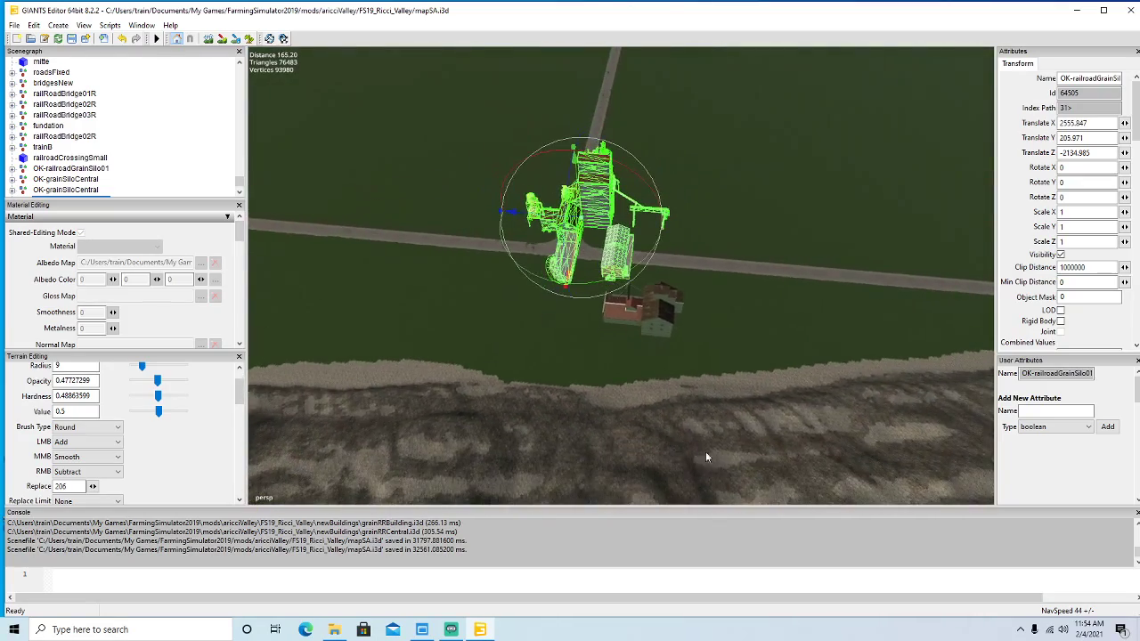
{"action": "left_click_drag", "start_coordinate": [510, 212], "coordinate": [585, 219]}
Try lowering the railroad silo copy to the valley floor at about Translate Y 102.27, and undo the move.
{"action": "left_click_drag", "start_coordinate": [596, 276], "coordinate": [816, 228], "text": "alt"}
{"action": "scroll", "coordinate": [514, 257], "scroll_direction": "up", "scroll_amount": 3}
{"action": "scroll", "coordinate": [513, 257], "scroll_direction": "up", "scroll_amount": 4}
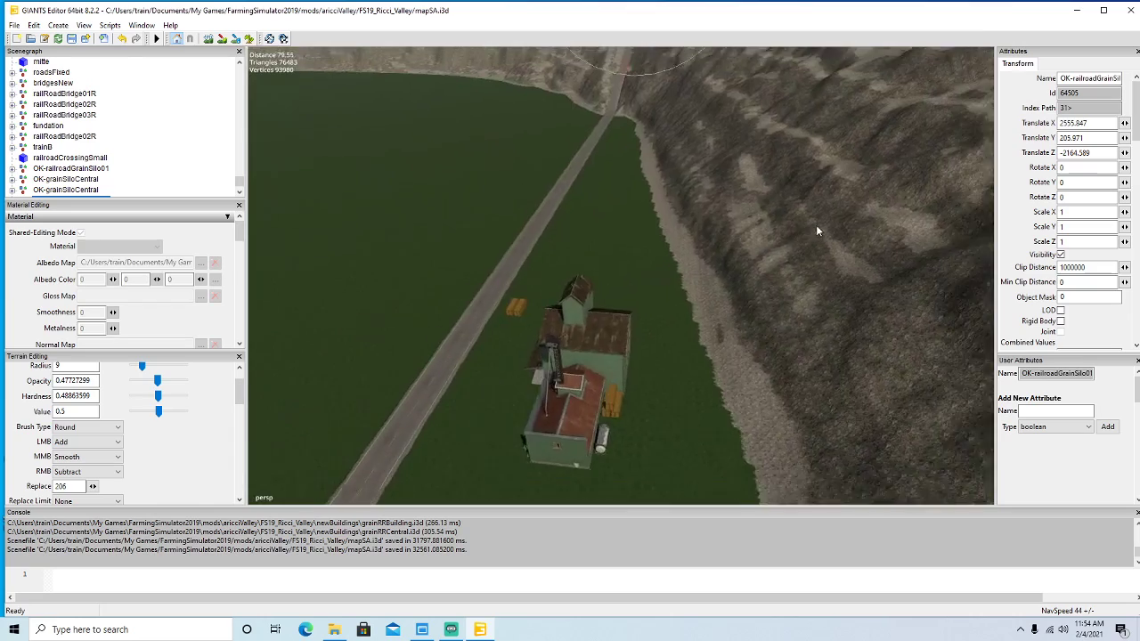
{"action": "scroll", "coordinate": [816, 228], "scroll_direction": "down", "scroll_amount": 5}
{"action": "scroll", "coordinate": [817, 230], "scroll_direction": "down", "scroll_amount": 4}
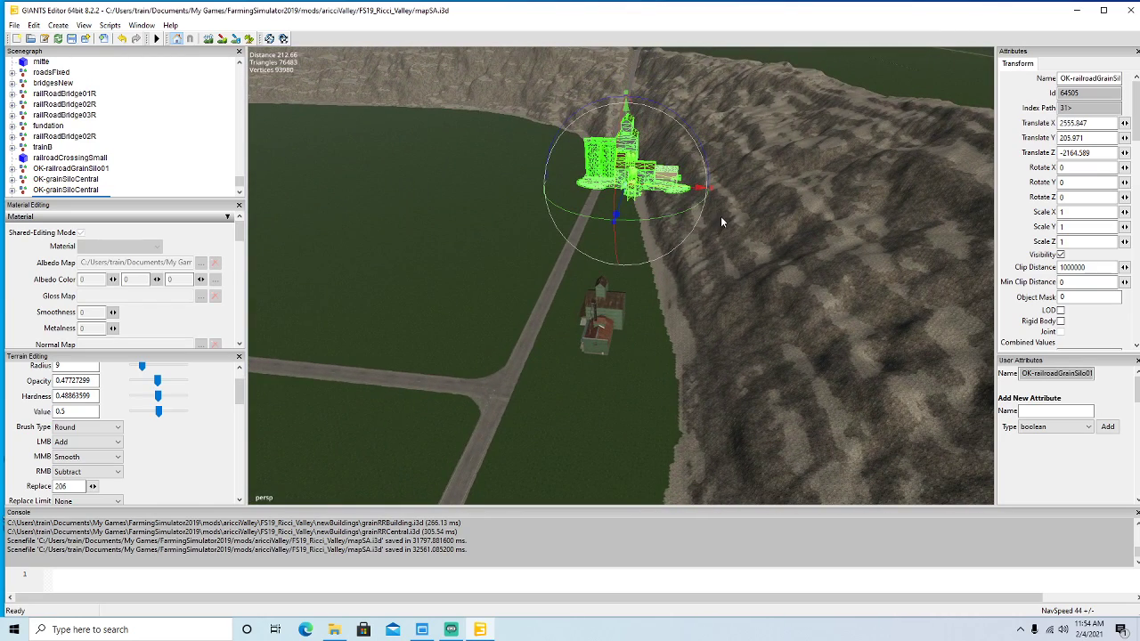
{"action": "scroll", "coordinate": [719, 218], "scroll_direction": "up", "scroll_amount": 2}
{"action": "left_click_drag", "start_coordinate": [630, 153], "coordinate": [621, 383]}
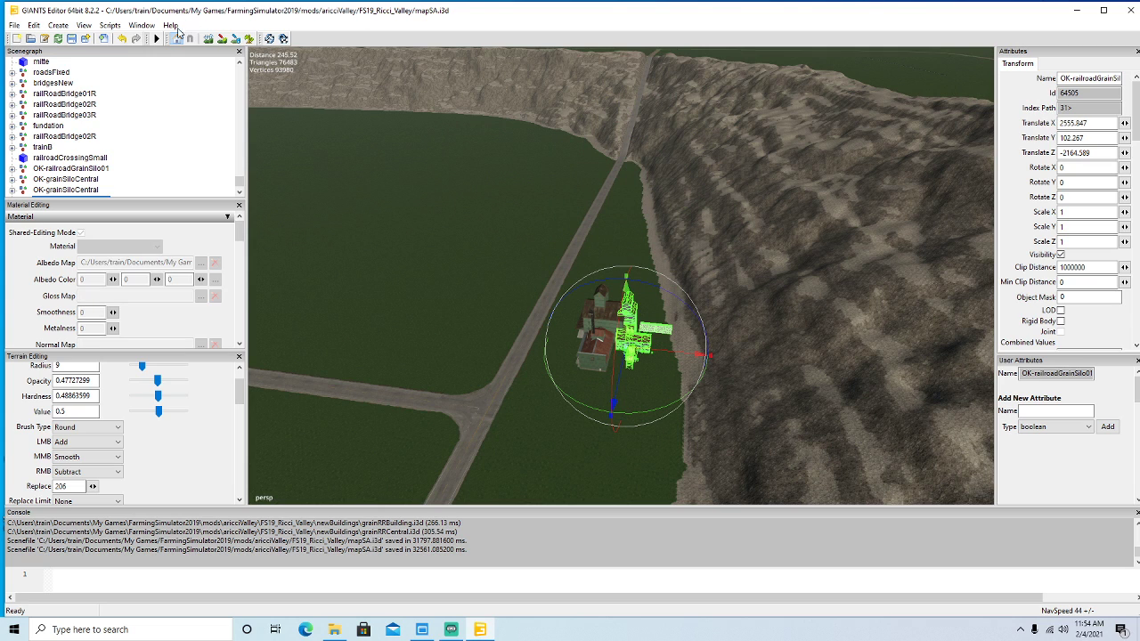
{"action": "left_click", "coordinate": [123, 40]}
Move the railroad silo copy across the cliff onto the plateau, to about Translate X 2853.32.
{"action": "left_click_drag", "start_coordinate": [427, 271], "coordinate": [433, 239], "text": "alt"}
{"action": "scroll", "coordinate": [665, 281], "scroll_direction": "down", "scroll_amount": 3}
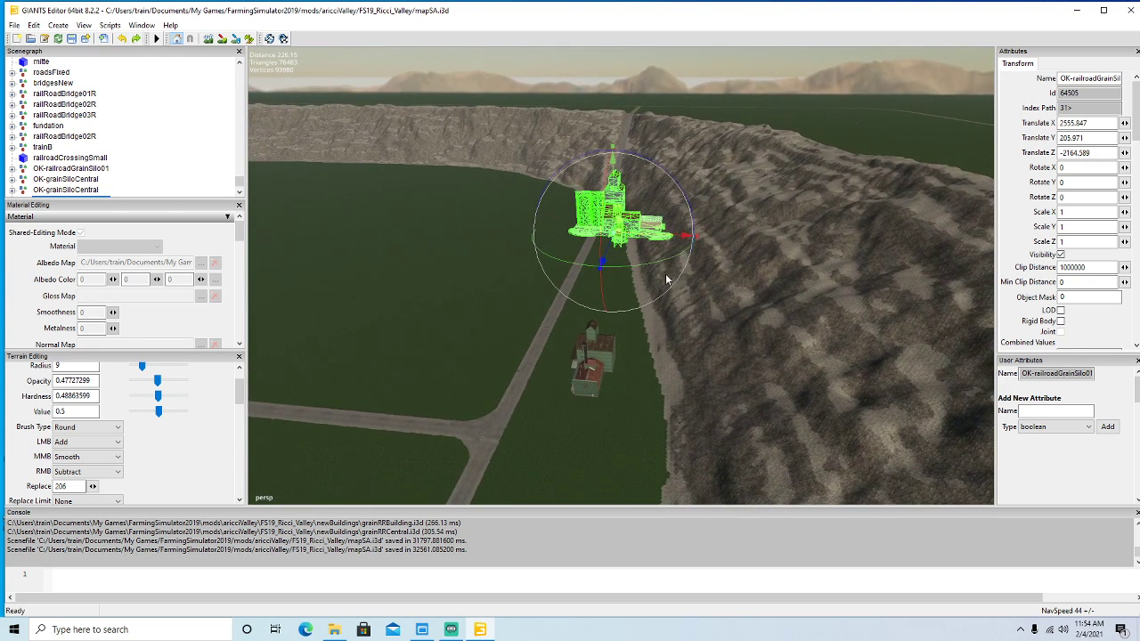
{"action": "left_click_drag", "start_coordinate": [664, 240], "coordinate": [968, 238]}
{"action": "left_click_drag", "start_coordinate": [810, 289], "coordinate": [930, 253], "text": "alt"}
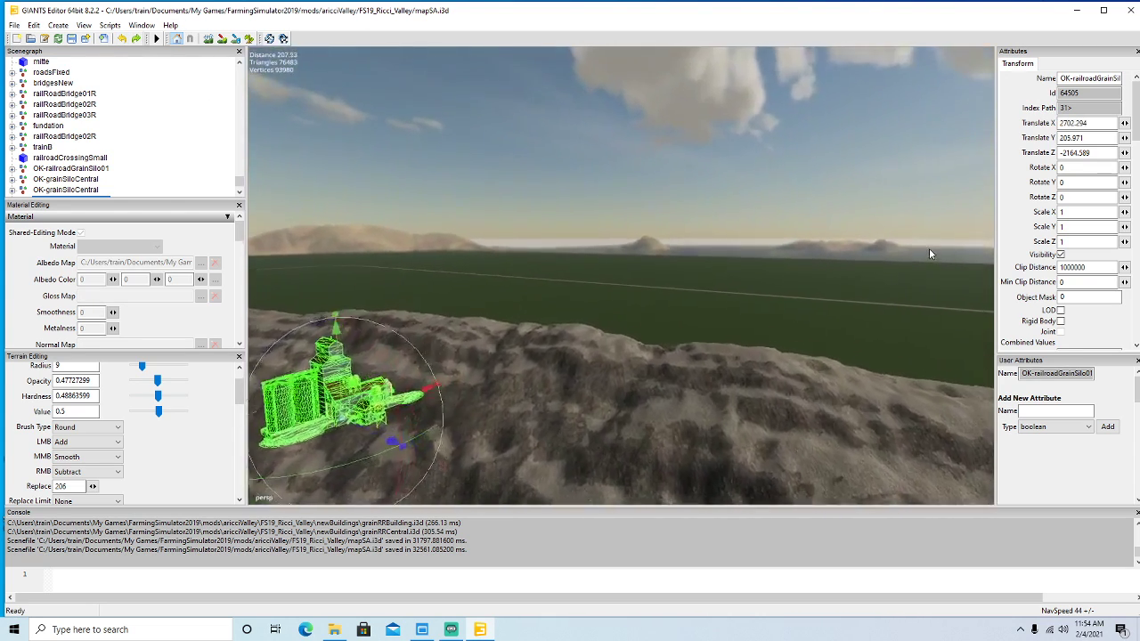
{"action": "scroll", "coordinate": [930, 253], "scroll_direction": "up", "scroll_amount": 3}
{"action": "right_click_drag", "start_coordinate": [928, 248], "coordinate": [806, 299]}
{"action": "left_click_drag", "start_coordinate": [541, 306], "coordinate": [986, 282]}
Rotate the railroad silo copy at the cliff edge so its Rotate Y is -90.
{"action": "left_click_drag", "start_coordinate": [890, 333], "coordinate": [781, 341], "text": "alt"}
{"action": "scroll", "coordinate": [1020, 300], "scroll_direction": "up", "scroll_amount": 6}
{"action": "scroll", "coordinate": [848, 326], "scroll_direction": "down", "scroll_amount": 4}
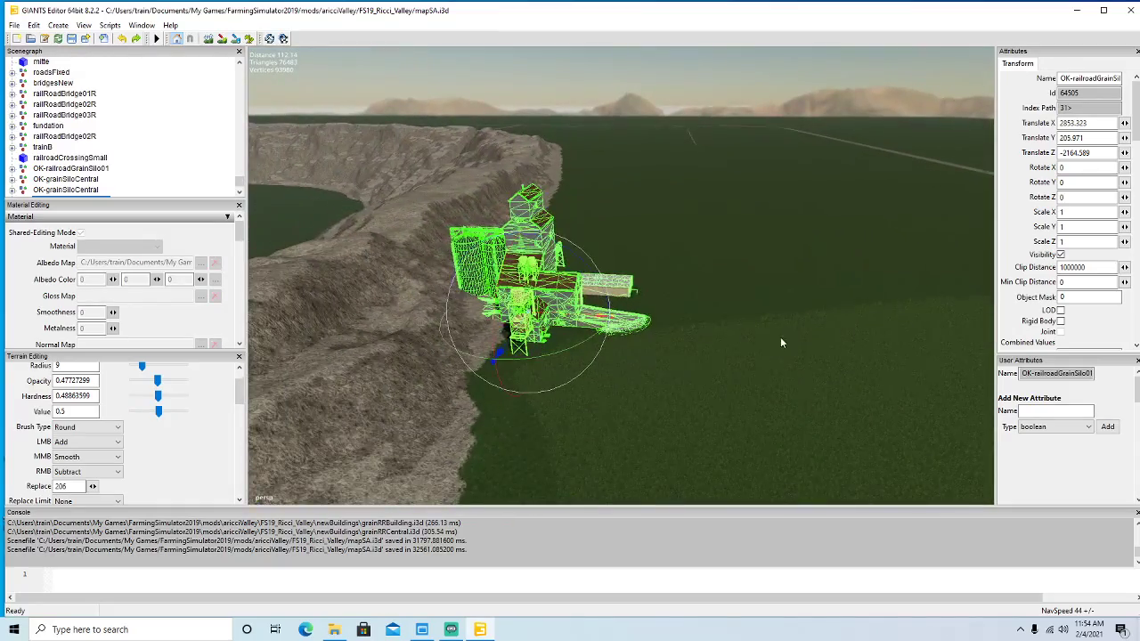
{"action": "scroll", "coordinate": [783, 344], "scroll_direction": "up", "scroll_amount": 4}
{"action": "right_click", "coordinate": [783, 343]}
{"action": "left_click_drag", "start_coordinate": [522, 365], "coordinate": [999, 269]}
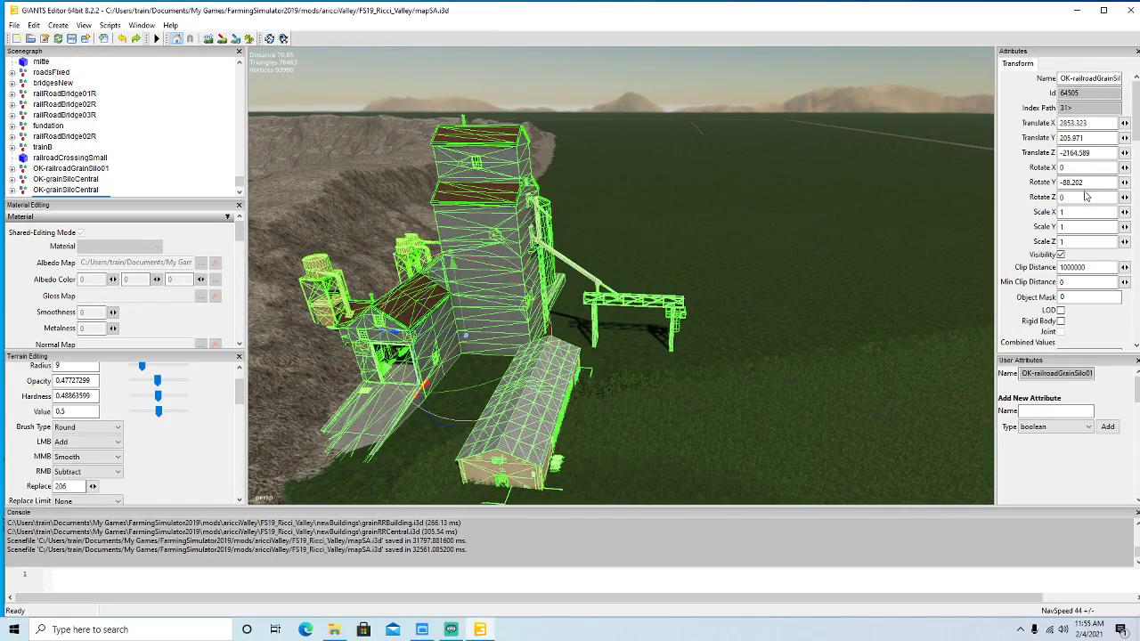
{"action": "type", "text": "-90"}
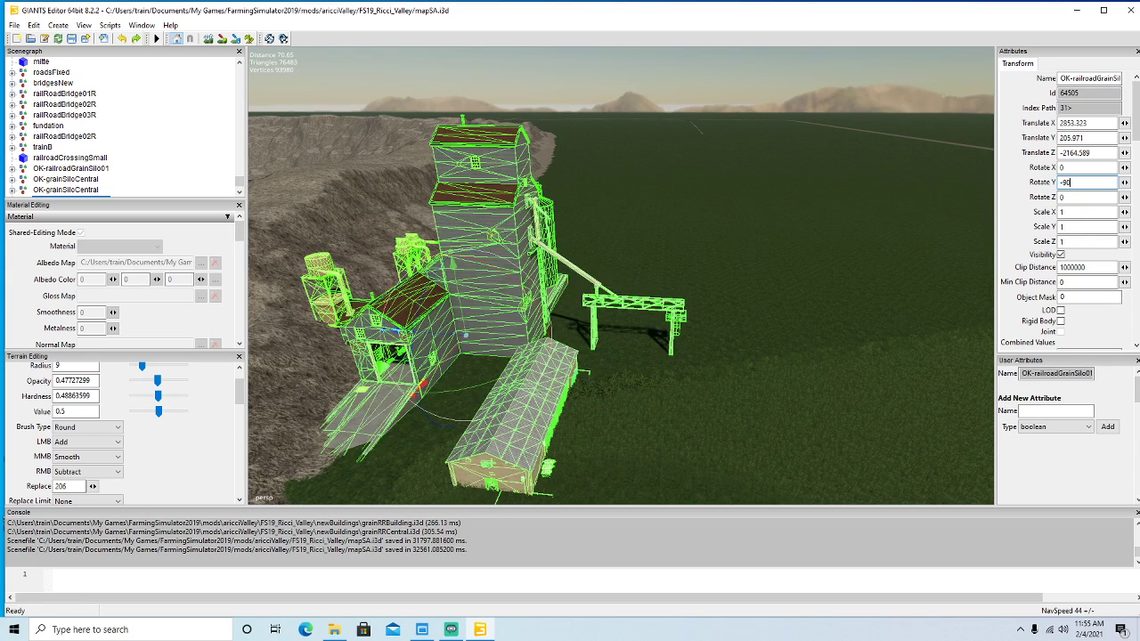
Shift the railroad silo copy farther onto the plateau from the cliff edge, to about Translate X 2871.37.
{"action": "left_click_drag", "start_coordinate": [447, 335], "coordinate": [523, 358]}
{"action": "left_click_drag", "start_coordinate": [589, 373], "coordinate": [566, 390], "text": "alt"}
{"action": "scroll", "coordinate": [362, 275], "scroll_direction": "up", "scroll_amount": 6}
{"action": "scroll", "coordinate": [566, 395], "scroll_direction": "down", "scroll_amount": 10}
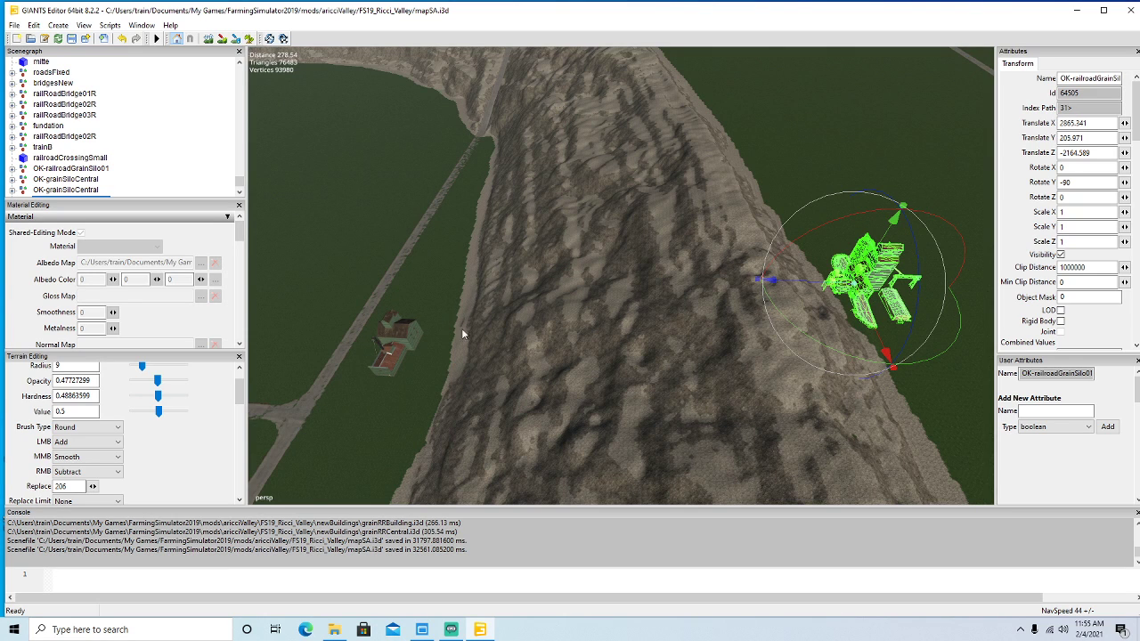
{"action": "left_click_drag", "start_coordinate": [676, 386], "coordinate": [705, 367], "text": "alt"}
{"action": "scroll", "coordinate": [832, 360], "scroll_direction": "up", "scroll_amount": 7}
{"action": "scroll", "coordinate": [718, 366], "scroll_direction": "up", "scroll_amount": 3}
{"action": "left_click_drag", "start_coordinate": [524, 276], "coordinate": [559, 283]}
{"action": "mouse_move", "coordinate": [592, 348]}
{"action": "left_mouse_down", "text": "alt"}
{"action": "mouse_move", "coordinate": [583, 296]}
{"action": "mouse_move", "coordinate": [659, 279]}
{"action": "mouse_move", "coordinate": [575, 322]}
{"action": "mouse_move", "coordinate": [582, 330]}
{"action": "left_mouse_up", "text": "alt"}
{"action": "scroll", "coordinate": [659, 279], "scroll_direction": "up", "scroll_amount": 5}
{"action": "scroll", "coordinate": [595, 312], "scroll_direction": "down", "scroll_amount": 10}
{"action": "scroll", "coordinate": [581, 330], "scroll_direction": "up", "scroll_amount": 1}
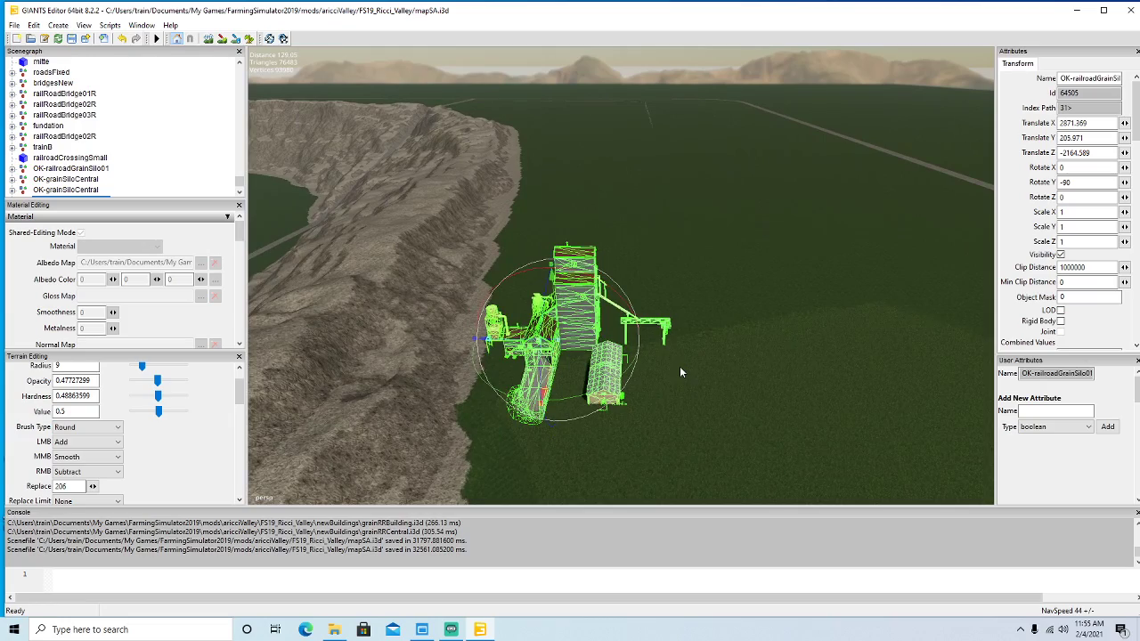
Try sliding the perpendicular line's end 50m_straight toward the railroad silo, to about Translate Z -2153.04.
{"action": "left_click_drag", "start_coordinate": [680, 367], "coordinate": [182, 366], "text": "alt"}
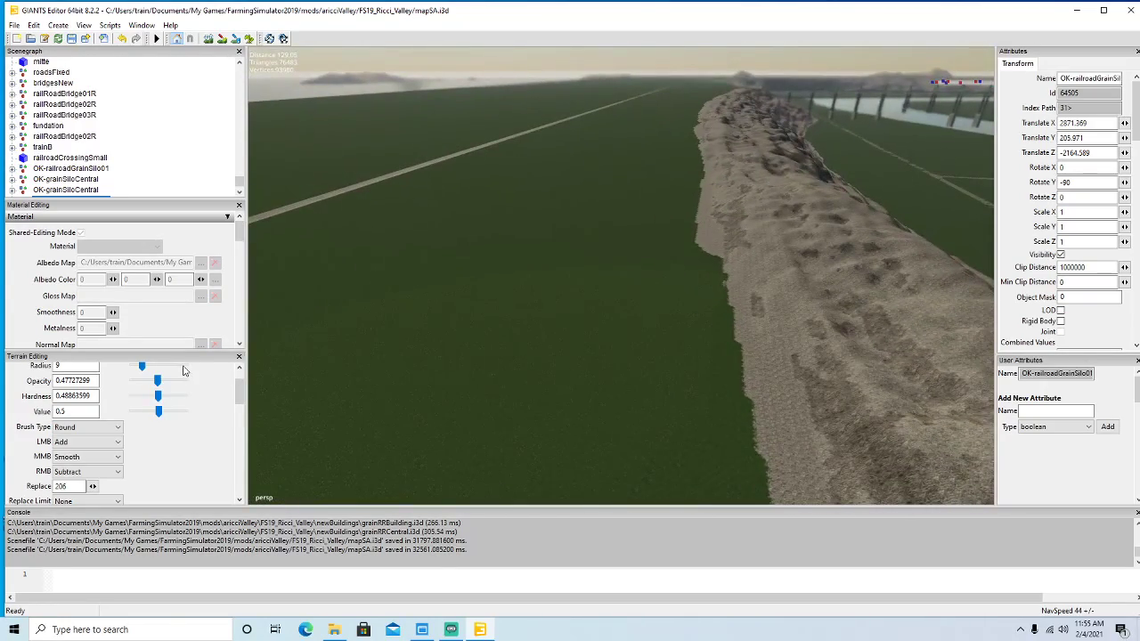
{"action": "right_click_drag", "start_coordinate": [183, 371], "coordinate": [689, 362]}
{"action": "right_click_drag", "start_coordinate": [656, 414], "coordinate": [344, 261]}
{"action": "right_click_drag", "start_coordinate": [723, 309], "coordinate": [633, 353]}
{"action": "key", "text": "w"}
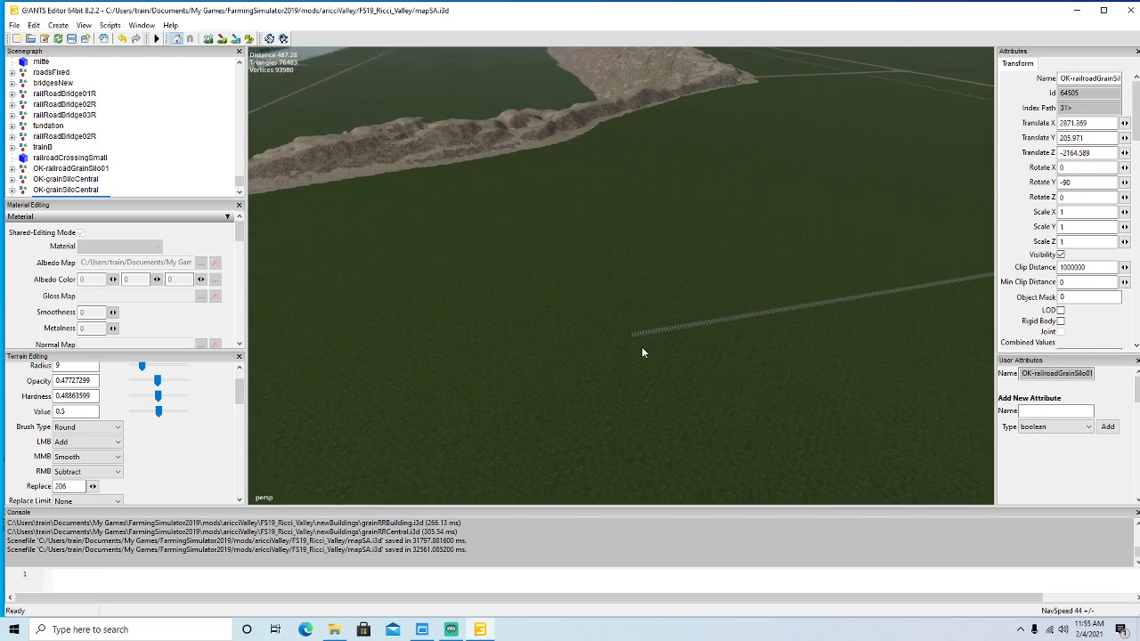
{"action": "left_click", "coordinate": [647, 334]}
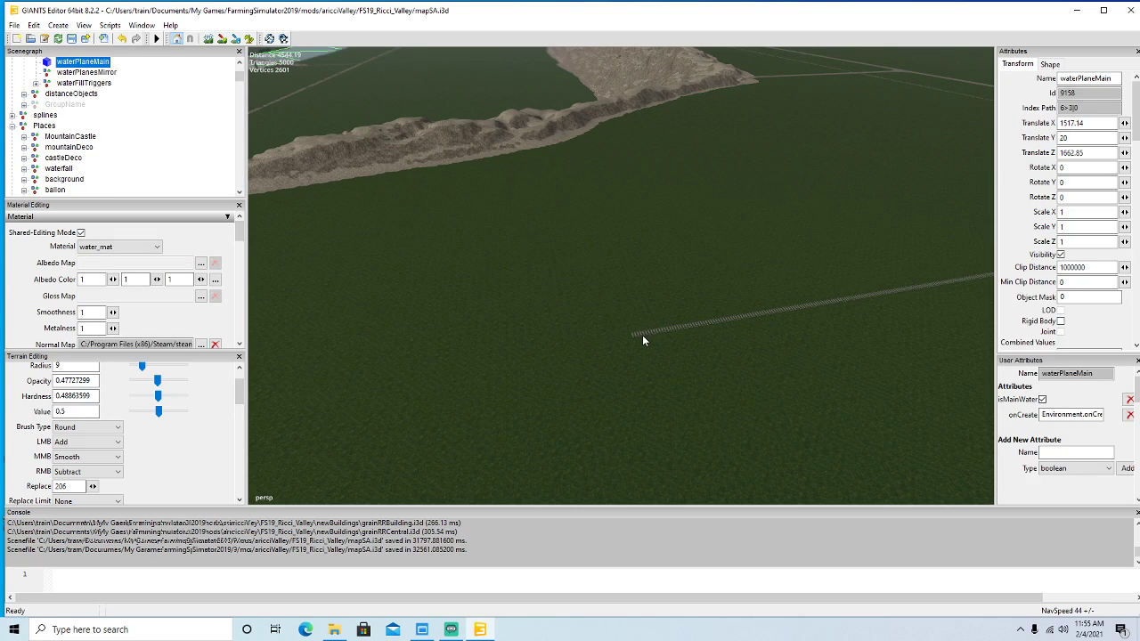
{"action": "left_click", "coordinate": [638, 335]}
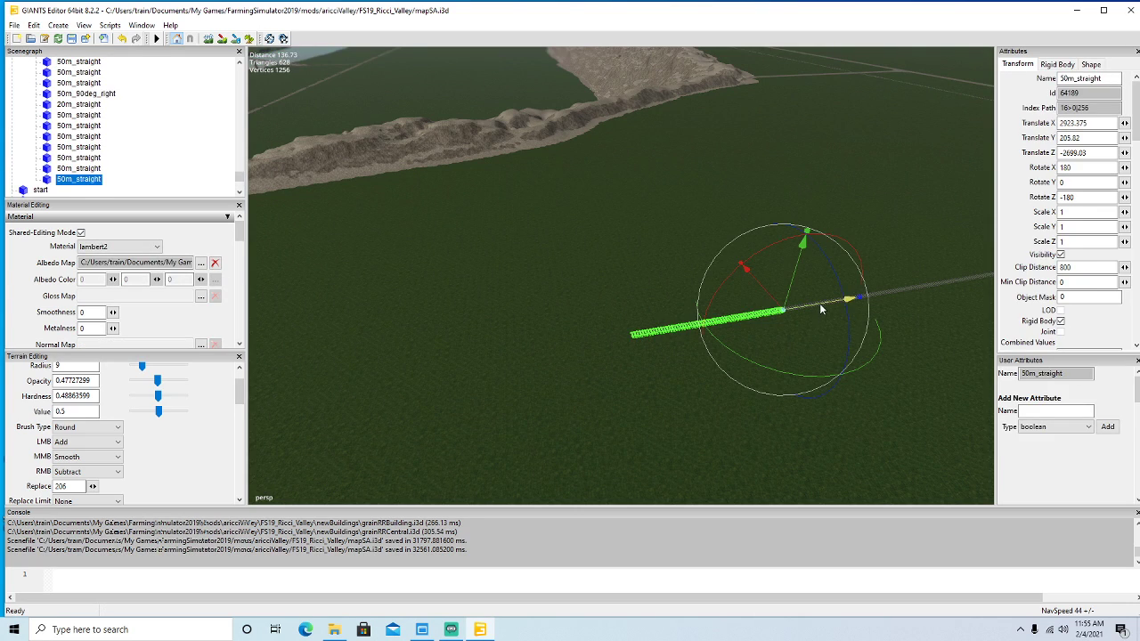
{"action": "left_click_drag", "start_coordinate": [820, 309], "coordinate": [1104, 260]}
{"action": "left_click_drag", "start_coordinate": [783, 311], "coordinate": [416, 348], "text": "alt"}
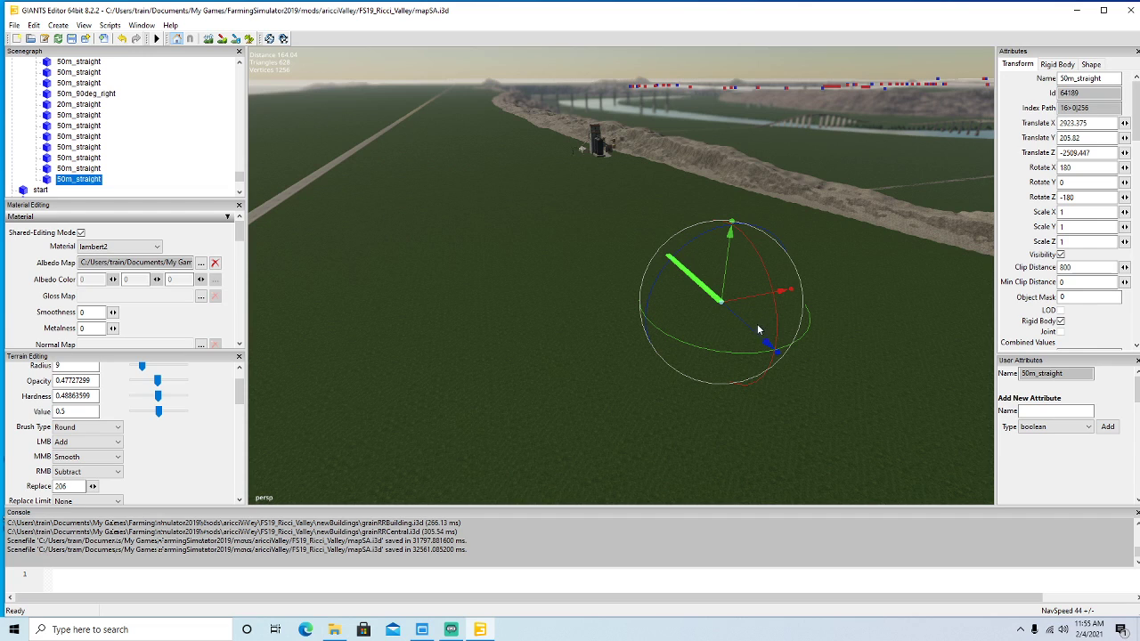
{"action": "left_click_drag", "start_coordinate": [747, 324], "coordinate": [574, 172]}
{"action": "left_click_drag", "start_coordinate": [457, 218], "coordinate": [587, 283], "text": "alt"}
{"action": "scroll", "coordinate": [424, 178], "scroll_direction": "up", "scroll_amount": 6}
{"action": "scroll", "coordinate": [421, 171], "scroll_direction": "up", "scroll_amount": 6}
{"action": "scroll", "coordinate": [422, 171], "scroll_direction": "up", "scroll_amount": 6}
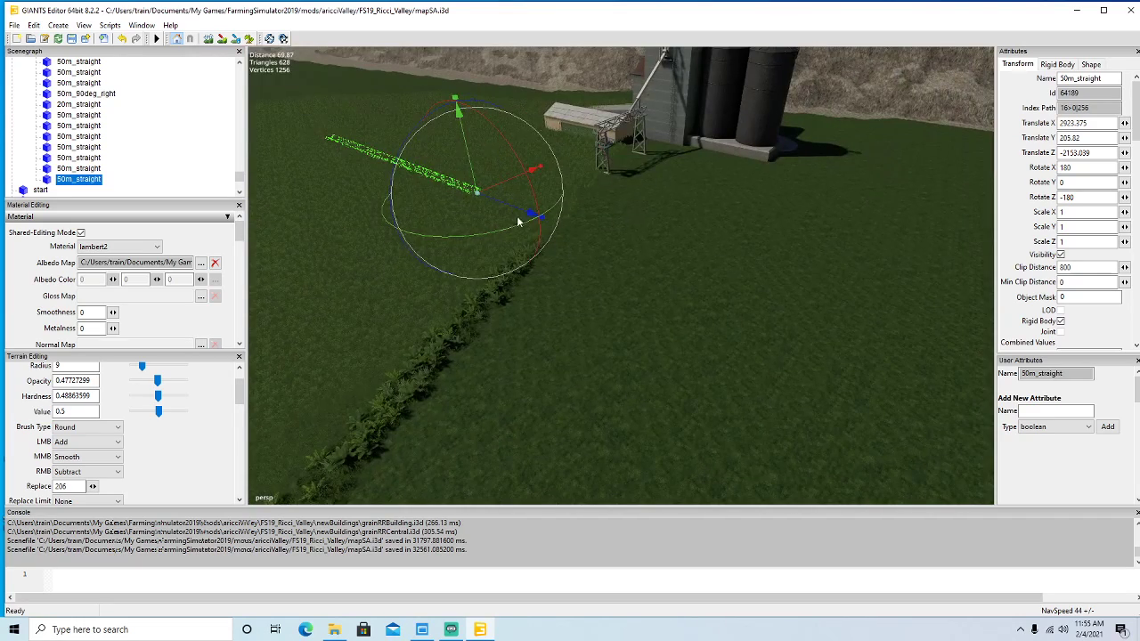
Try sliding the detached 50m_straight past the railroad silo, to about Translate Z -2270.49.
{"action": "left_click_drag", "start_coordinate": [533, 220], "coordinate": [970, 383]}
{"action": "left_click_drag", "start_coordinate": [512, 364], "coordinate": [476, 358], "text": "alt"}
{"action": "left_click_drag", "start_coordinate": [322, 341], "coordinate": [957, 95]}
{"action": "left_click_drag", "start_coordinate": [837, 214], "coordinate": [867, 163], "text": "alt"}
{"action": "scroll", "coordinate": [583, 340], "scroll_direction": "up", "scroll_amount": 3}
{"action": "right_click_drag", "start_coordinate": [583, 343], "coordinate": [505, 380]}
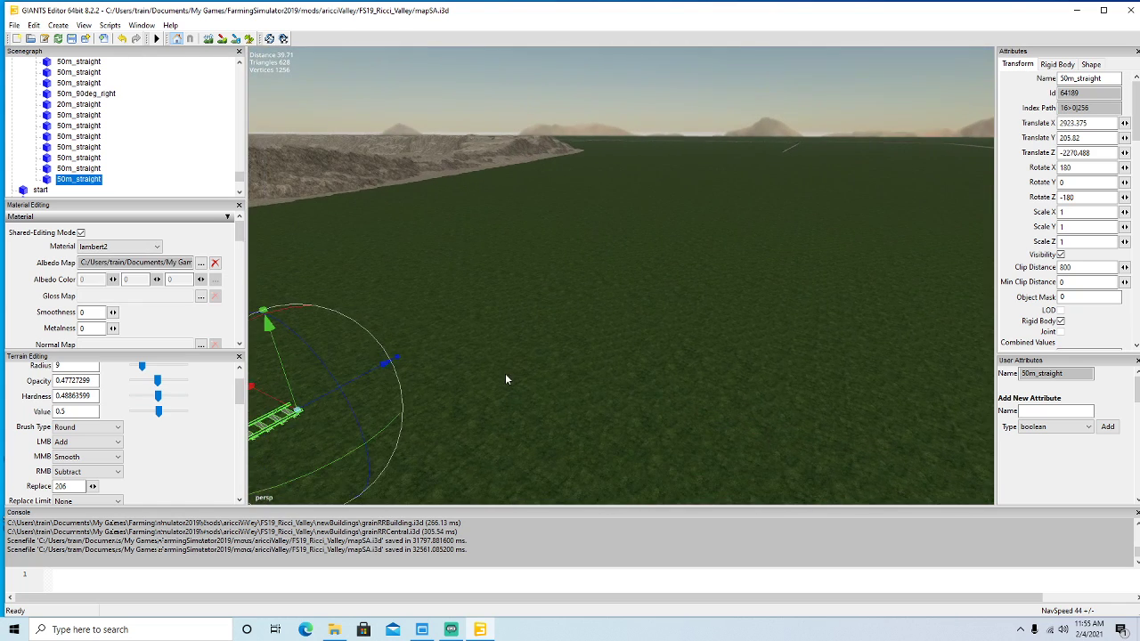
Undo the moves of the detached 50m_straight back to its place at the track's end.
{"action": "left_click", "coordinate": [125, 42]}
{"action": "right_click_drag", "start_coordinate": [529, 240], "coordinate": [346, 258]}
{"action": "left_click", "coordinate": [124, 42]}
{"action": "right_click_drag", "start_coordinate": [498, 240], "coordinate": [702, 203]}
{"action": "scroll", "coordinate": [703, 204], "scroll_direction": "up", "scroll_amount": 1}
{"action": "left_click", "coordinate": [124, 43]}
{"action": "left_click_drag", "start_coordinate": [422, 253], "coordinate": [303, 279], "text": "alt"}
{"action": "scroll", "coordinate": [475, 231], "scroll_direction": "up", "scroll_amount": 4}
{"action": "scroll", "coordinate": [458, 239], "scroll_direction": "up", "scroll_amount": 3}
{"action": "scroll", "coordinate": [435, 250], "scroll_direction": "up", "scroll_amount": 8}
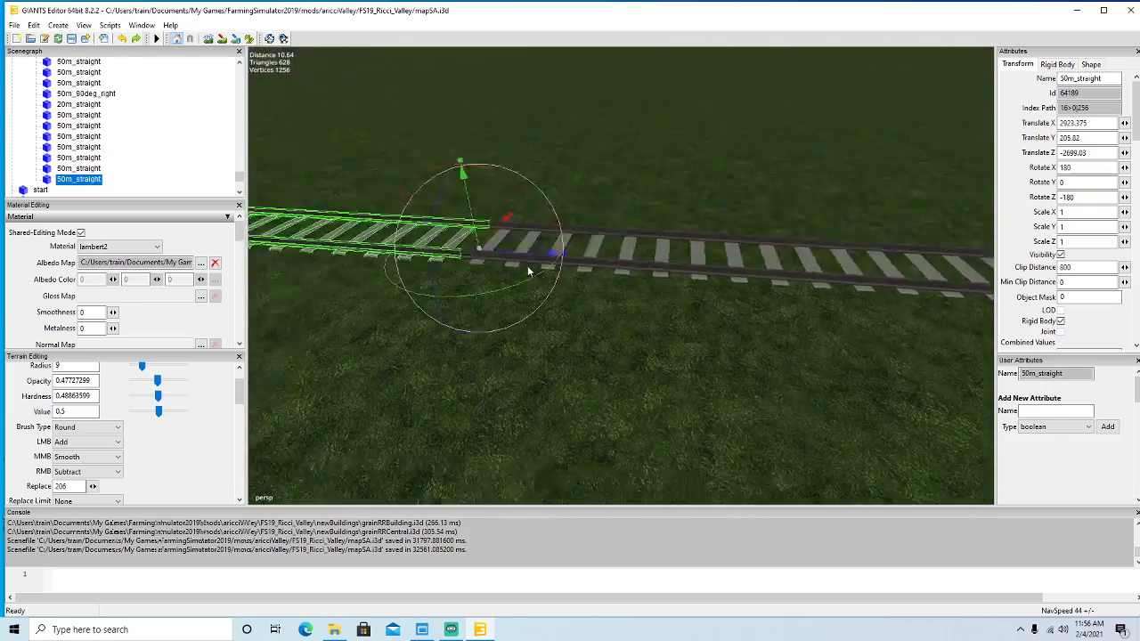
Duplicate the 50m_straight at the track's end and slide the copy toward the railroad silo, to about Translate Z -2645.97.
{"action": "scroll", "coordinate": [496, 289], "scroll_direction": "down", "scroll_amount": 4}
{"action": "left_click_drag", "start_coordinate": [527, 267], "coordinate": [432, 279], "text": "alt"}
{"action": "scroll", "coordinate": [434, 273], "scroll_direction": "up", "scroll_amount": 4}
{"action": "scroll", "coordinate": [427, 281], "scroll_direction": "down", "scroll_amount": 3}
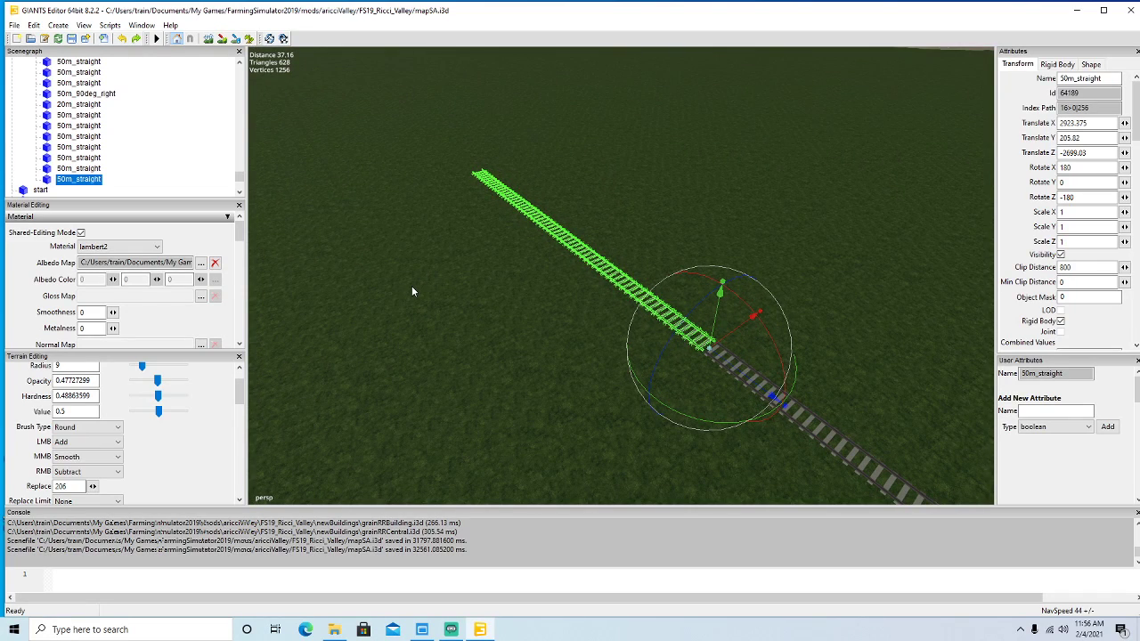
{"action": "key", "text": "ctrl+d"}
{"action": "left_click_drag", "start_coordinate": [769, 393], "coordinate": [367, 107]}
{"action": "scroll", "coordinate": [406, 180], "scroll_direction": "up", "scroll_amount": 4}
{"action": "left_click_drag", "start_coordinate": [406, 181], "coordinate": [332, 142], "text": "alt"}
{"action": "scroll", "coordinate": [334, 147], "scroll_direction": "up", "scroll_amount": 4}
{"action": "scroll", "coordinate": [411, 211], "scroll_direction": "down", "scroll_amount": 4}
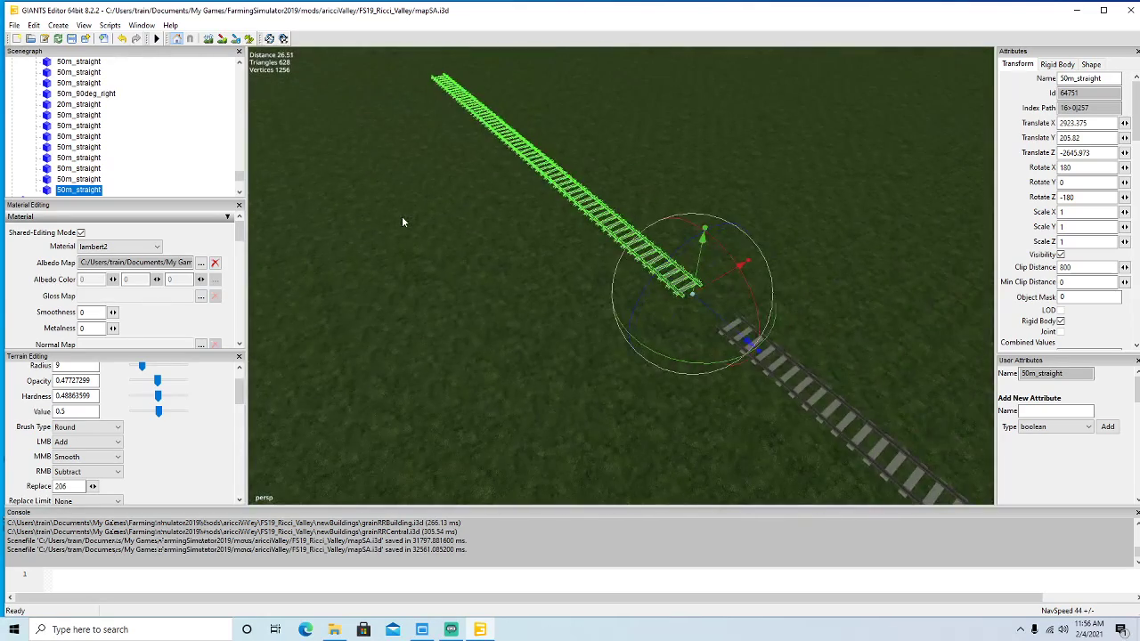
Lower the navigation speed to 13 and close the copied 50m_straight's gap to the track, at about Translate Z -2648.97.
{"action": "key", "text": "minus"}
{"action": "key", "text": "minus"}
{"action": "key", "text": "minus"}
{"action": "key", "text": "minus"}
{"action": "scroll", "coordinate": [445, 312], "scroll_direction": "up", "scroll_amount": 4}
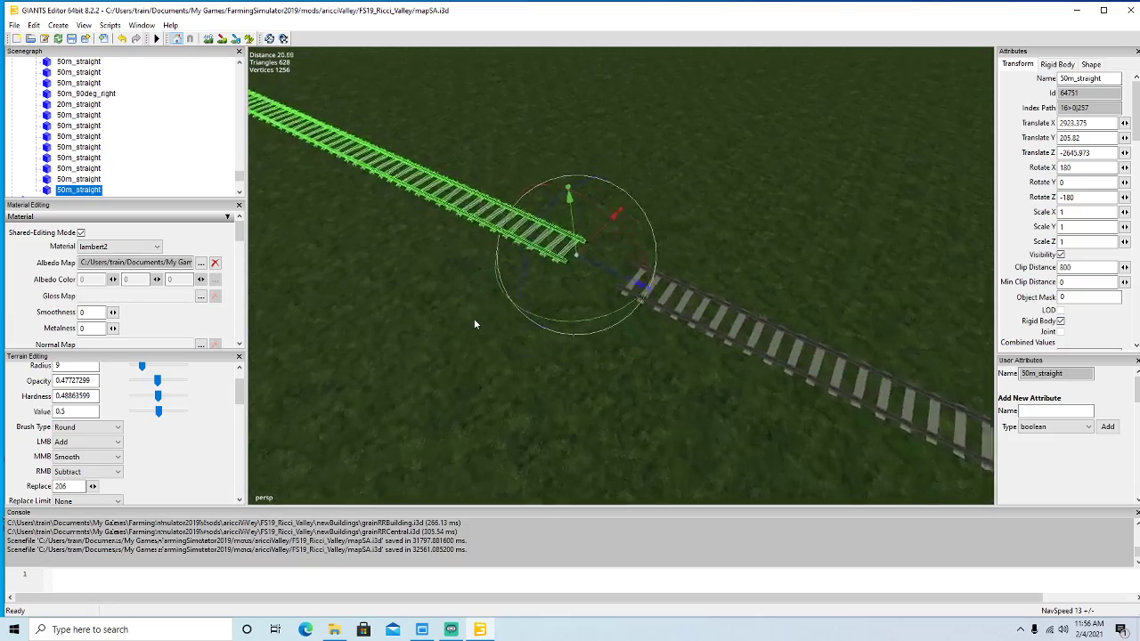
{"action": "left_click_drag", "start_coordinate": [549, 246], "coordinate": [708, 323]}
Extend the line with another 50m_straight copy, butted against the track's end at about Translate Z -2598.87.
{"action": "scroll", "coordinate": [605, 371], "scroll_direction": "down", "scroll_amount": 4}
{"action": "left_click_drag", "start_coordinate": [605, 371], "coordinate": [525, 319], "text": "alt"}
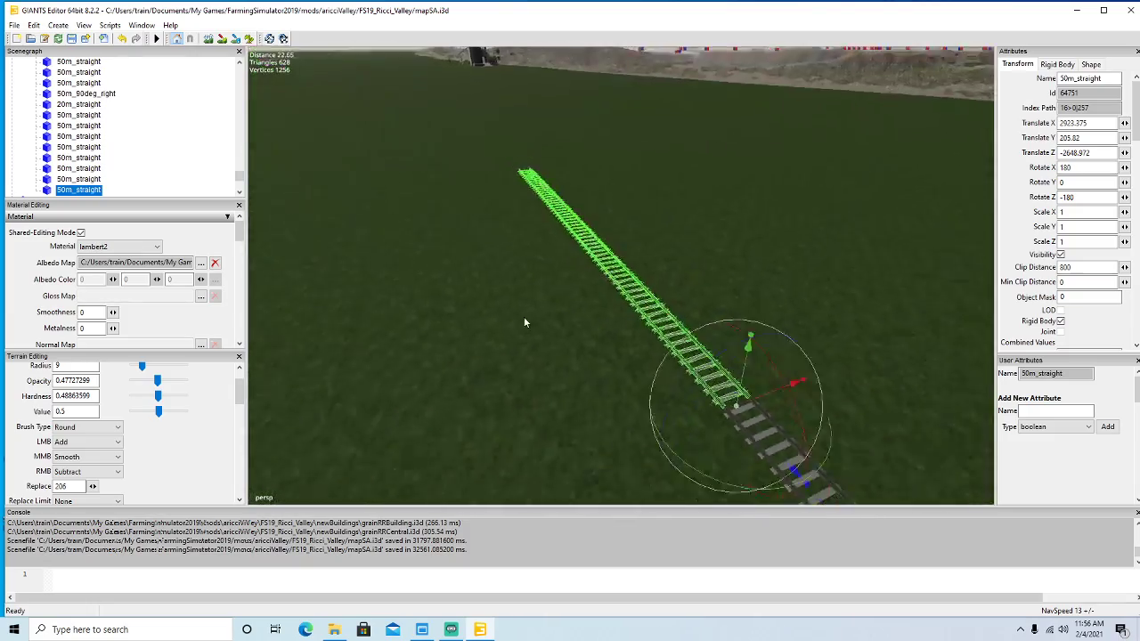
{"action": "scroll", "coordinate": [525, 319], "scroll_direction": "down", "scroll_amount": 1}
{"action": "key", "text": "ctrl+d"}
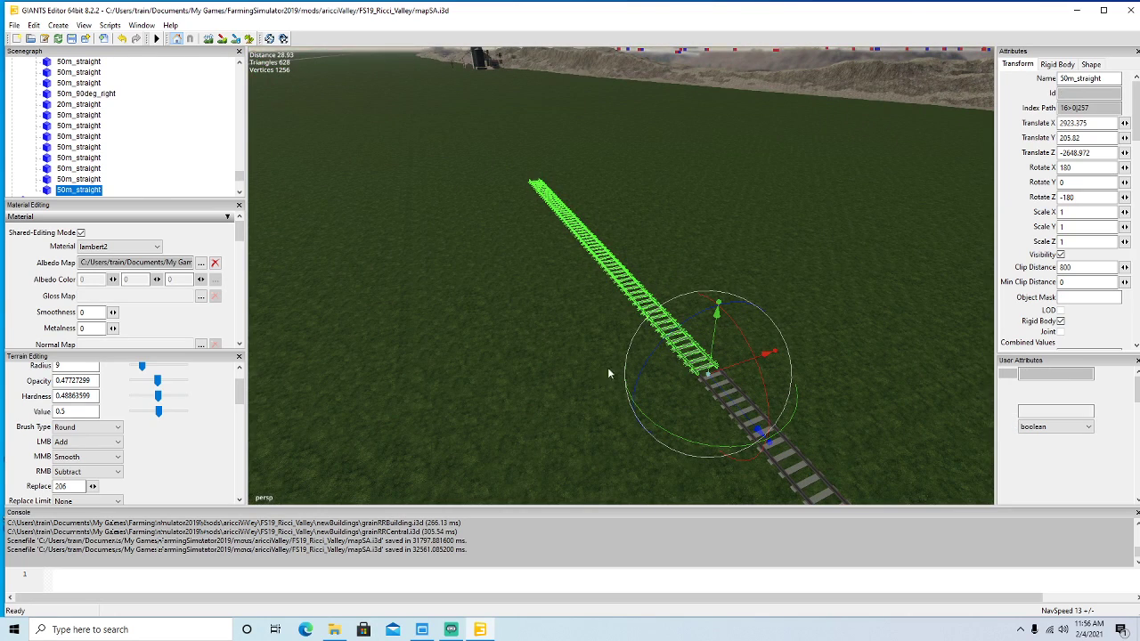
{"action": "left_click_drag", "start_coordinate": [758, 430], "coordinate": [283, 66]}
{"action": "left_click_drag", "start_coordinate": [287, 119], "coordinate": [375, 200], "text": "alt"}
{"action": "scroll", "coordinate": [269, 93], "scroll_direction": "up", "scroll_amount": 2}
{"action": "scroll", "coordinate": [275, 105], "scroll_direction": "up", "scroll_amount": 4}
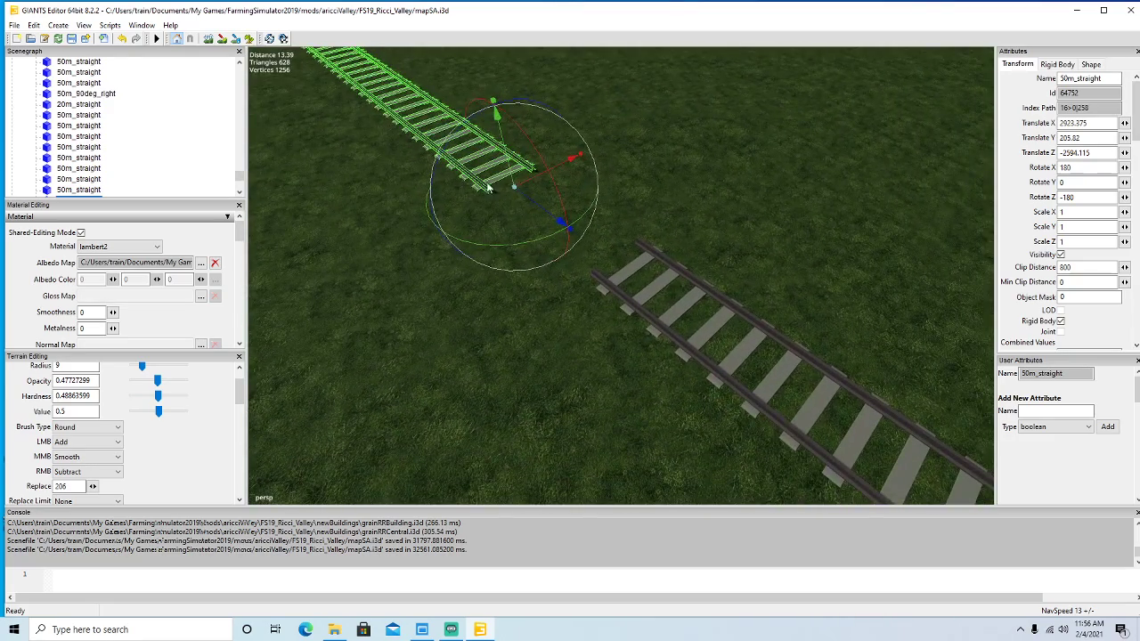
{"action": "left_click_drag", "start_coordinate": [537, 205], "coordinate": [602, 302]}
Duplicate the end 50m_straight again and join the copy to the line at about Translate Z -2548.80.
{"action": "scroll", "coordinate": [614, 372], "scroll_direction": "down", "scroll_amount": 5}
{"action": "scroll", "coordinate": [613, 372], "scroll_direction": "down", "scroll_amount": 3}
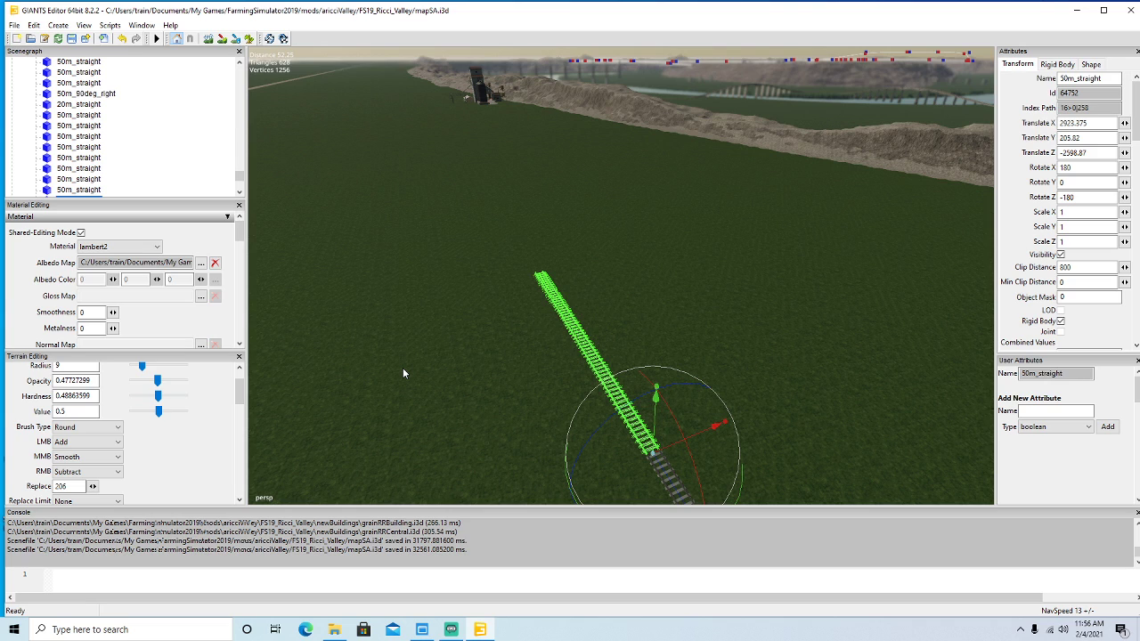
{"action": "key", "text": "ctrl+d"}
{"action": "left_click_drag", "start_coordinate": [670, 484], "coordinate": [402, 189]}
{"action": "left_click_drag", "start_coordinate": [442, 259], "coordinate": [494, 321], "text": "alt"}
{"action": "scroll", "coordinate": [361, 261], "scroll_direction": "up", "scroll_amount": 10}
{"action": "left_click_drag", "start_coordinate": [542, 269], "coordinate": [432, 338]}
Add a further 50m_straight copy toward the railroad silo, aligned with the previous section at about Translate Z -2498.66.
{"action": "scroll", "coordinate": [485, 348], "scroll_direction": "down", "scroll_amount": 7}
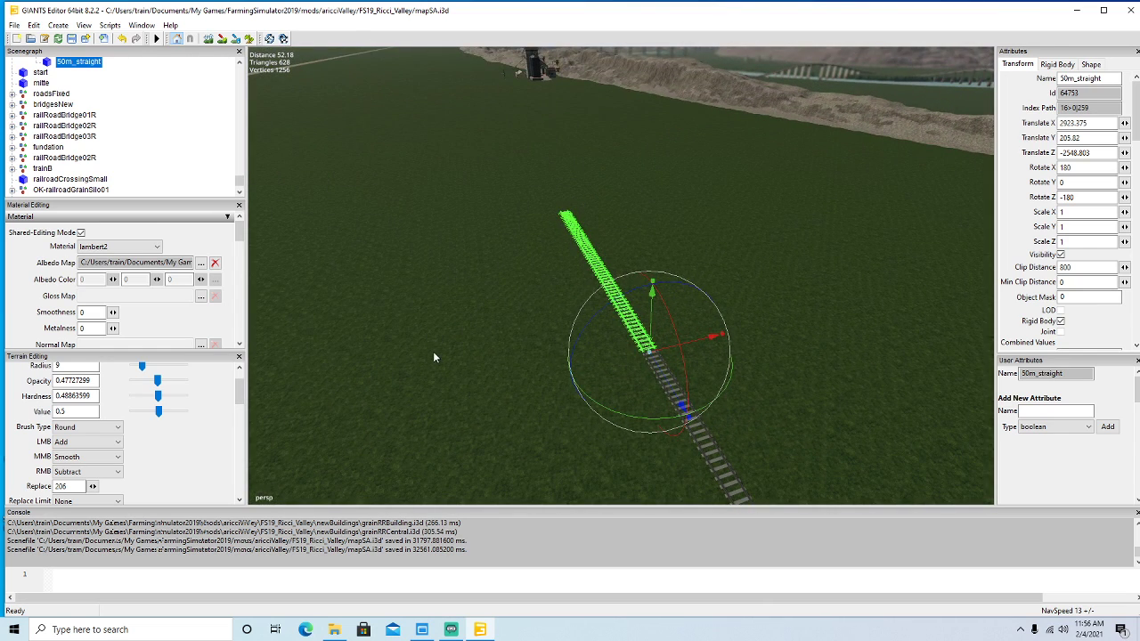
{"action": "key", "text": "ctrl+d"}
{"action": "left_click_drag", "start_coordinate": [682, 406], "coordinate": [410, 131]}
{"action": "left_click_drag", "start_coordinate": [400, 172], "coordinate": [514, 249], "text": "alt"}
{"action": "scroll", "coordinate": [377, 153], "scroll_direction": "up", "scroll_amount": 9}
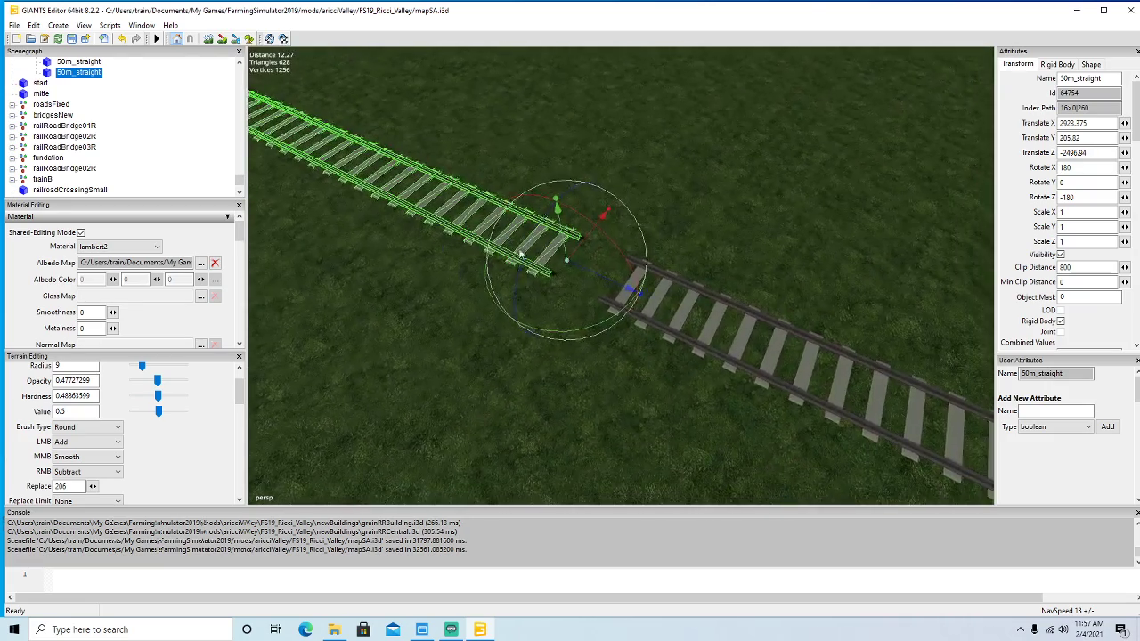
{"action": "left_click_drag", "start_coordinate": [603, 278], "coordinate": [663, 308]}
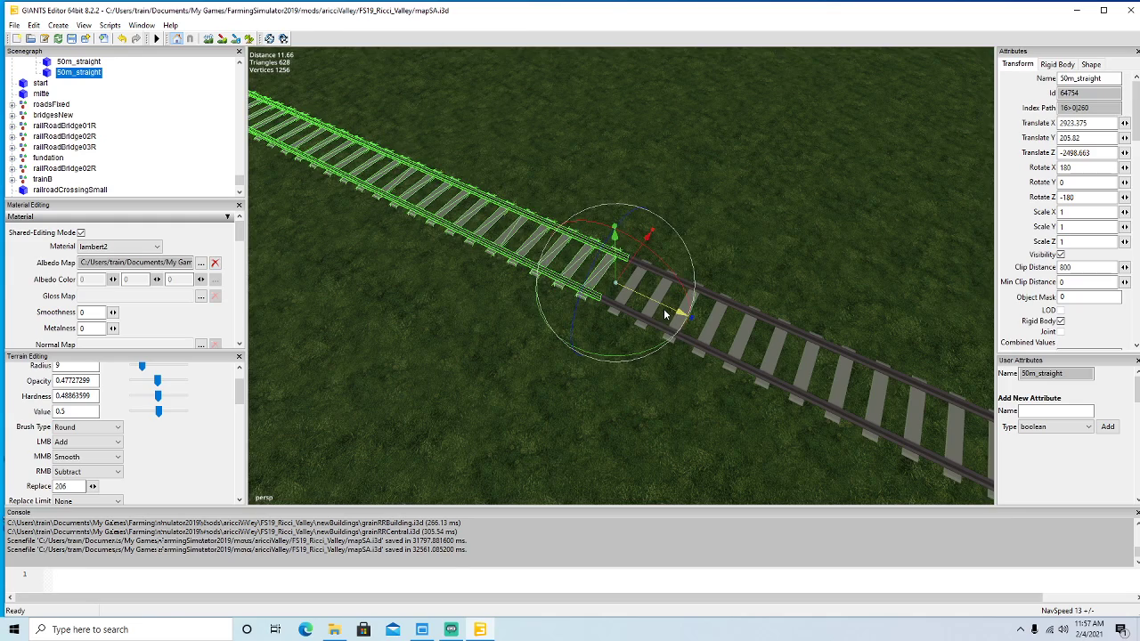
Duplicate the last 50m_straight and fit the copy onto the track's end at about Translate Z -2448.61.
{"action": "scroll", "coordinate": [572, 345], "scroll_direction": "down", "scroll_amount": 2}
{"action": "scroll", "coordinate": [572, 345], "scroll_direction": "down", "scroll_amount": 12}
{"action": "left_click_drag", "start_coordinate": [573, 346], "coordinate": [532, 290], "text": "alt"}
{"action": "key", "text": "ctrl+d"}
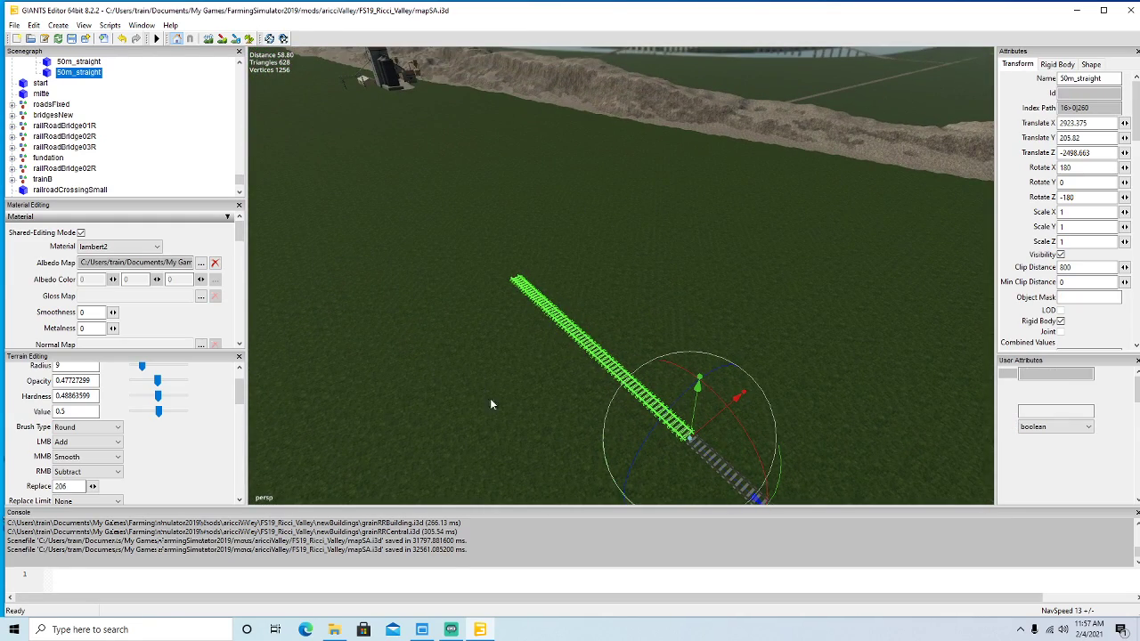
{"action": "left_click_drag", "start_coordinate": [729, 478], "coordinate": [472, 376]}
{"action": "scroll", "coordinate": [386, 339], "scroll_direction": "up", "scroll_amount": 9}
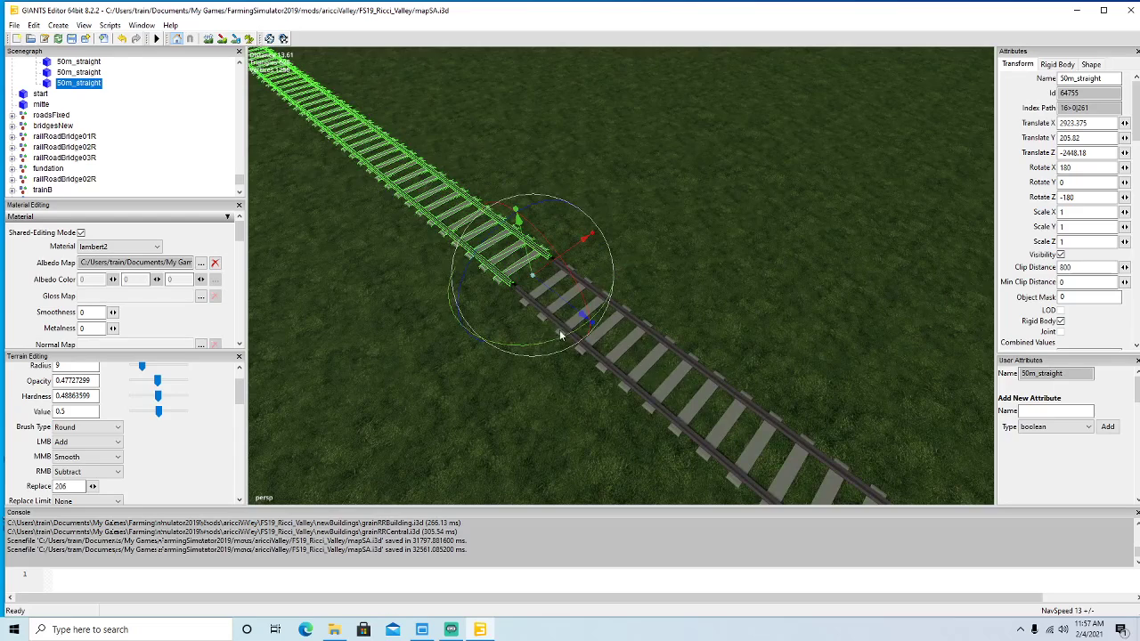
{"action": "left_click_drag", "start_coordinate": [573, 312], "coordinate": [588, 322]}
Continue the line with another duplicated 50m_straight, joined without a gap at about Translate Z -2398.57.
{"action": "scroll", "coordinate": [537, 368], "scroll_direction": "down", "scroll_amount": 10}
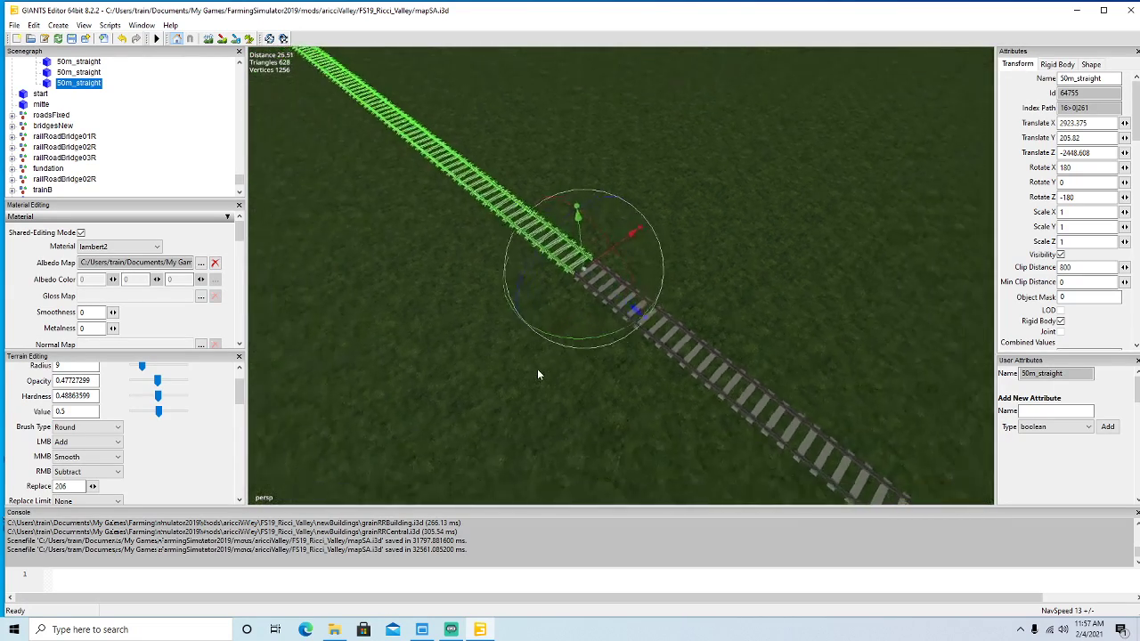
{"action": "left_click_drag", "start_coordinate": [530, 361], "coordinate": [500, 331], "text": "alt"}
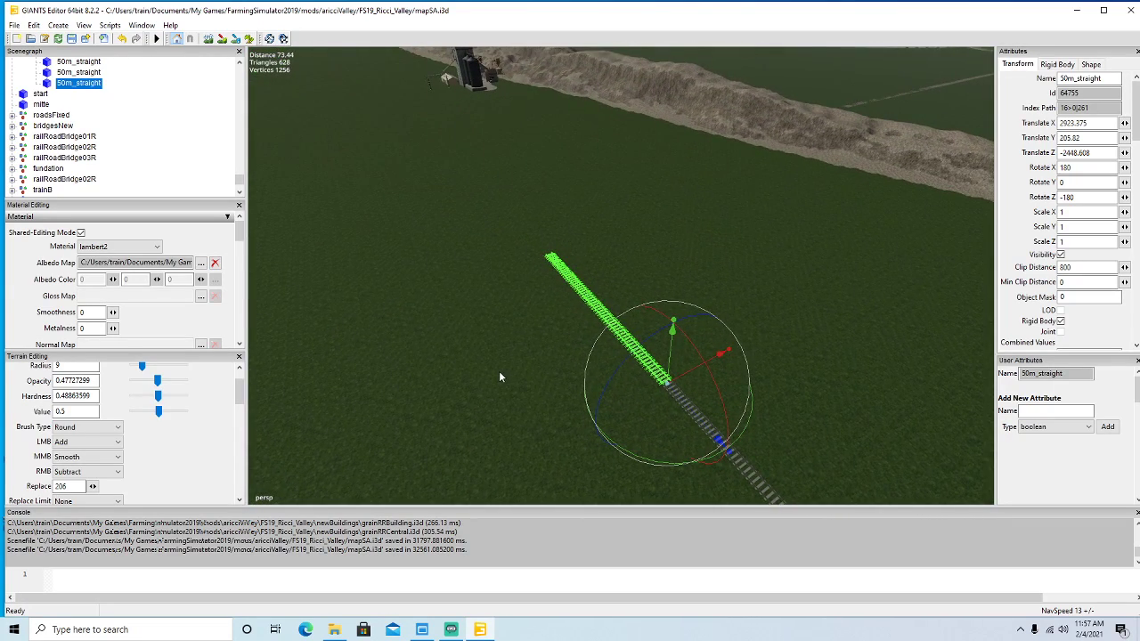
{"action": "key", "text": "ctrl+d"}
{"action": "left_click_drag", "start_coordinate": [684, 411], "coordinate": [435, 254]}
{"action": "left_click_drag", "start_coordinate": [435, 258], "coordinate": [417, 262], "text": "alt"}
{"action": "scroll", "coordinate": [416, 262], "scroll_direction": "up", "scroll_amount": 5}
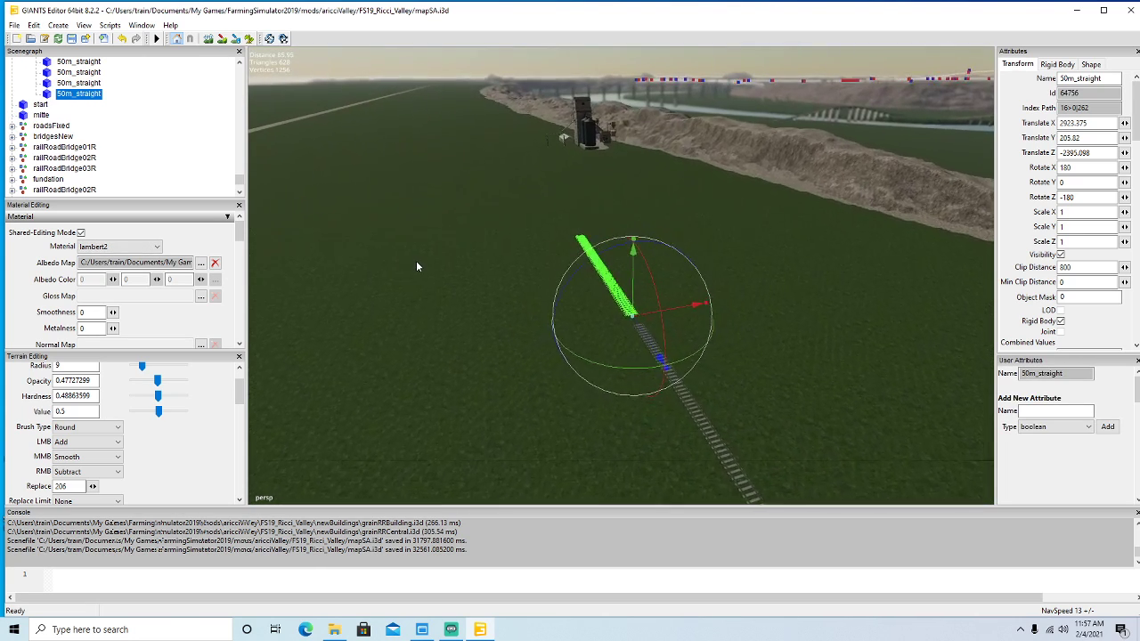
{"action": "scroll", "coordinate": [417, 262], "scroll_direction": "up", "scroll_amount": 10}
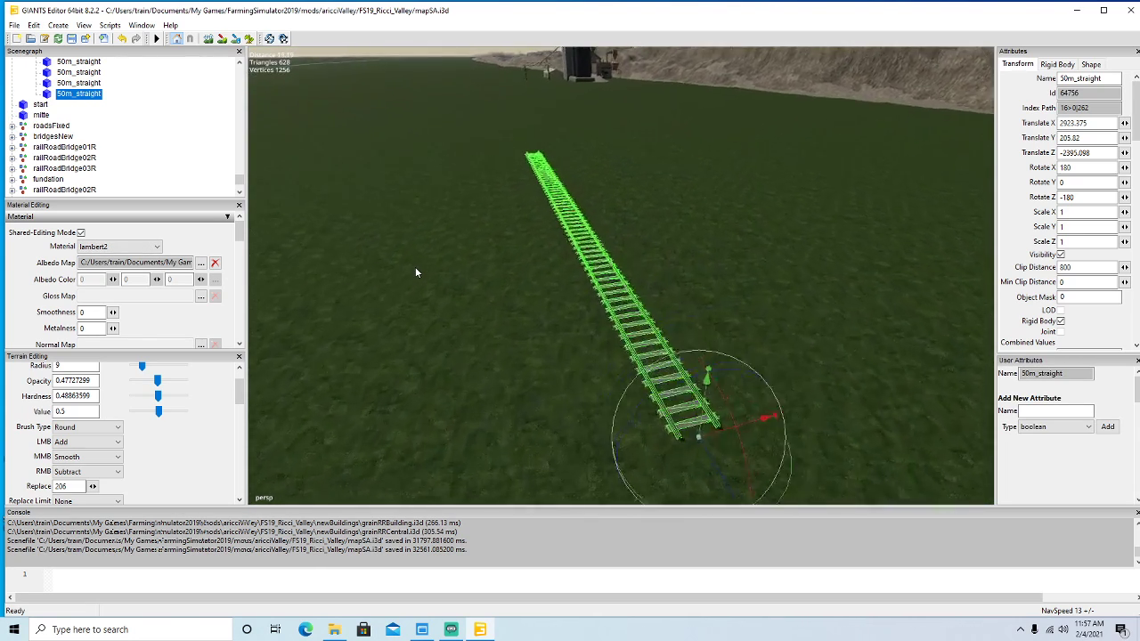
{"action": "left_click_drag", "start_coordinate": [417, 262], "coordinate": [542, 319], "text": "alt"}
{"action": "left_click_drag", "start_coordinate": [619, 306], "coordinate": [701, 371]}
Duplicate the end 50m_straight once more and slide the copy along Z until it meets the previous section.
{"action": "scroll", "coordinate": [601, 398], "scroll_direction": "down", "scroll_amount": 10}
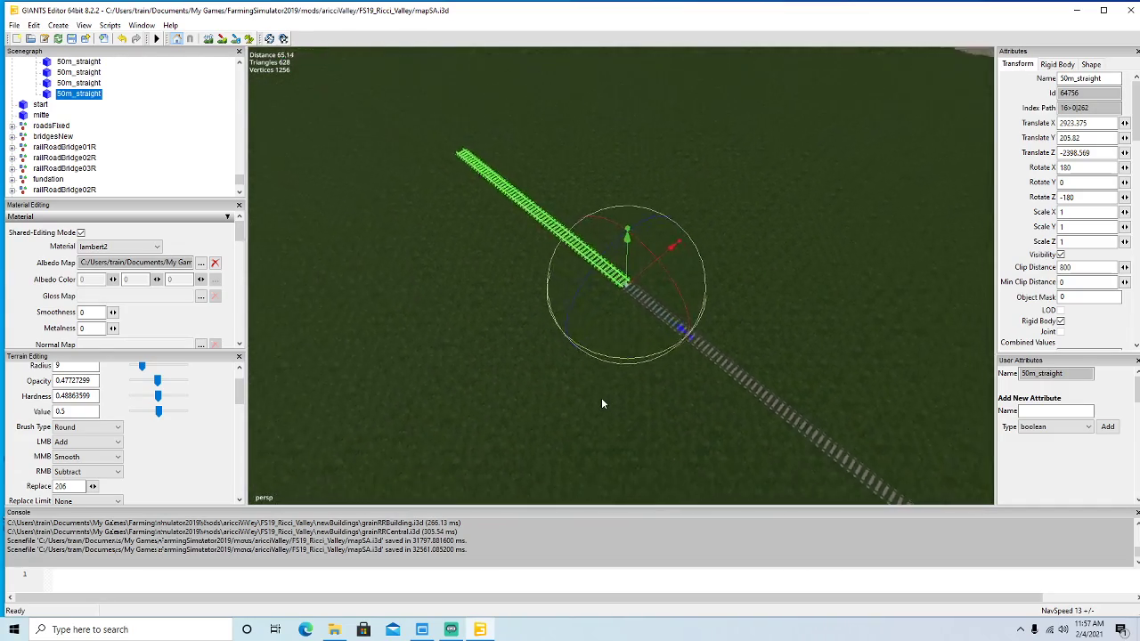
{"action": "left_click_drag", "start_coordinate": [601, 398], "coordinate": [559, 343], "text": "alt"}
{"action": "key", "text": "ctrl+d"}
{"action": "left_click_drag", "start_coordinate": [720, 483], "coordinate": [516, 365]}
{"action": "scroll", "coordinate": [381, 317], "scroll_direction": "up", "scroll_amount": 4}
{"action": "scroll", "coordinate": [400, 316], "scroll_direction": "up", "scroll_amount": 6}
{"action": "left_click_drag", "start_coordinate": [550, 315], "coordinate": [576, 331]}
Add one more 50m_straight copy toward the railroad silo, butted against the line at about Translate Z -2298.48.
{"action": "scroll", "coordinate": [525, 358], "scroll_direction": "down", "scroll_amount": 1}
{"action": "left_click_drag", "start_coordinate": [525, 359], "coordinate": [426, 329], "text": "alt"}
{"action": "scroll", "coordinate": [447, 338], "scroll_direction": "down", "scroll_amount": 3}
{"action": "key", "text": "ctrl+d"}
{"action": "left_click_drag", "start_coordinate": [692, 390], "coordinate": [374, 259]}
{"action": "scroll", "coordinate": [287, 193], "scroll_direction": "up", "scroll_amount": 3}
{"action": "scroll", "coordinate": [303, 214], "scroll_direction": "up", "scroll_amount": 4}
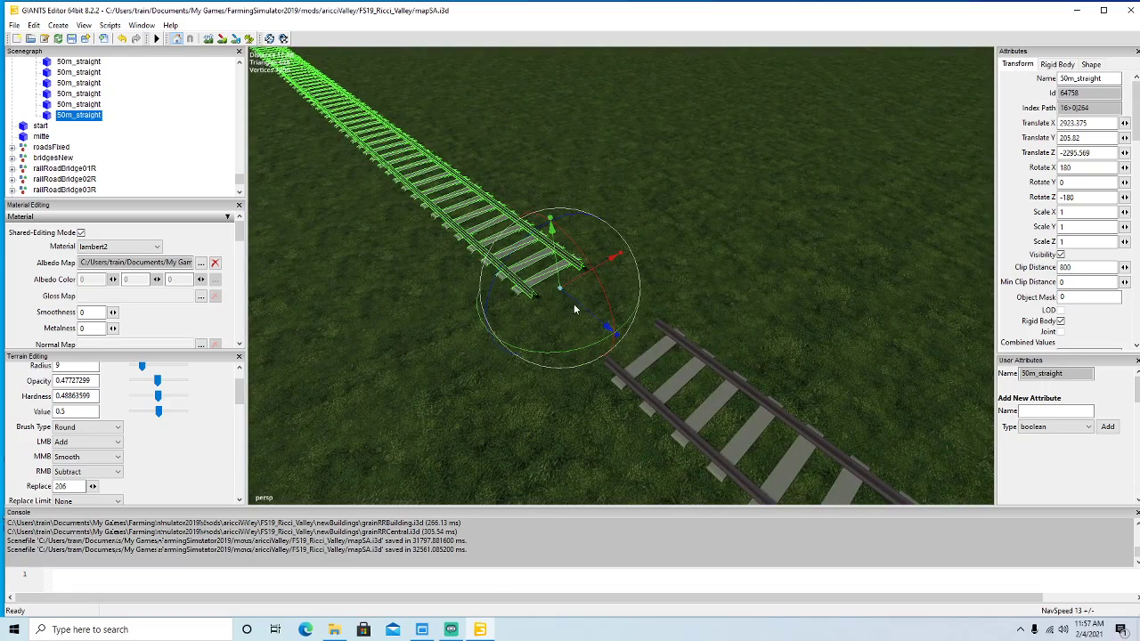
{"action": "left_click_drag", "start_coordinate": [609, 328], "coordinate": [680, 354]}
Save the map scene with the extended railway track.
{"action": "scroll", "coordinate": [689, 412], "scroll_direction": "down", "scroll_amount": 4}
{"action": "scroll", "coordinate": [680, 353], "scroll_direction": "down", "scroll_amount": 3}
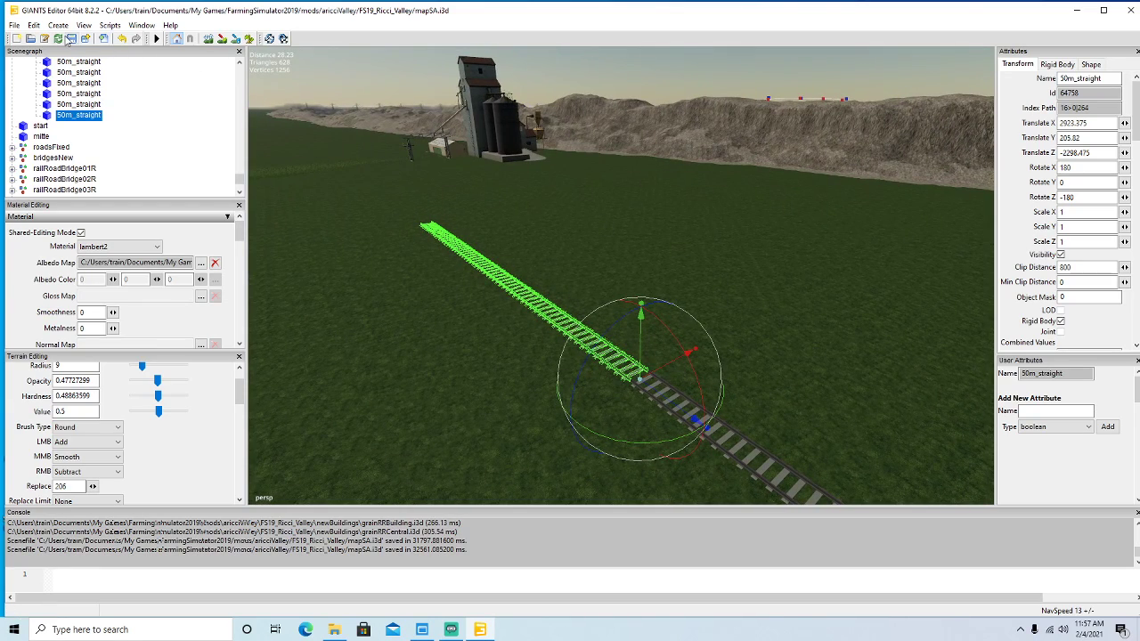
{"action": "left_click", "coordinate": [71, 38]}
Switch to Streamlabs OBS and change the live stream to the Ending Soon scene.
{"action": "left_click", "coordinate": [450, 629]}
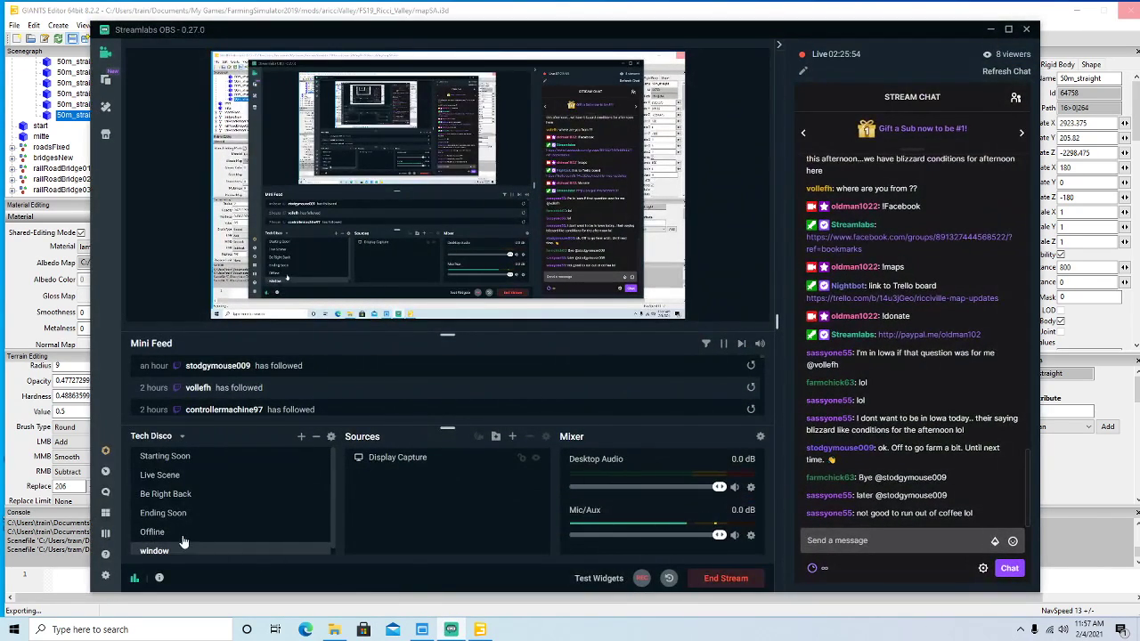
{"action": "left_click", "coordinate": [169, 513]}
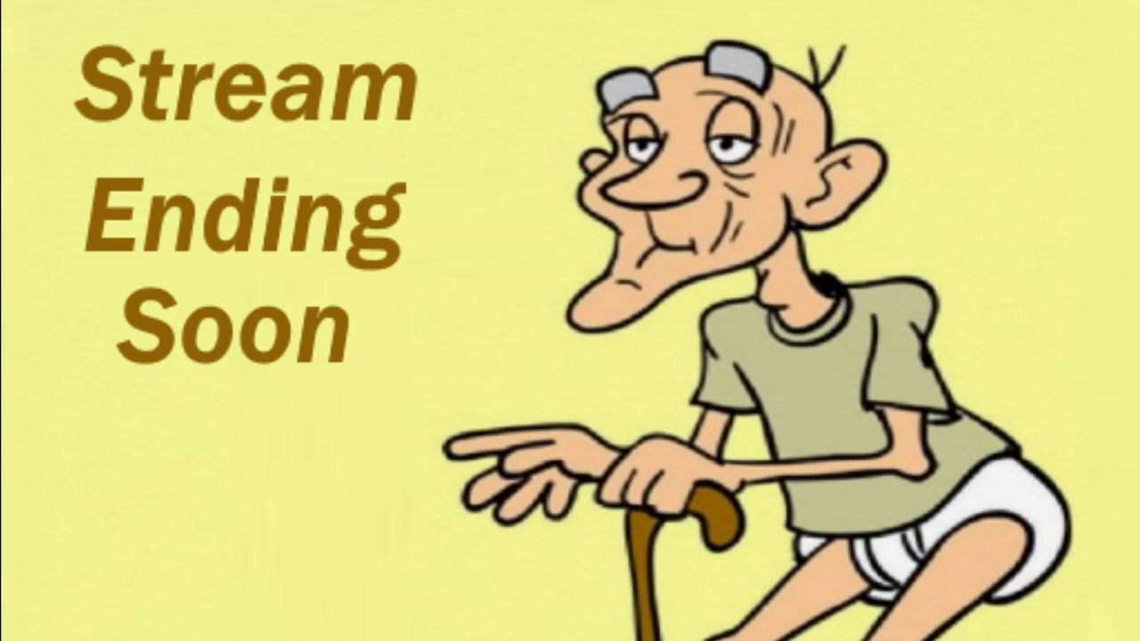